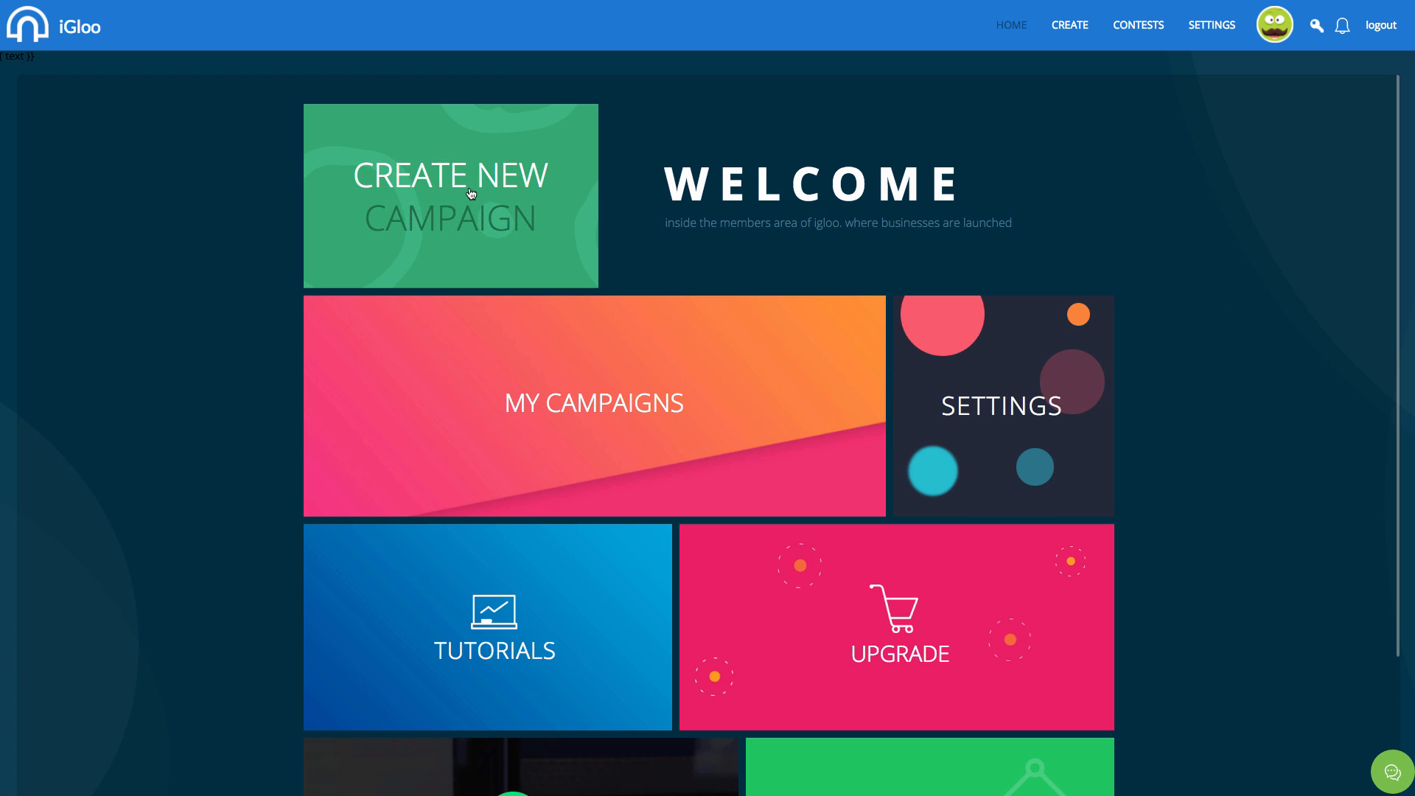
# Create a new campaign named 'Revamply'.
pyautogui.click(471, 193)
pyautogui.click(732, 404)
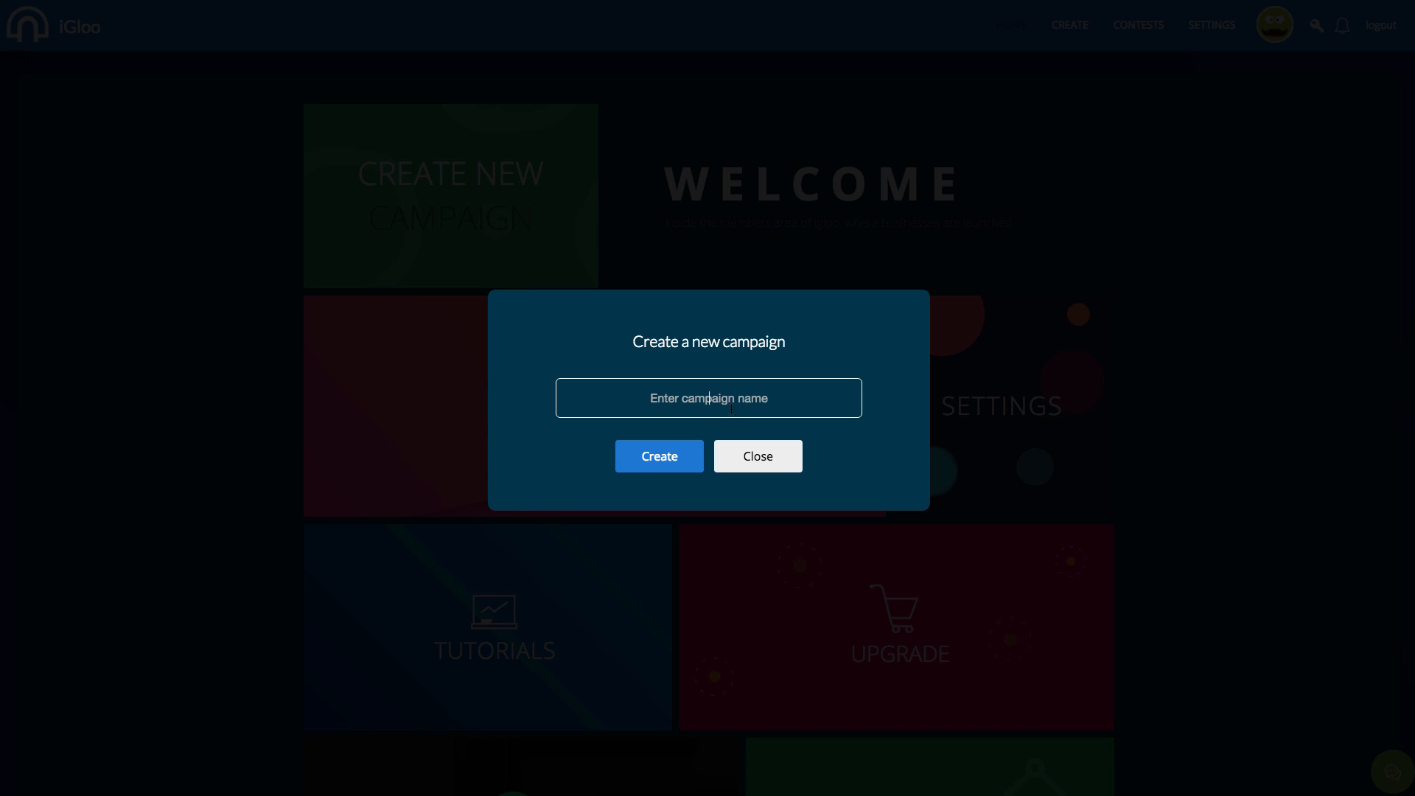
pyautogui.write('Revamplyt')
pyautogui.press('BackSpace')
pyautogui.click(655, 467)
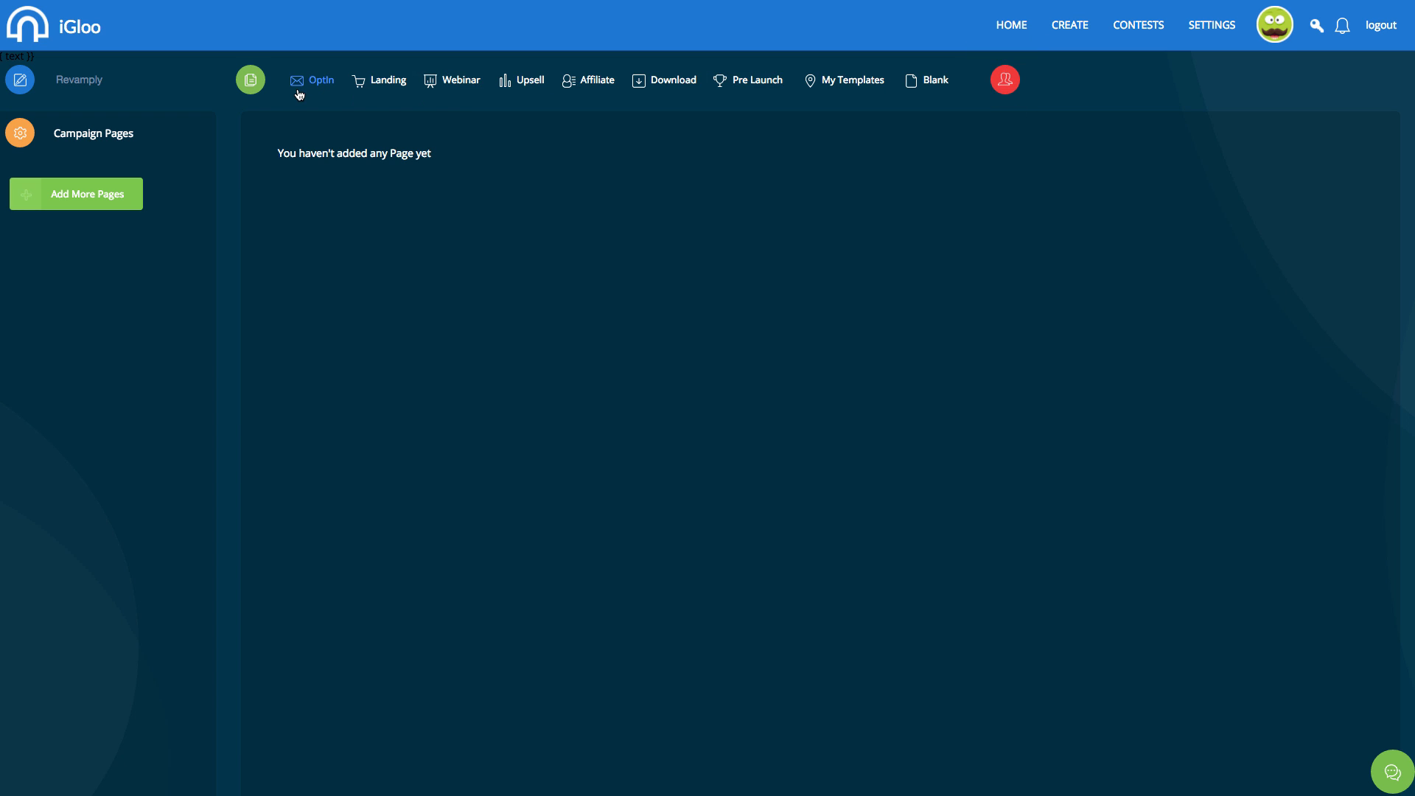
# Add a new page to the campaign and dismiss the iCloud warning.
pyautogui.click(383, 80)
pyautogui.click(322, 82)
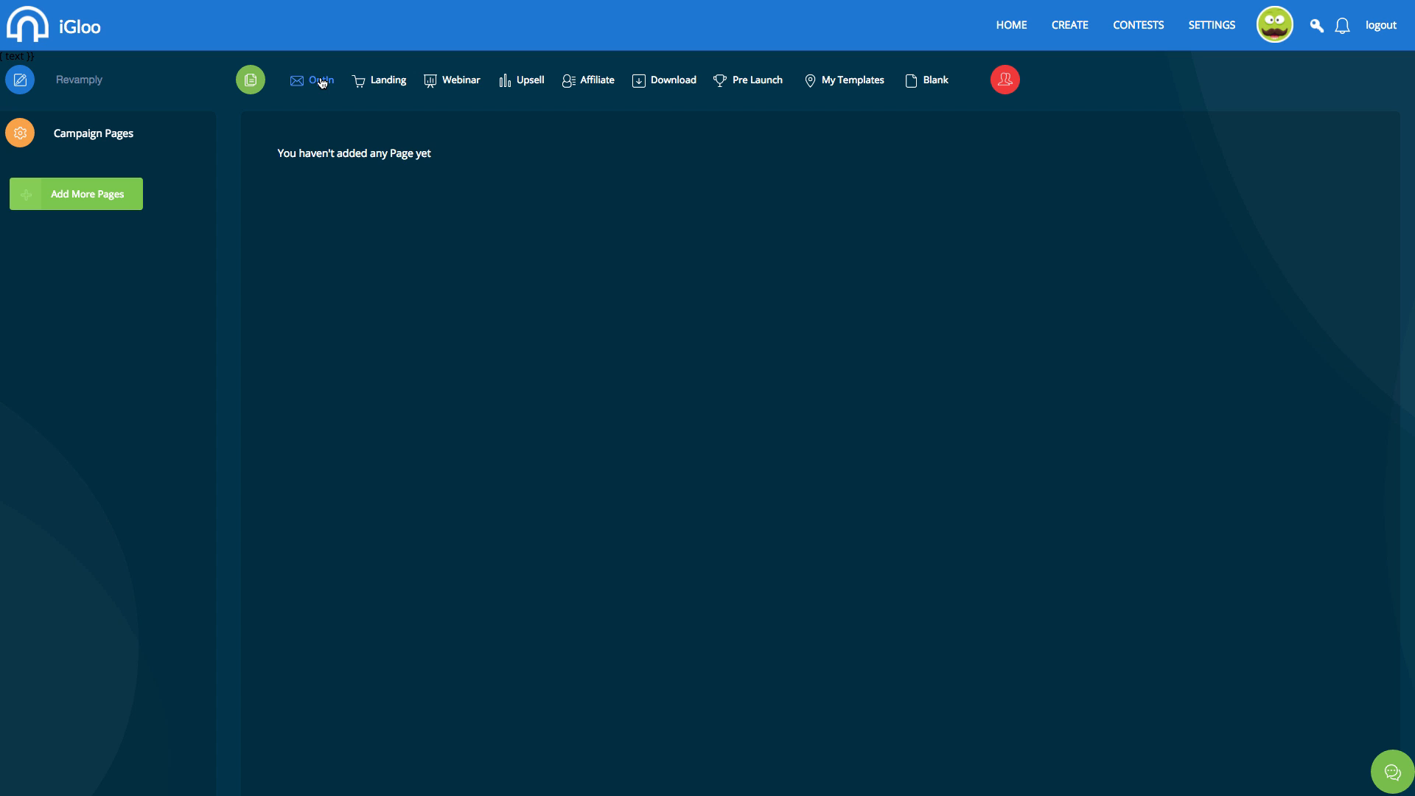
pyautogui.click(93, 193)
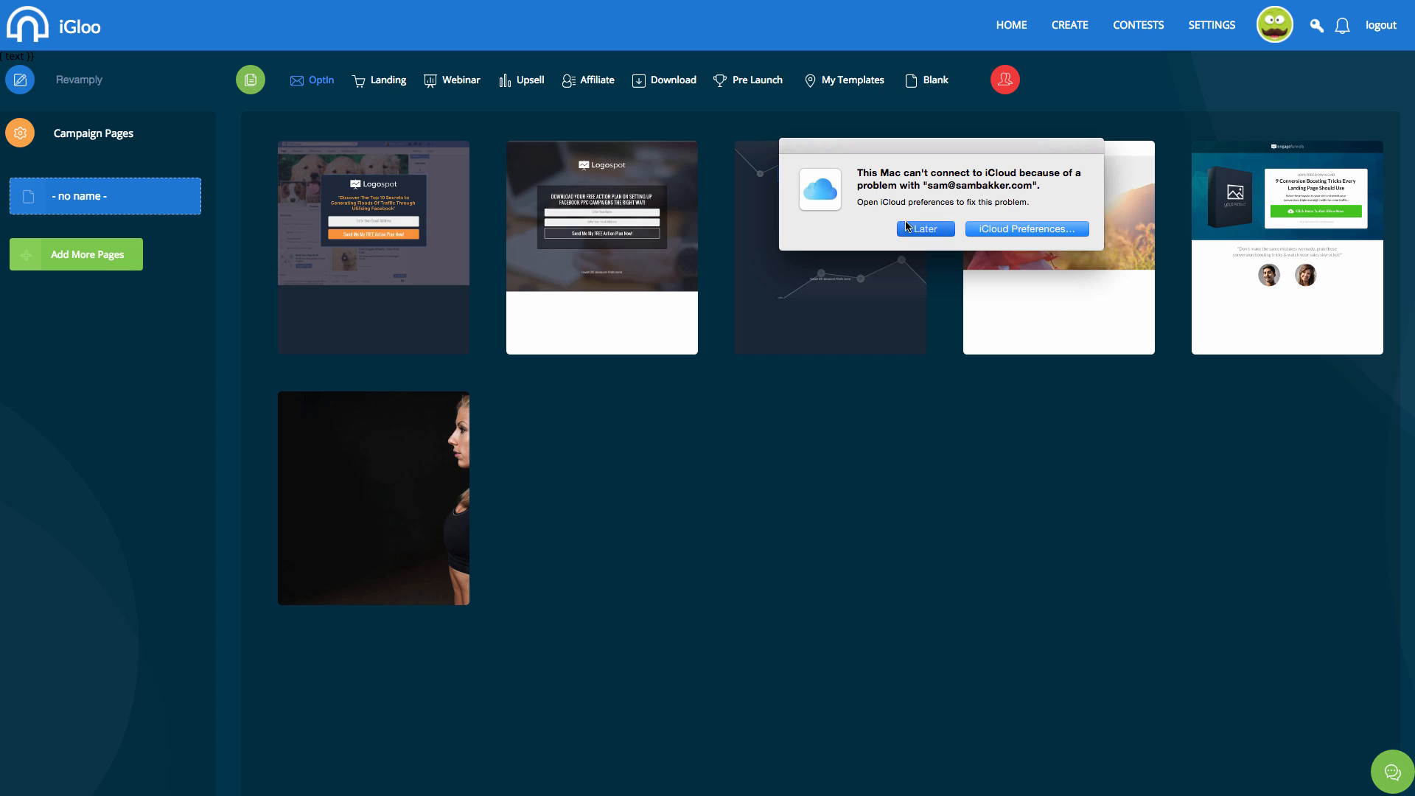
pyautogui.click(927, 230)
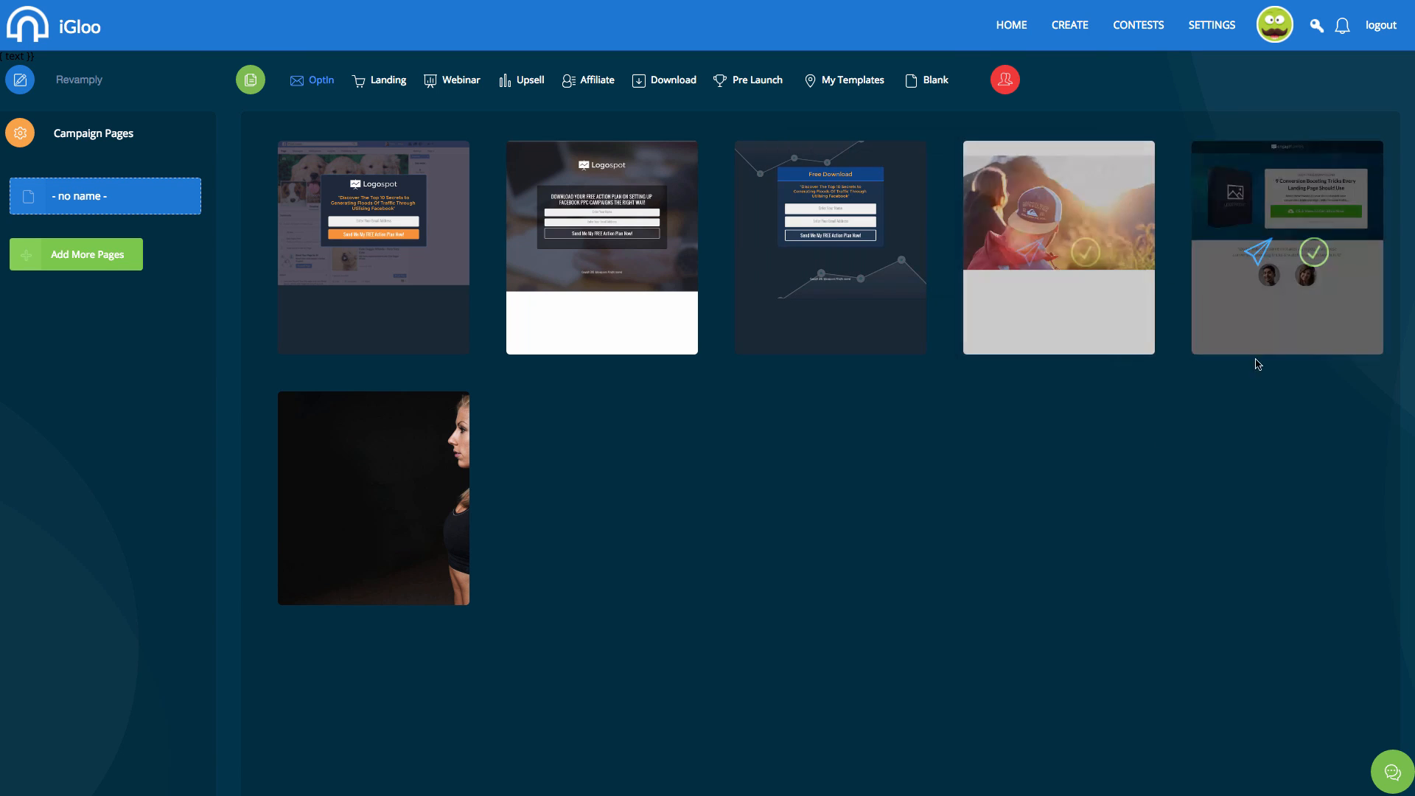
# Browse the Landing, Webinar, Upsell, Affiliate, Download and Pre Launch templates, then return to Optin.
pyautogui.click(359, 82)
pyautogui.click(464, 81)
pyautogui.click(525, 80)
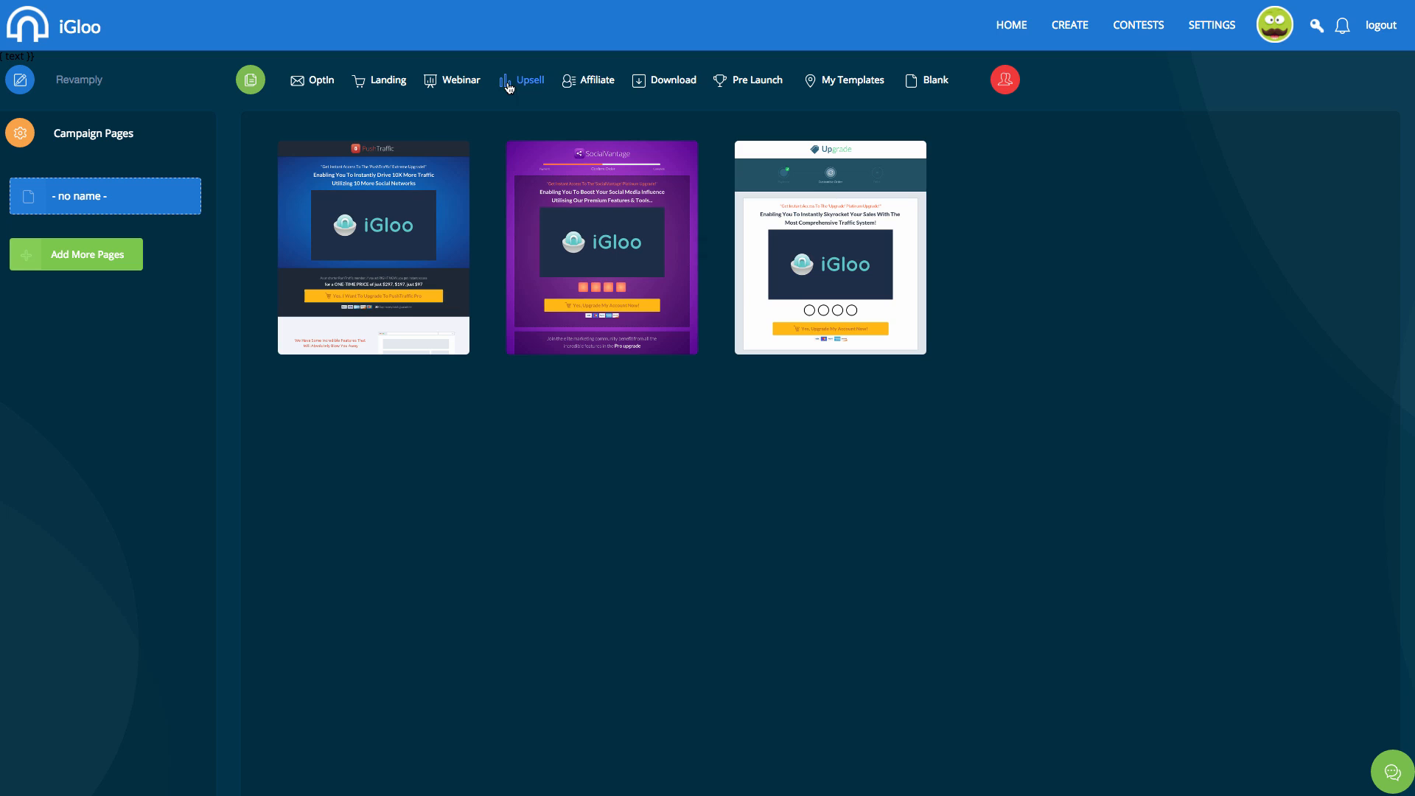
pyautogui.click(587, 77)
pyautogui.click(664, 79)
pyautogui.click(753, 81)
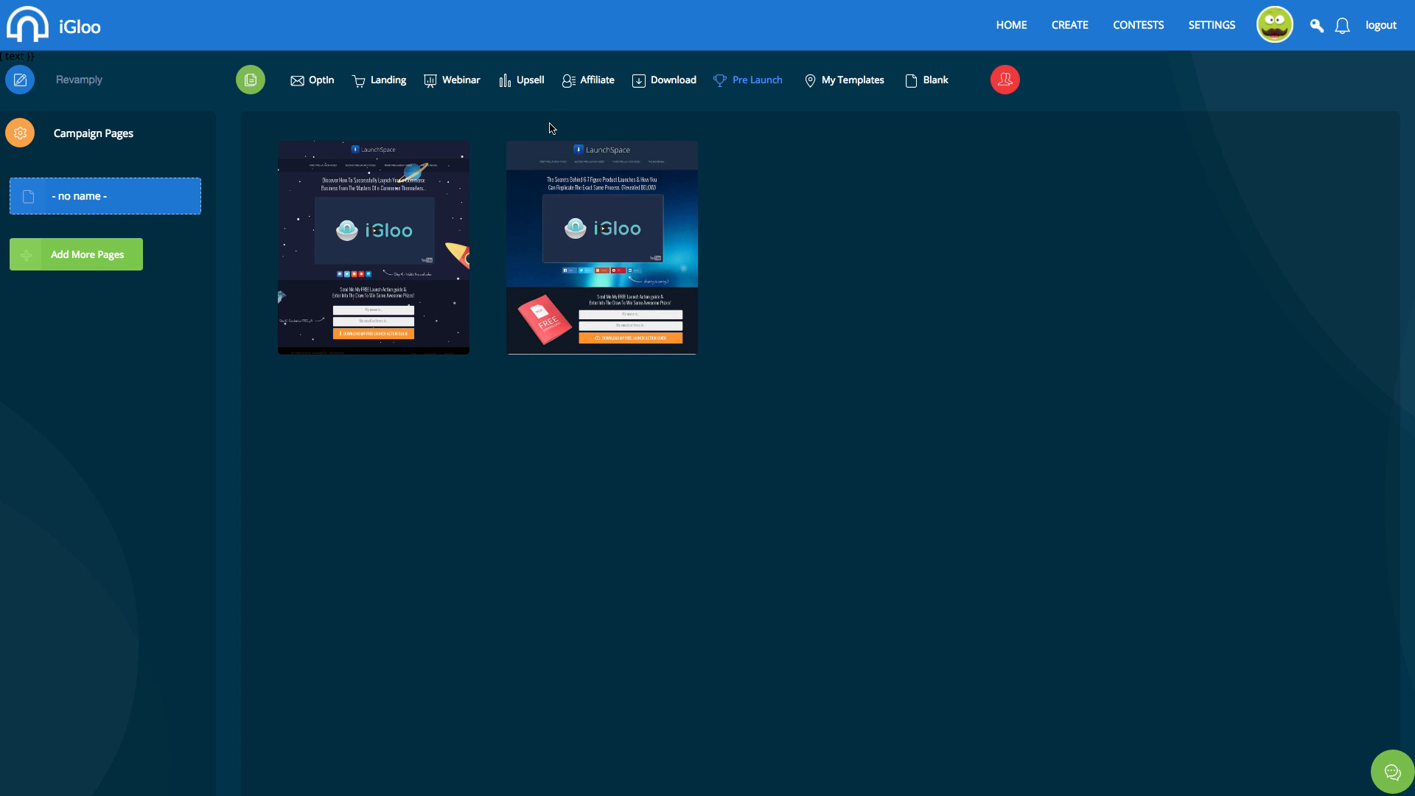
pyautogui.click(322, 89)
pyautogui.moveTo(373, 188)
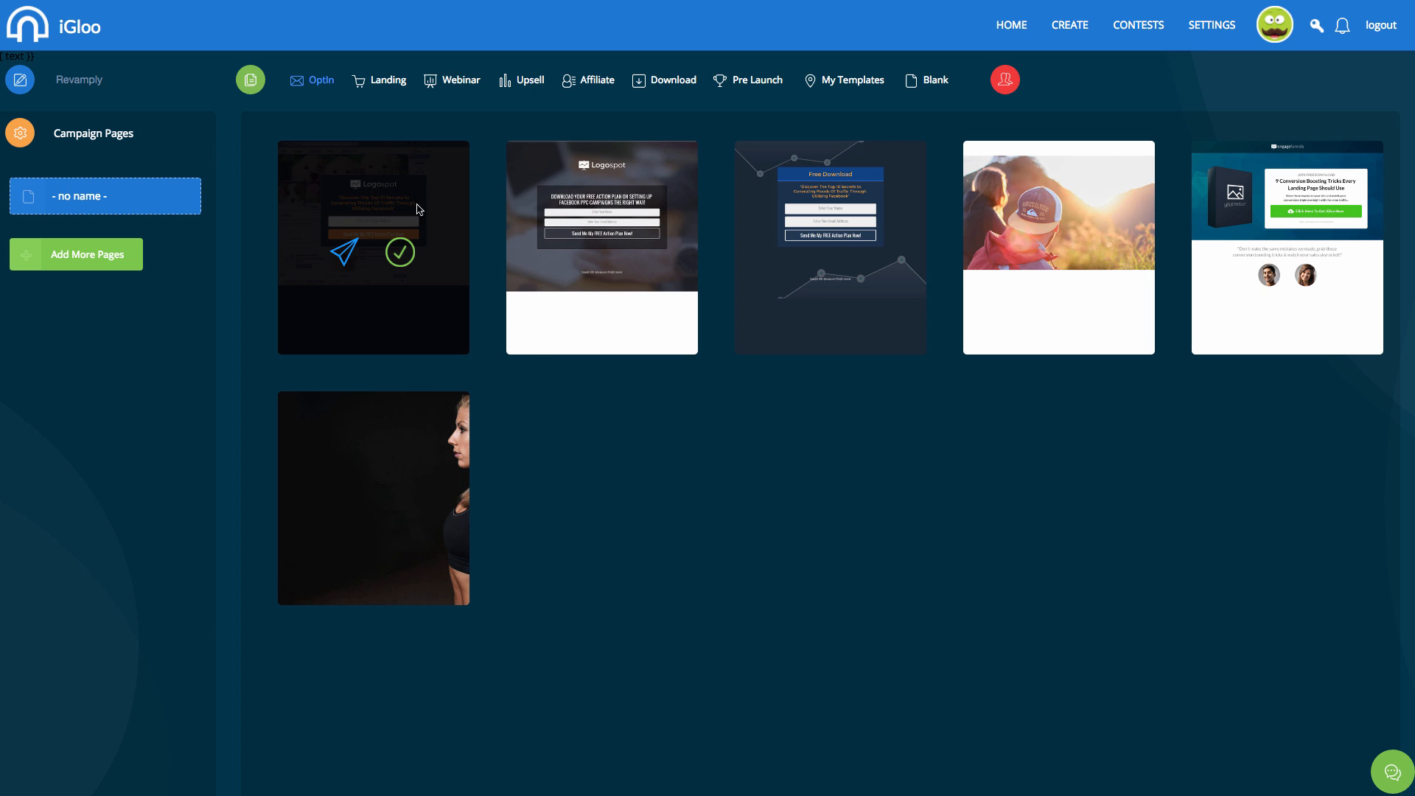
pyautogui.moveTo(527, 314)
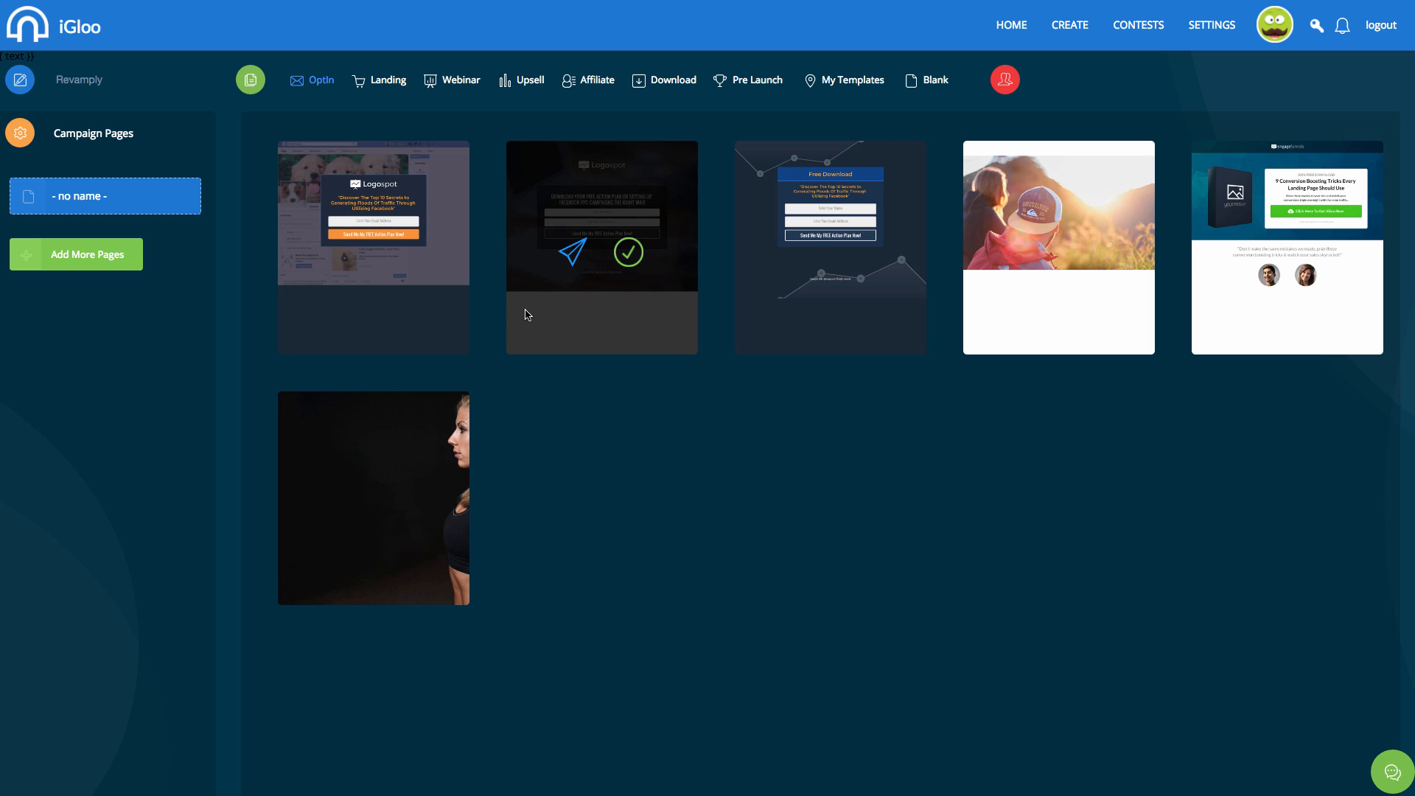
pyautogui.moveTo(415, 209)
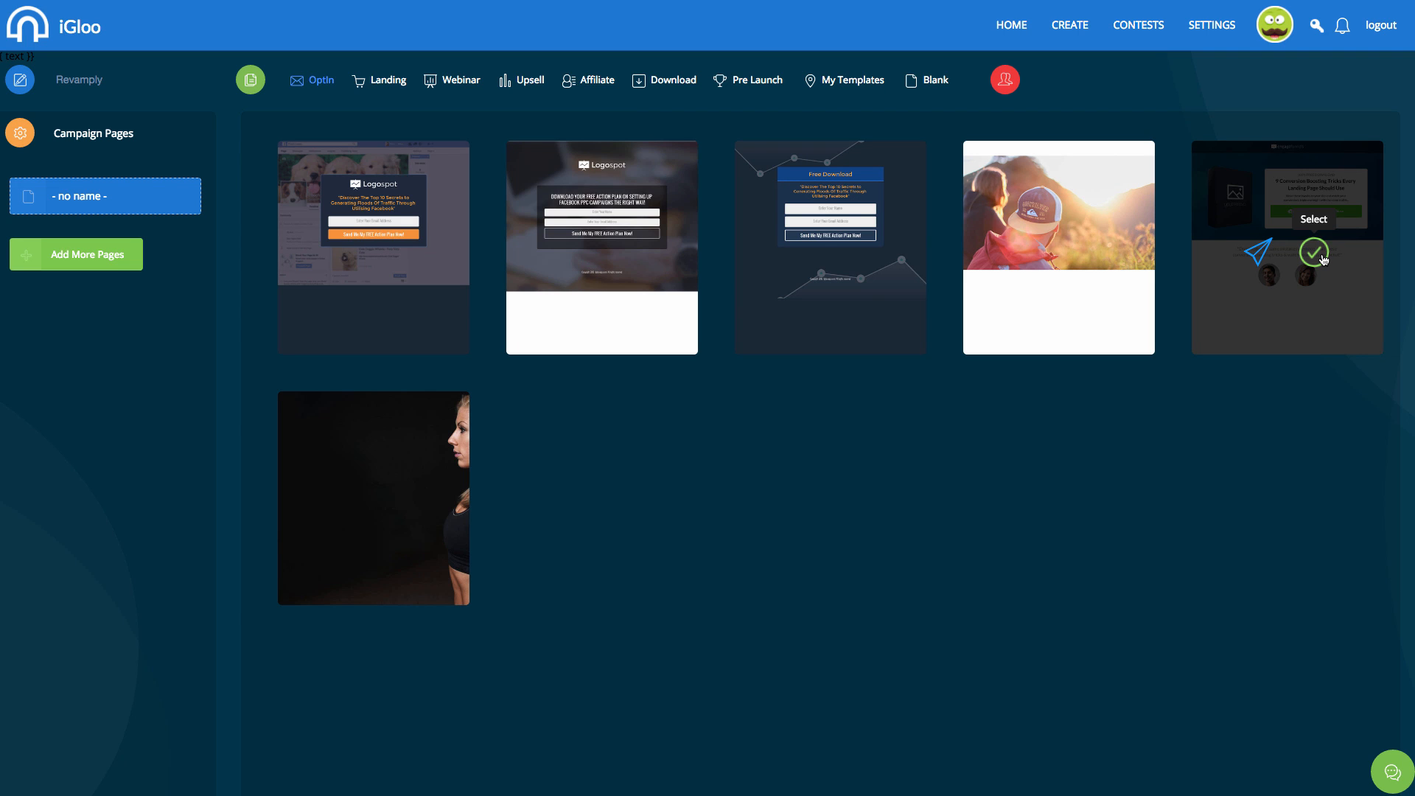
# Apply the fifth Optin template, rename the page 'Revamply Opt-In' with no header code, and open it for editing.
pyautogui.click(1322, 258)
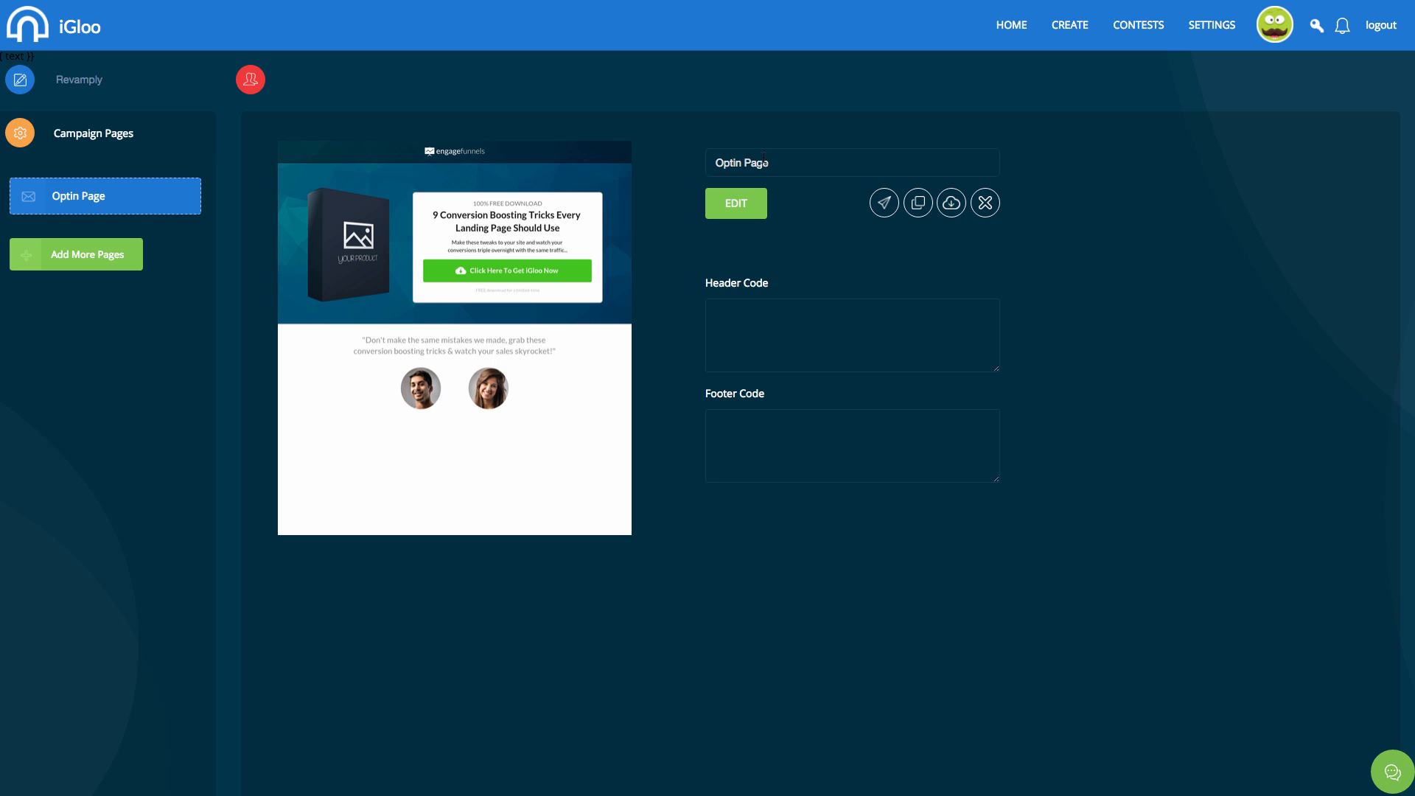
pyautogui.moveTo(763, 157); pyautogui.dragTo(715, 162)
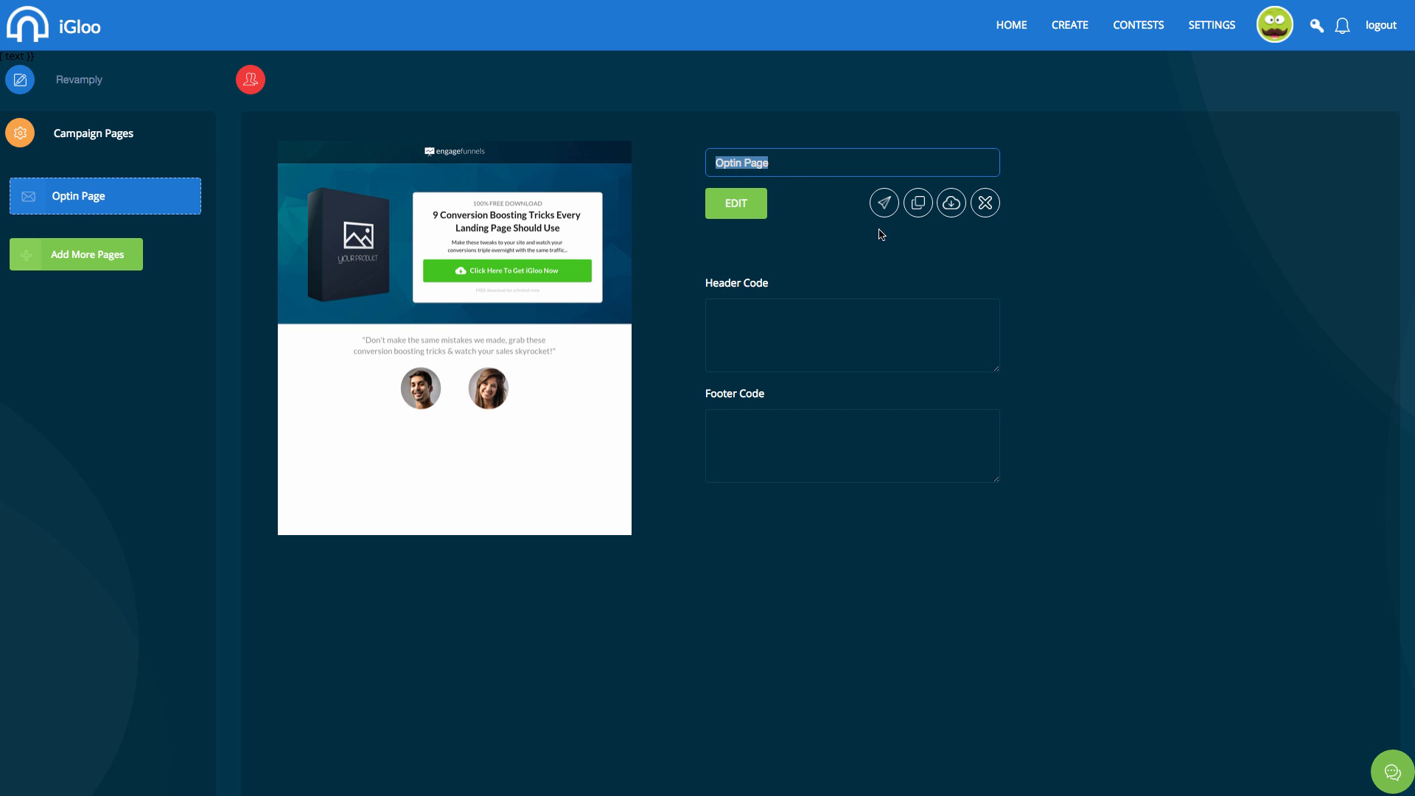
pyautogui.write('Revamply')
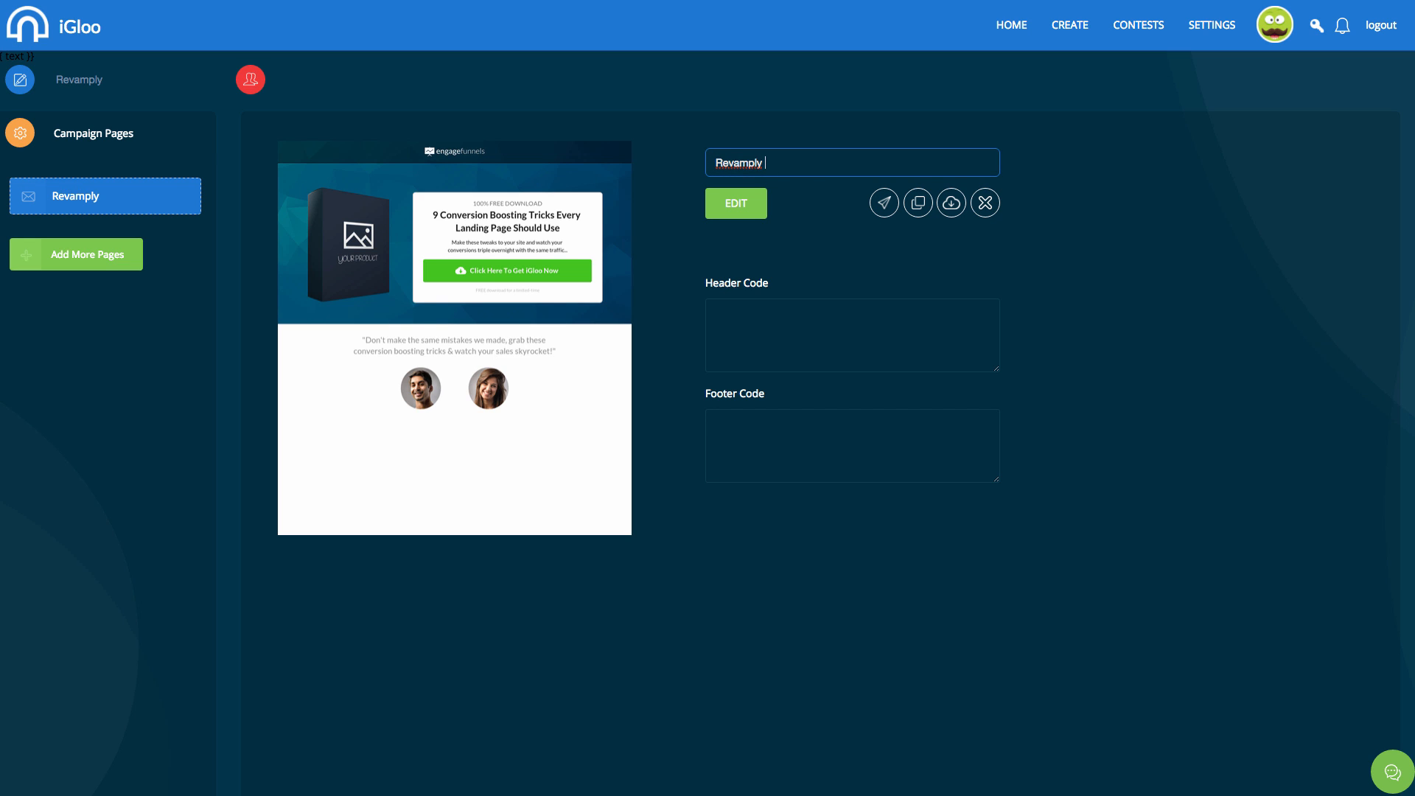
pyautogui.write(' Opt-In')
pyautogui.click(852, 308)
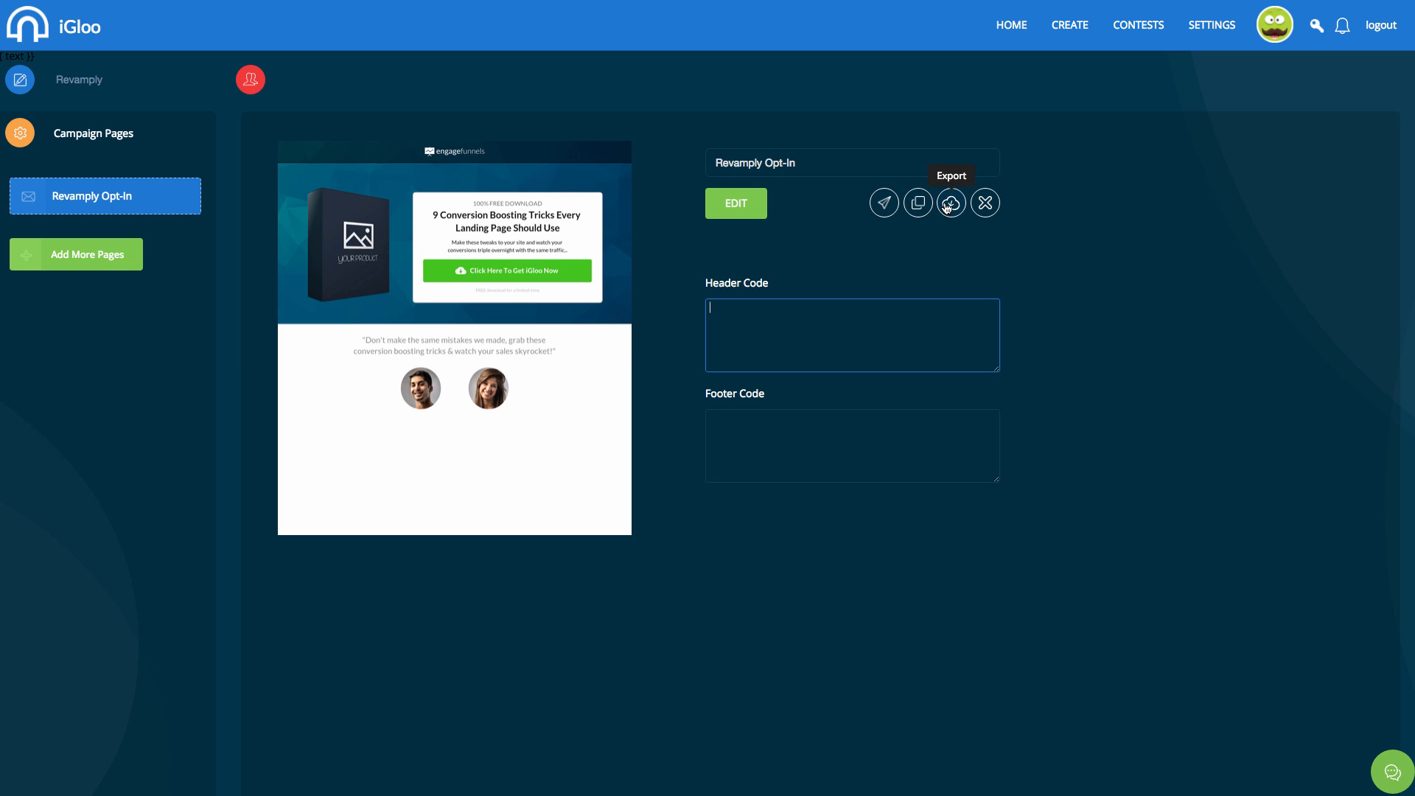
pyautogui.click(164, 347)
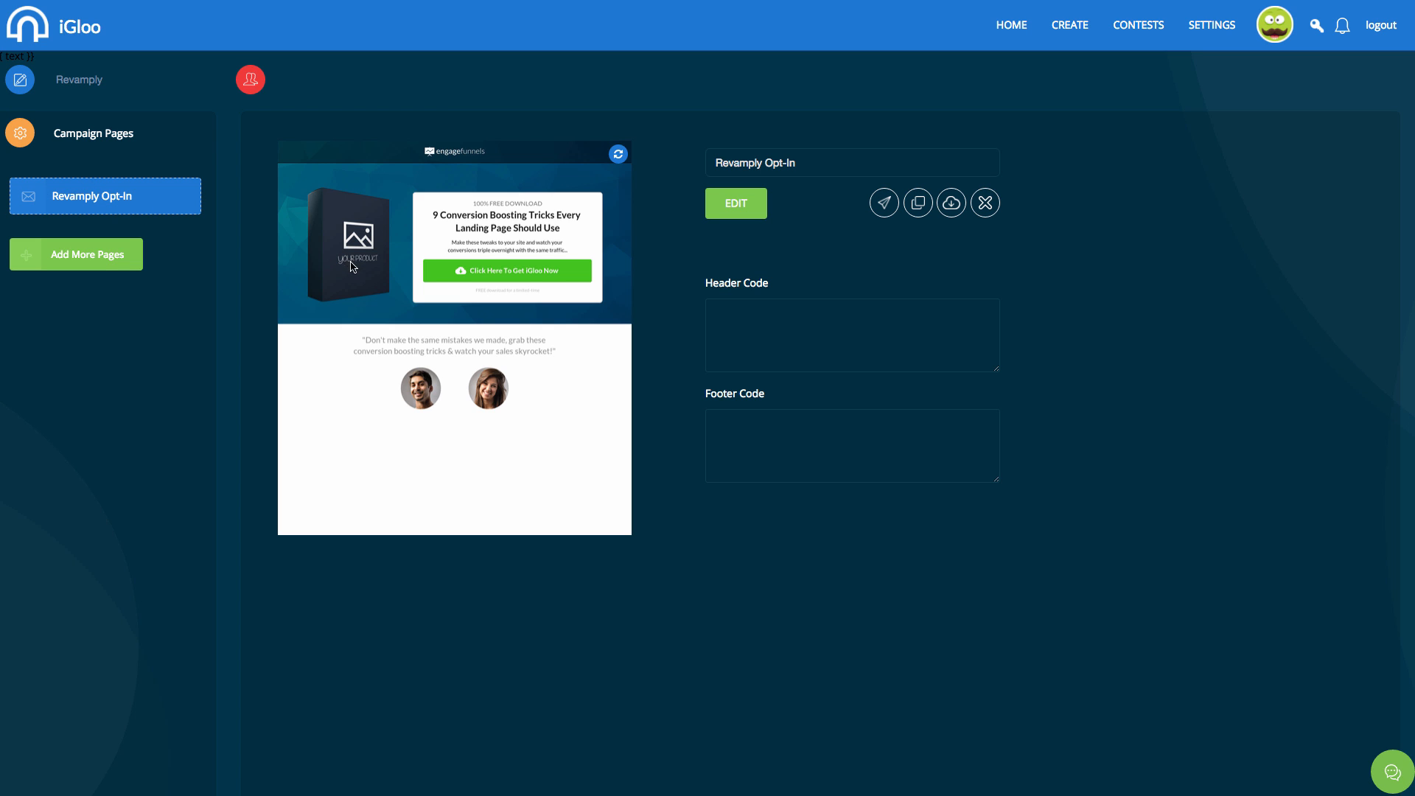
pyautogui.click(738, 208)
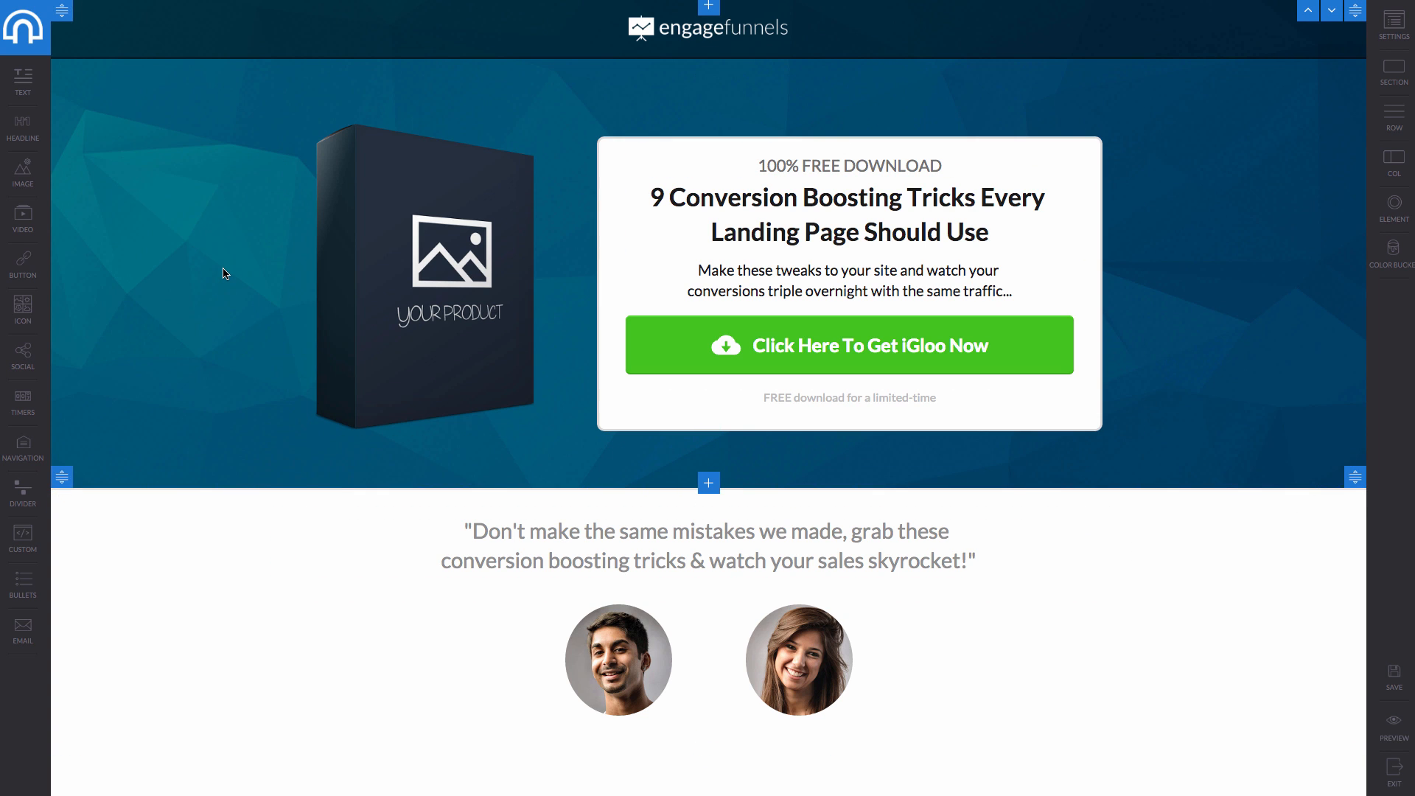
# Open the header row's style settings, keeping top margin at 0 and background type on color.
pyautogui.click(338, 52)
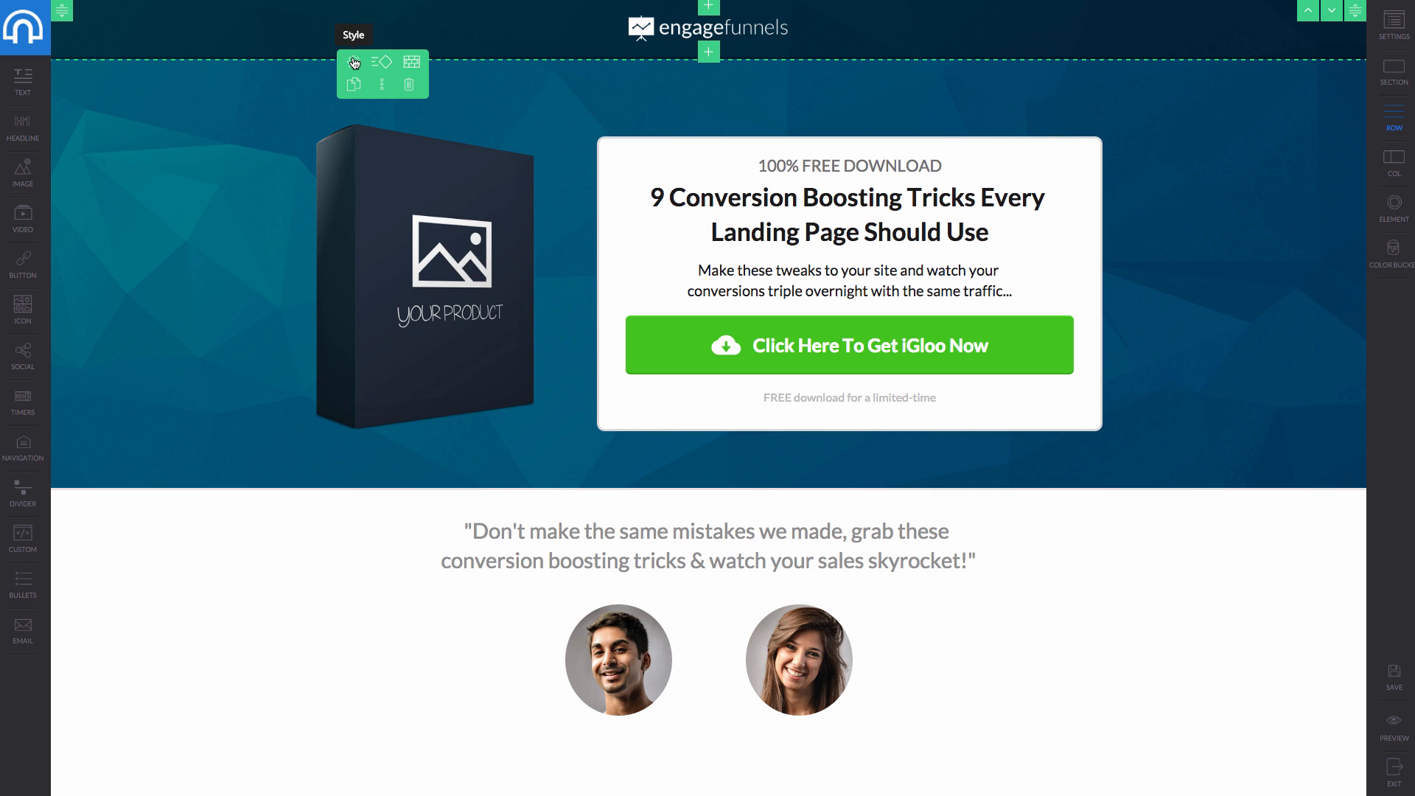
pyautogui.click(352, 62)
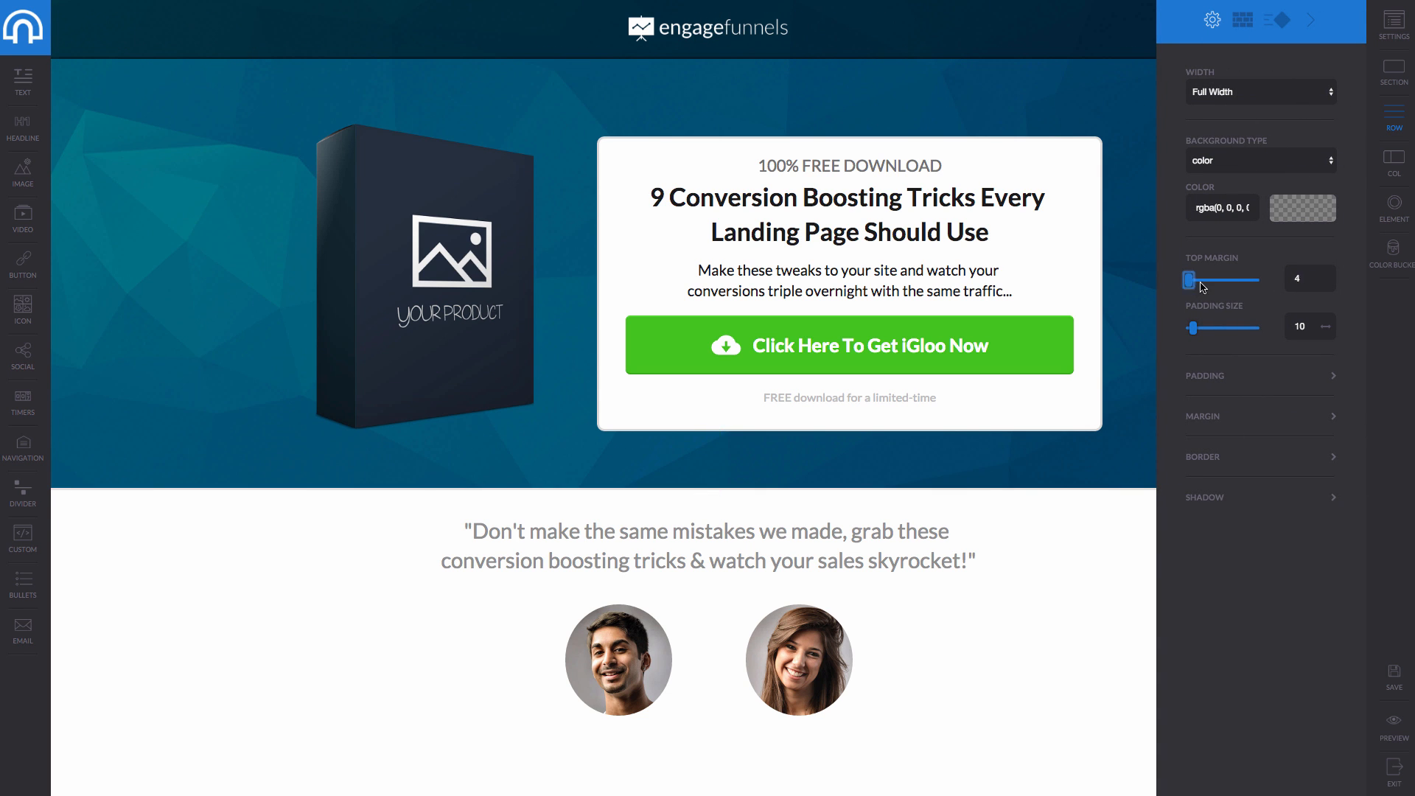
pyautogui.moveTo(1203, 287)
pyautogui.mouseDown()
pyautogui.moveTo(1225, 284)
pyautogui.moveTo(1184, 288)
pyautogui.mouseUp()
pyautogui.click(1225, 171)
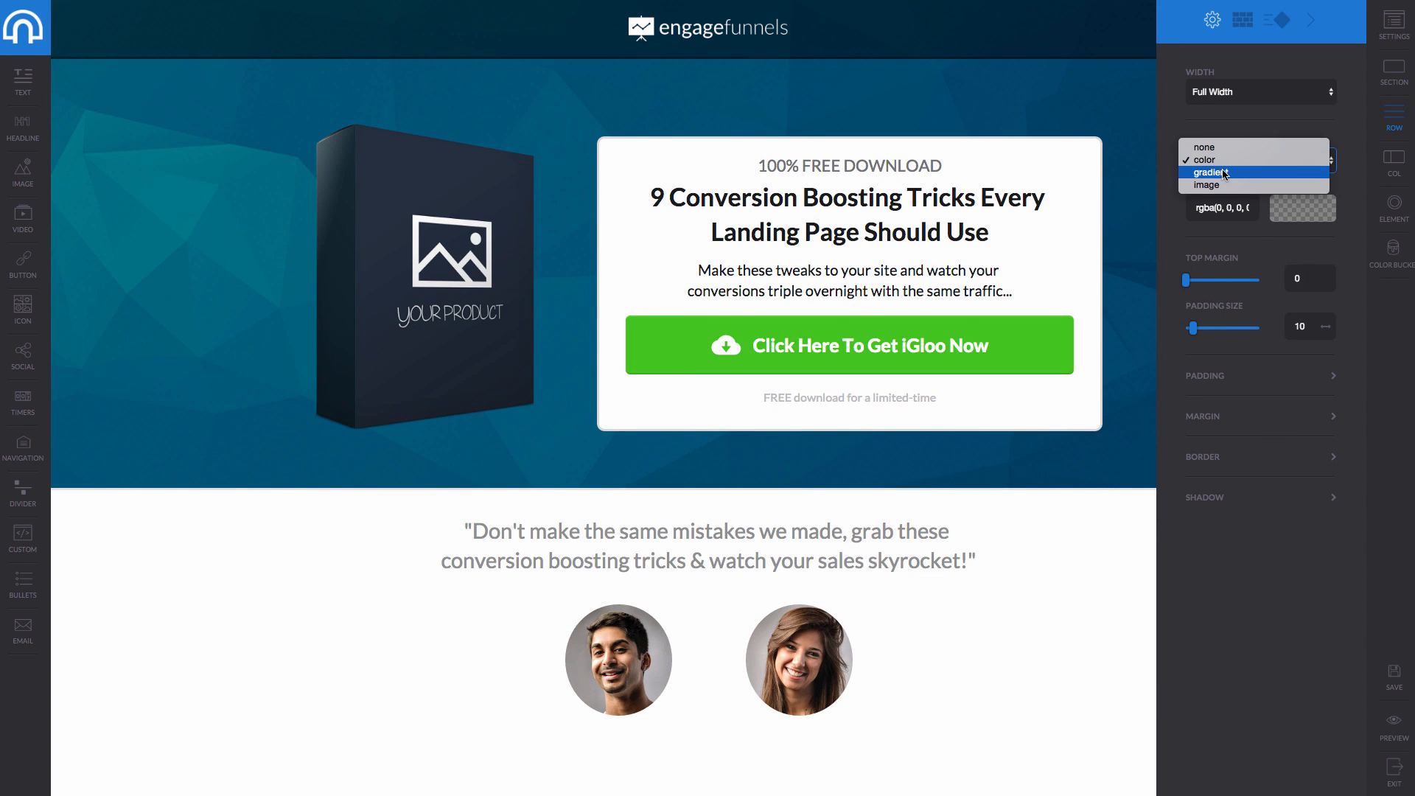
pyautogui.click(1224, 173)
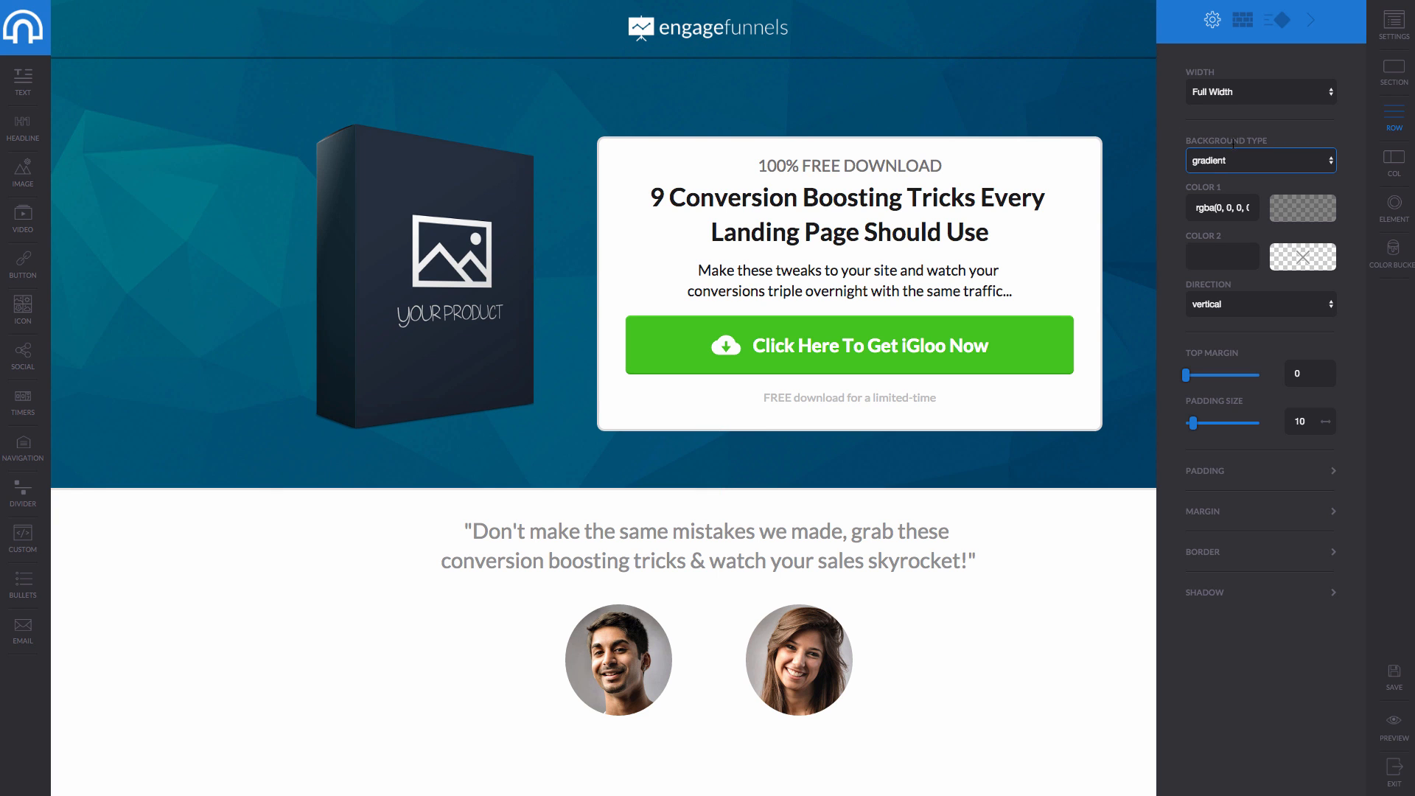
pyautogui.click(1235, 160)
pyautogui.click(1236, 145)
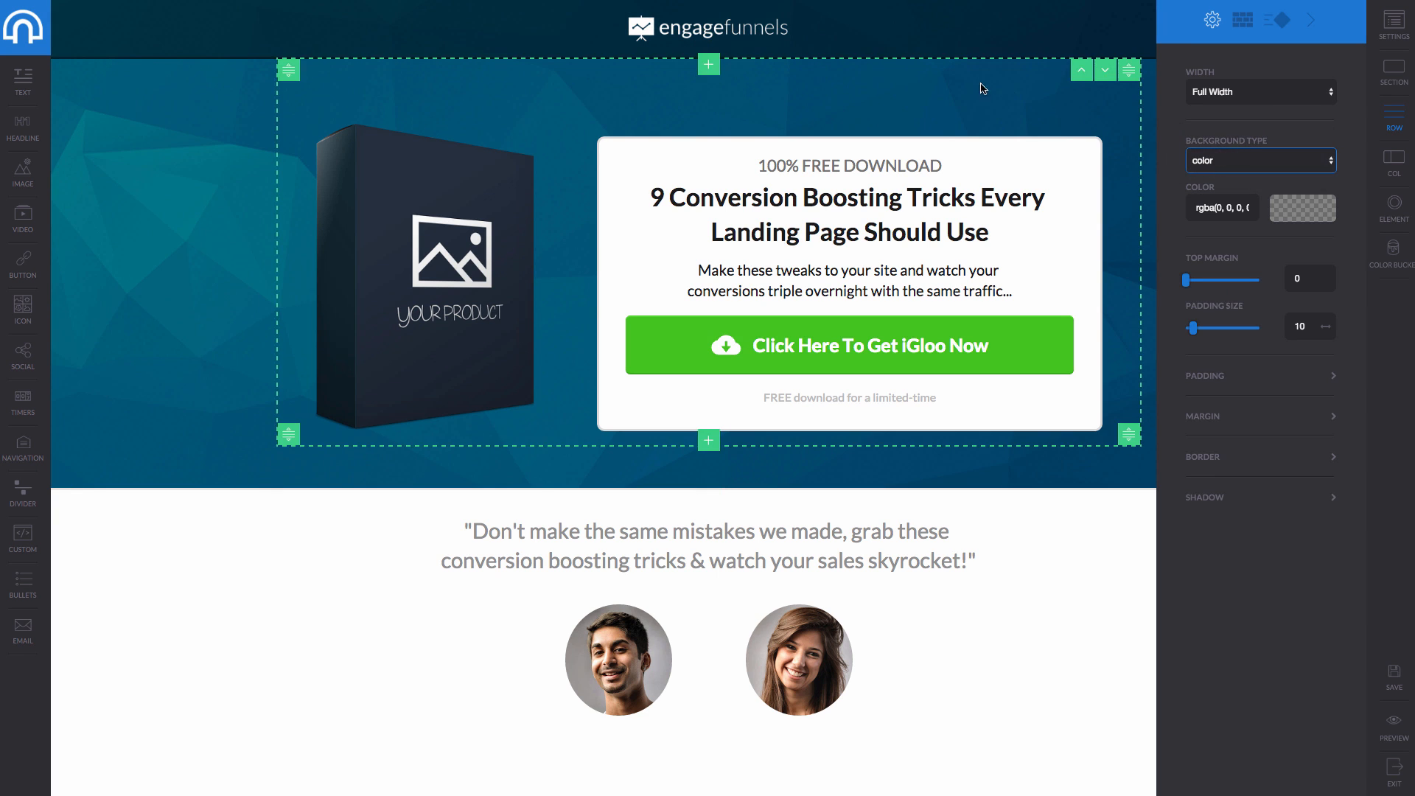
# Select the header logo and leave its click action set to none.
pyautogui.click(748, 27)
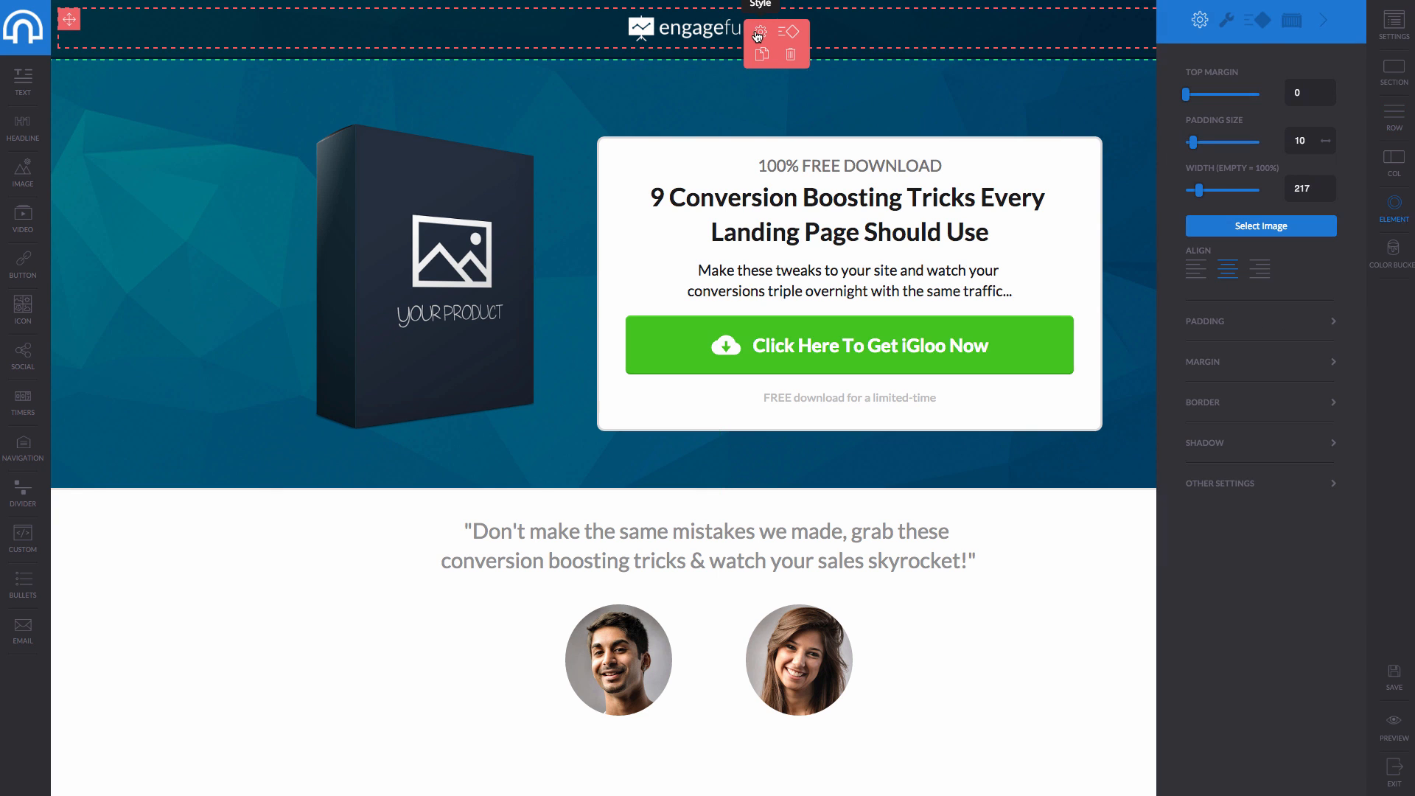
pyautogui.click(1227, 22)
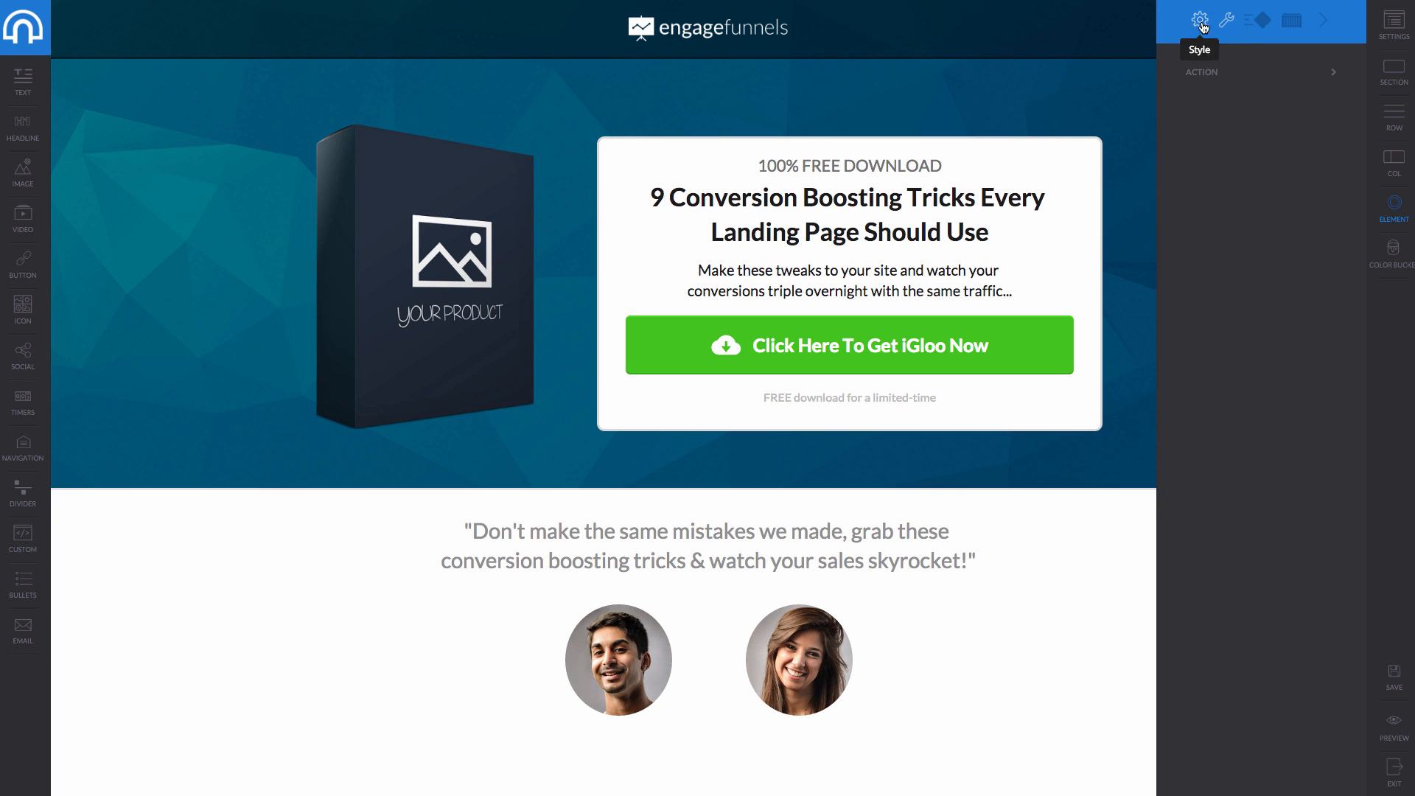
pyautogui.click(735, 38)
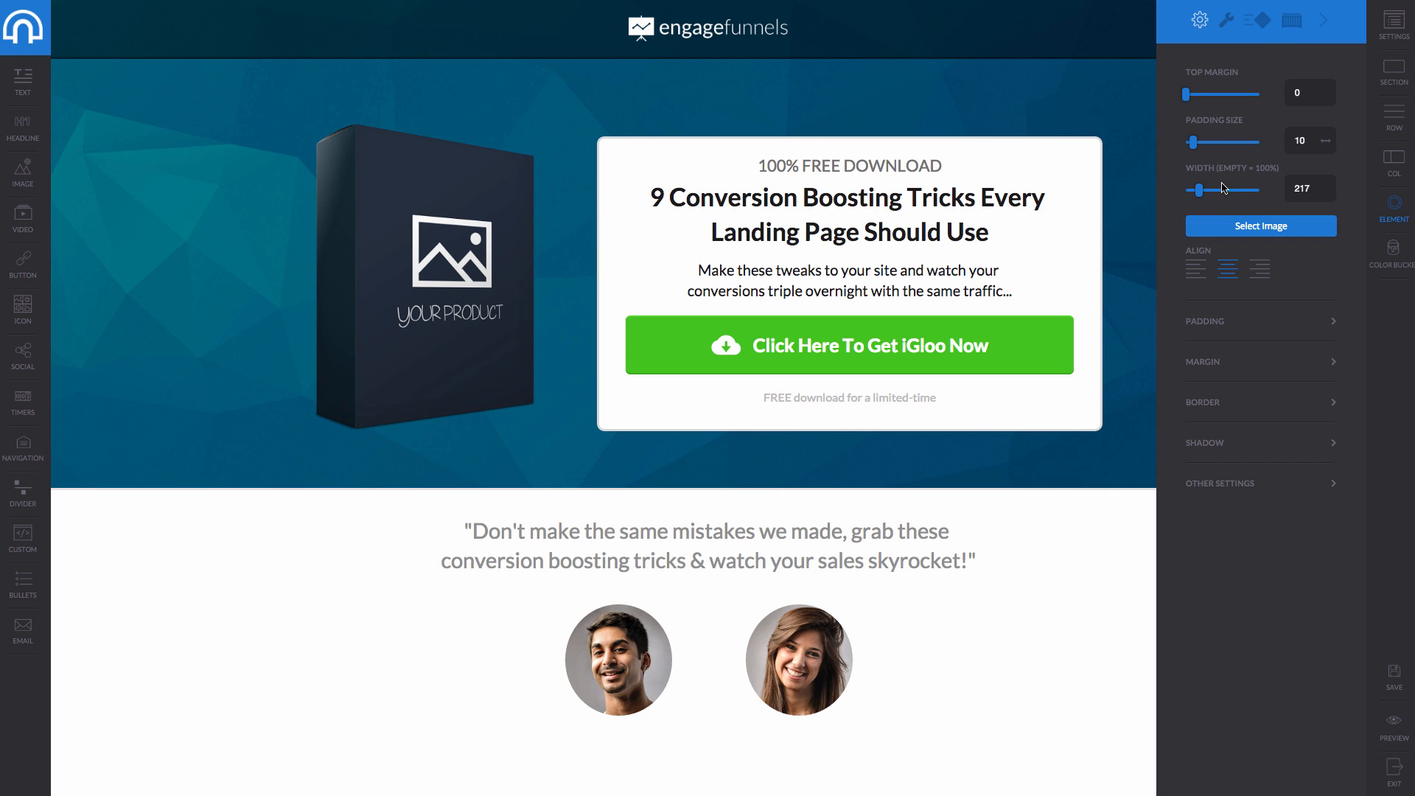
pyautogui.click(1228, 21)
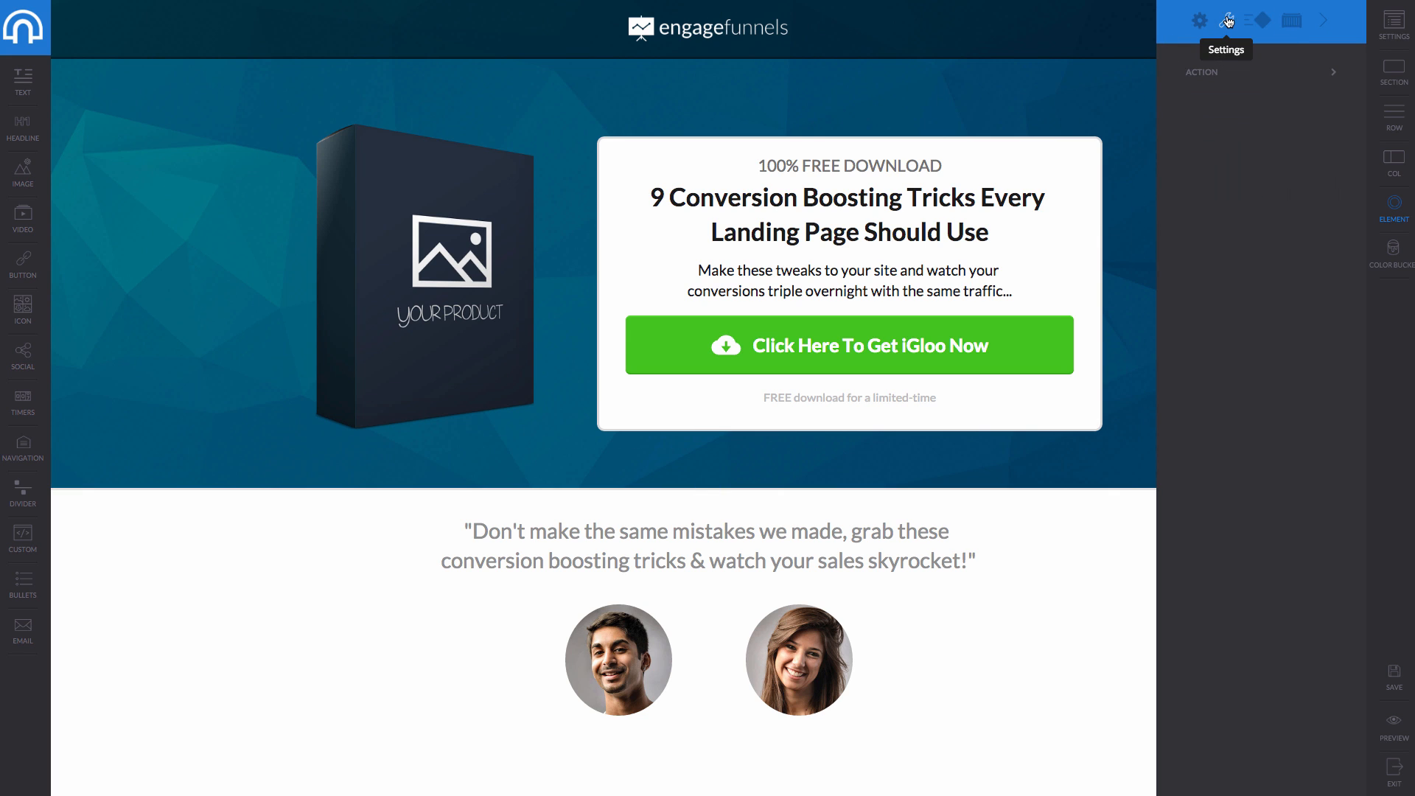
pyautogui.click(1330, 72)
pyautogui.click(1253, 121)
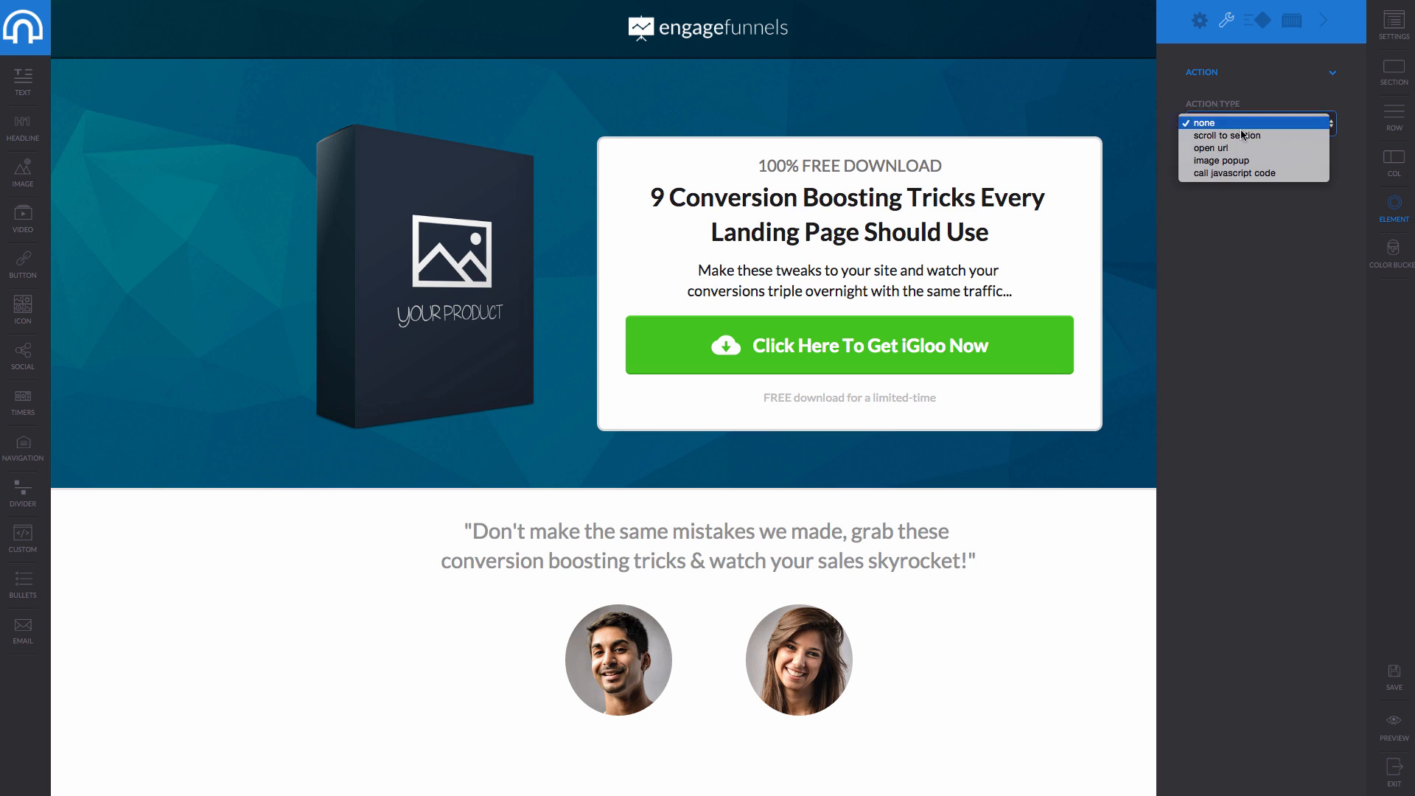
pyautogui.click(1261, 22)
# Give the logo a slideRight entrance with duration 5.1, starting when visible, and a 2.2 delay.
pyautogui.click(1258, 20)
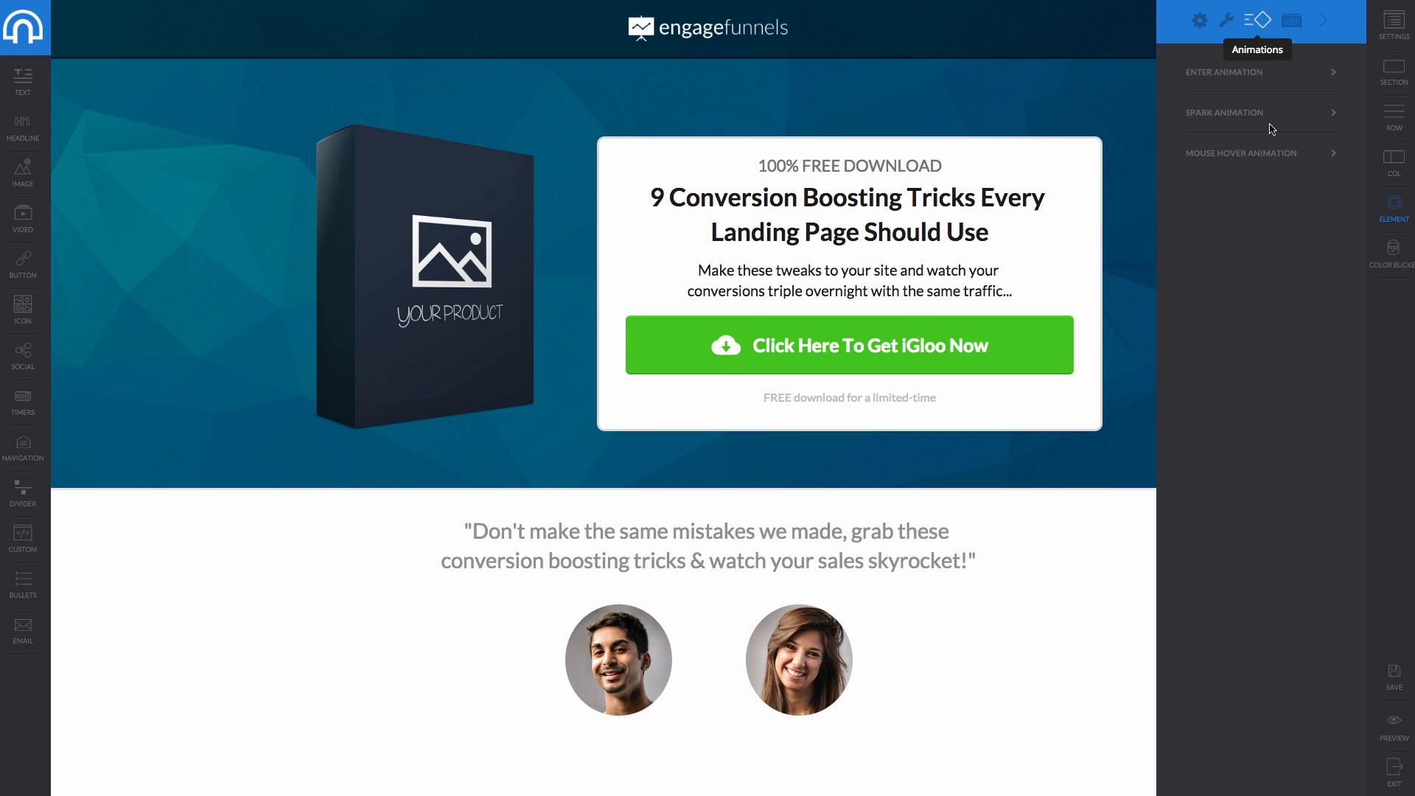
pyautogui.click(1278, 77)
pyautogui.click(1231, 133)
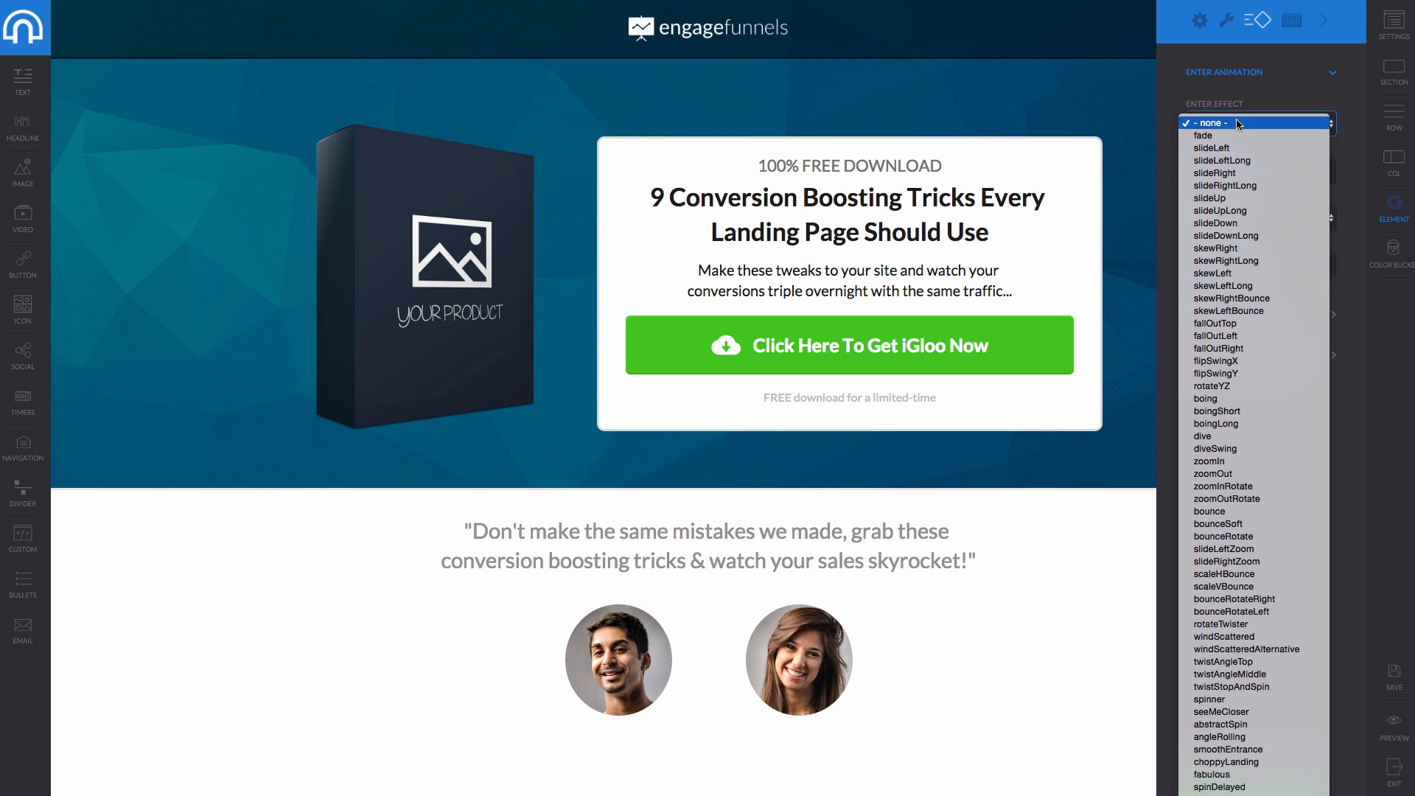
pyautogui.click(1244, 401)
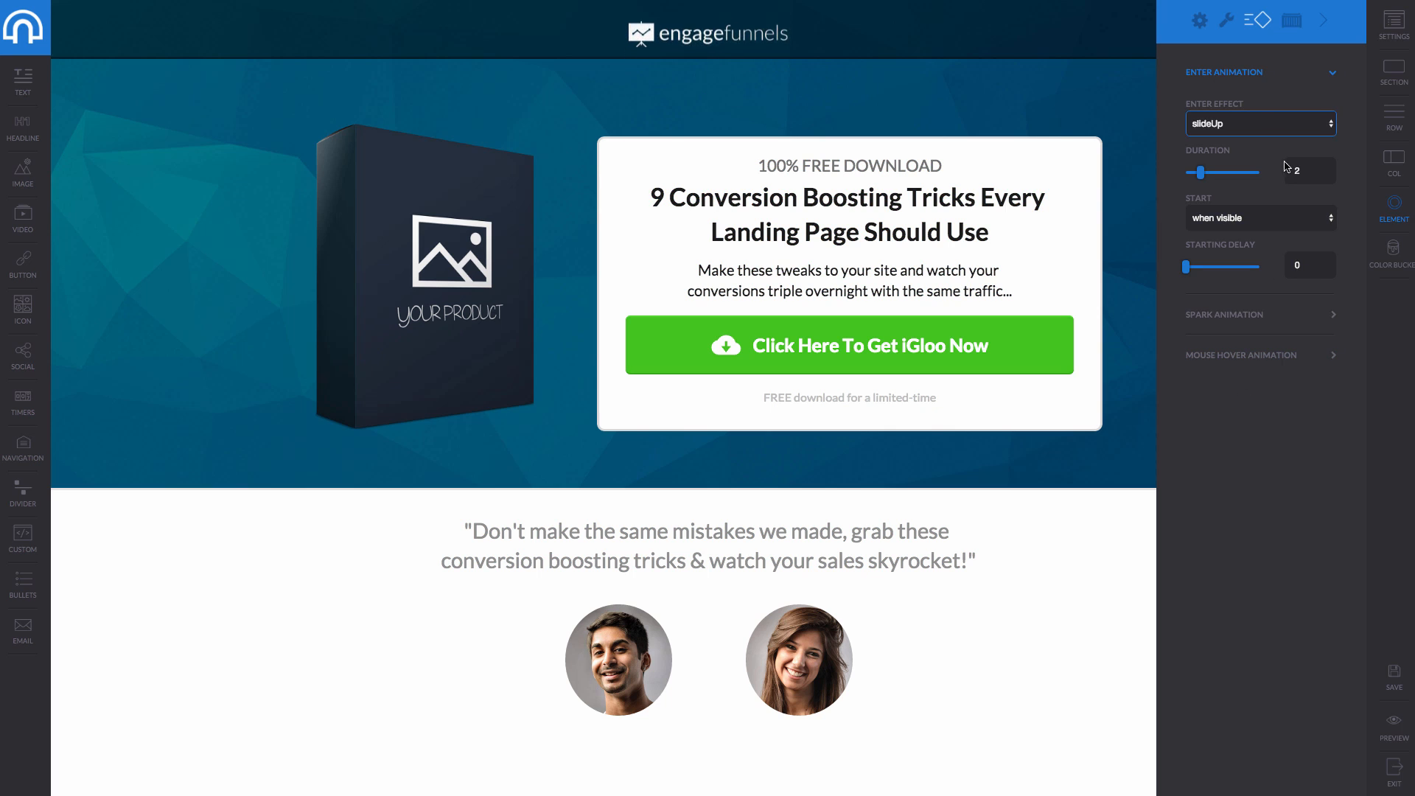
pyautogui.click(1262, 125)
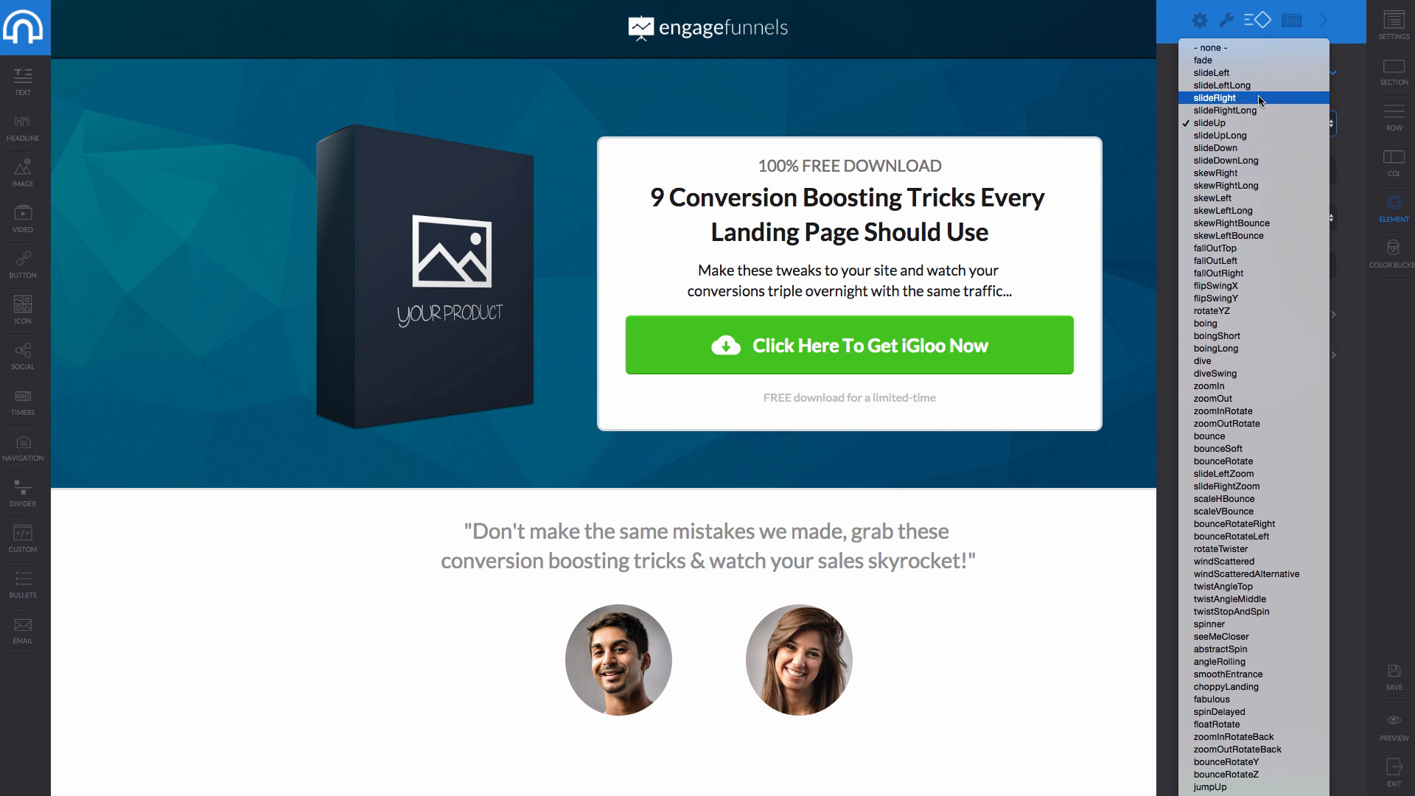
pyautogui.click(1223, 97)
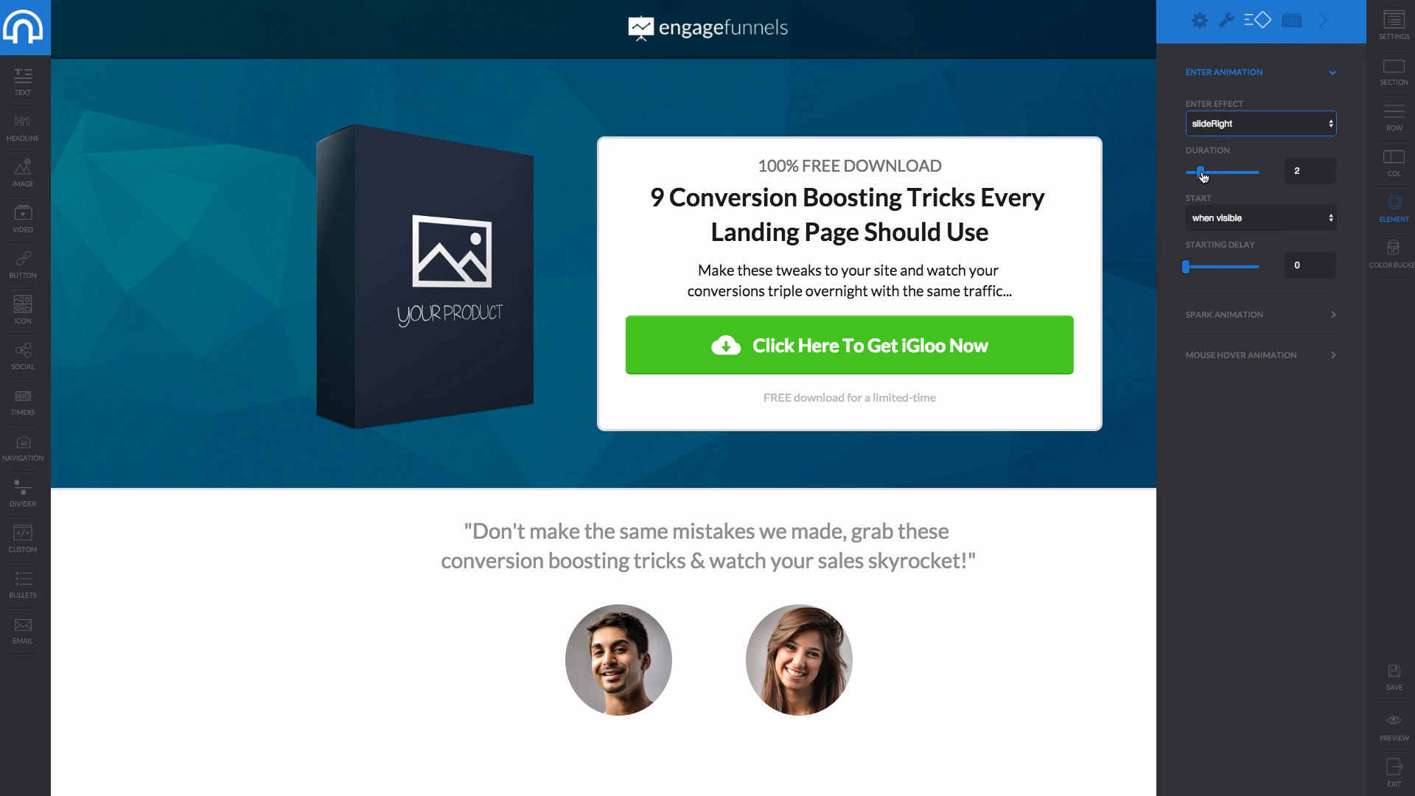
pyautogui.moveTo(1201, 172); pyautogui.dragTo(1209, 171)
pyautogui.moveTo(1223, 177); pyautogui.dragTo(1224, 178)
pyautogui.click(1230, 219)
pyautogui.click(1202, 288)
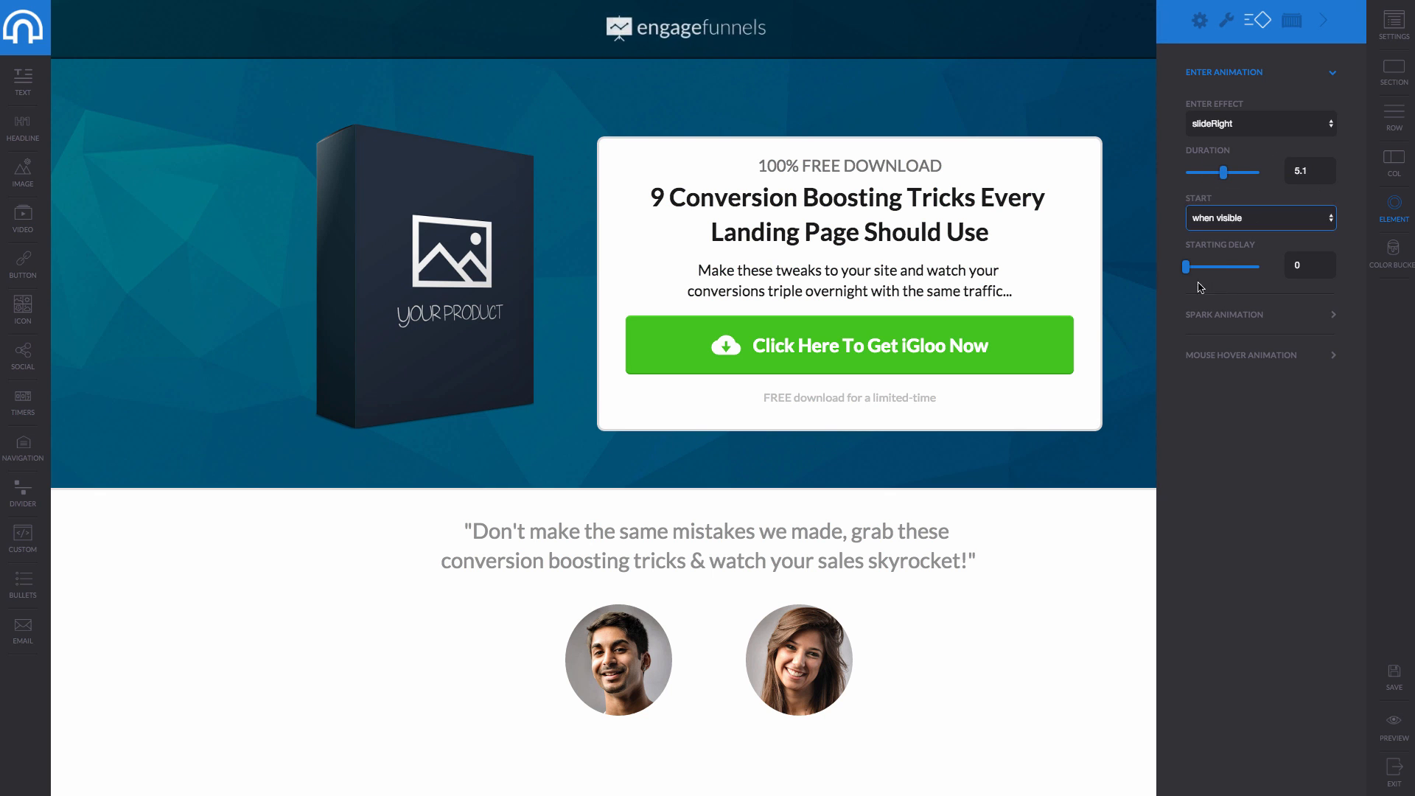
pyautogui.moveTo(1186, 266); pyautogui.dragTo(1203, 266)
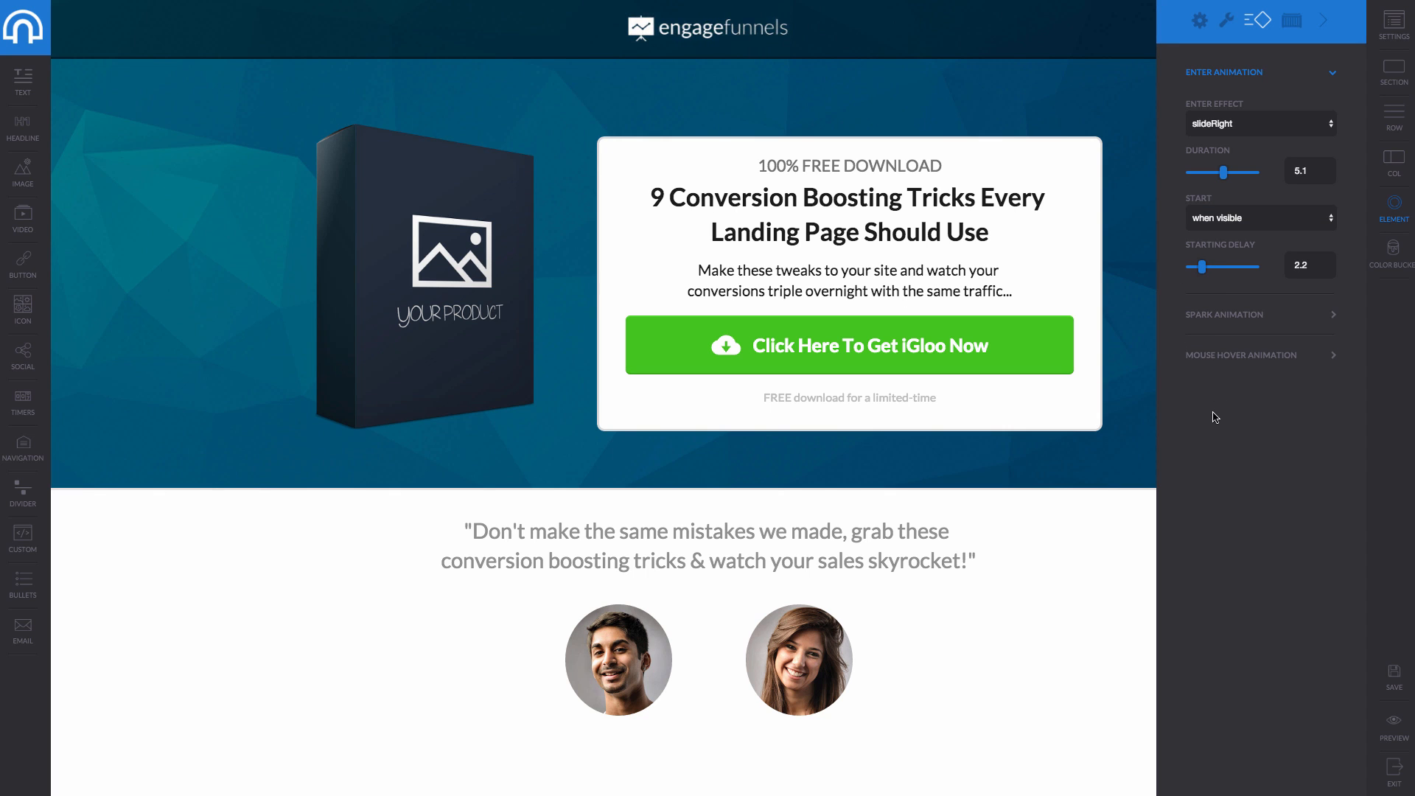
# Add a pulse2 spark effect and a Shrink hover effect previewed on the logo itself.
pyautogui.click(1258, 318)
pyautogui.click(1218, 365)
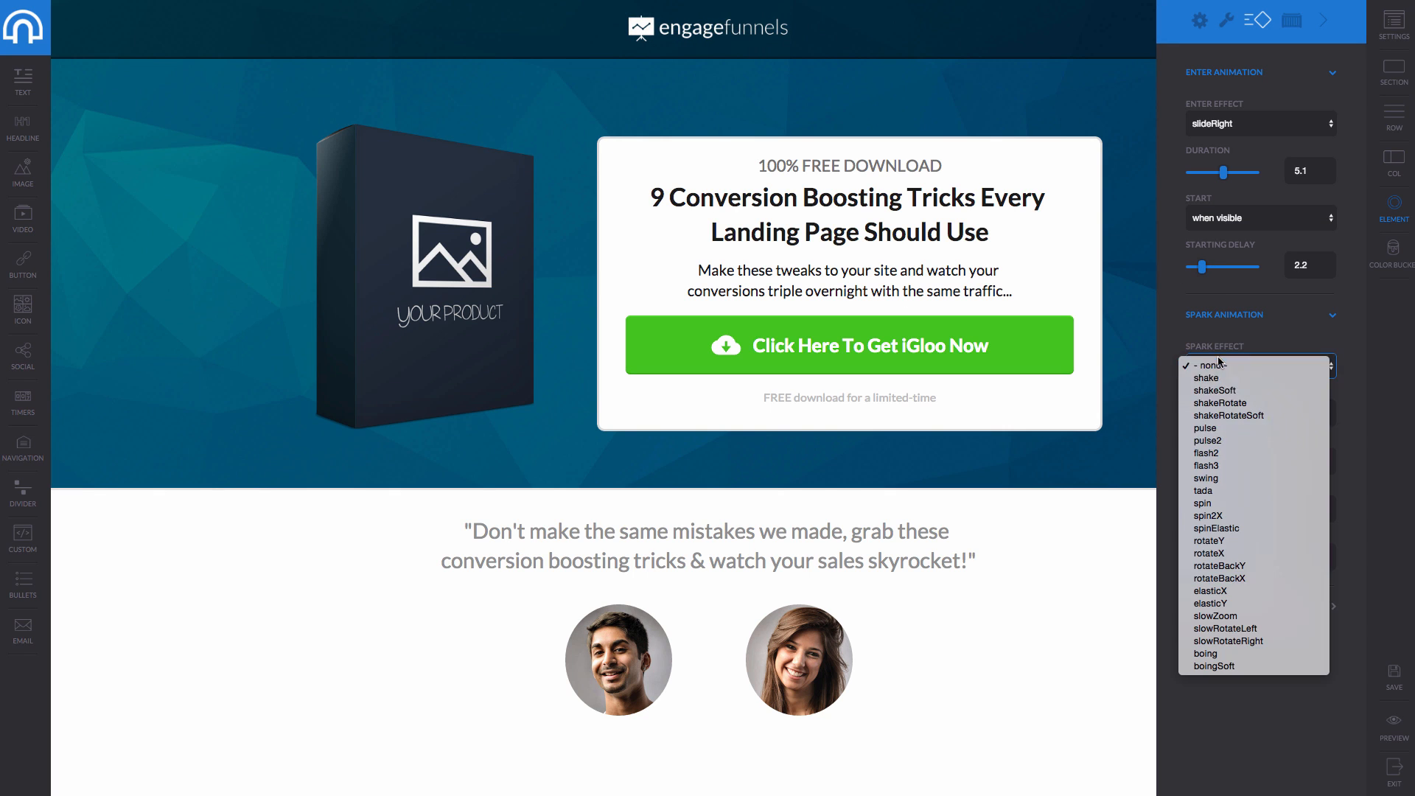
pyautogui.click(1246, 442)
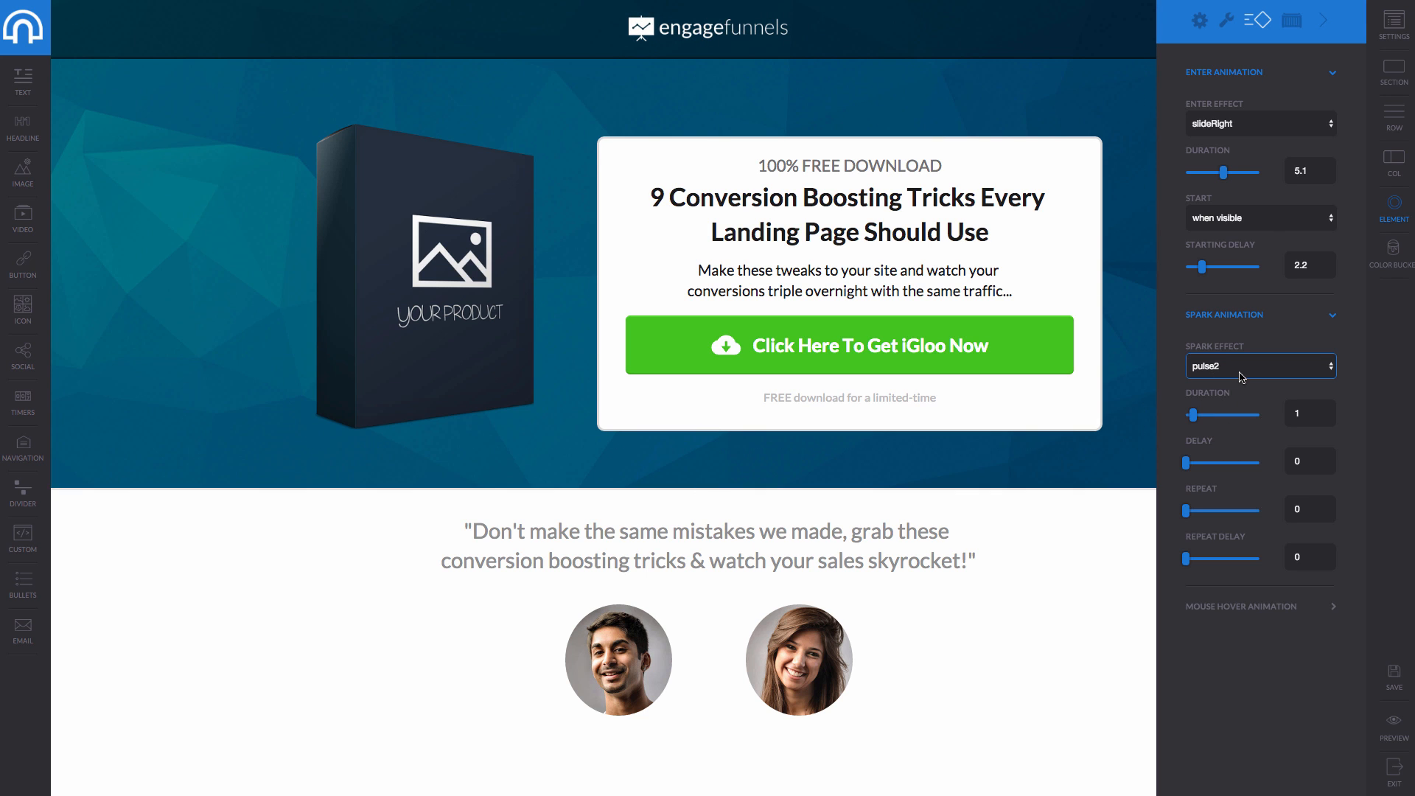
pyautogui.click(1251, 608)
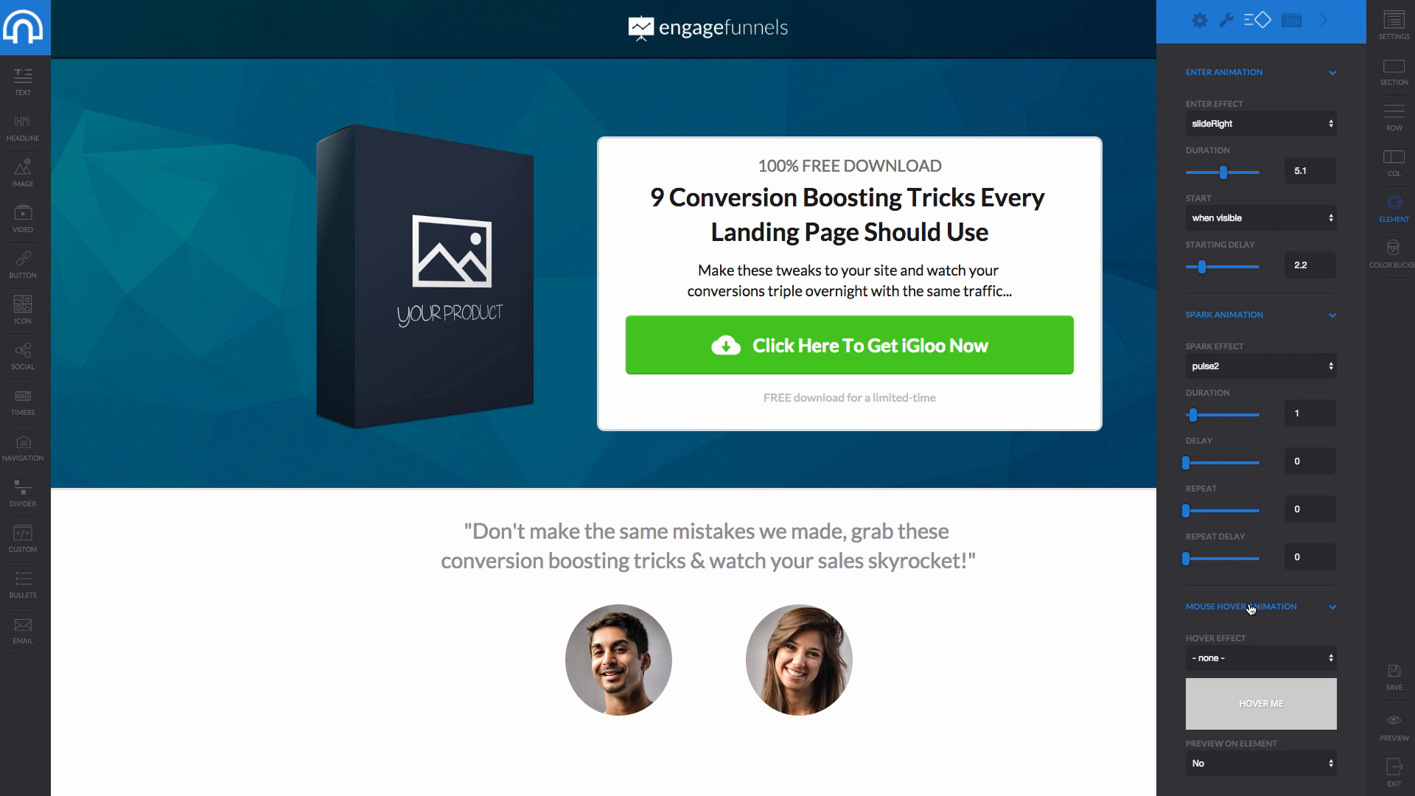
pyautogui.click(1272, 659)
pyautogui.click(1253, 679)
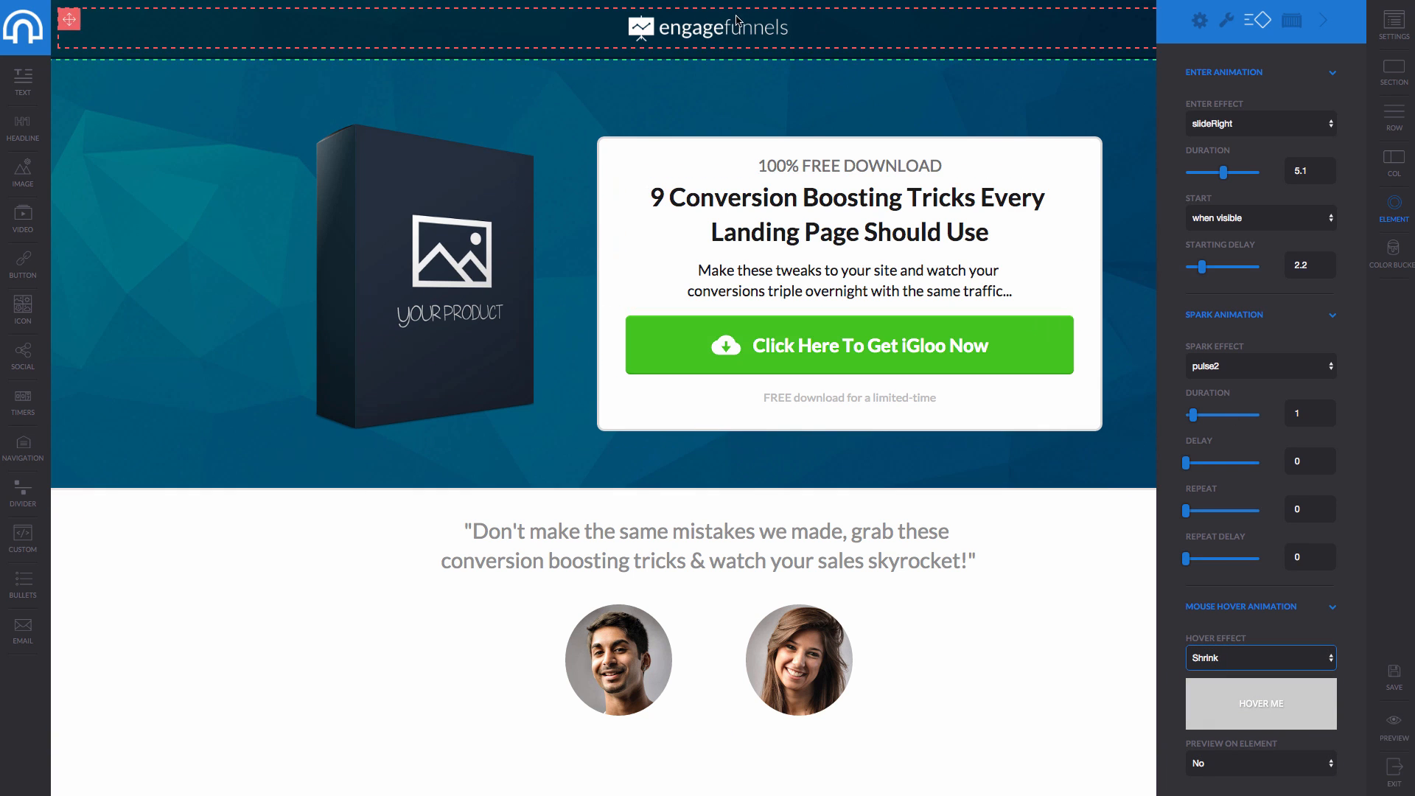
pyautogui.click(1284, 766)
pyautogui.click(1268, 752)
pyautogui.click(672, 34)
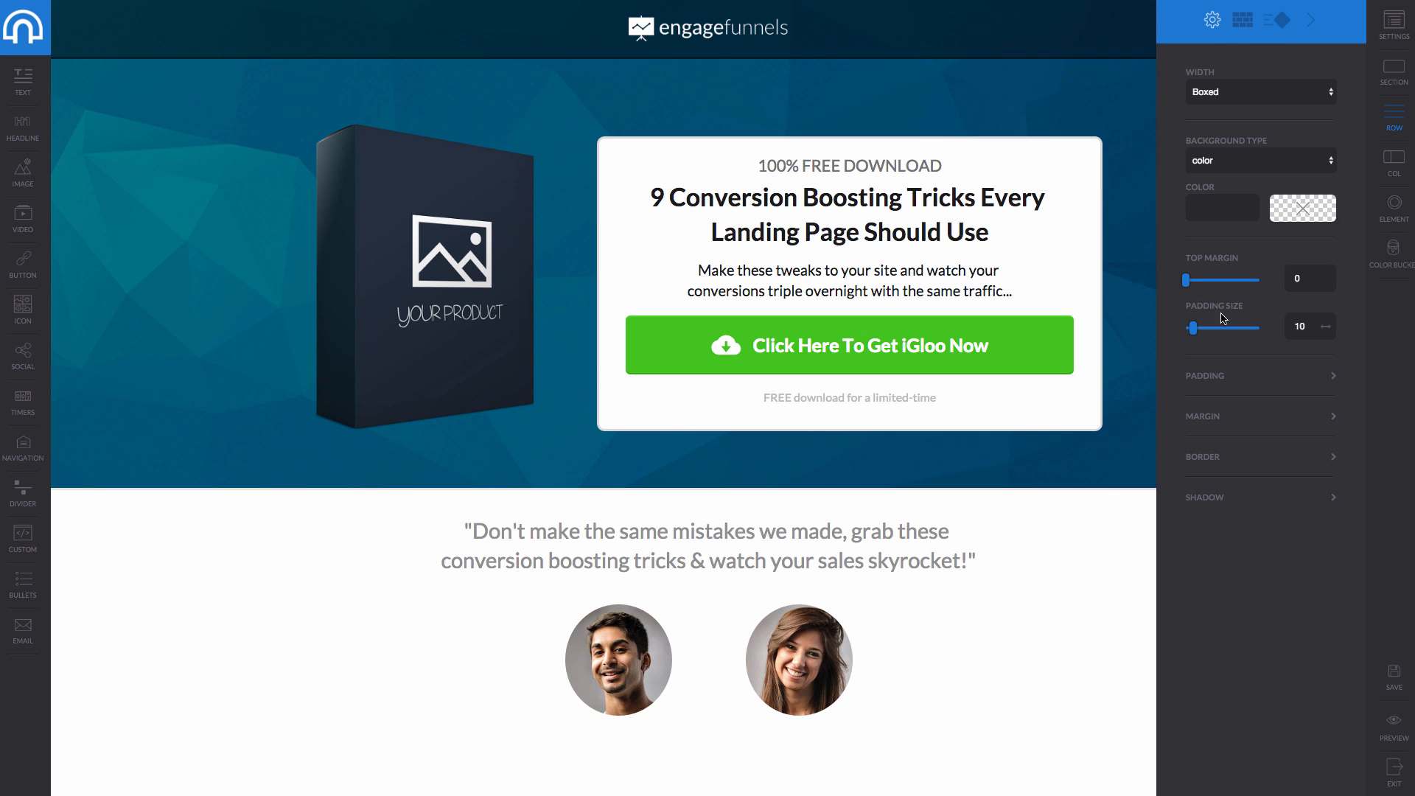
pyautogui.click(692, 29)
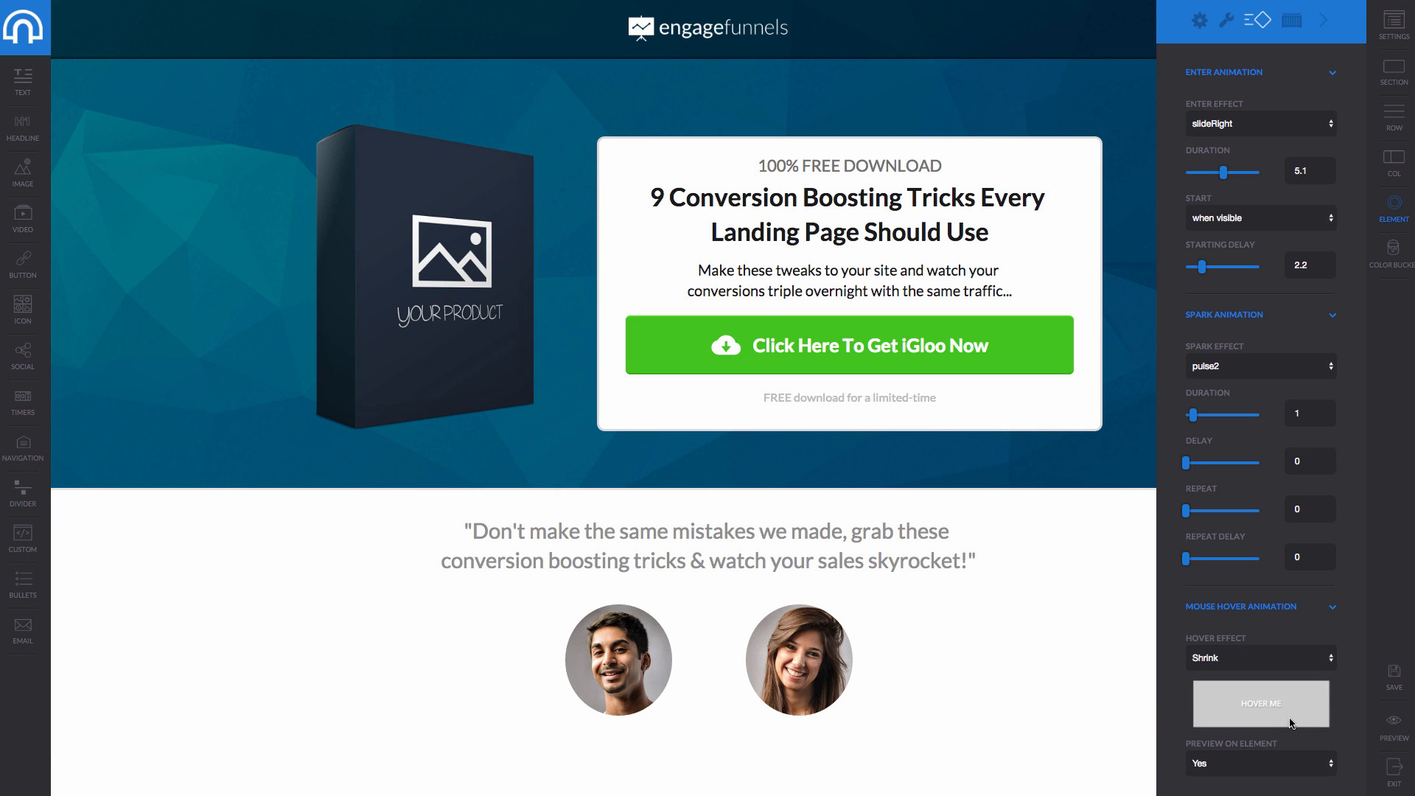
pyautogui.click(726, 543)
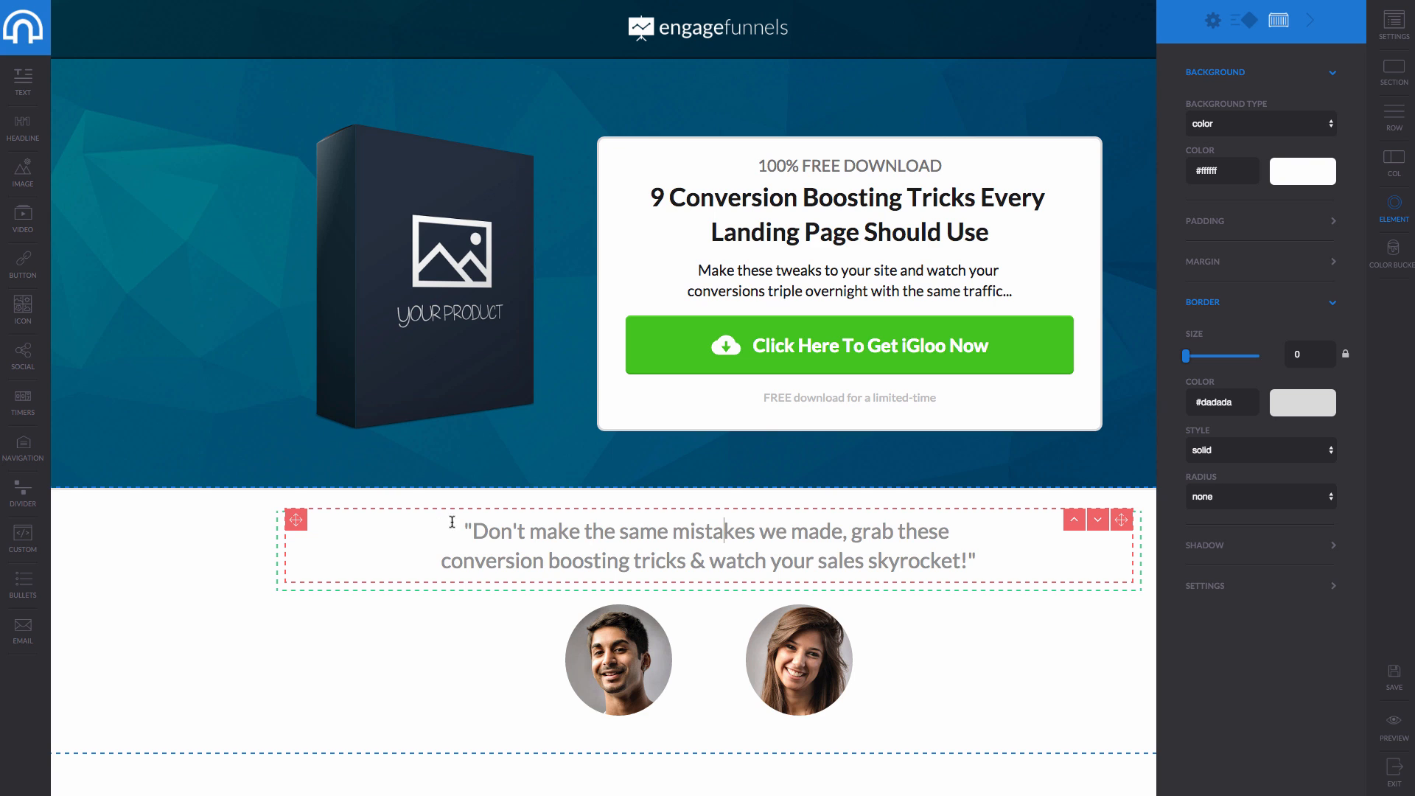
# Replace the testimonial text with 'Wouldnt you like to edit all of your pages within one dashboard'.
pyautogui.moveTo(472, 531); pyautogui.dragTo(968, 568)
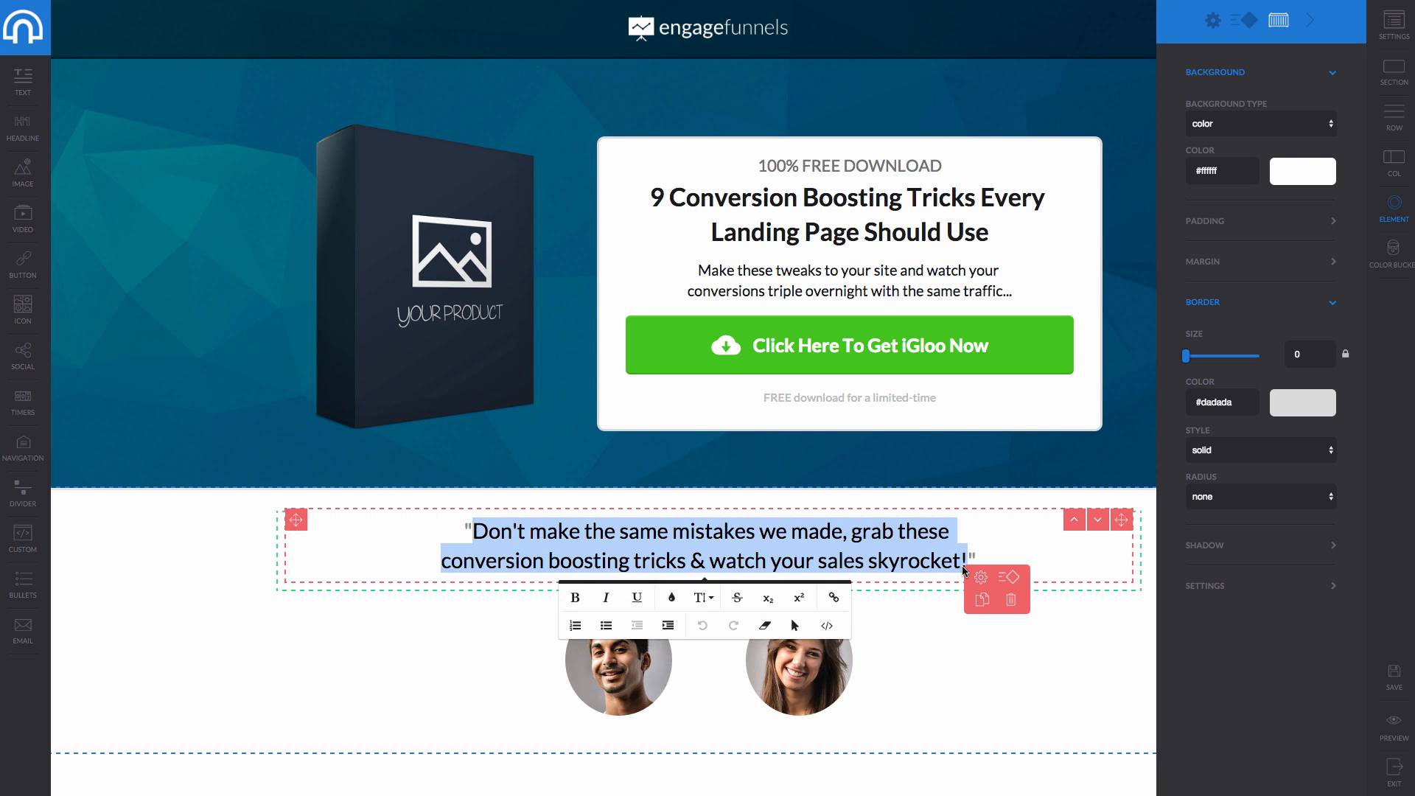
pyautogui.write('Wouldy')
pyautogui.press('BackSpace')
pyautogui.write('nt you like to edit a')
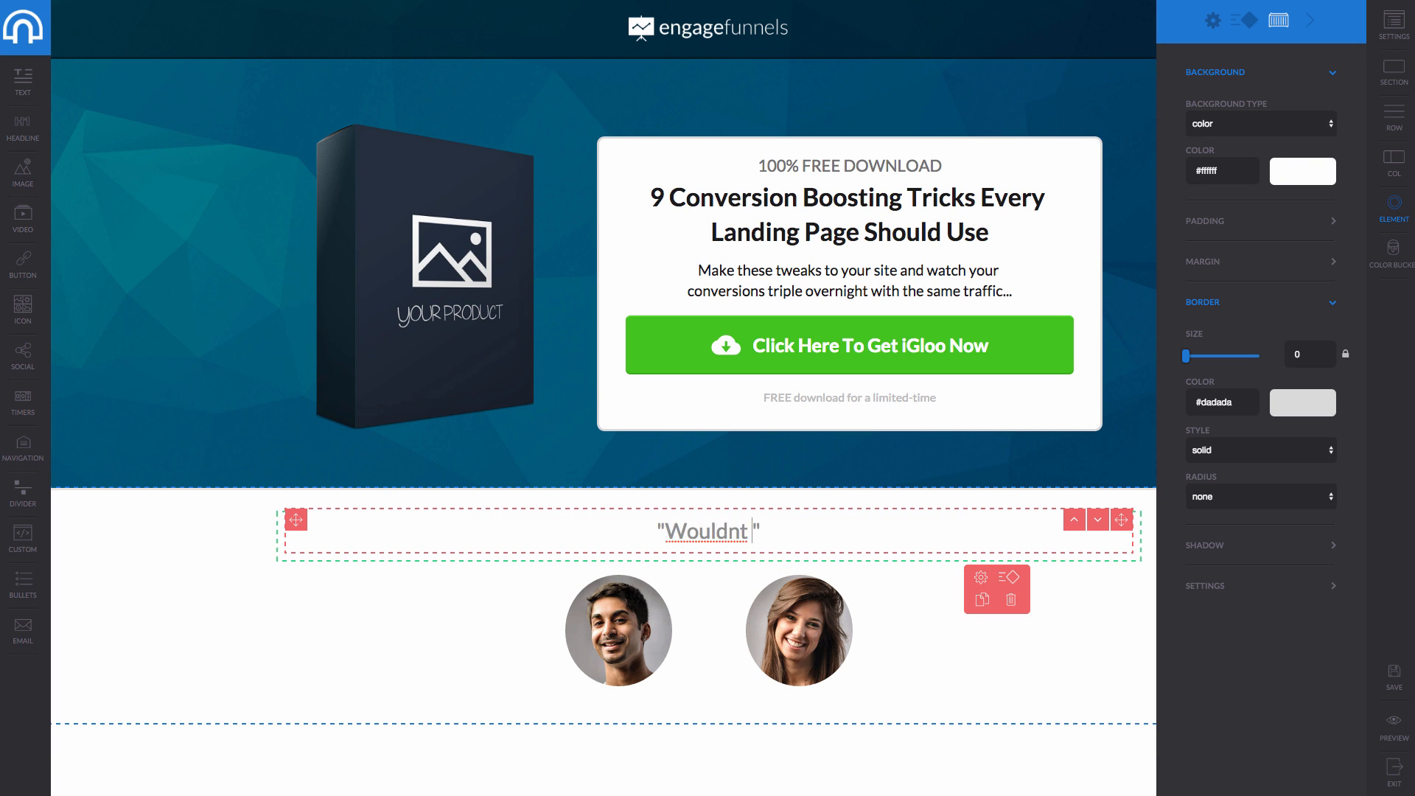
pyautogui.write('ll of your pages ')
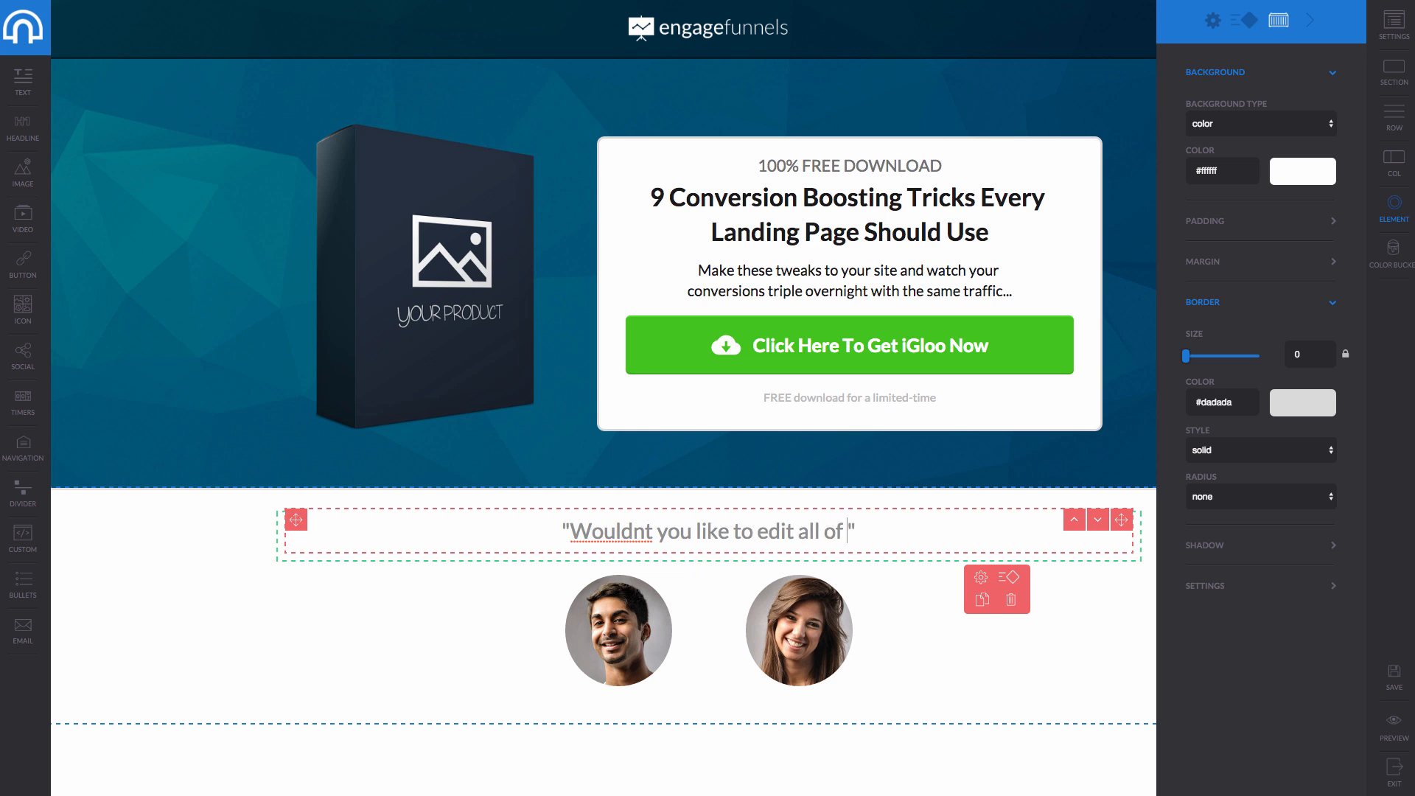
pyautogui.write('within one ')
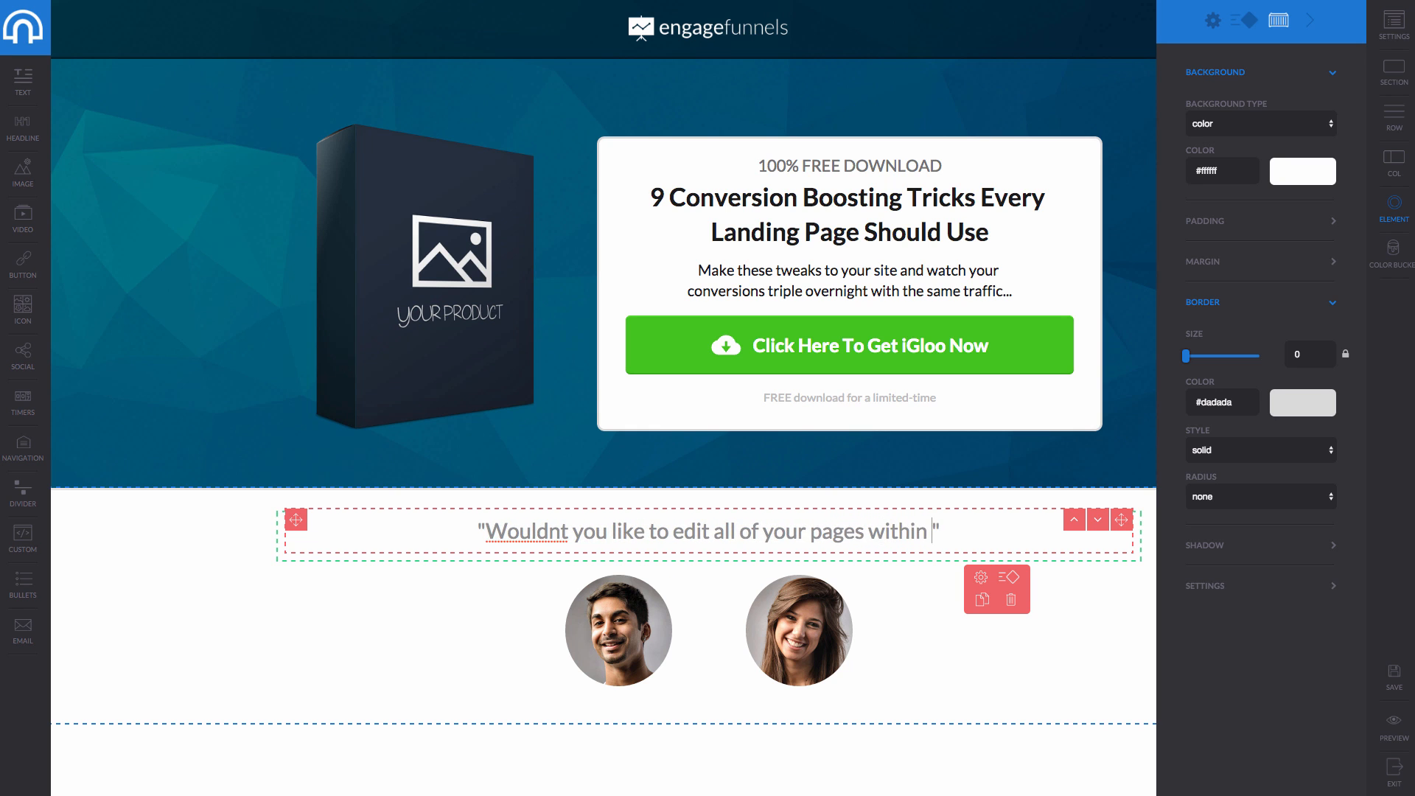
pyautogui.write('fash')
pyautogui.press('BackSpace')
pyautogui.press('BackSpace')
pyautogui.press('BackSpace')
pyautogui.press('BackSpace')
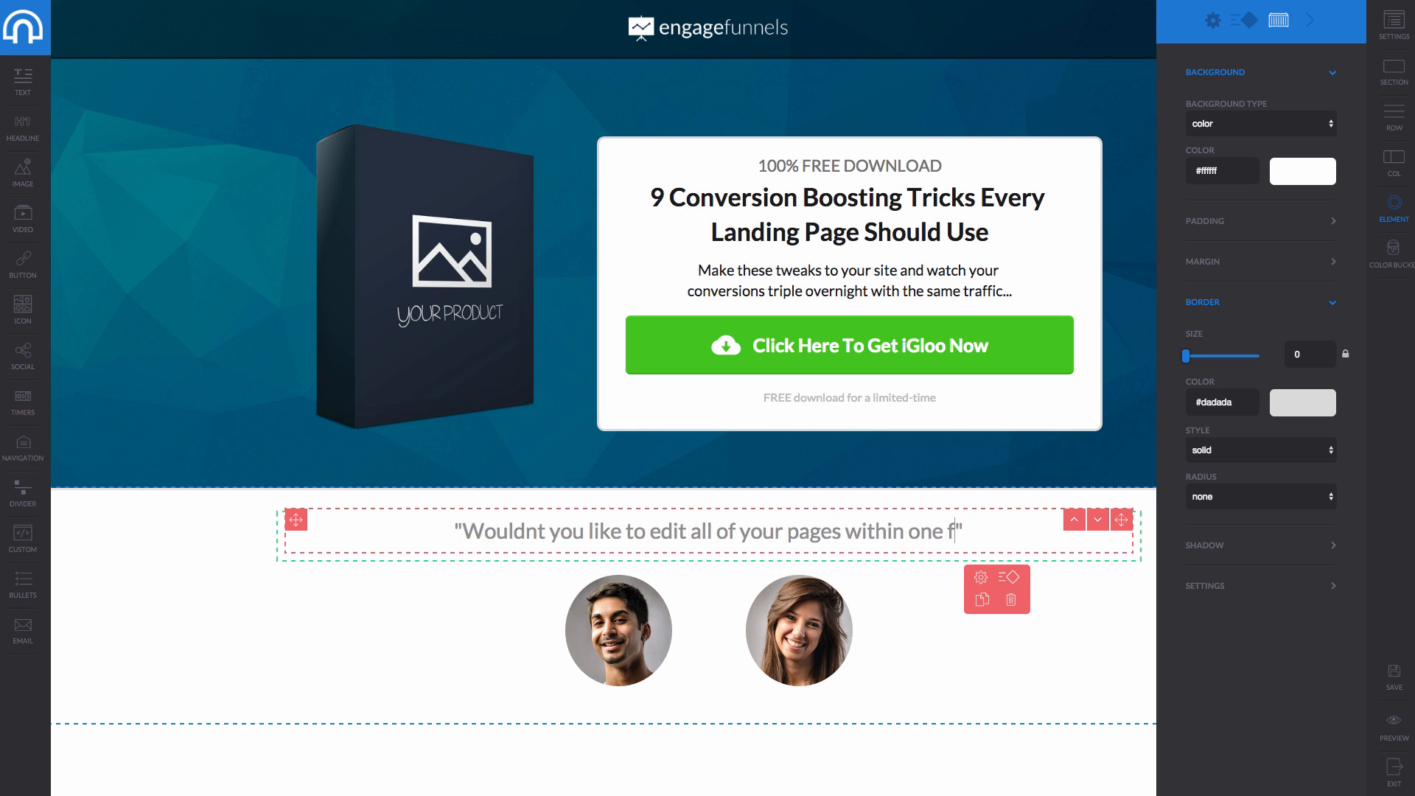
pyautogui.write('dashboard')
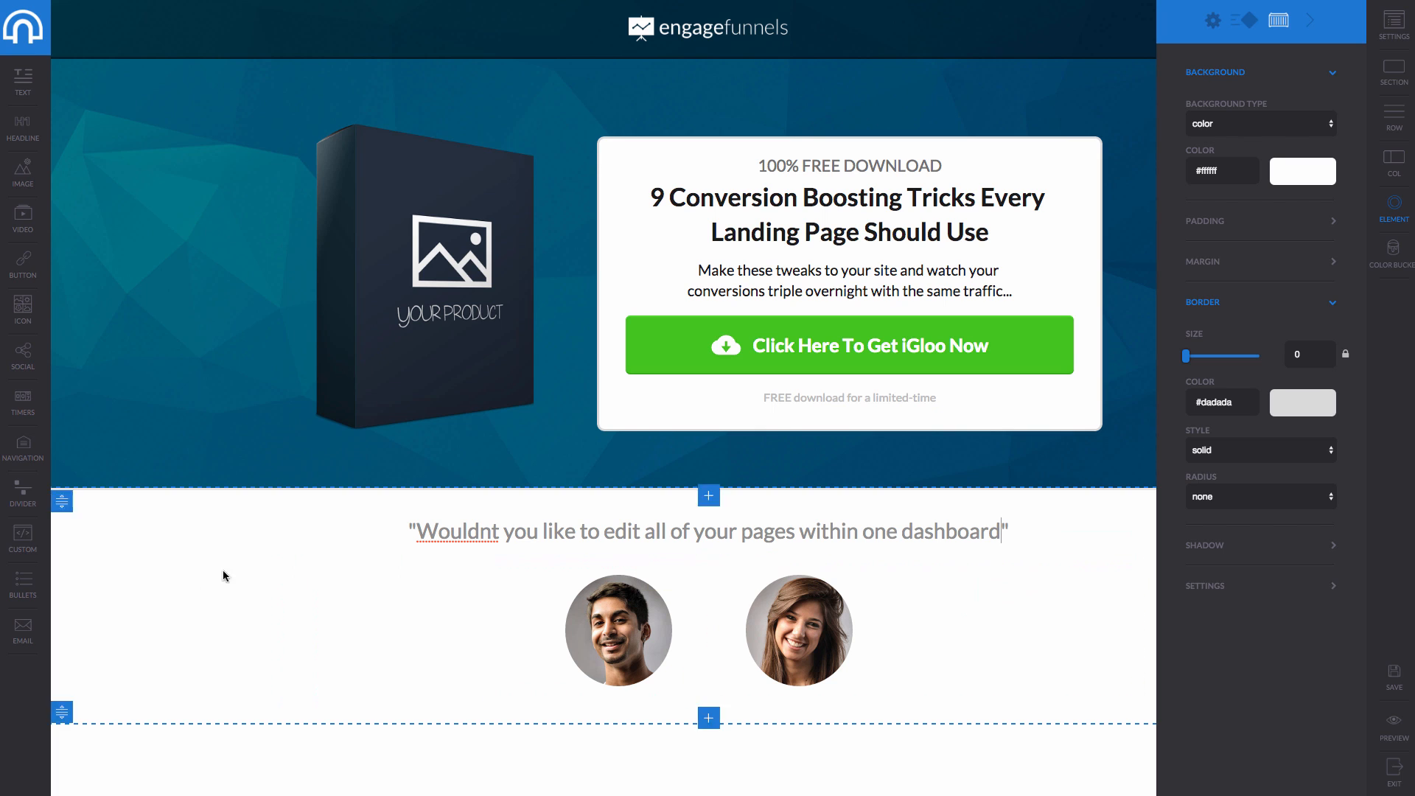
# Correct 'Wouldnt' to 'Wouldn't' and move the man's portrait into the hero and back to the photos row.
pyautogui.rightClick(451, 534)
pyautogui.click(483, 516)
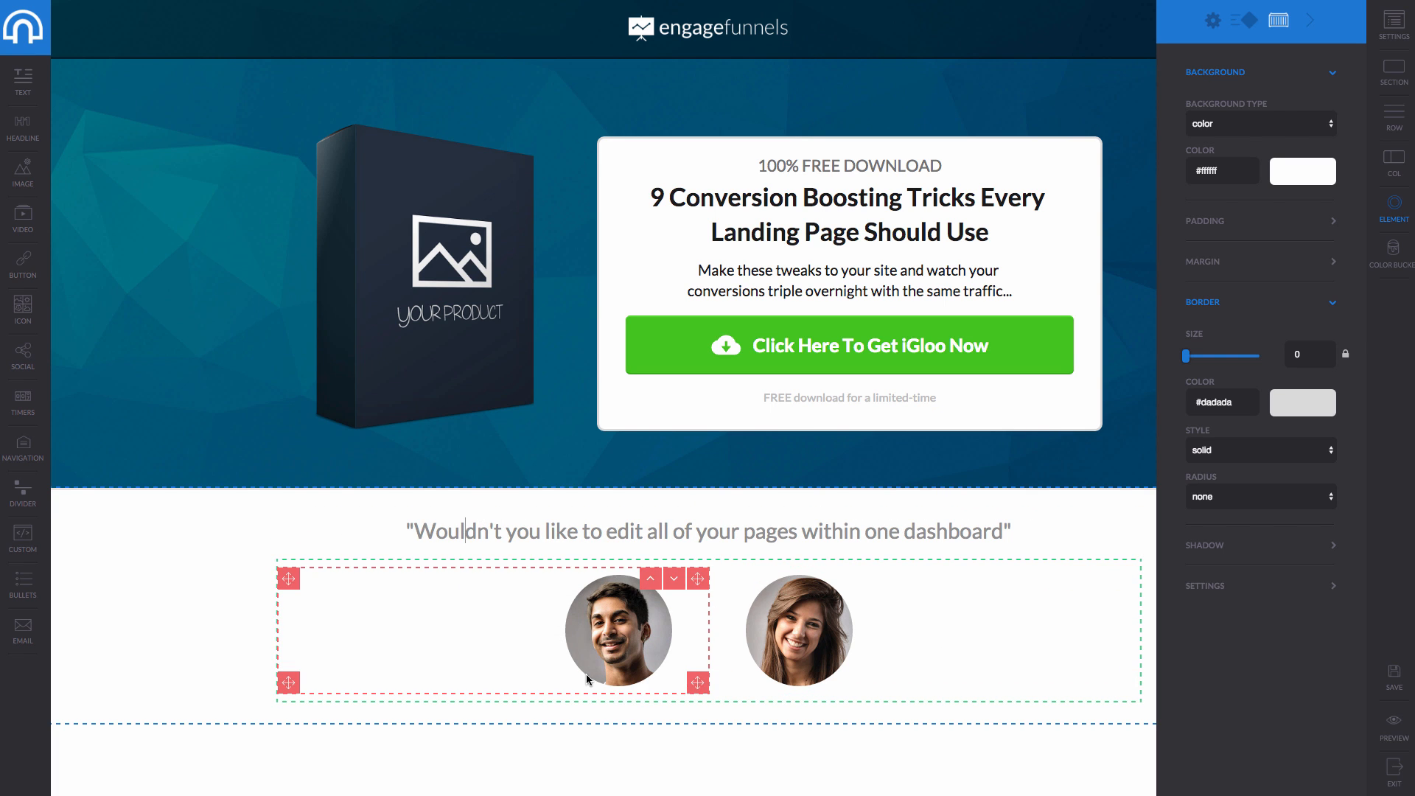
pyautogui.click(594, 648)
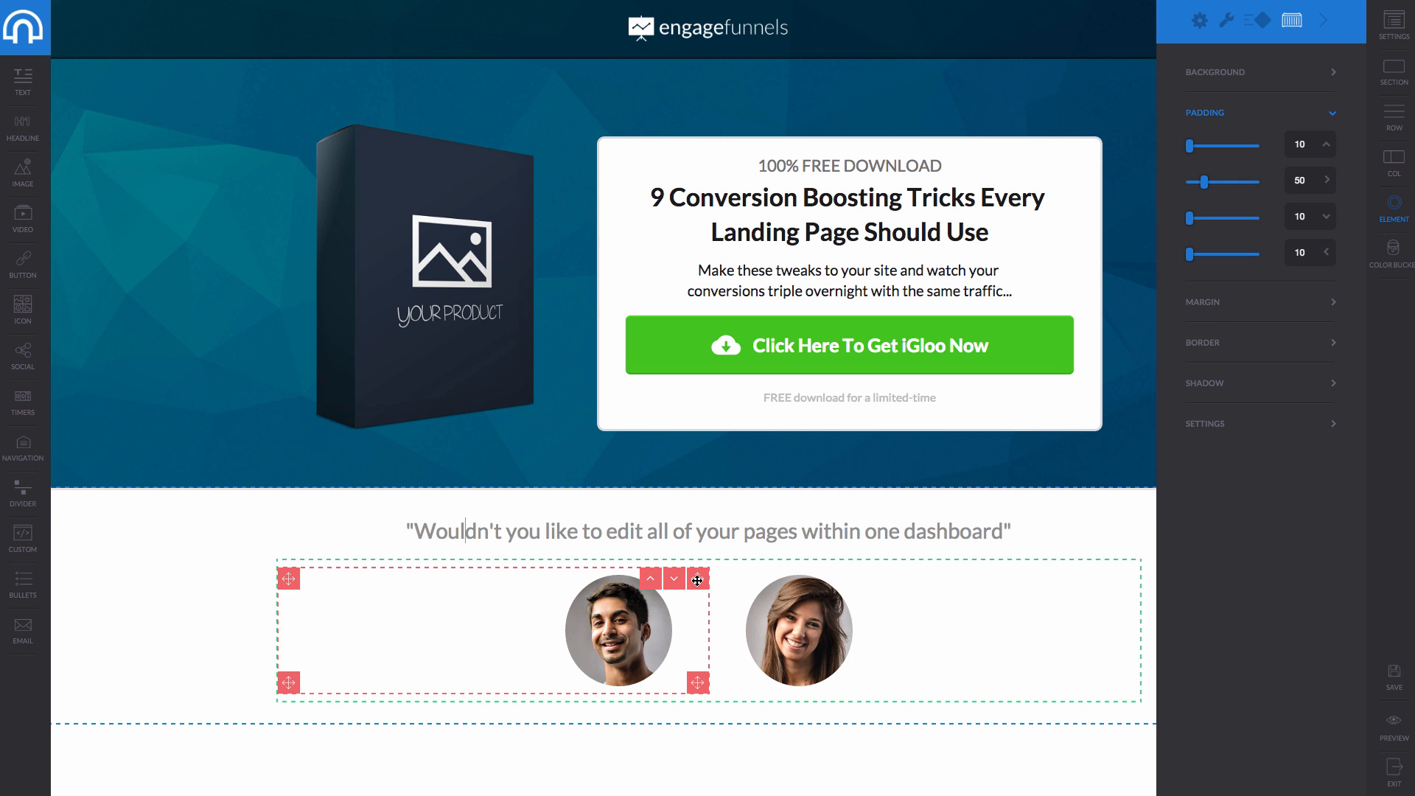
pyautogui.moveTo(697, 580); pyautogui.dragTo(401, 140)
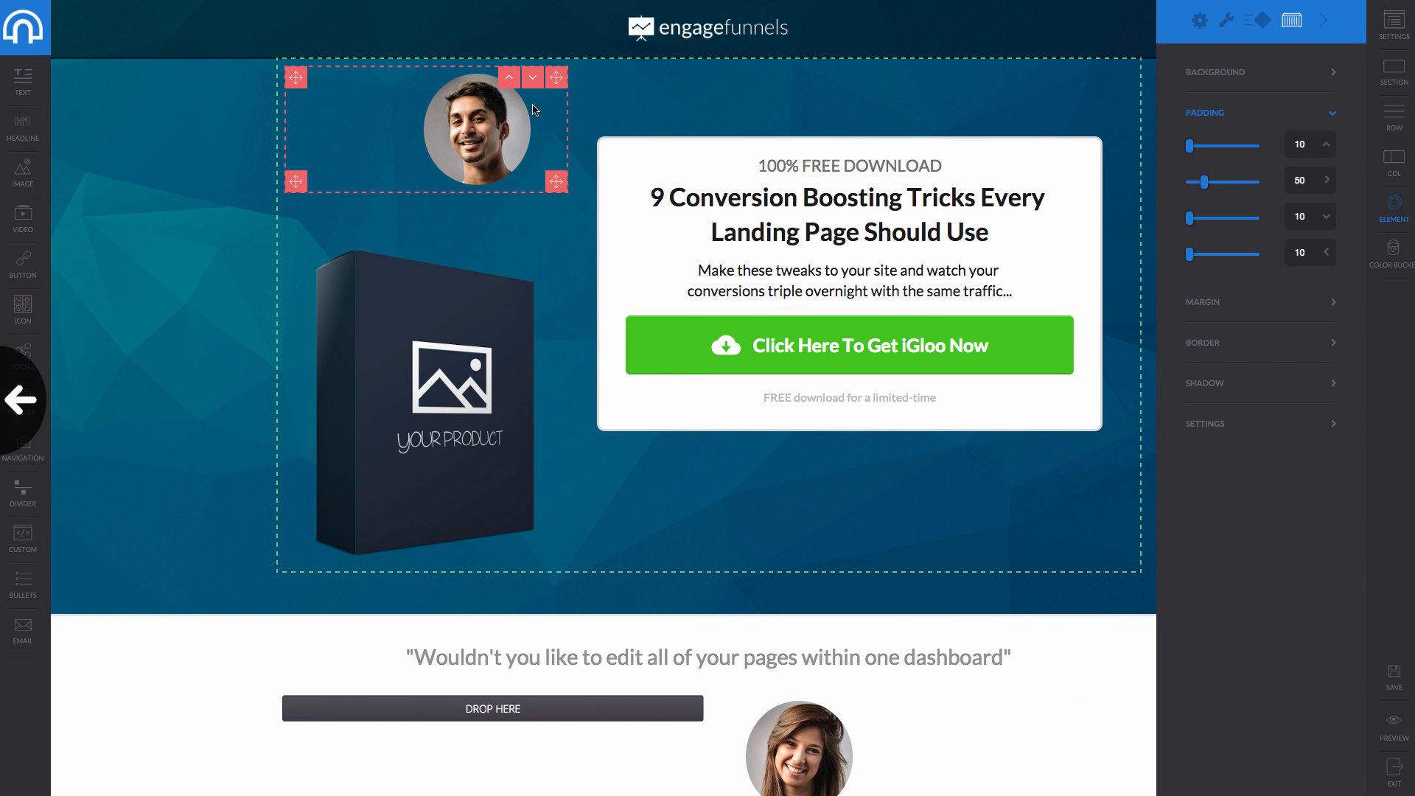
pyautogui.click(533, 77)
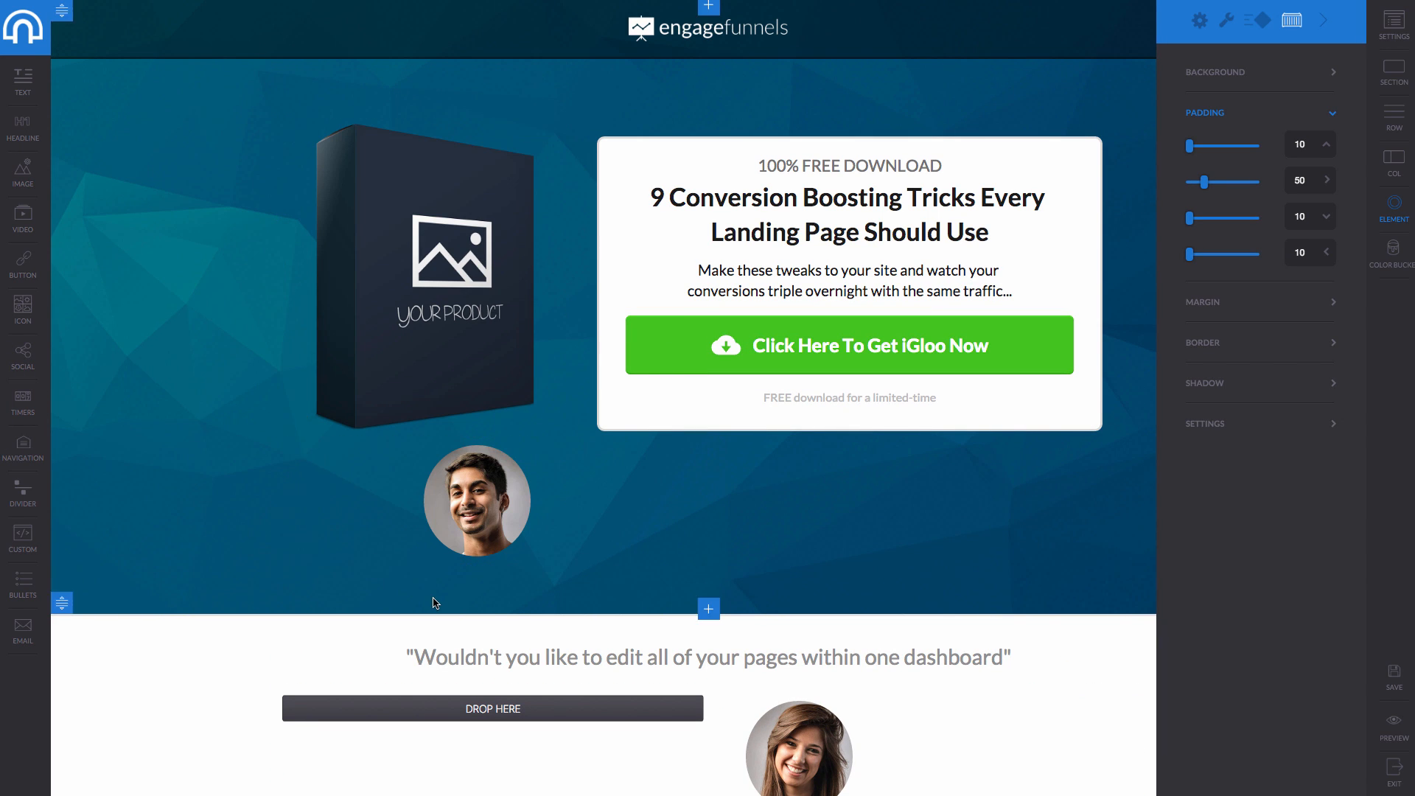
pyautogui.moveTo(558, 455); pyautogui.dragTo(505, 609)
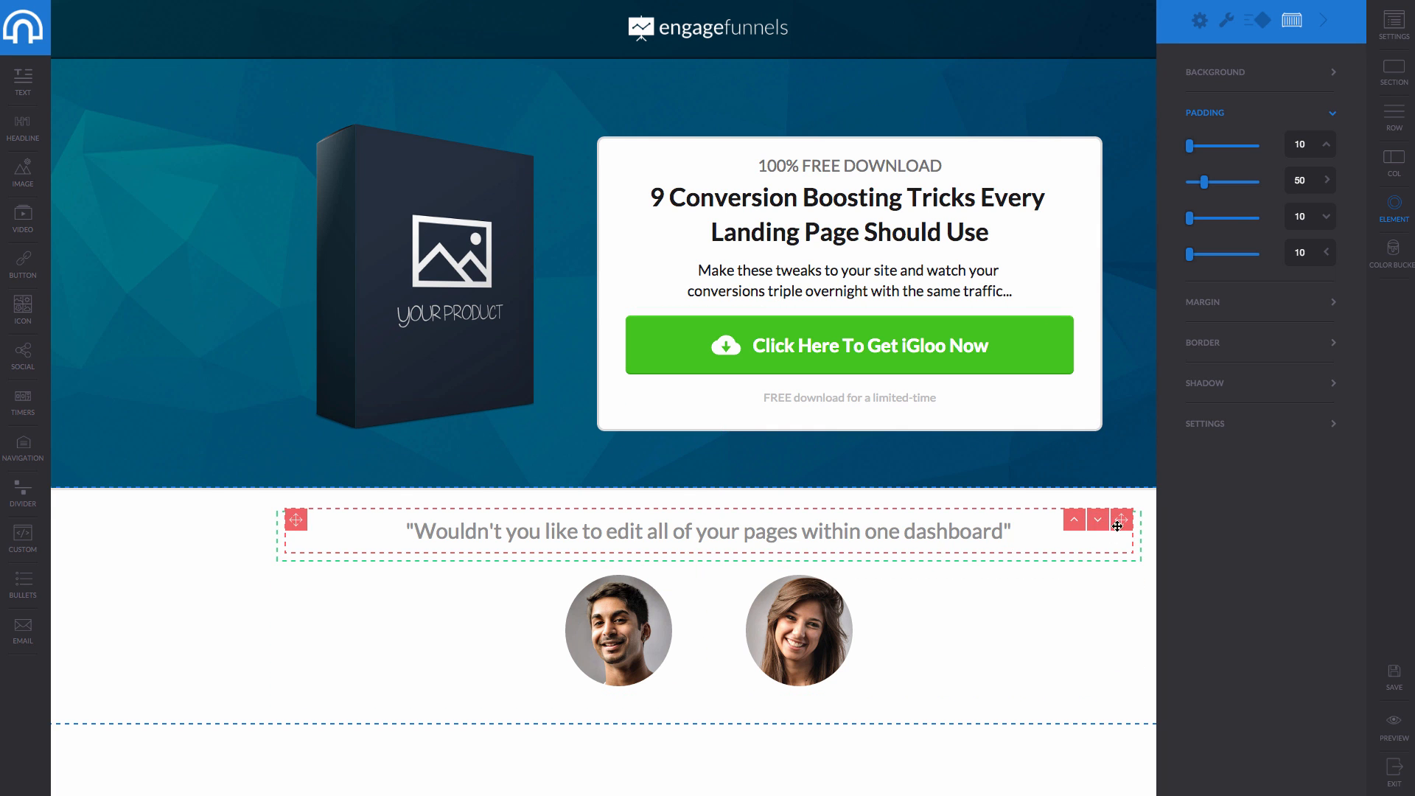
# Delete the quote element and its leftover empty row.
pyautogui.click(1063, 533)
pyautogui.doubleClick(964, 538)
pyautogui.click(1040, 588)
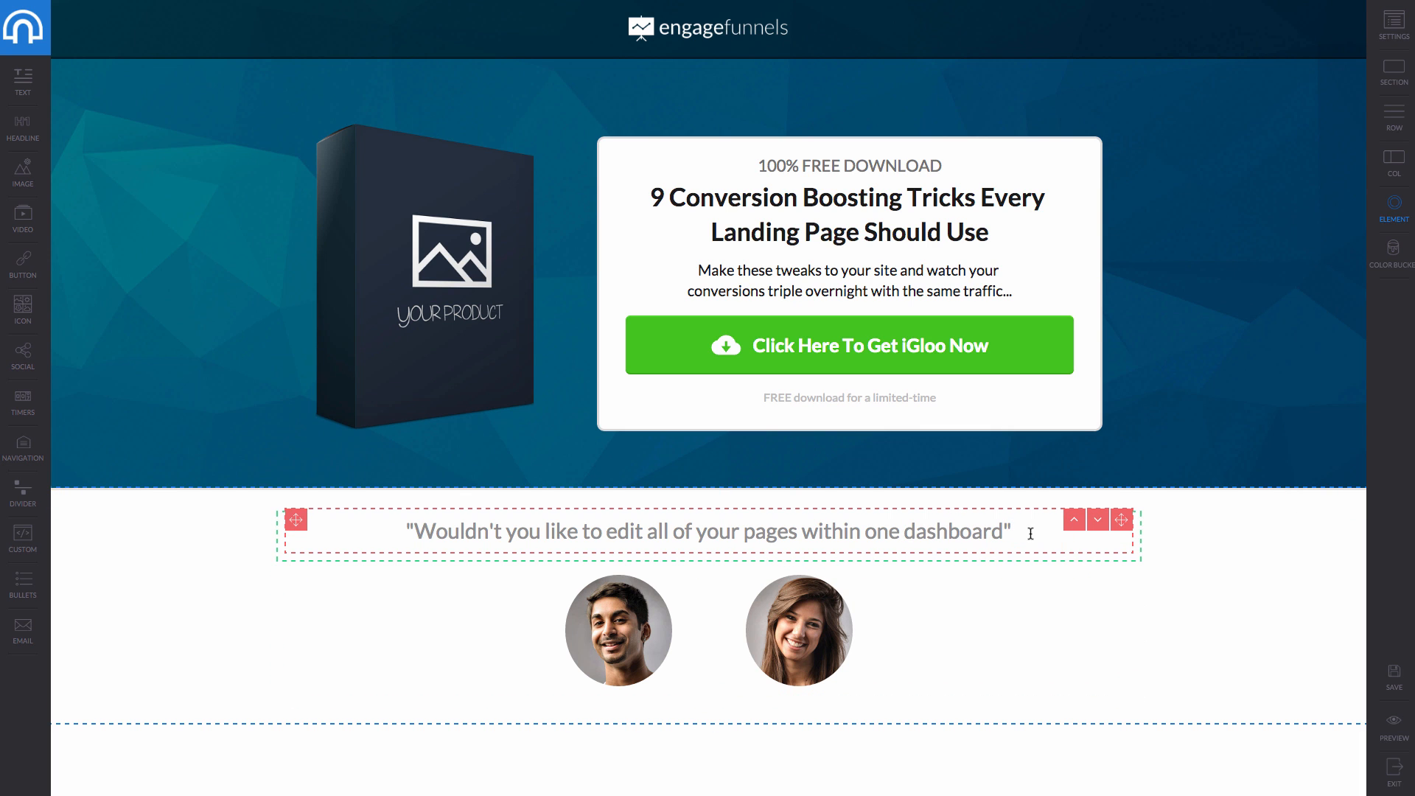
pyautogui.click(1080, 568)
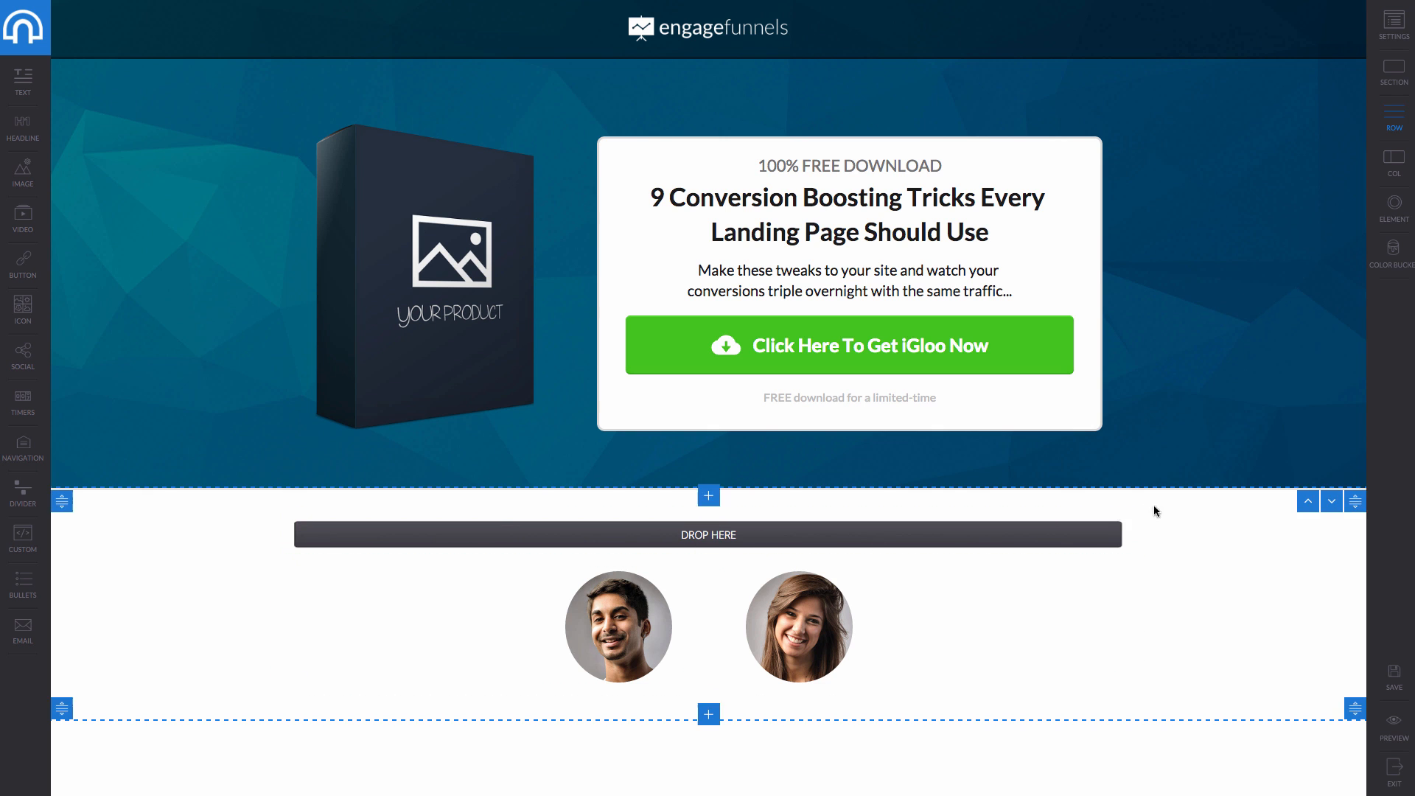
pyautogui.moveTo(1122, 520); pyautogui.dragTo(1138, 561)
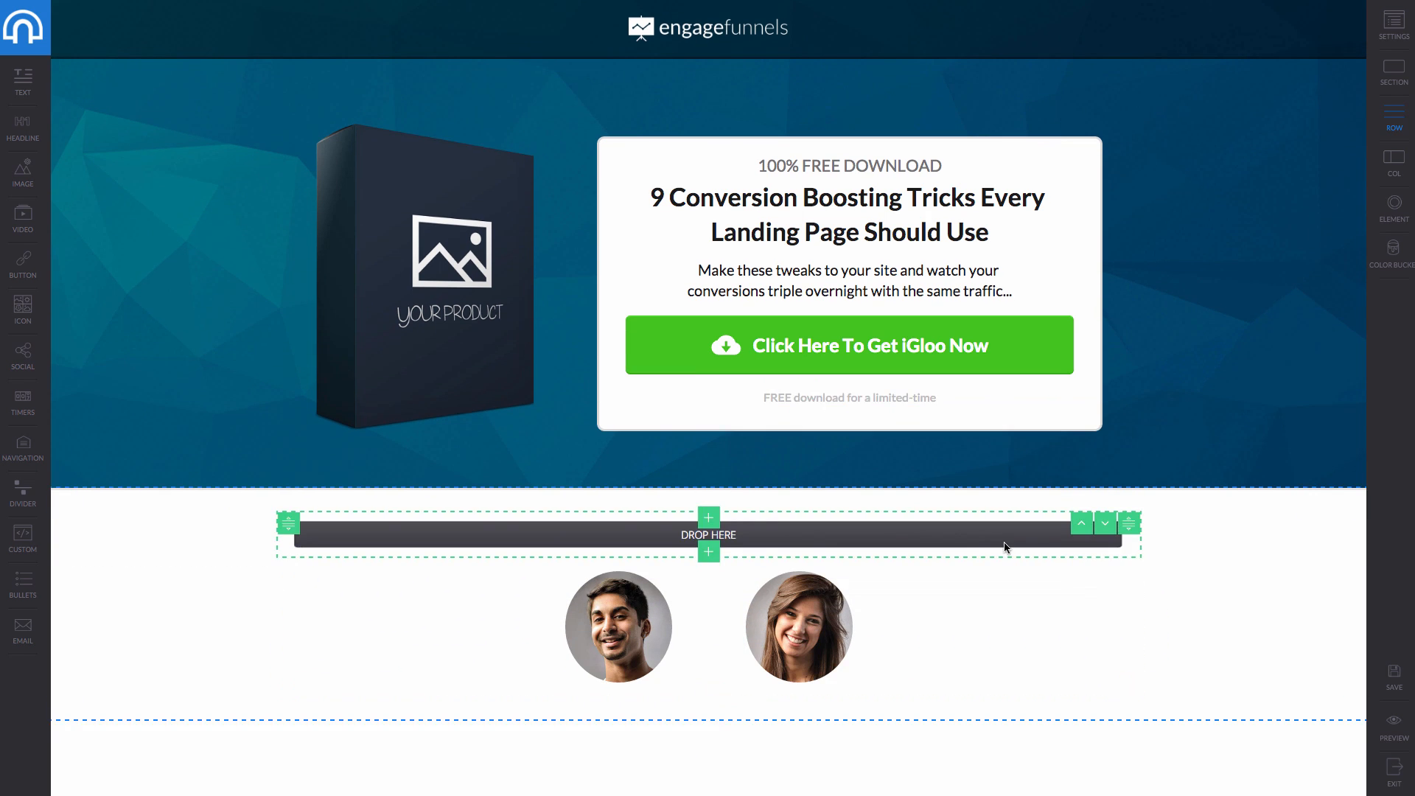
pyautogui.moveTo(1011, 531)
pyautogui.click(1082, 565)
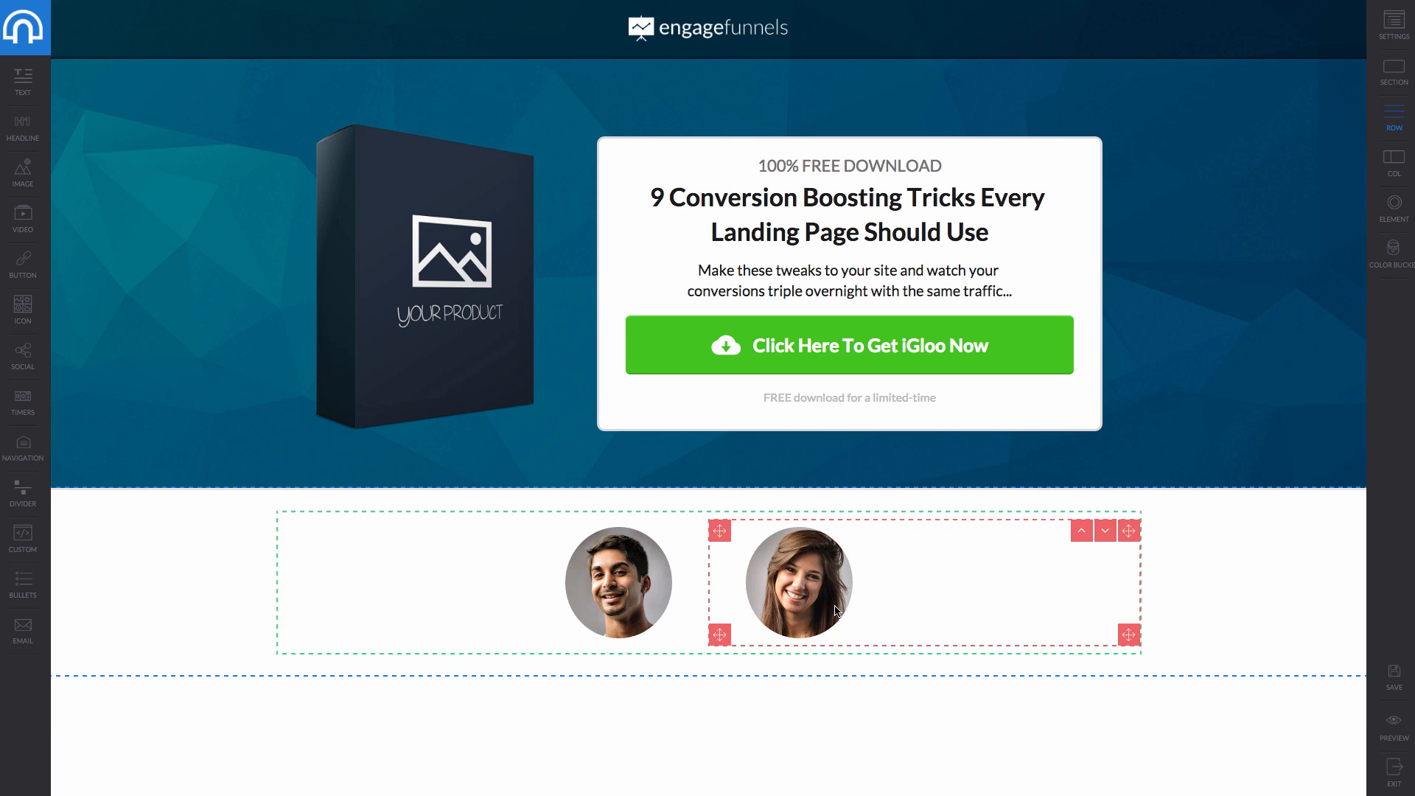
# Add a new single-column section below the hero.
pyautogui.click(709, 484)
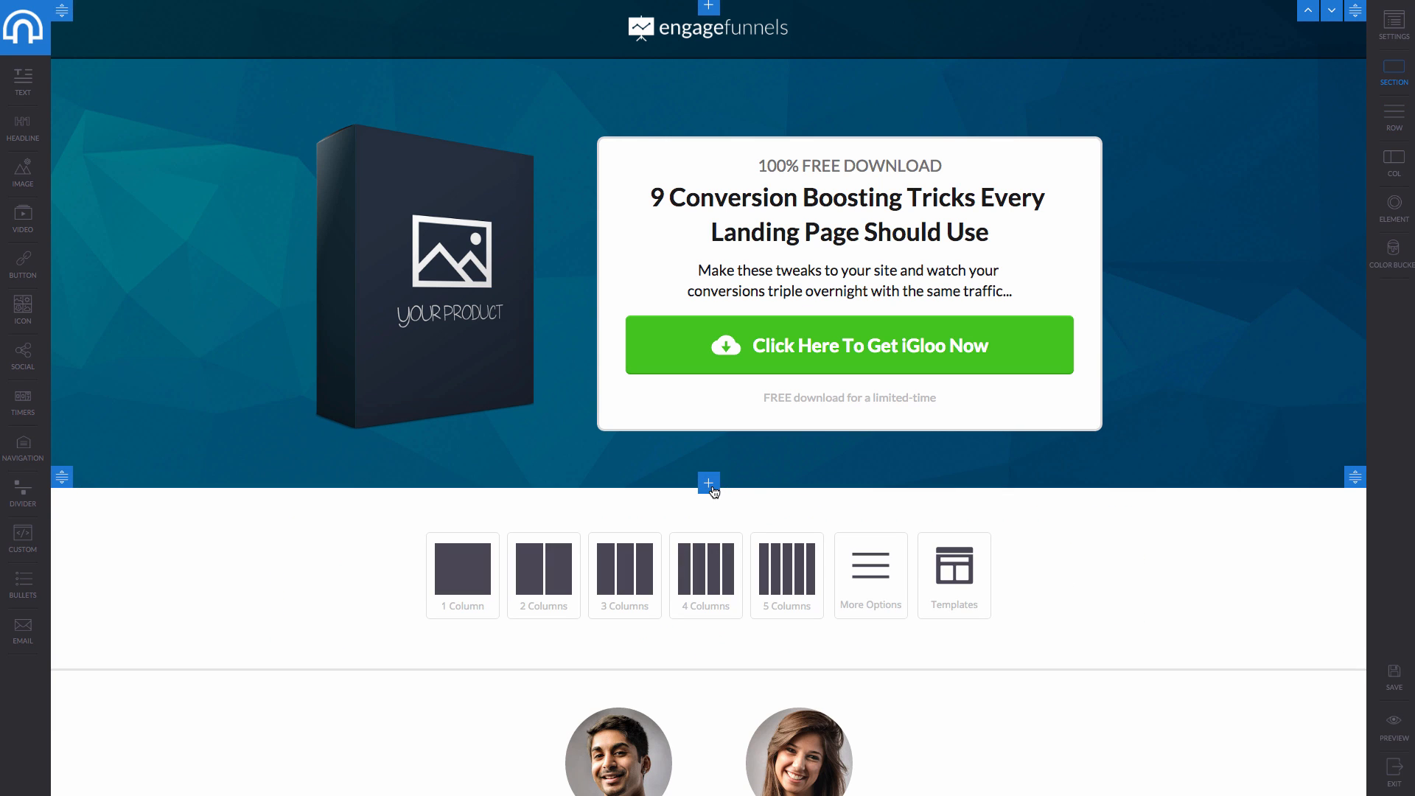
pyautogui.click(479, 561)
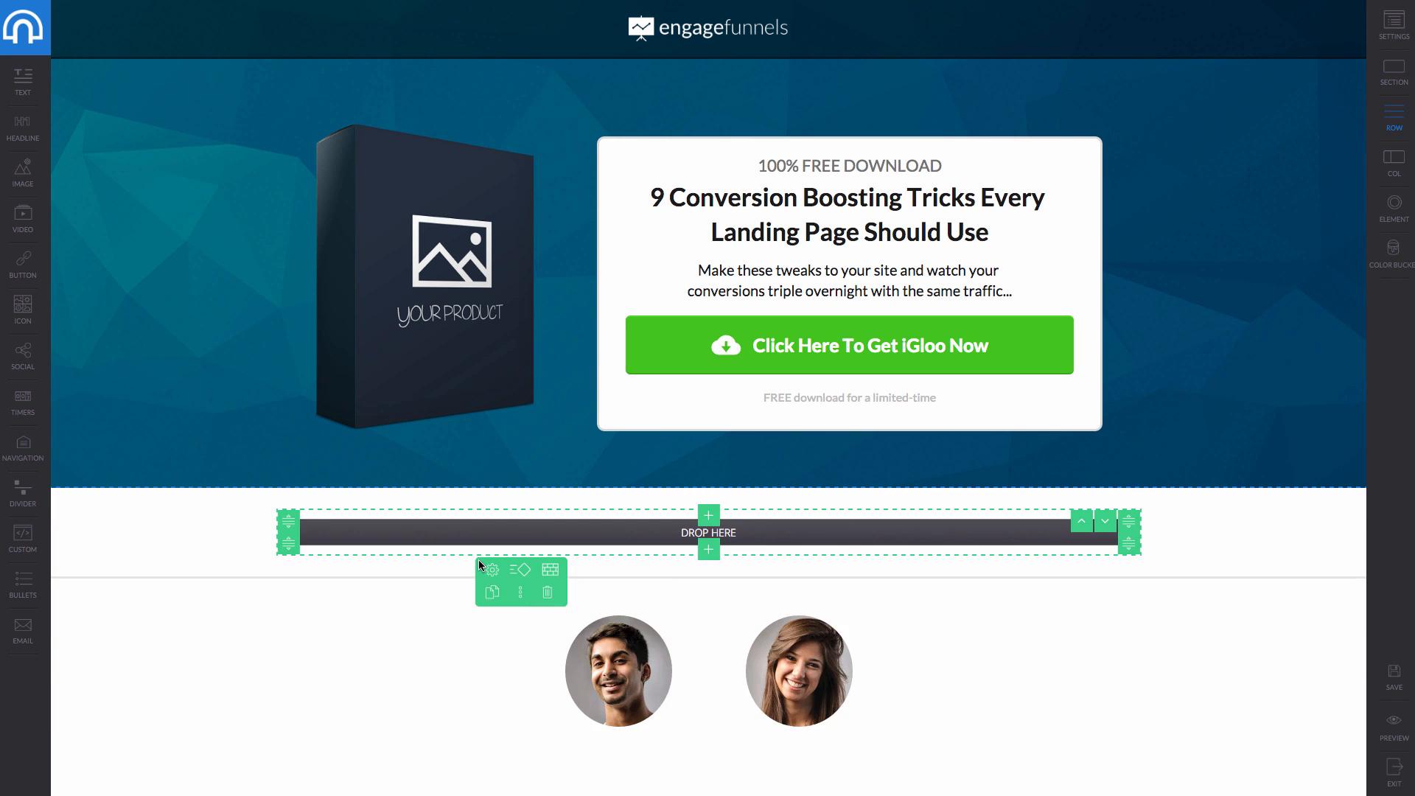
pyautogui.click(746, 529)
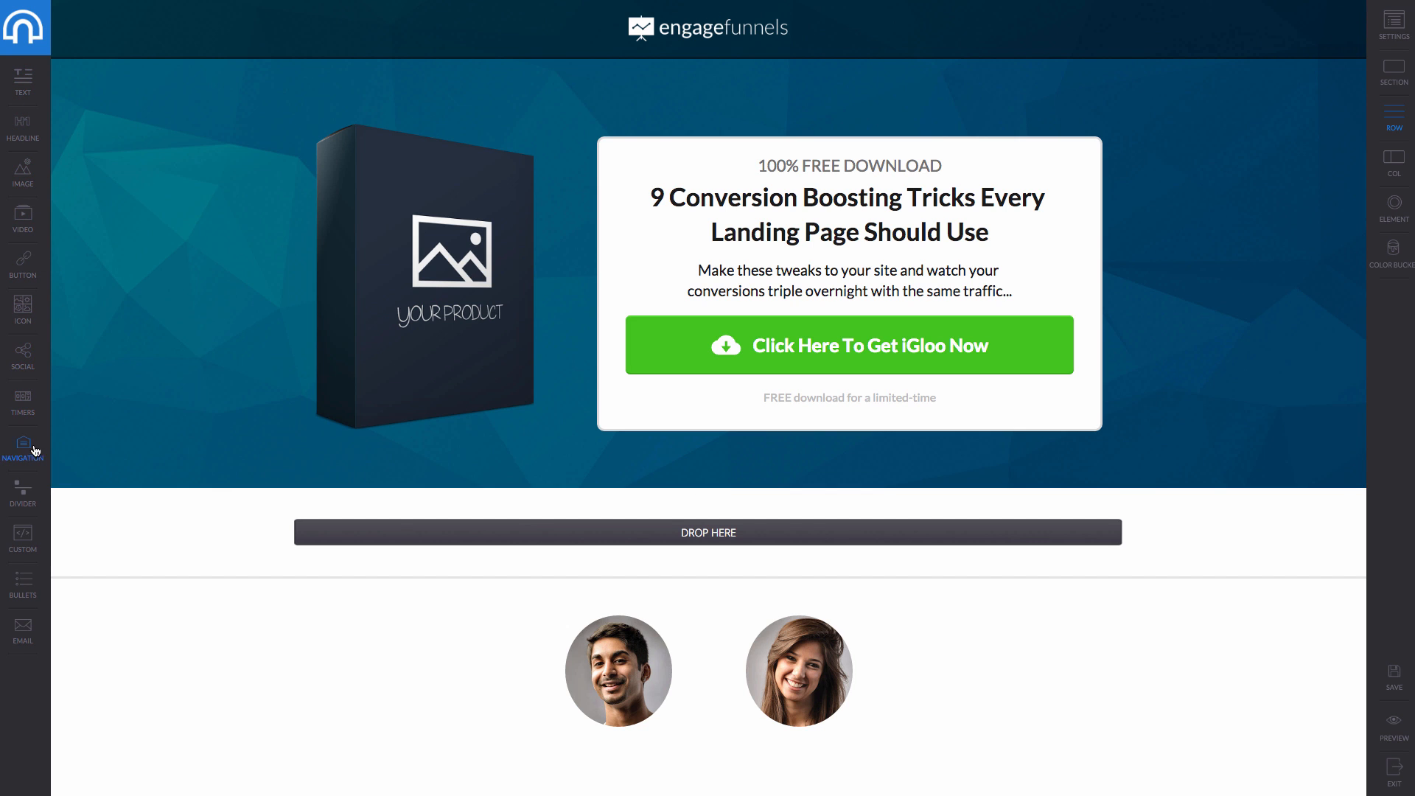
# Place a countdown timer in the new row and set its end date to 15 June 2016.
pyautogui.moveTo(35, 408); pyautogui.dragTo(728, 549)
pyautogui.moveTo(28, 398); pyautogui.dragTo(717, 565)
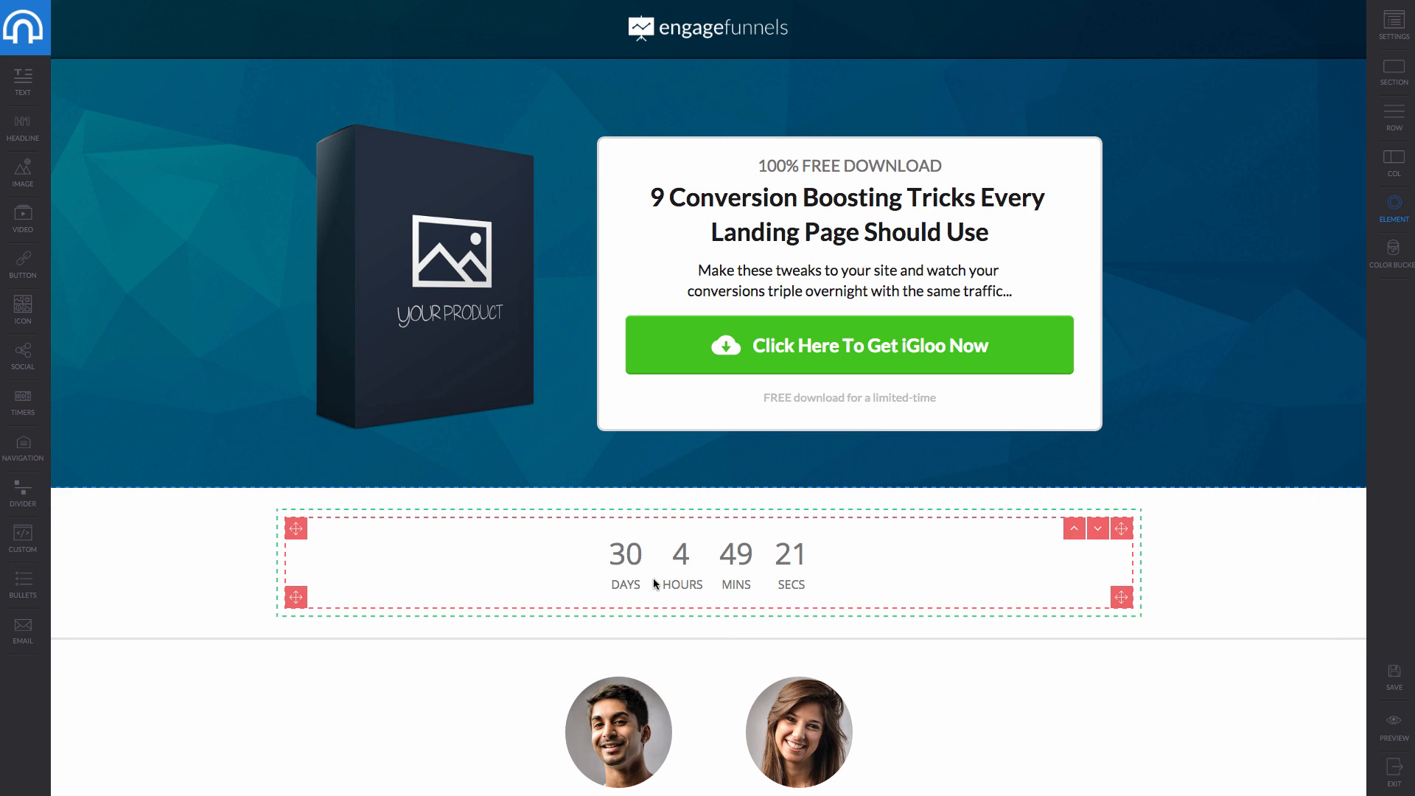
pyautogui.click(675, 573)
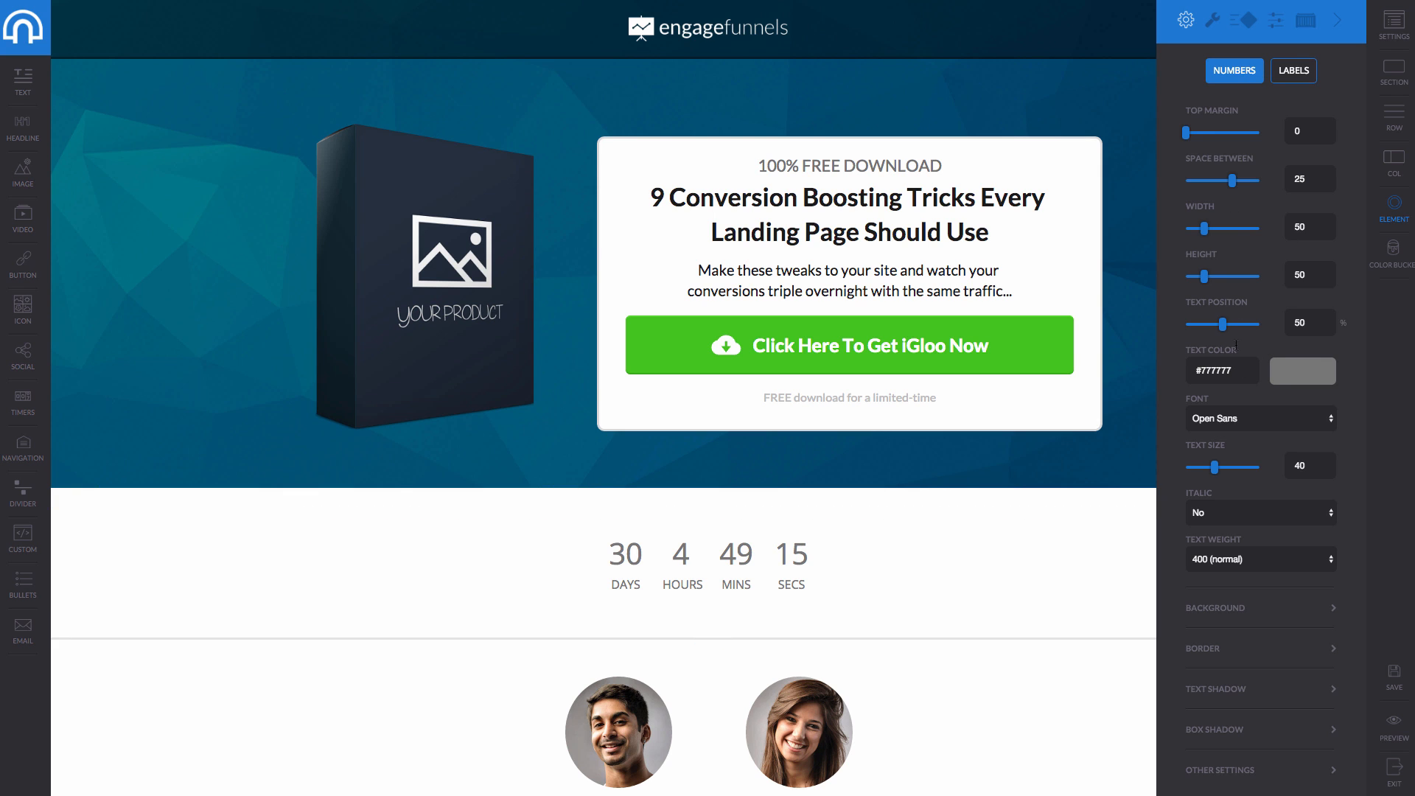
pyautogui.click(1186, 20)
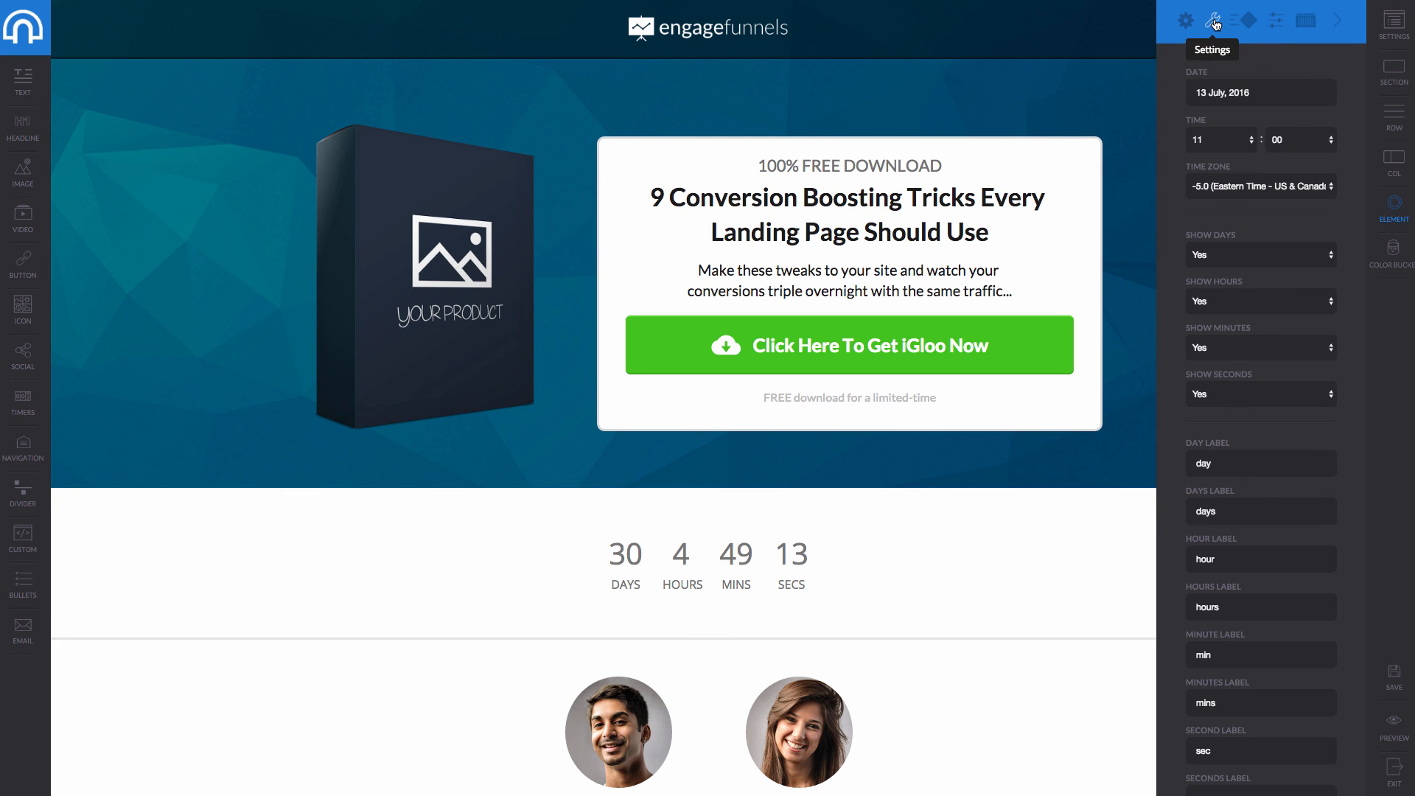
pyautogui.click(1216, 88)
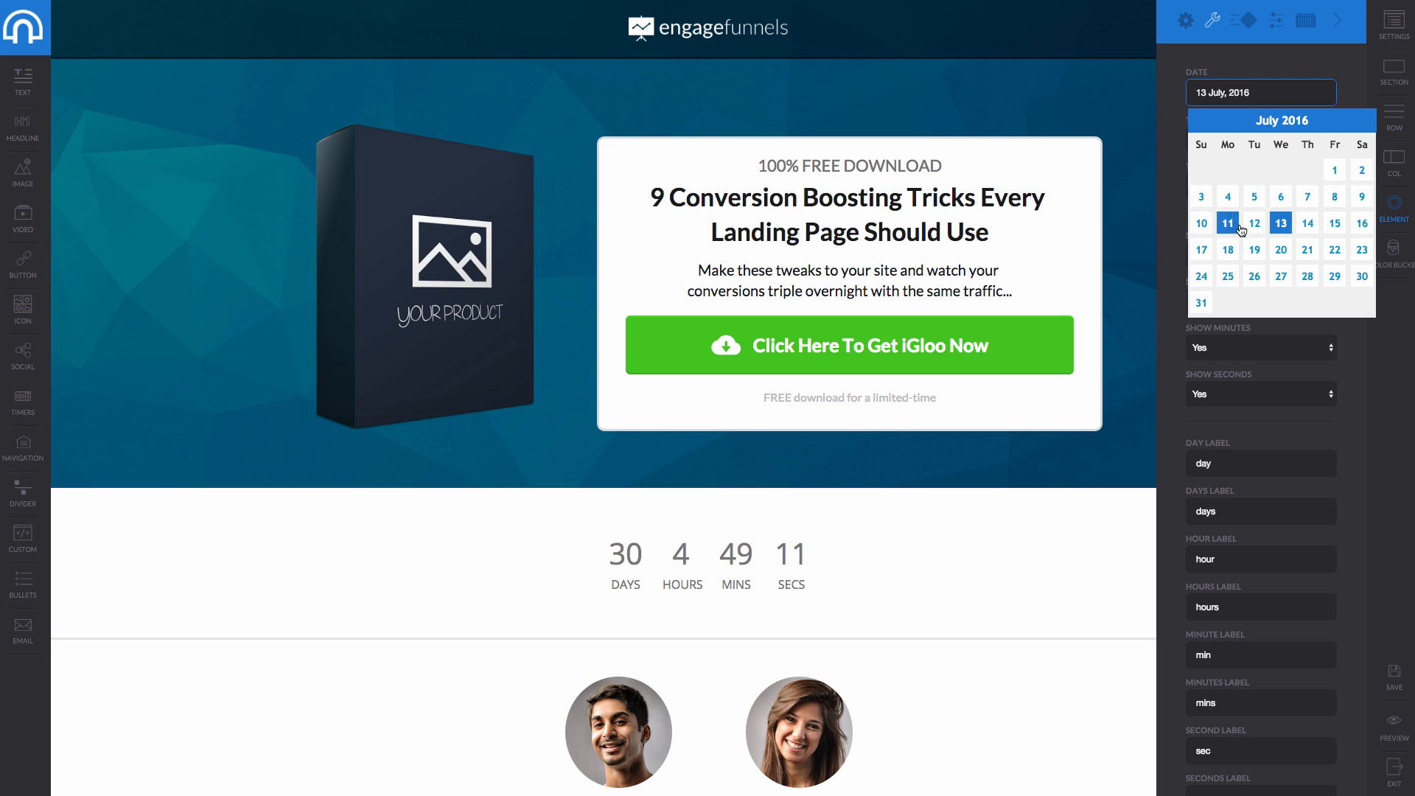
pyautogui.click(1199, 120)
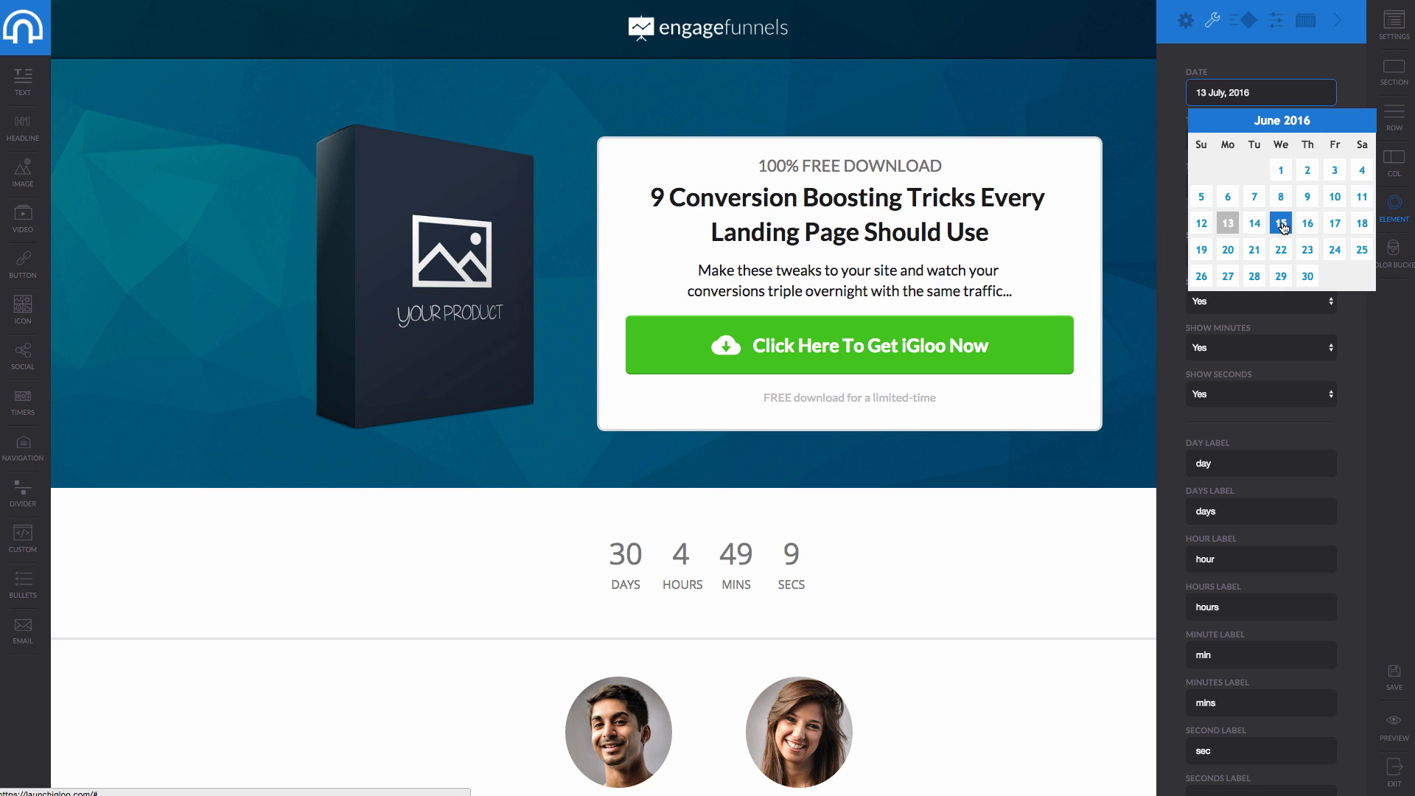
pyautogui.click(1281, 223)
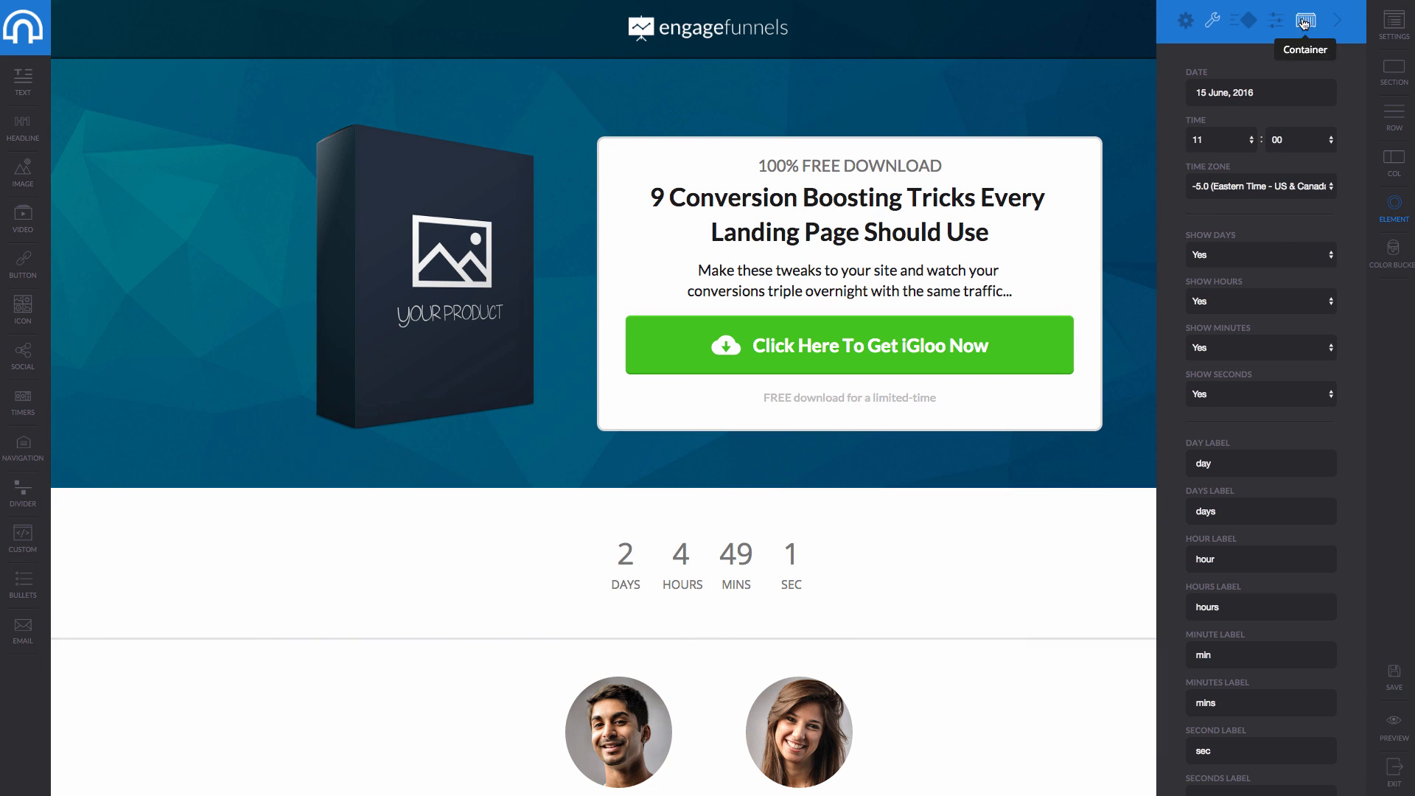
# Give the countdown timer a slideRightLong entrance effect.
pyautogui.click(1246, 20)
pyautogui.click(1276, 81)
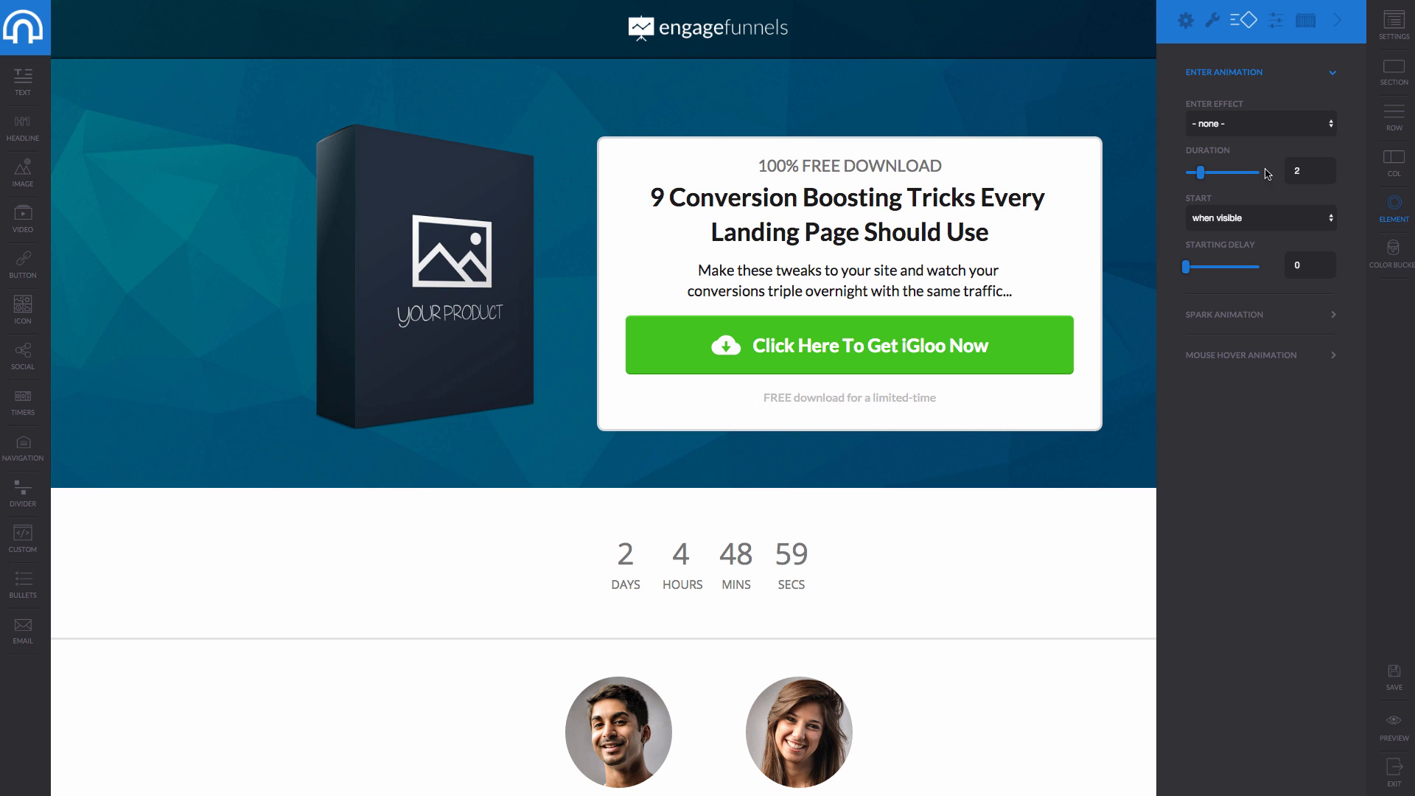
pyautogui.click(1253, 123)
pyautogui.click(1246, 271)
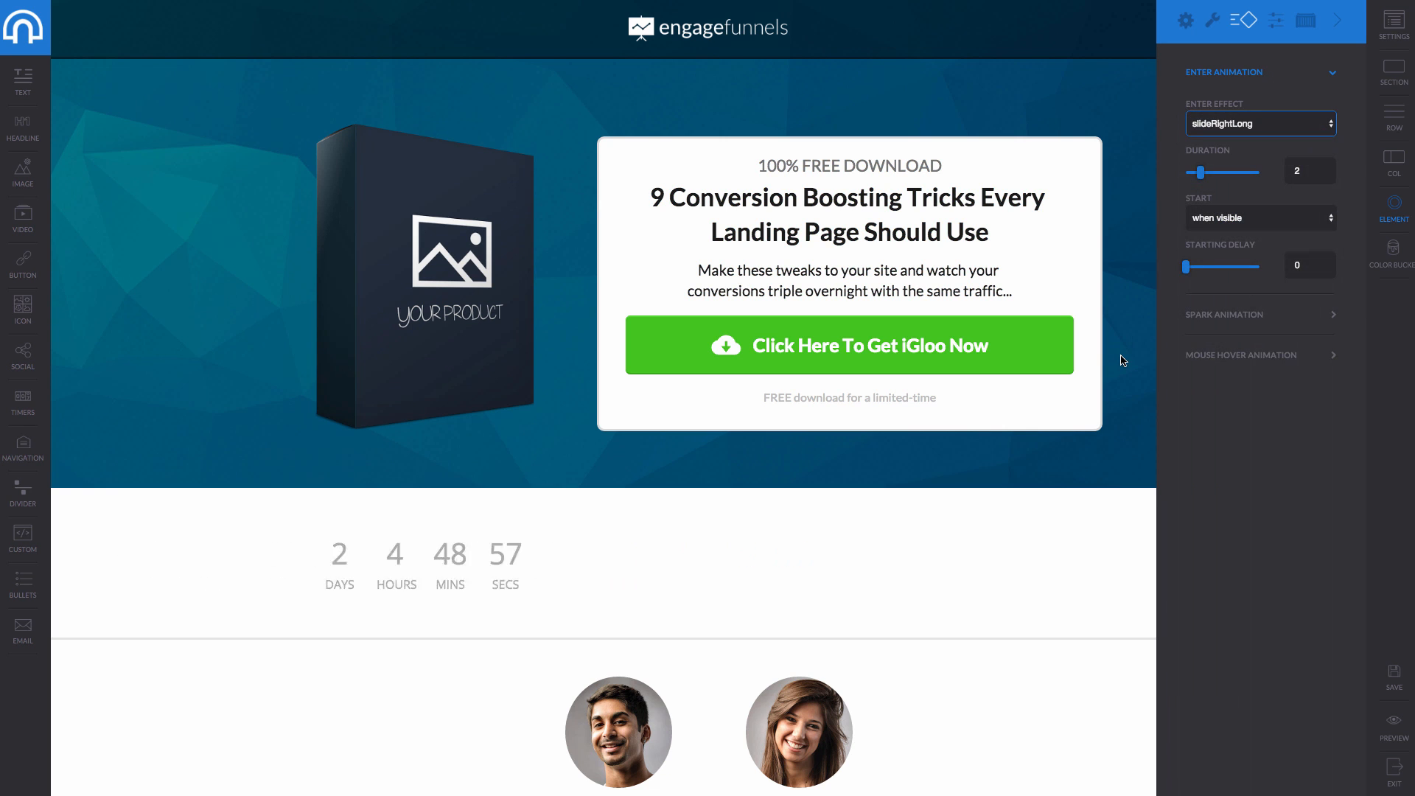
pyautogui.click(420, 620)
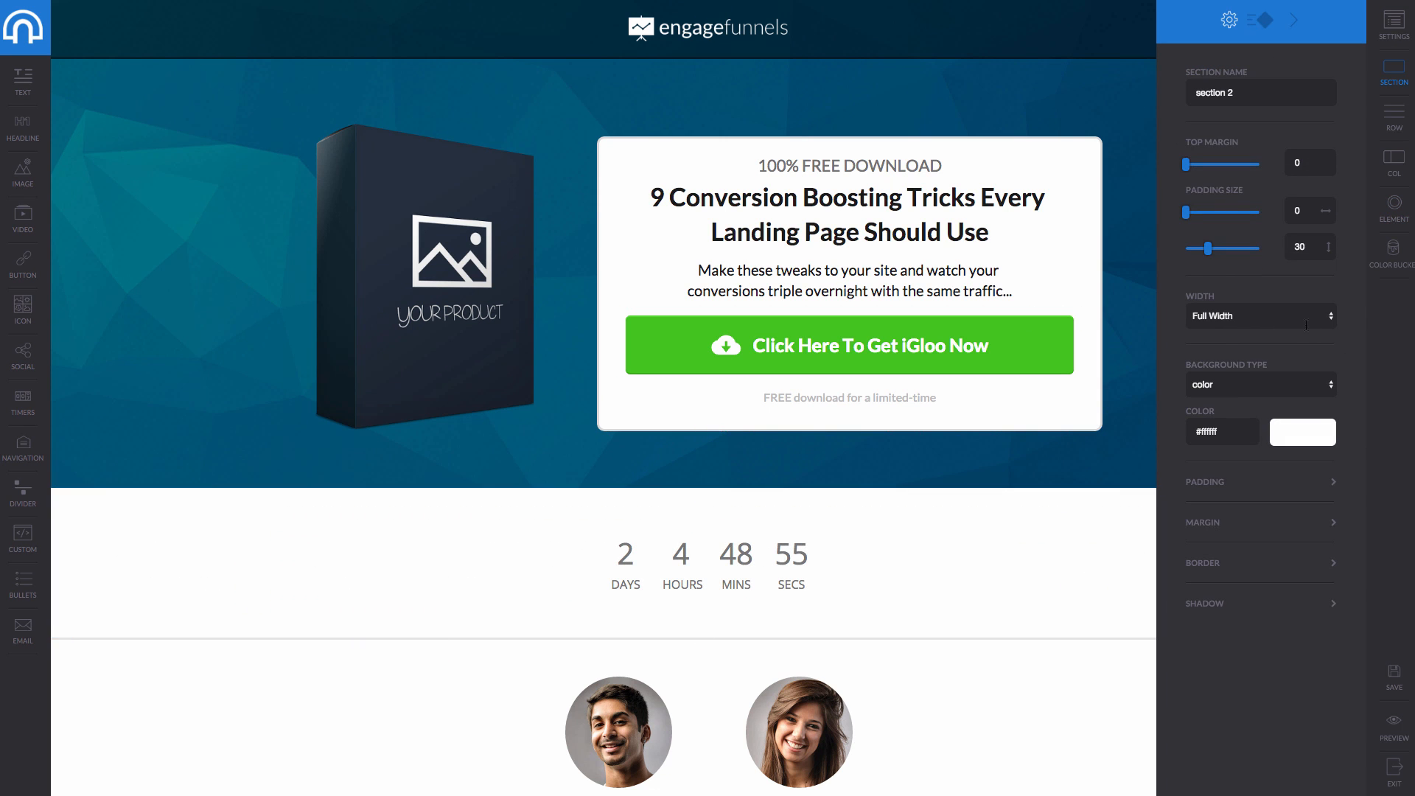
# Add a video block above the offer box in the hero.
pyautogui.click(1295, 21)
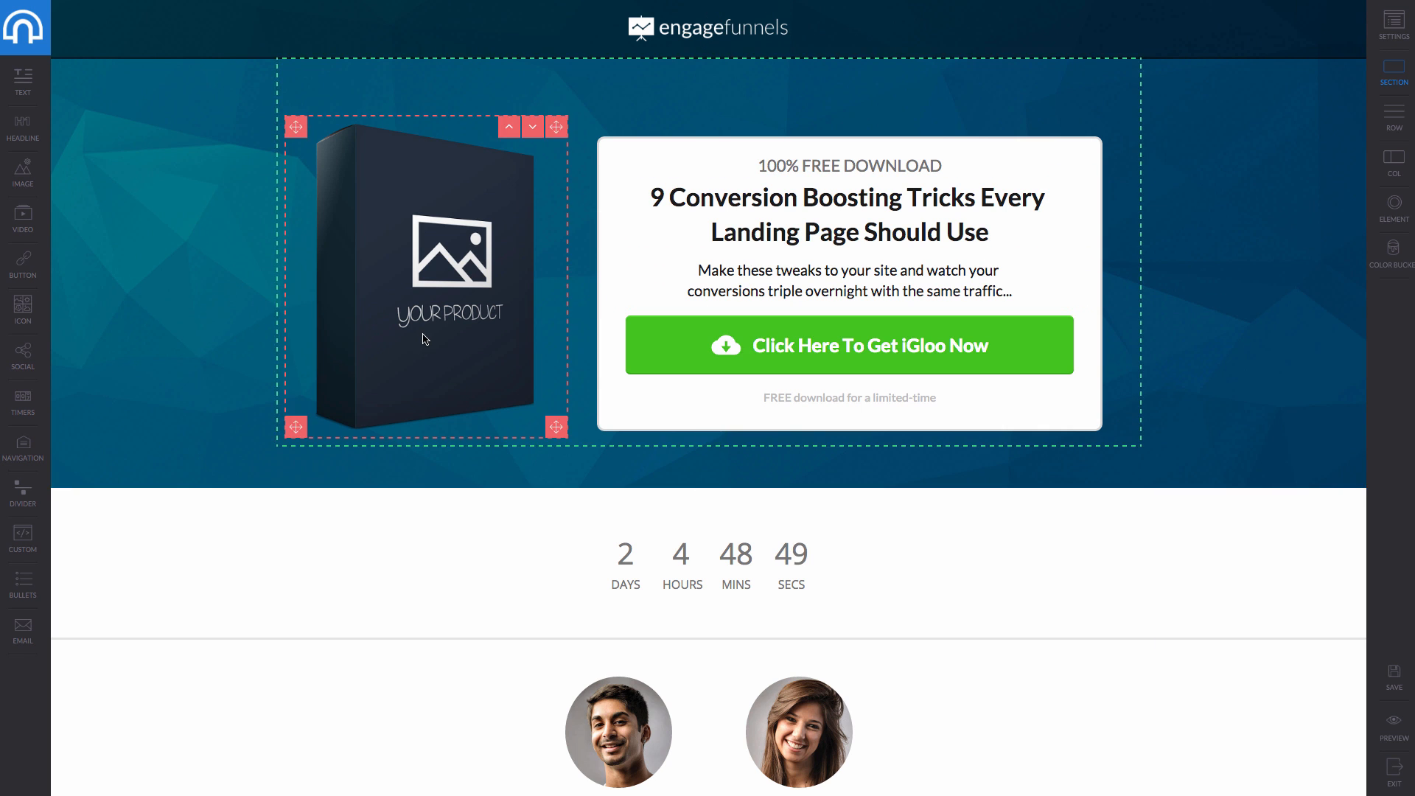
pyautogui.scroll(-1, 420, 345)
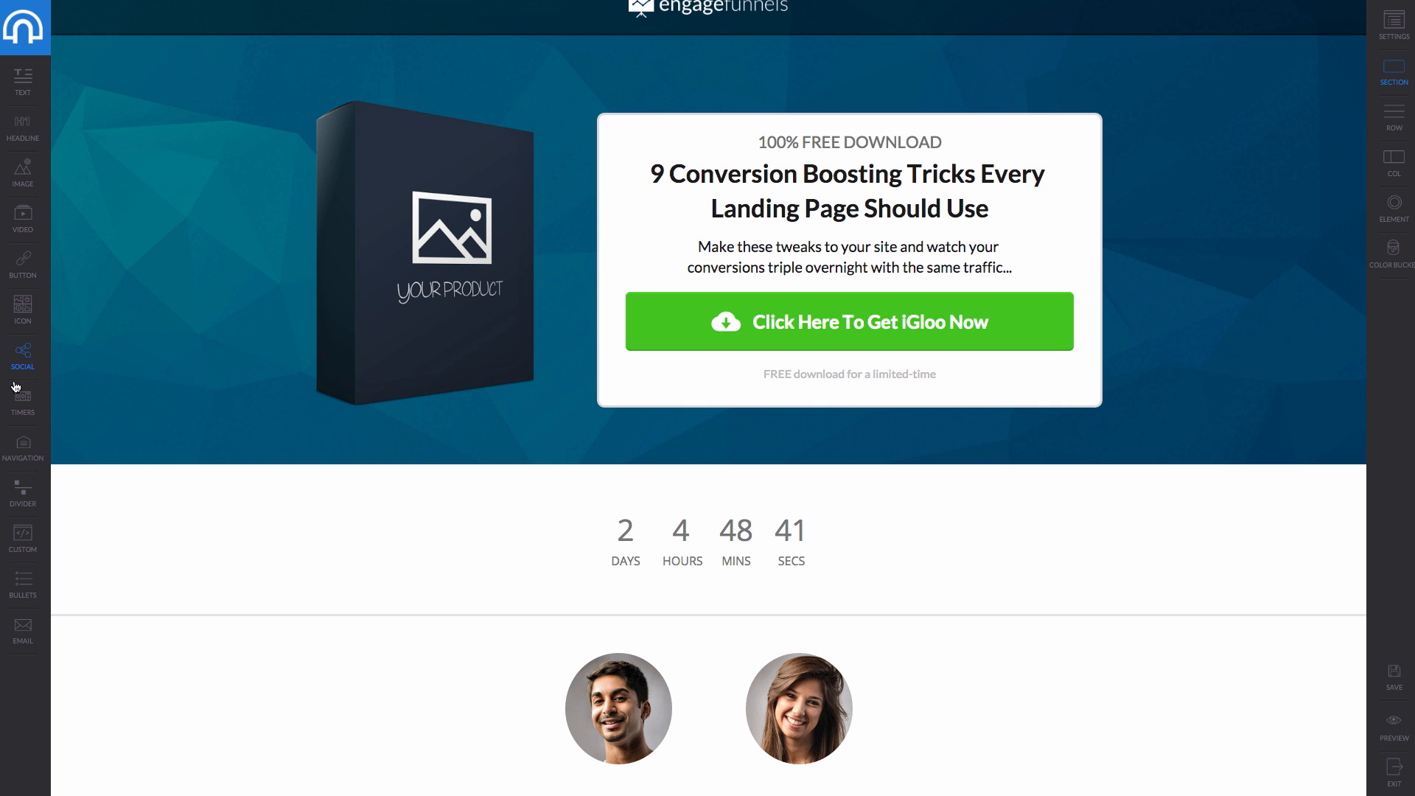
pyautogui.moveTo(24, 224); pyautogui.dragTo(793, 111)
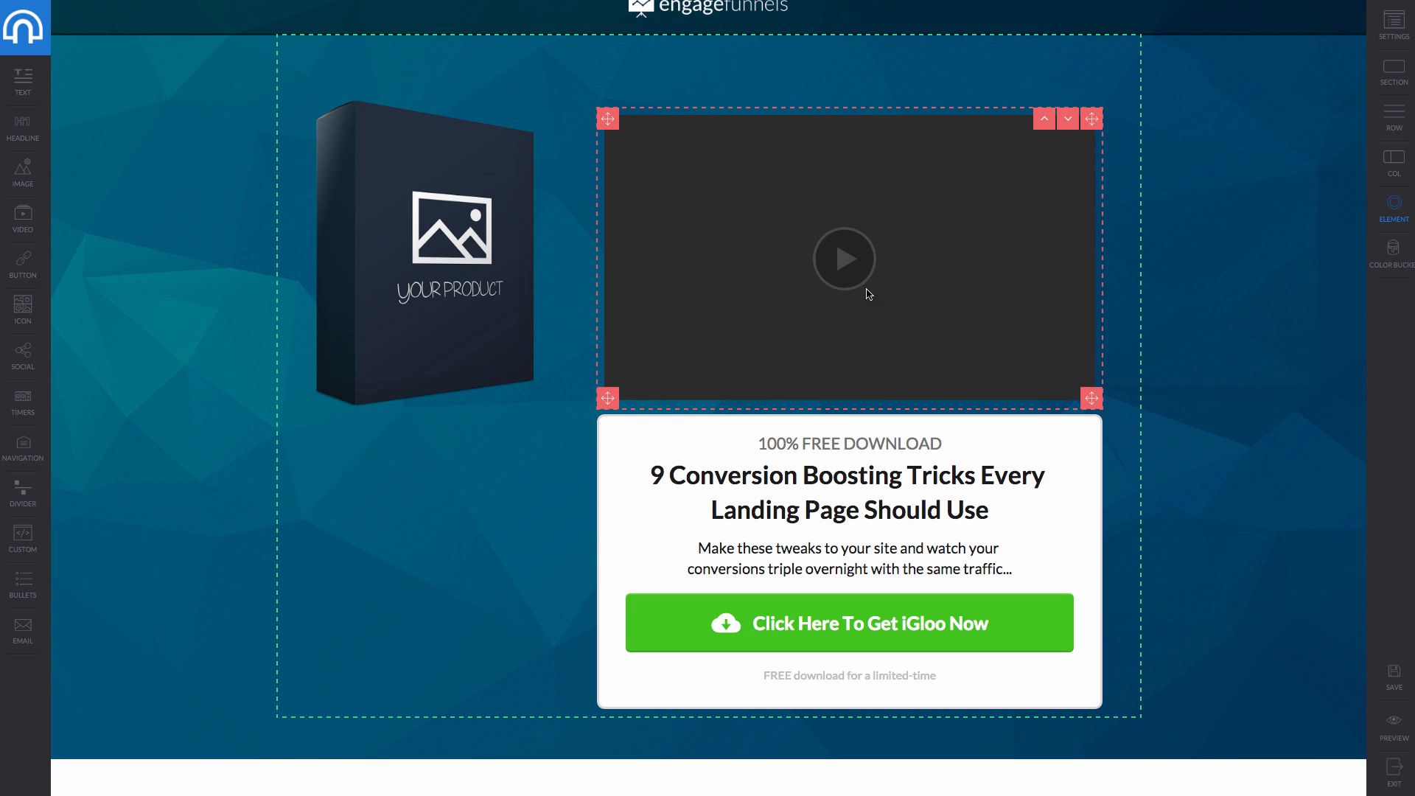
pyautogui.click(866, 205)
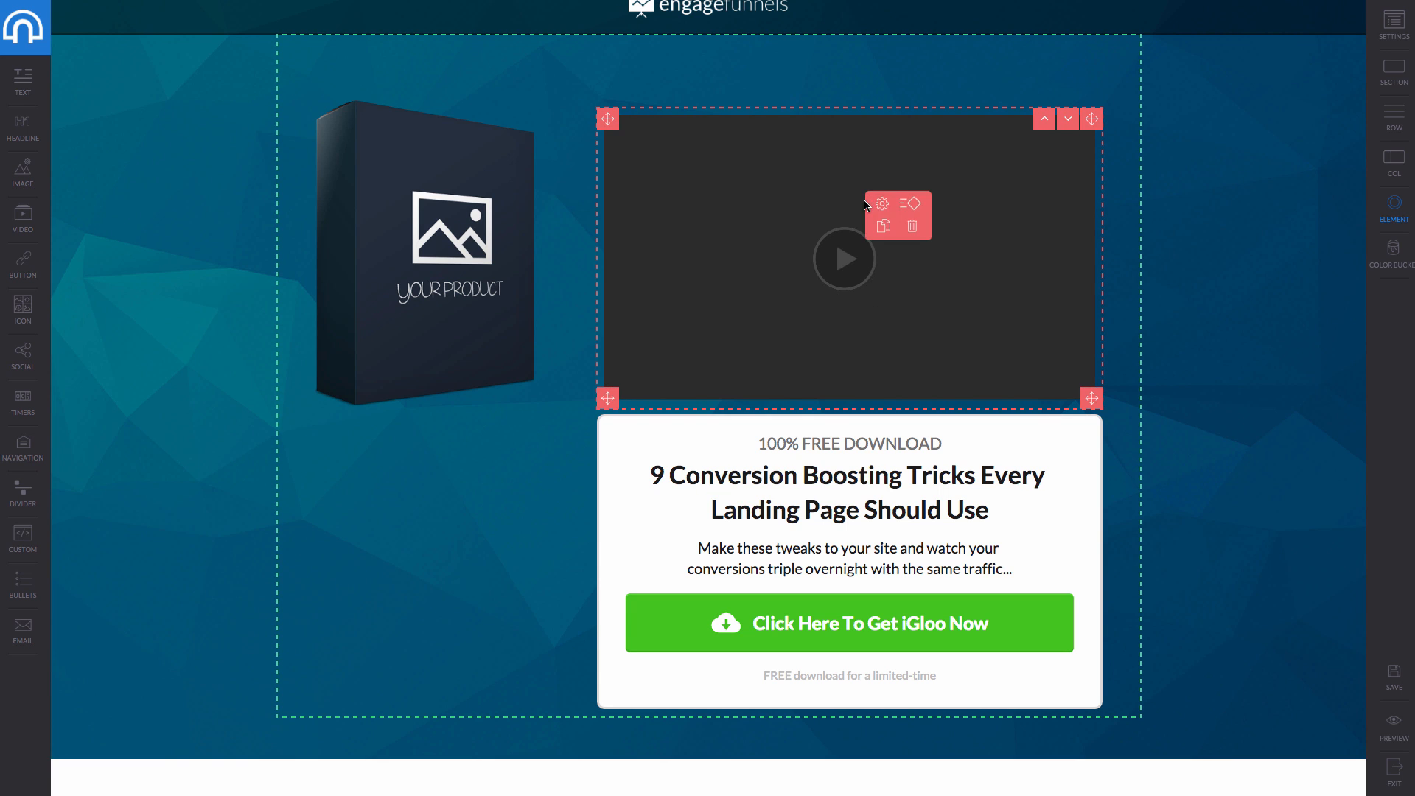
pyautogui.click(879, 204)
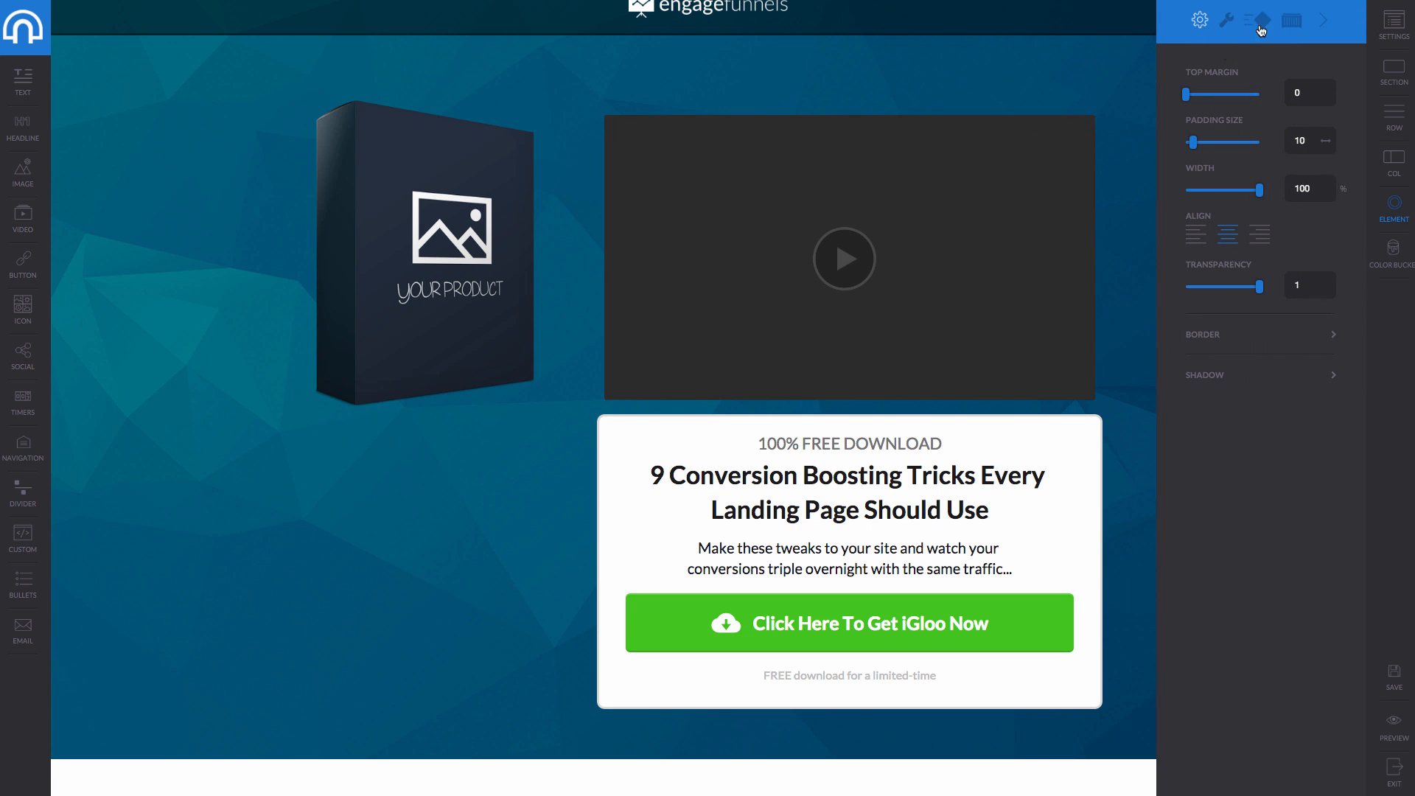
# Turn video autoplay off with controls hidden, and add a button below the product image.
pyautogui.click(1227, 24)
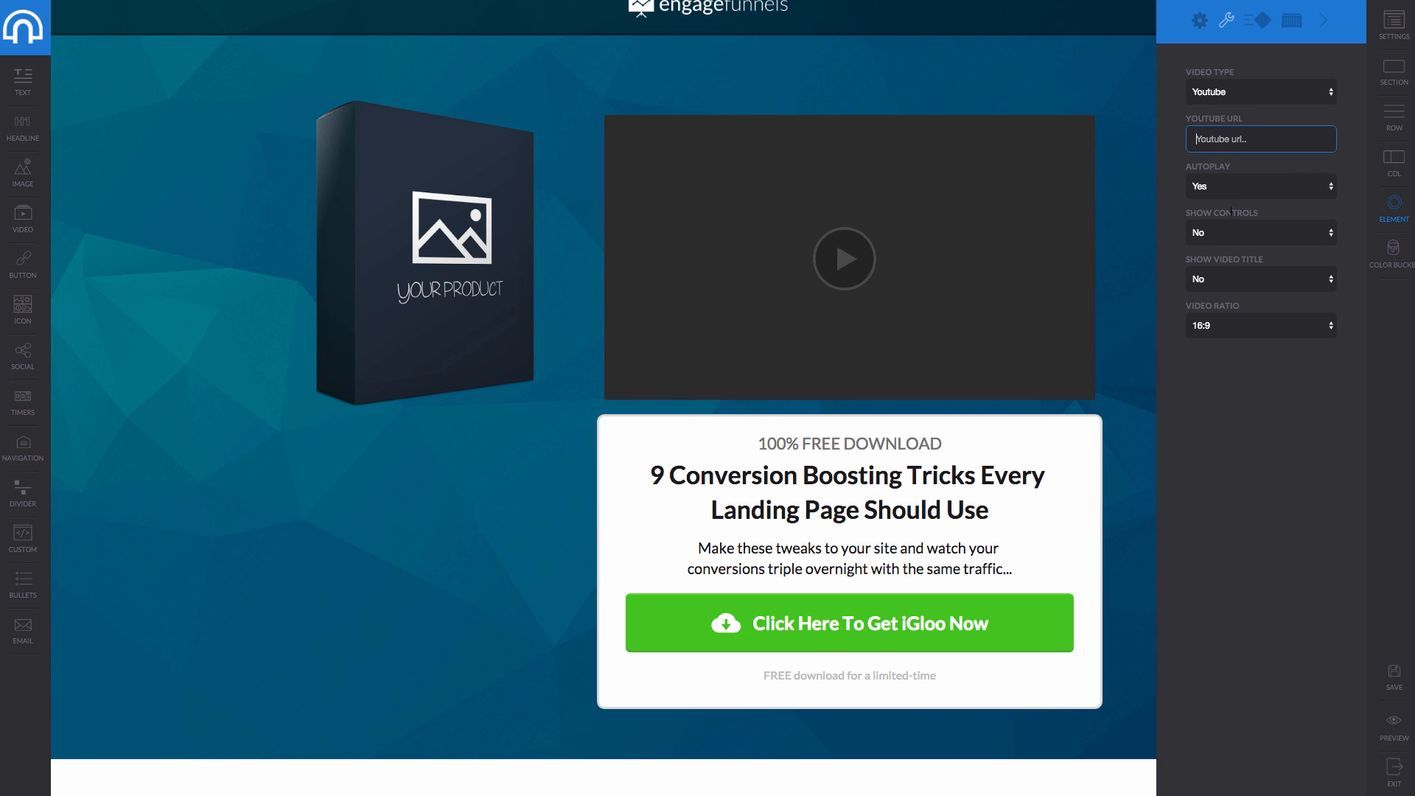
pyautogui.click(1263, 181)
pyautogui.click(1223, 218)
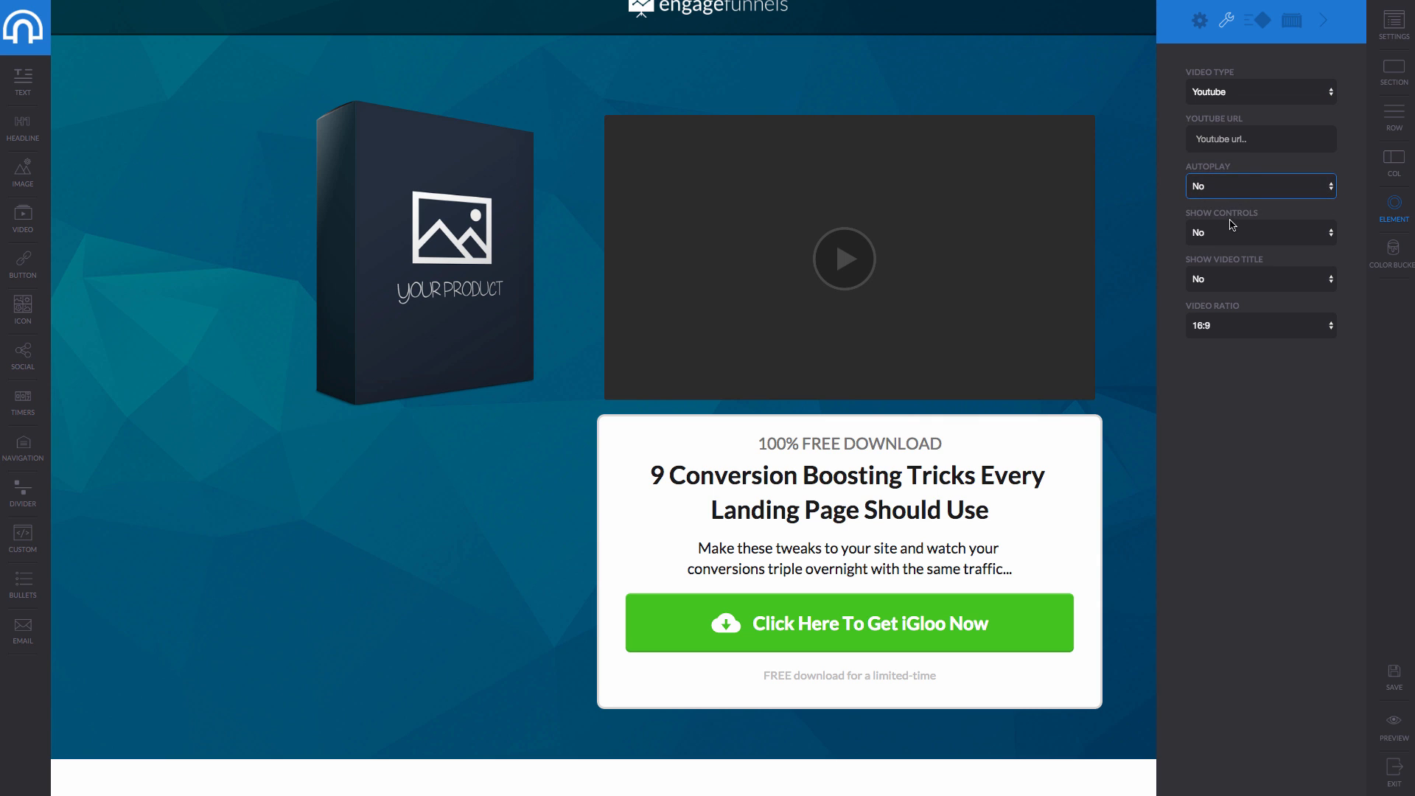
pyautogui.click(1232, 230)
pyautogui.click(1227, 243)
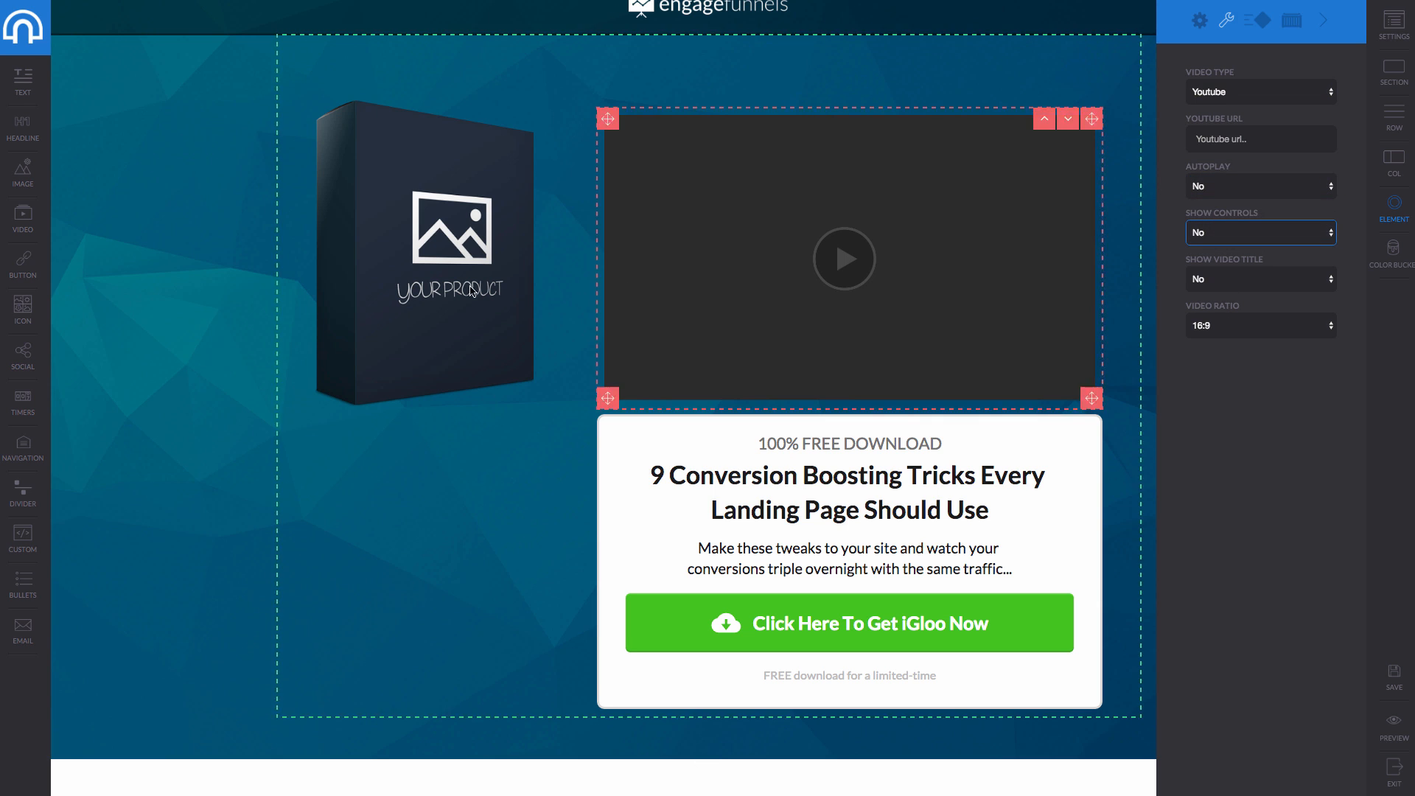
pyautogui.moveTo(24, 267); pyautogui.dragTo(406, 451)
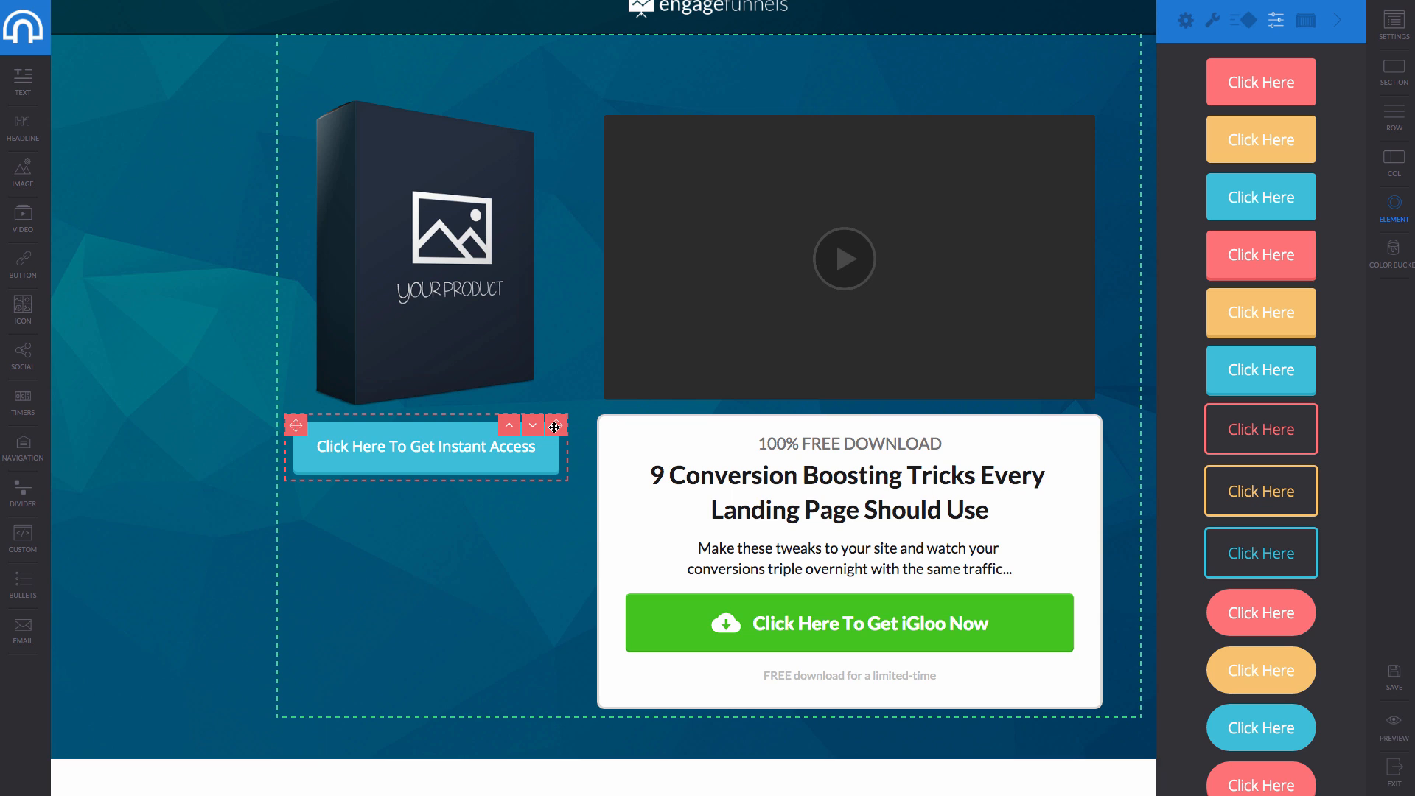
# Remove the Instant Access button from the hero.
pyautogui.moveTo(557, 426); pyautogui.dragTo(504, 451)
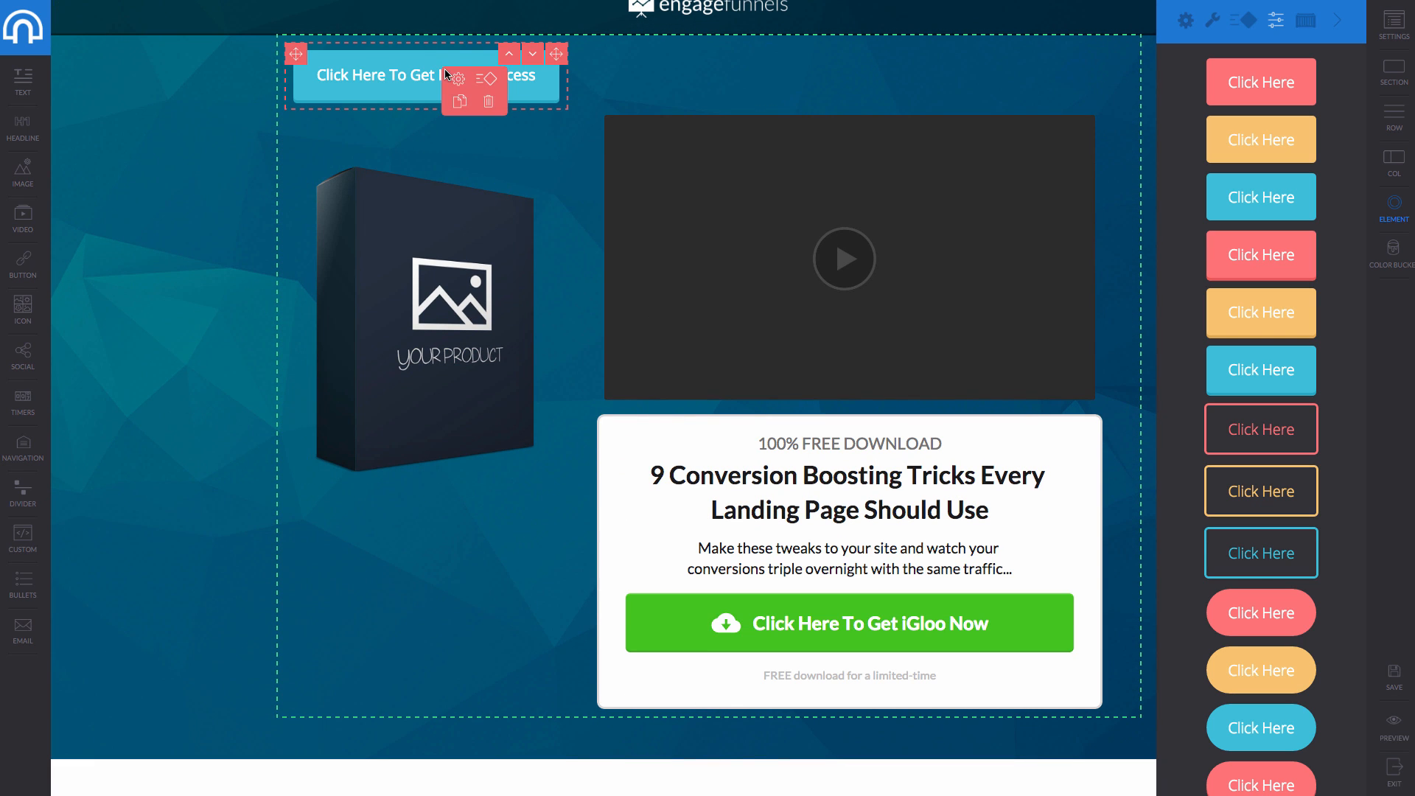
pyautogui.click(492, 97)
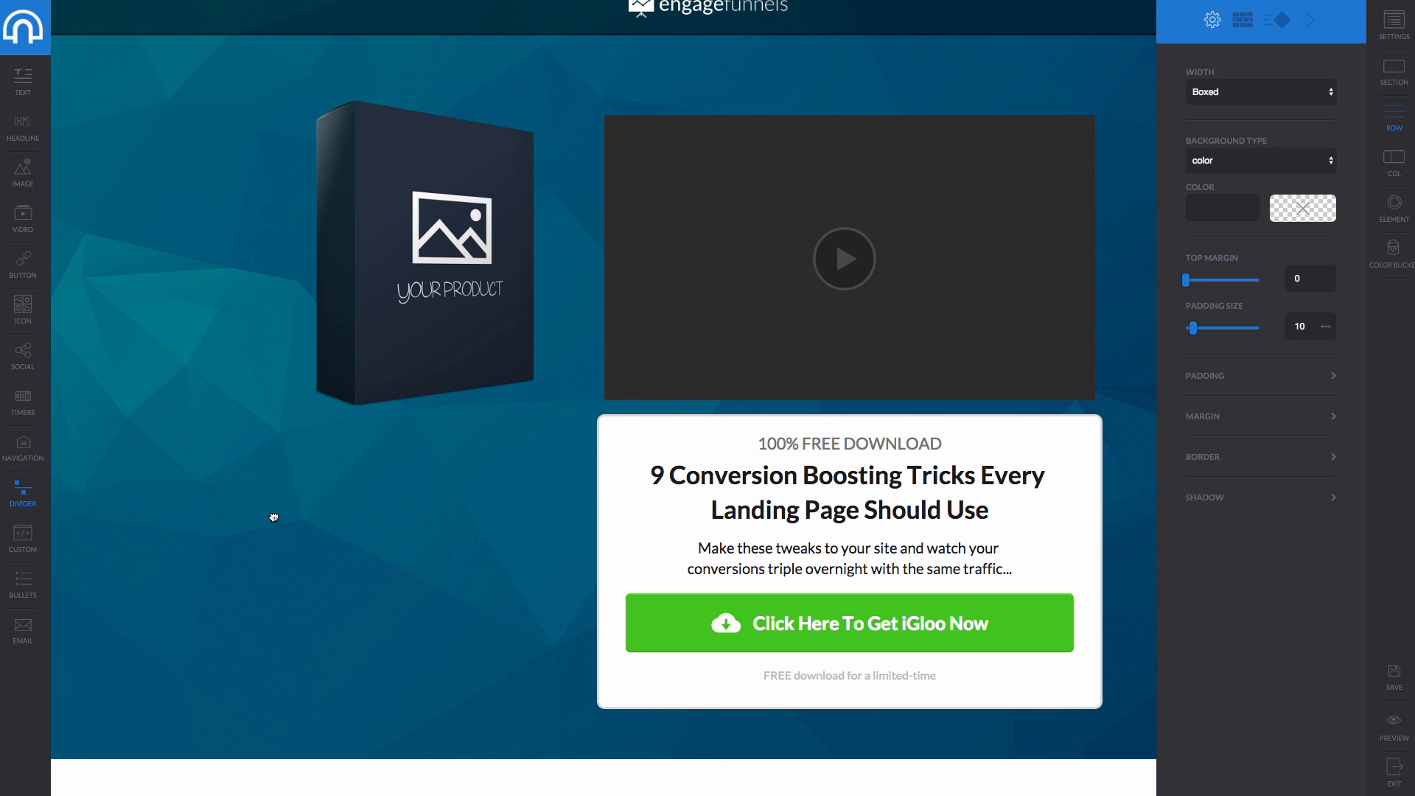
# Insert a divider above the white offer box and a bullet list above the product image.
pyautogui.moveTo(274, 518); pyautogui.dragTo(737, 430)
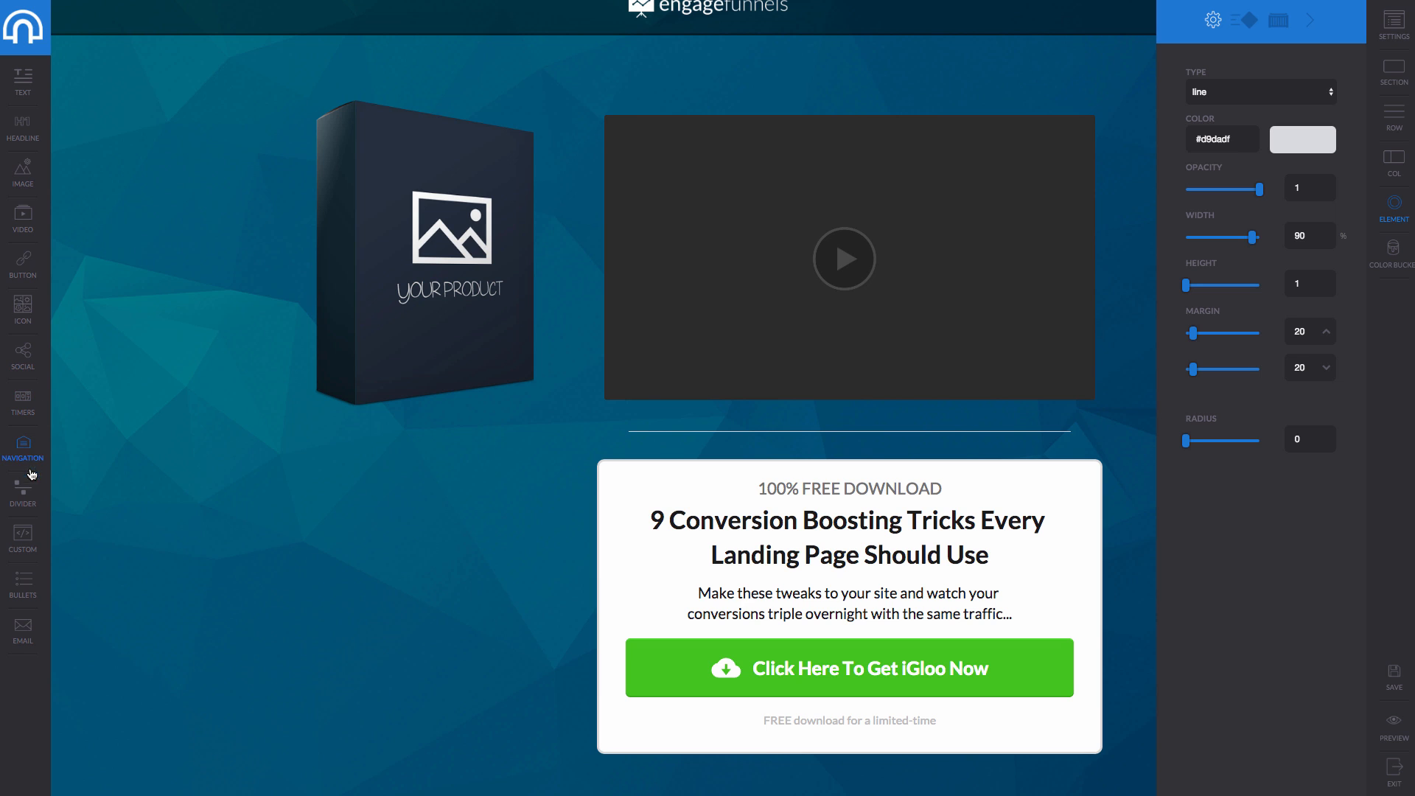
pyautogui.moveTo(30, 590); pyautogui.dragTo(403, 502)
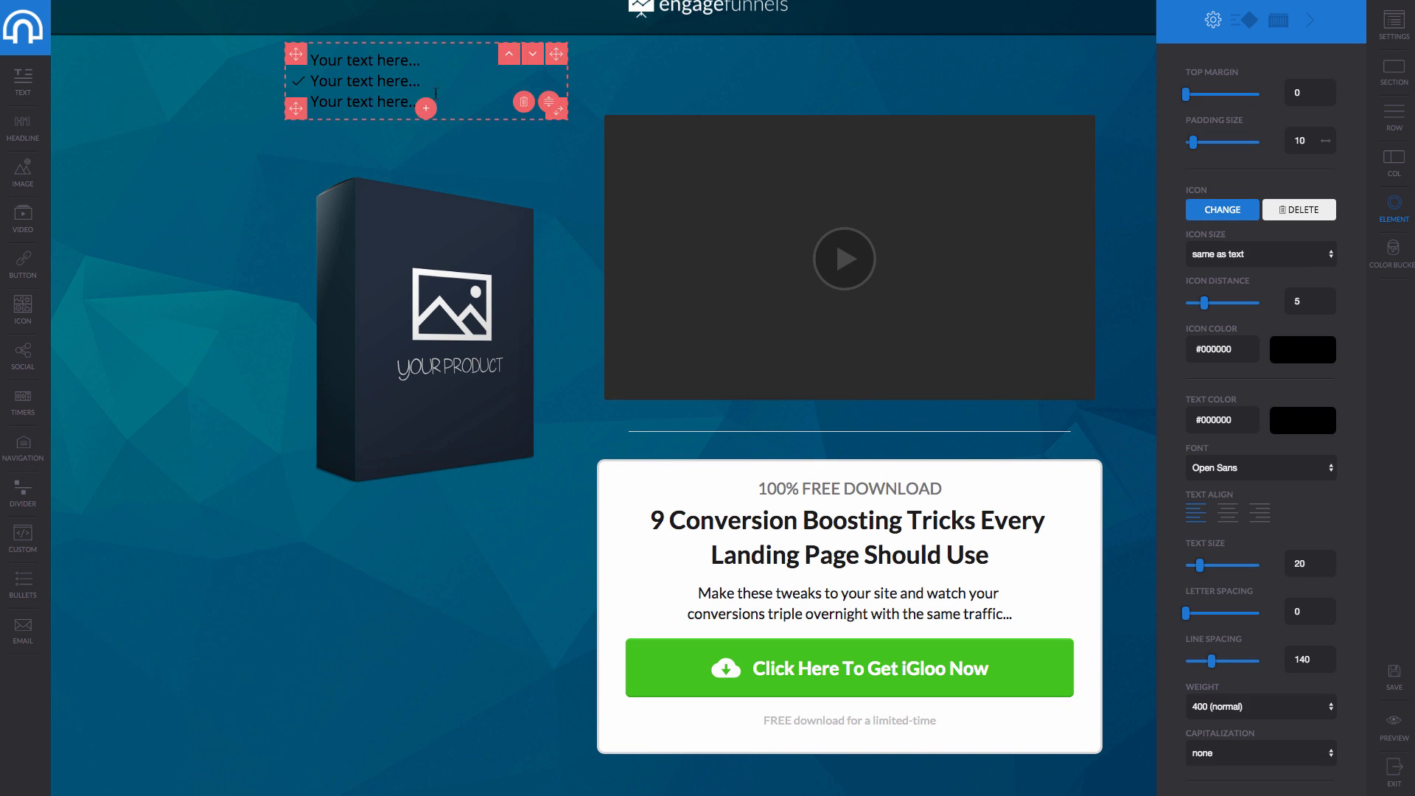
# Move the bullet list below the product image and colour the first bullet red.
pyautogui.click(531, 53)
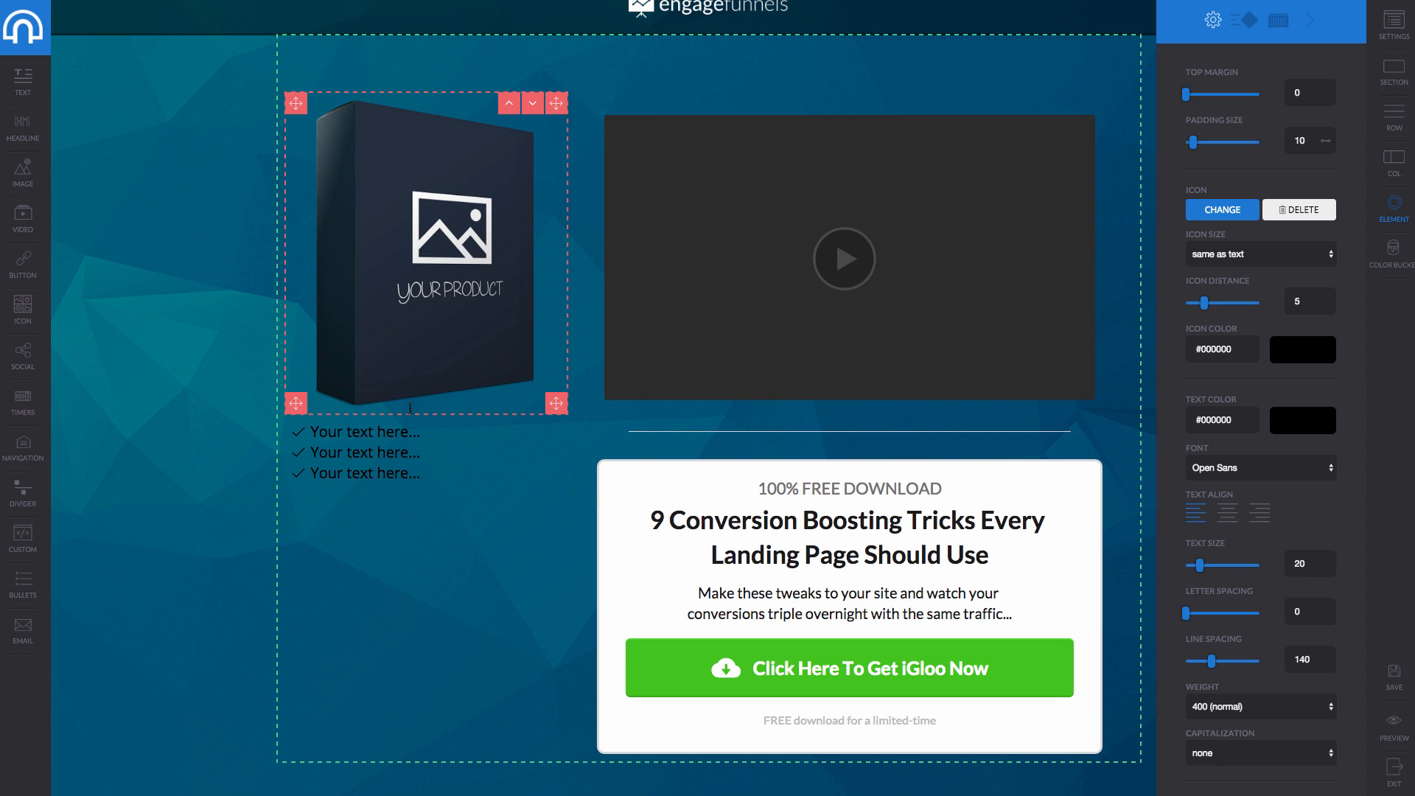
pyautogui.moveTo(416, 458)
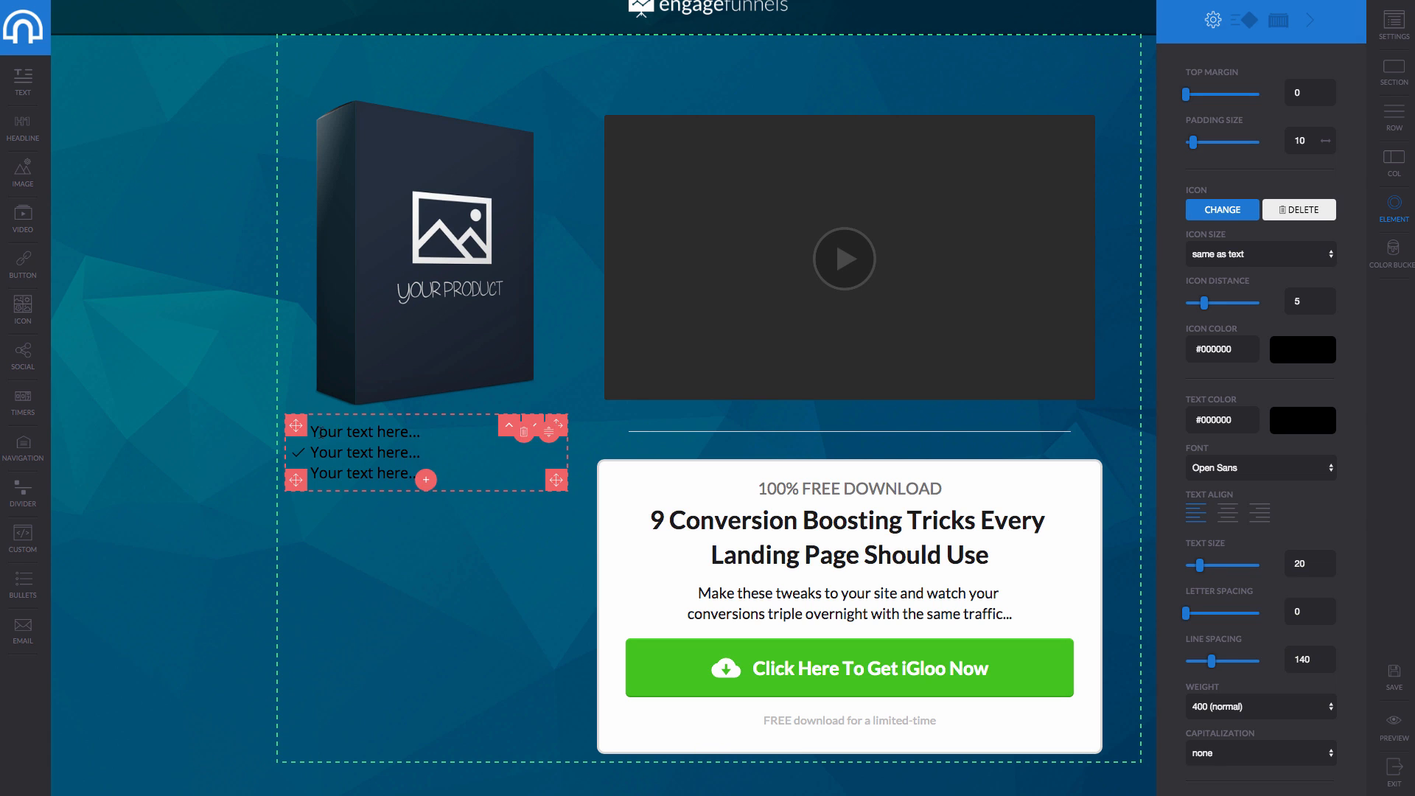
pyautogui.moveTo(312, 432); pyautogui.dragTo(420, 432)
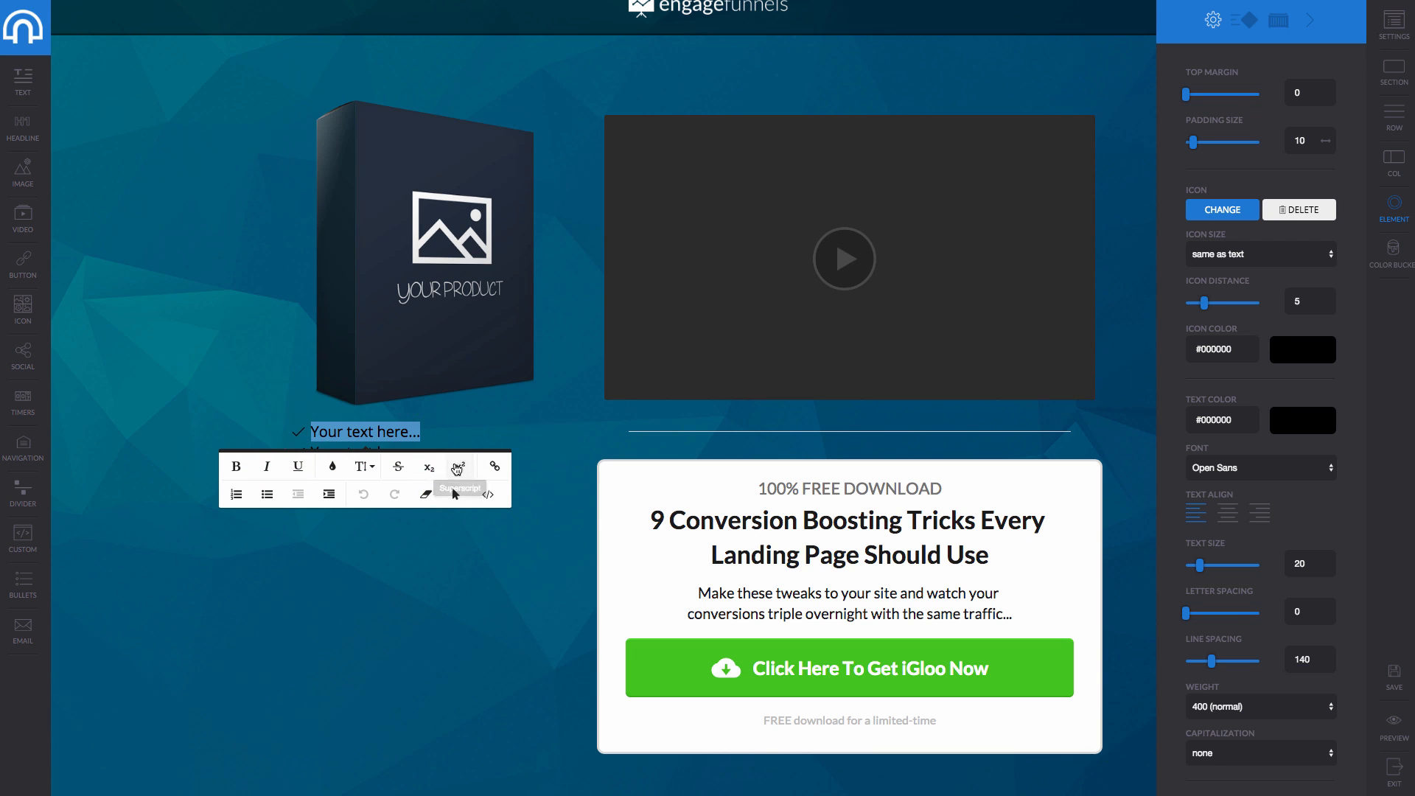
pyautogui.click(336, 469)
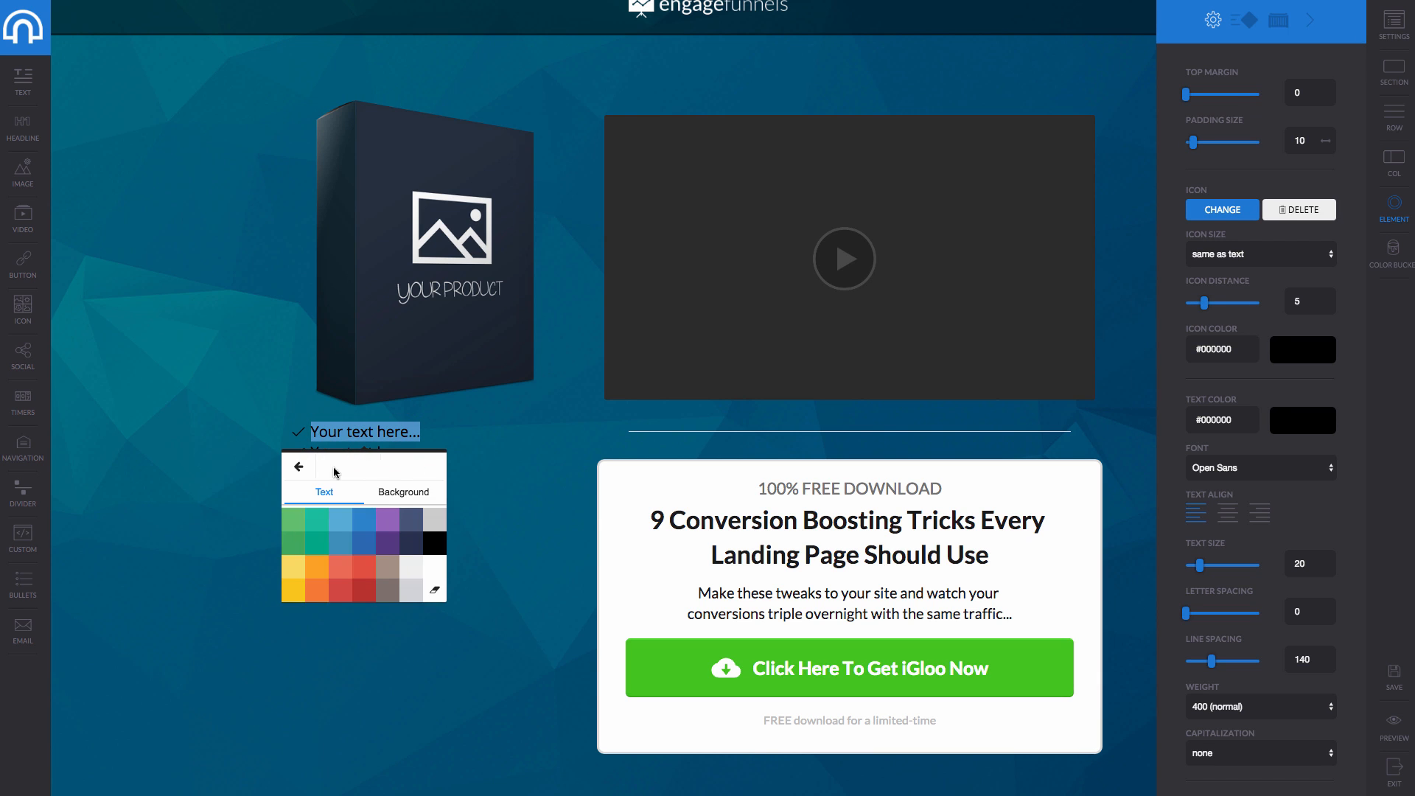
pyautogui.click(341, 578)
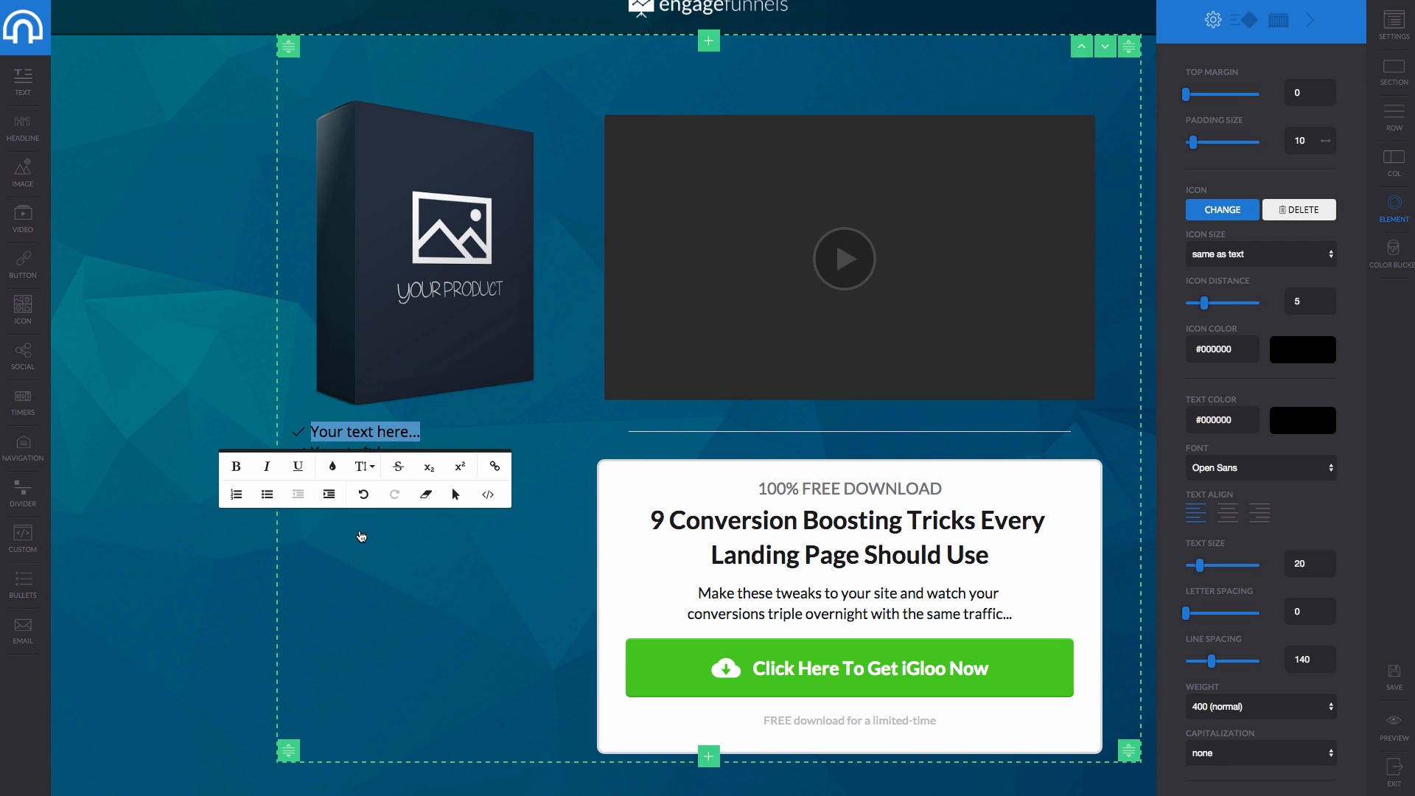
pyautogui.click(344, 457)
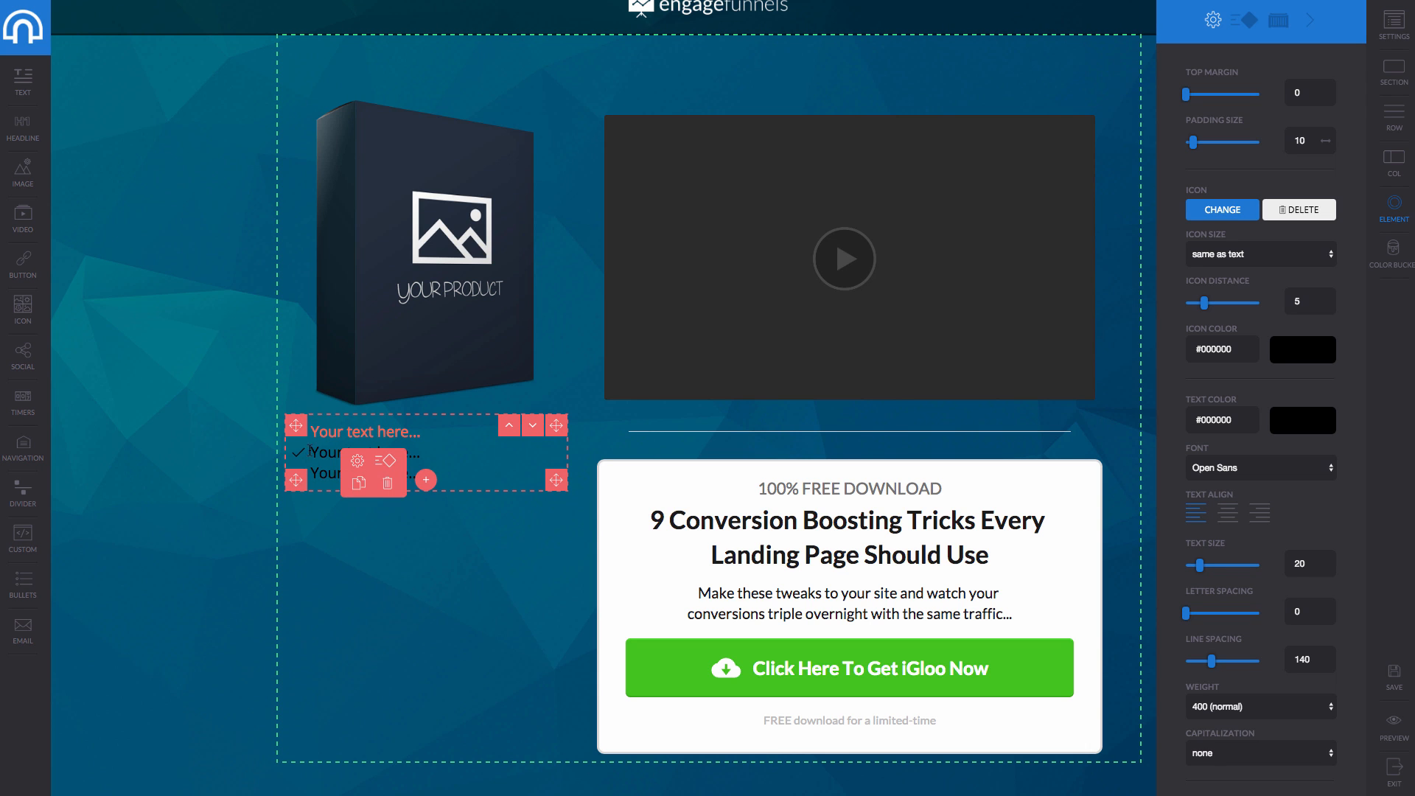
# Colour the second bullet's text red.
pyautogui.moveTo(311, 452); pyautogui.dragTo(420, 452)
pyautogui.click(337, 487)
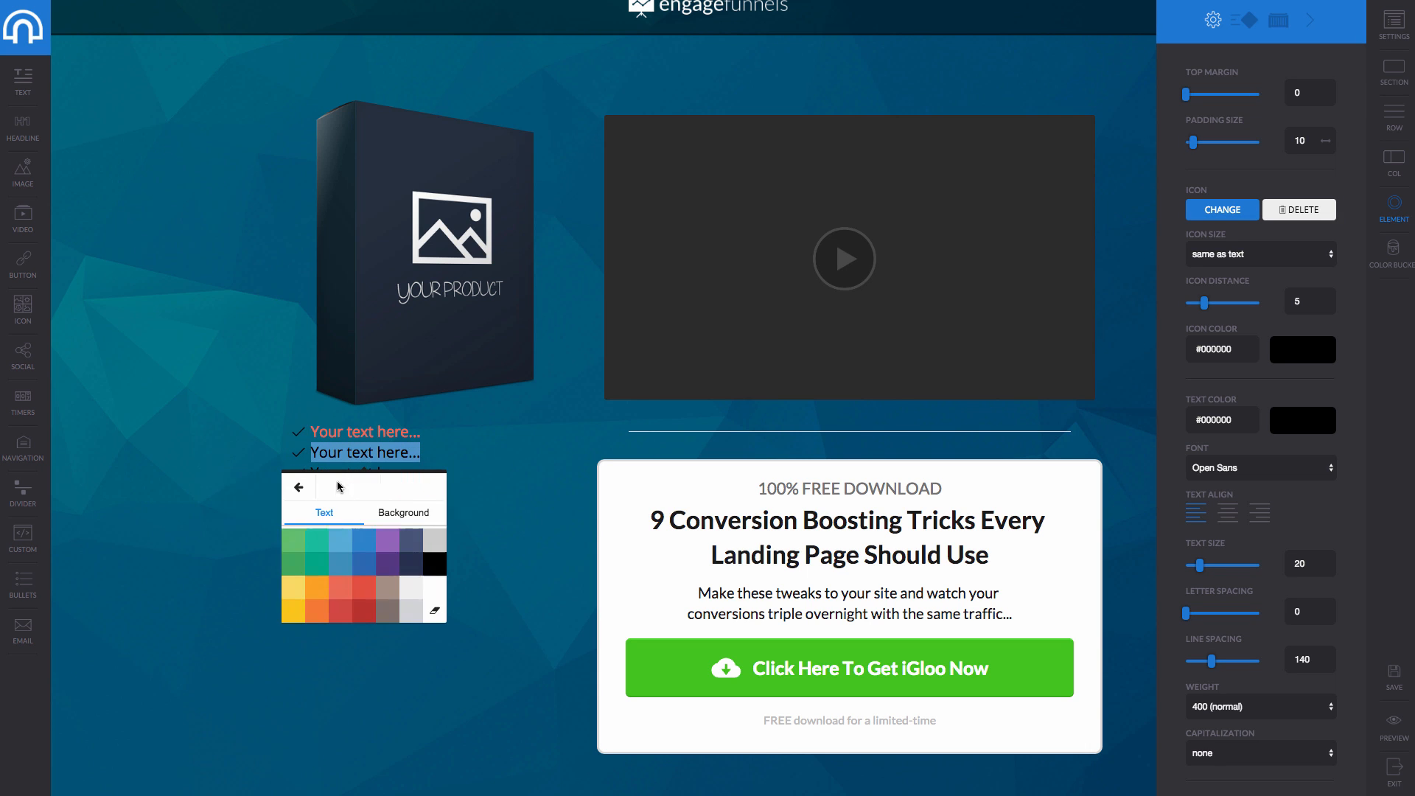
pyautogui.click(338, 584)
pyautogui.click(431, 452)
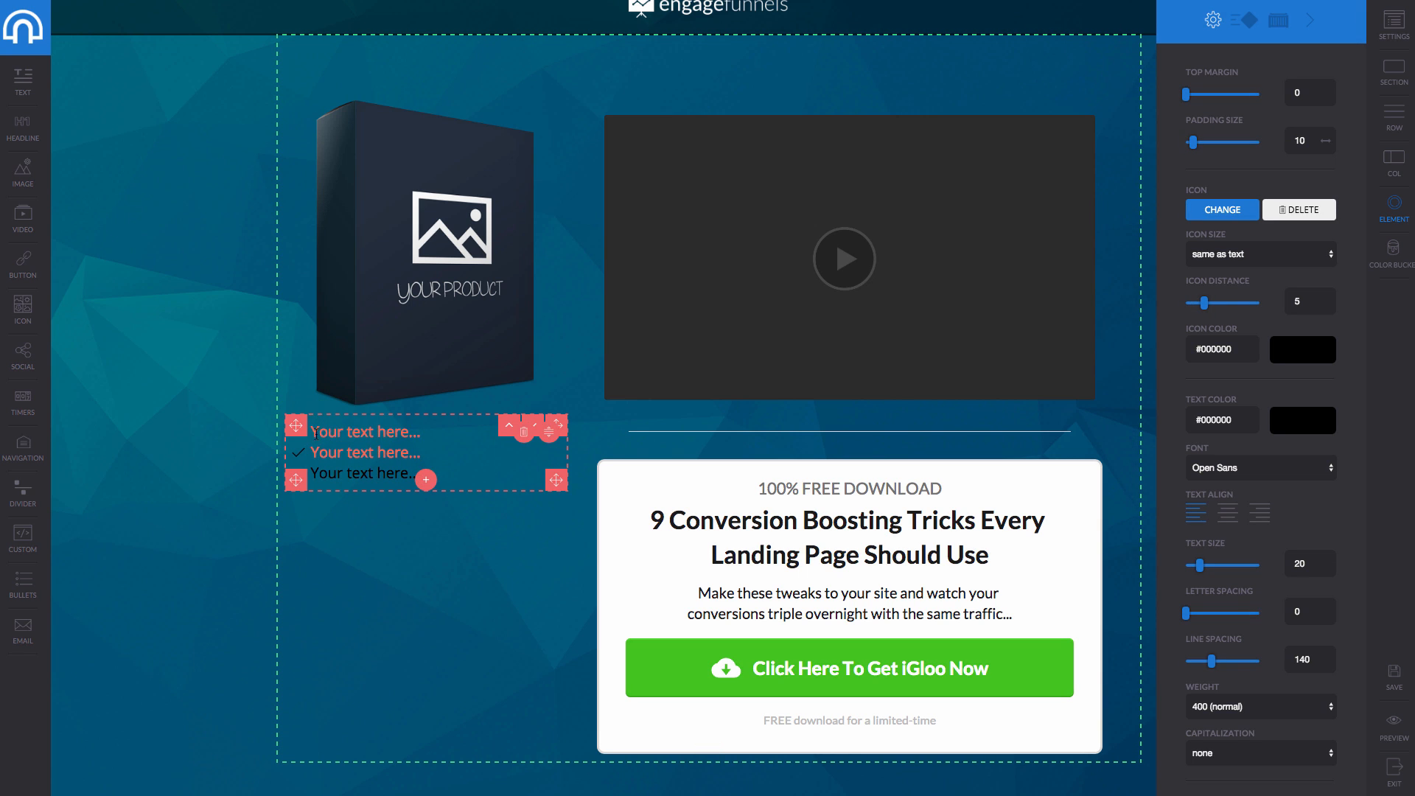
# Replace the first bullet's placeholder with 'This is a bullet'.
pyautogui.moveTo(316, 433); pyautogui.dragTo(423, 434)
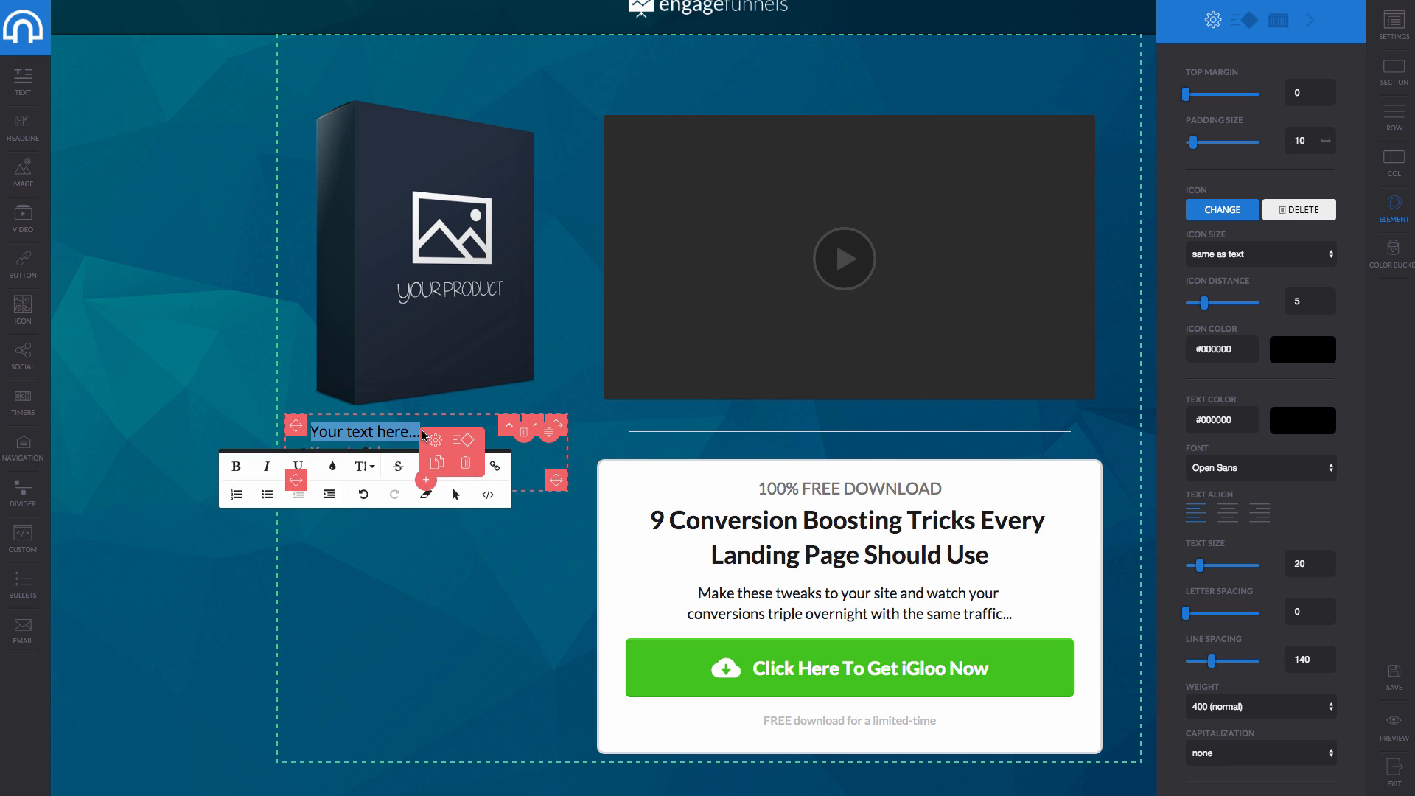
pyautogui.write('This is a bullet')
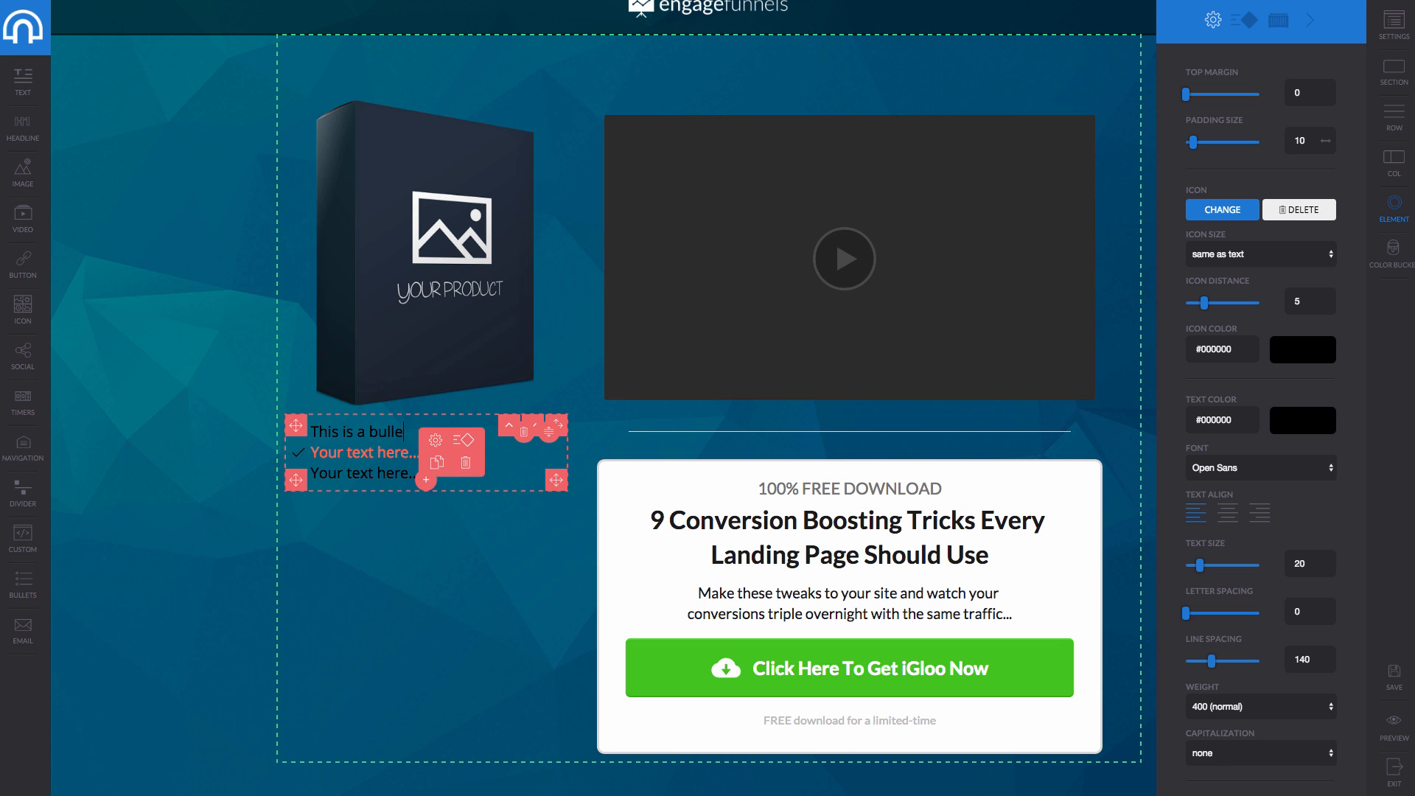
pyautogui.click(373, 568)
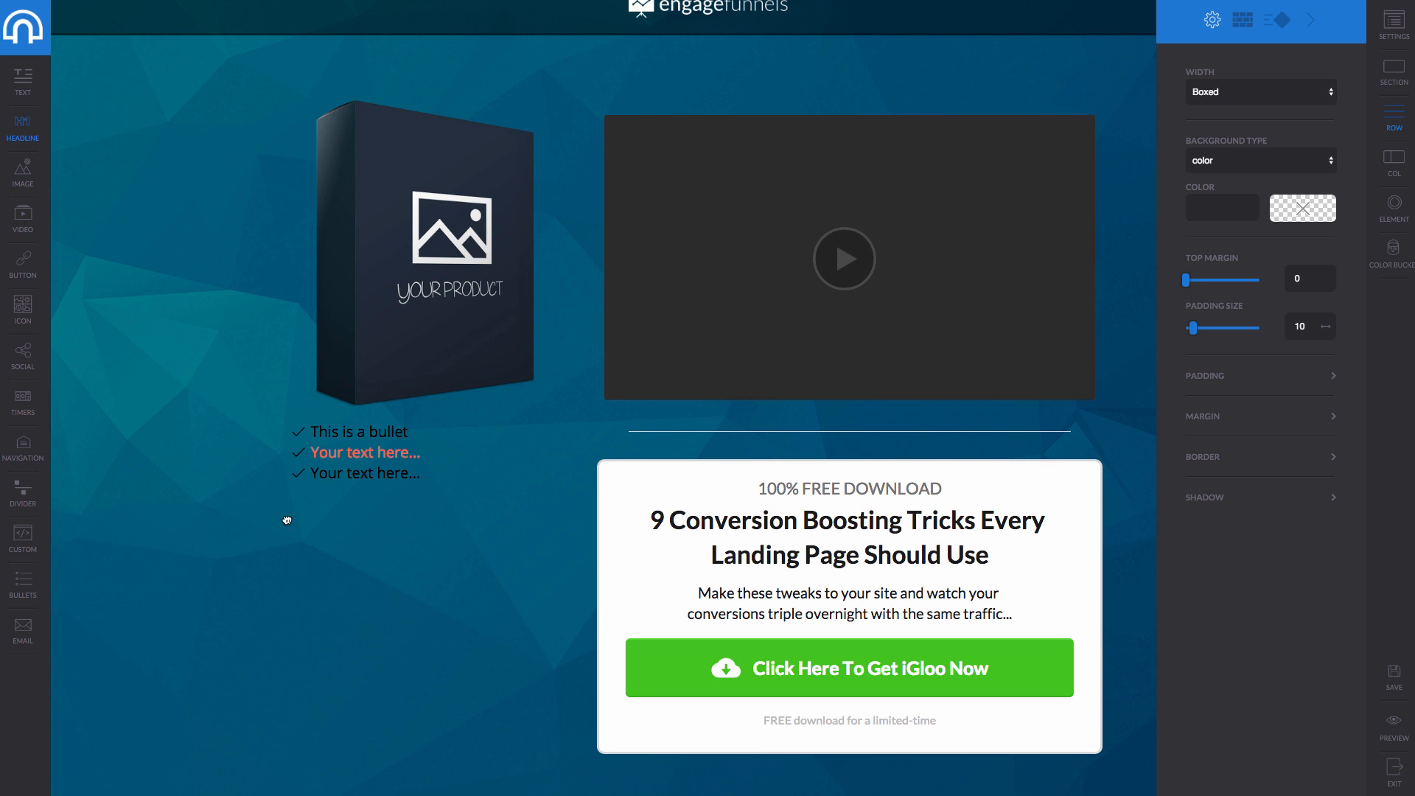
# Add a headline and move it into a new single-column row at the hero's top.
pyautogui.moveTo(287, 520); pyautogui.dragTo(624, 74)
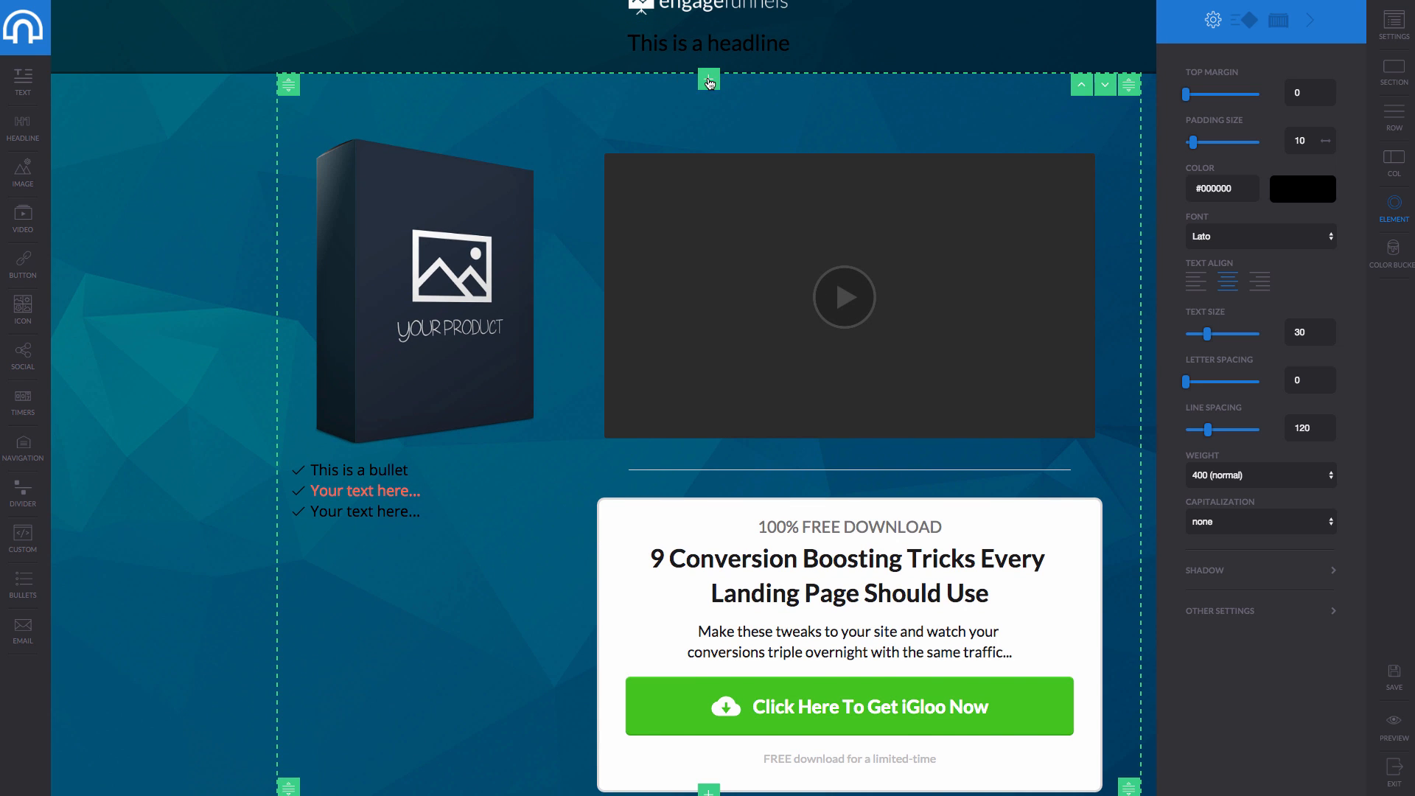
pyautogui.click(709, 83)
pyautogui.click(496, 127)
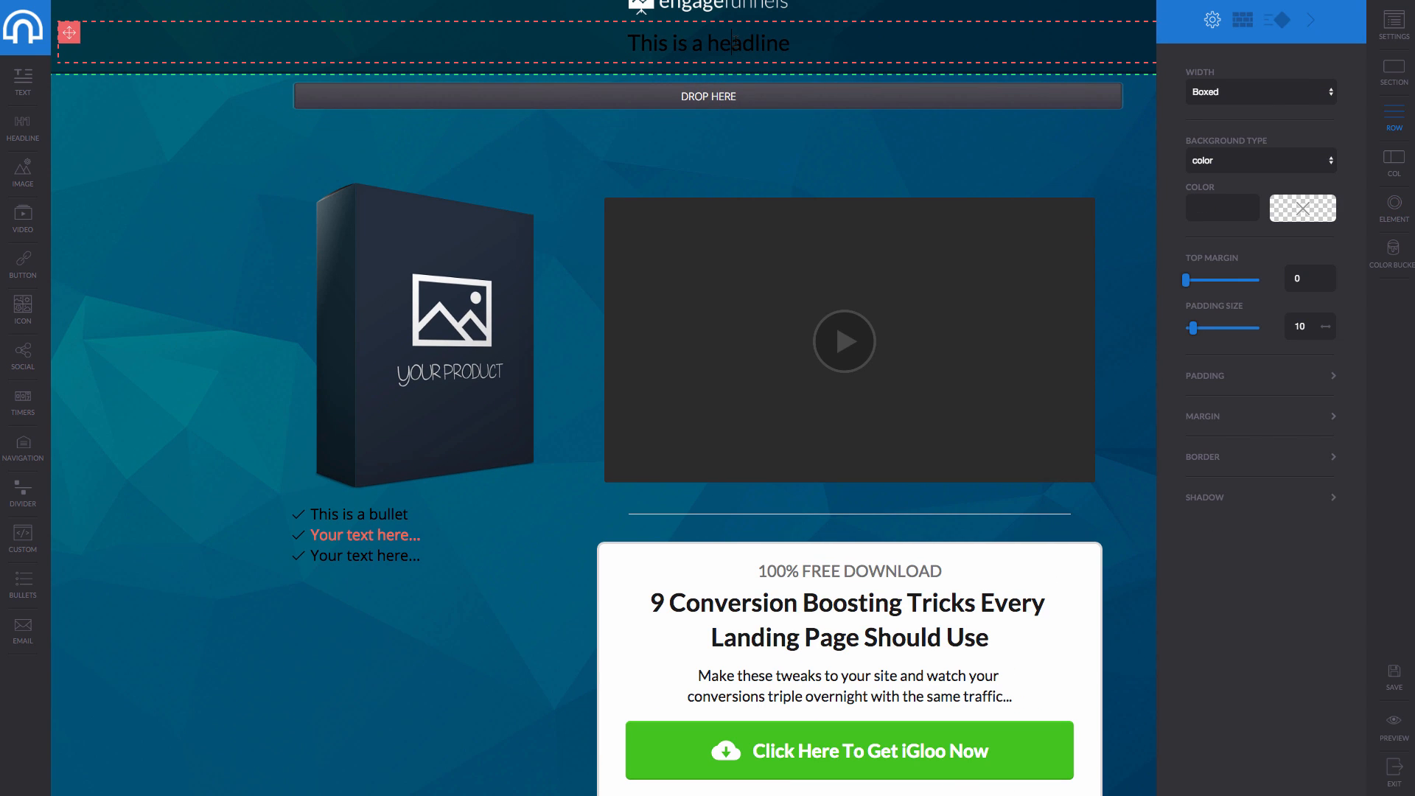
pyautogui.click(733, 43)
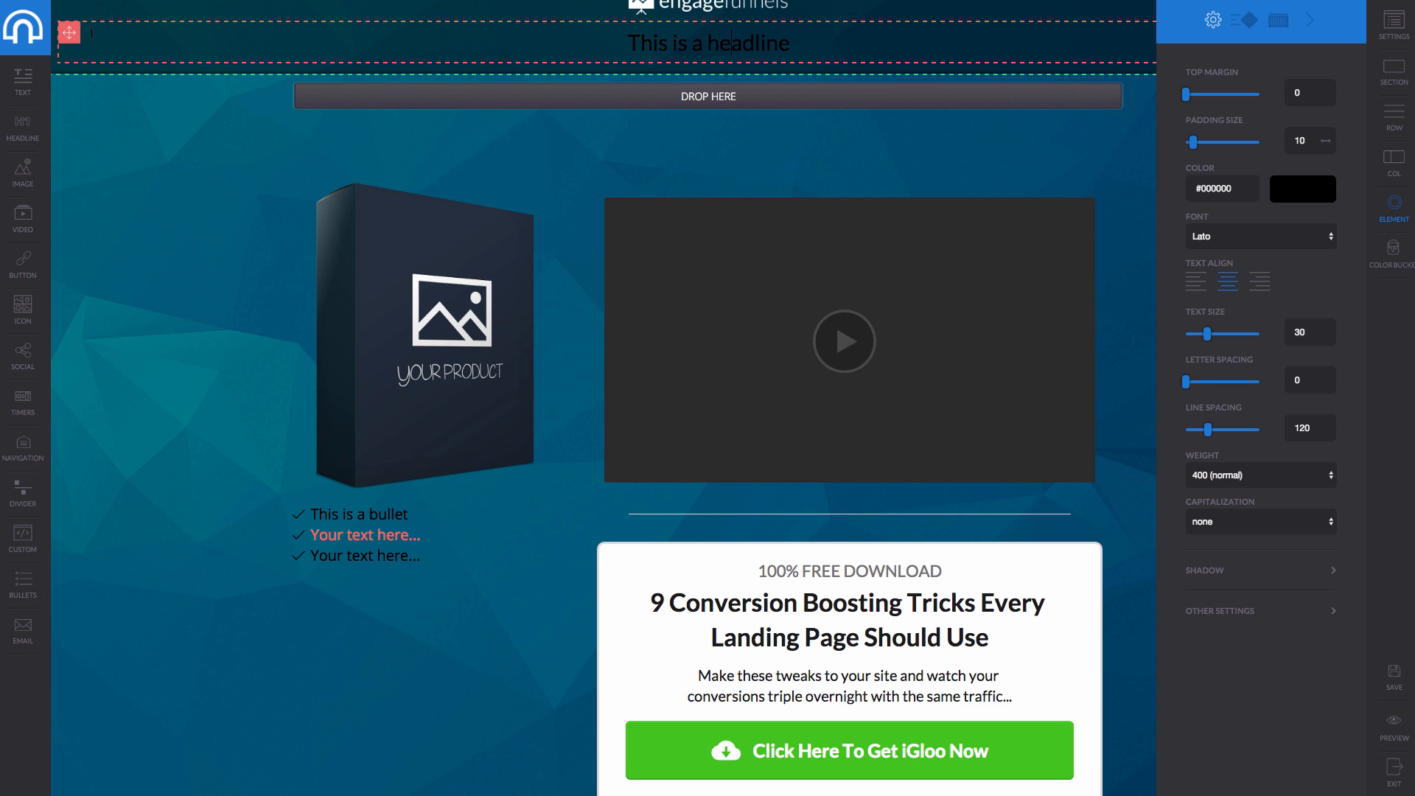
pyautogui.moveTo(69, 33); pyautogui.dragTo(634, 62)
# Select the entire 'This is a headline' text for editing.
pyautogui.click(689, 61)
pyautogui.scroll(1, 691, 66)
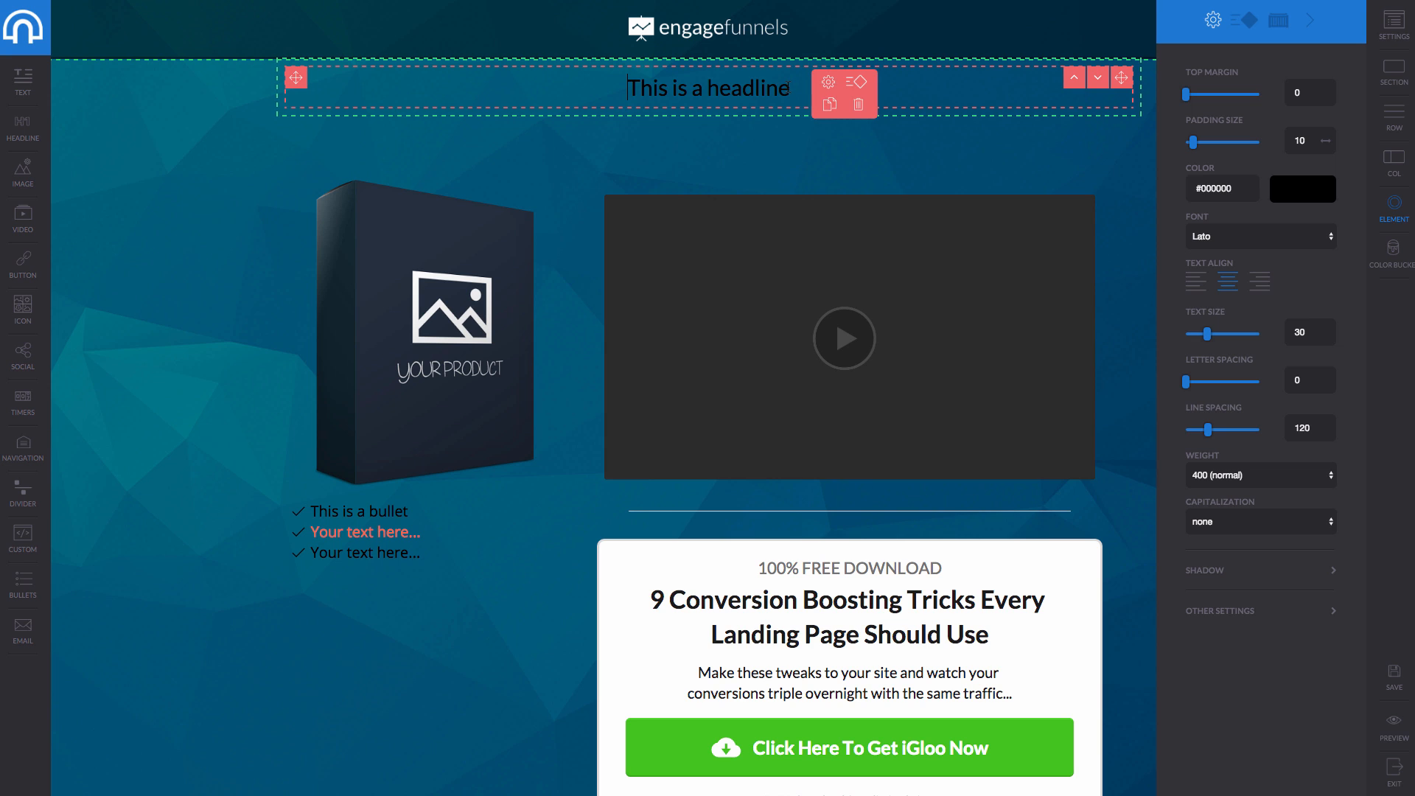
pyautogui.moveTo(793, 89); pyautogui.dragTo(625, 88)
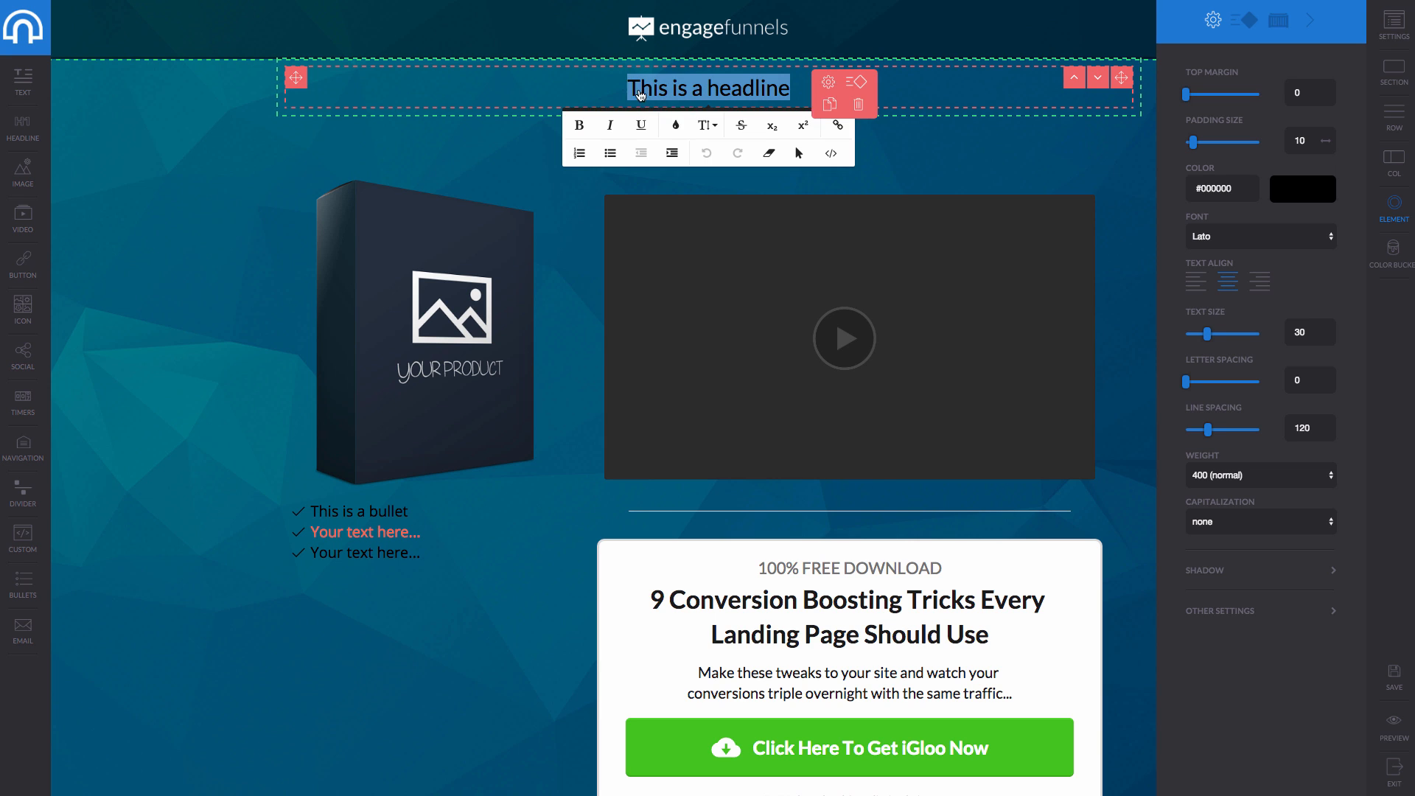
# Make the headline text white, bold and size 60.
pyautogui.click(675, 124)
pyautogui.click(777, 223)
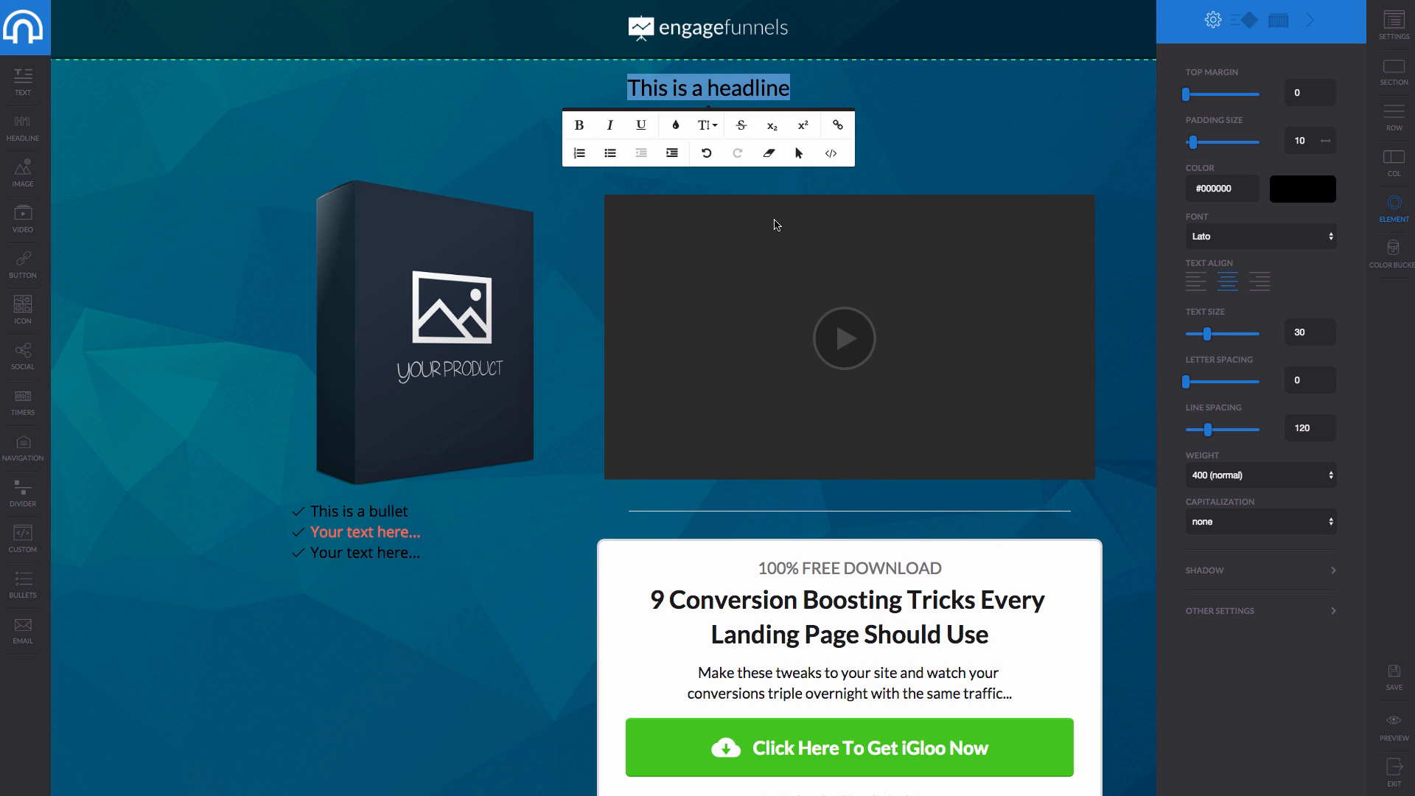
pyautogui.click(579, 126)
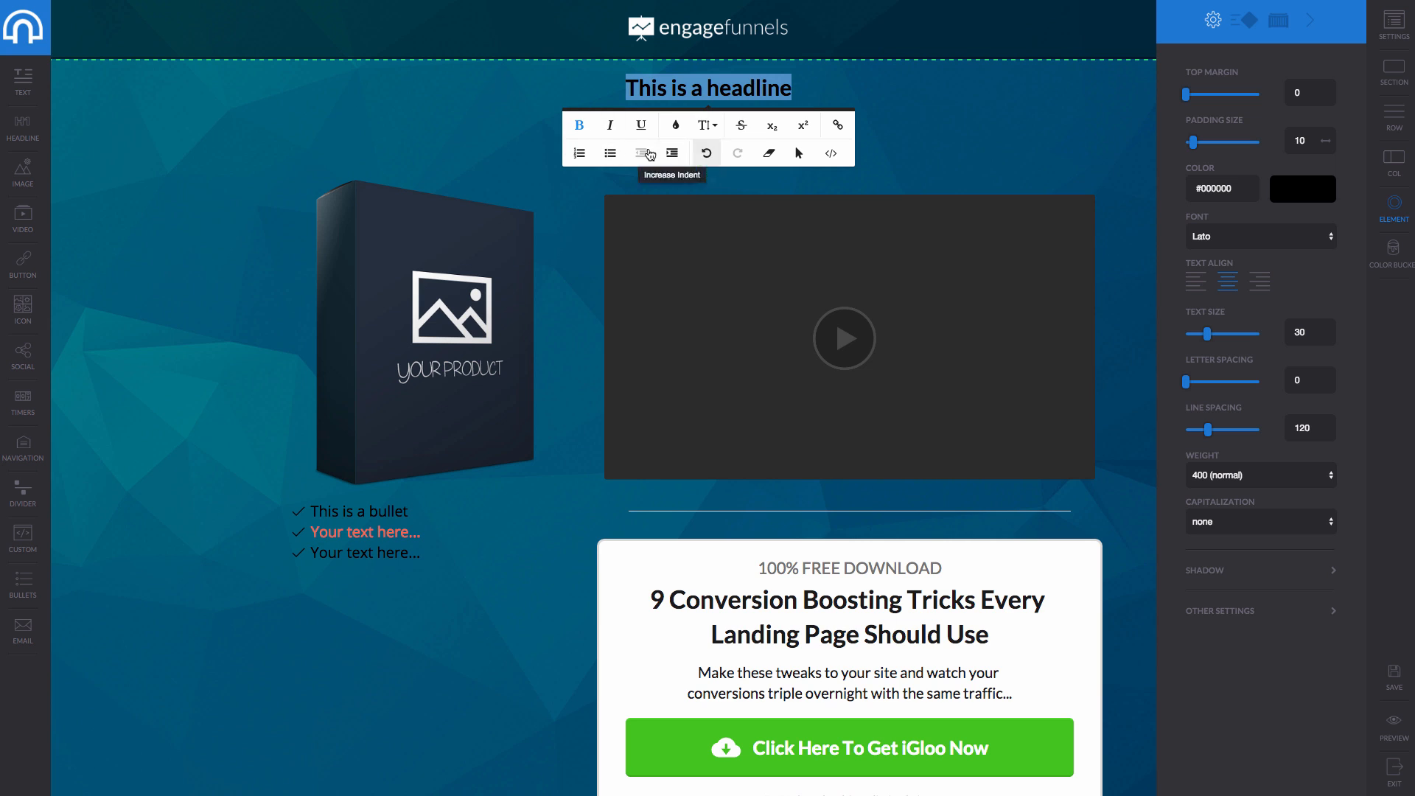
pyautogui.click(719, 128)
pyautogui.click(716, 307)
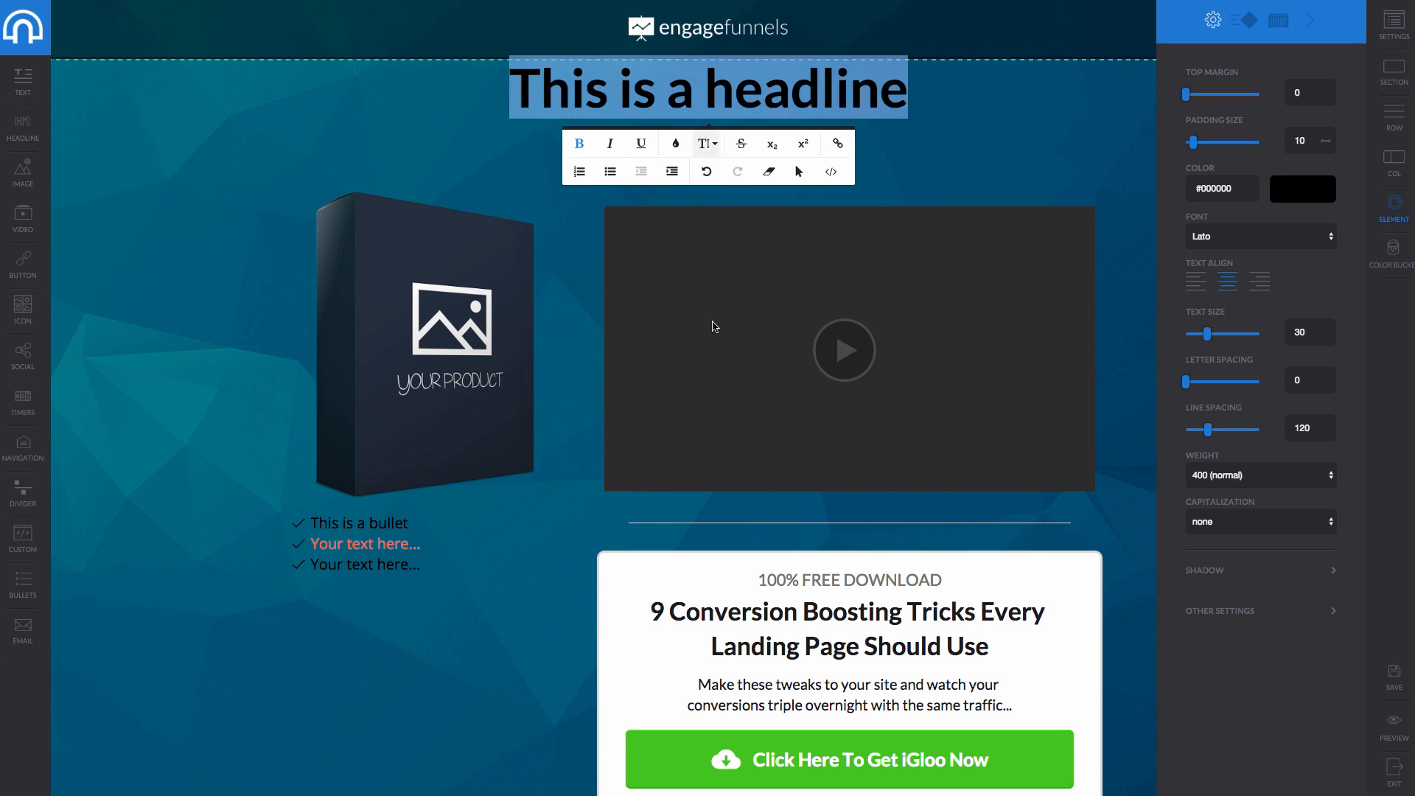
pyautogui.click(667, 92)
# Retype the headline as 'Make More Money With Igloo - Register below'.
pyautogui.moveTo(507, 86); pyautogui.dragTo(926, 94)
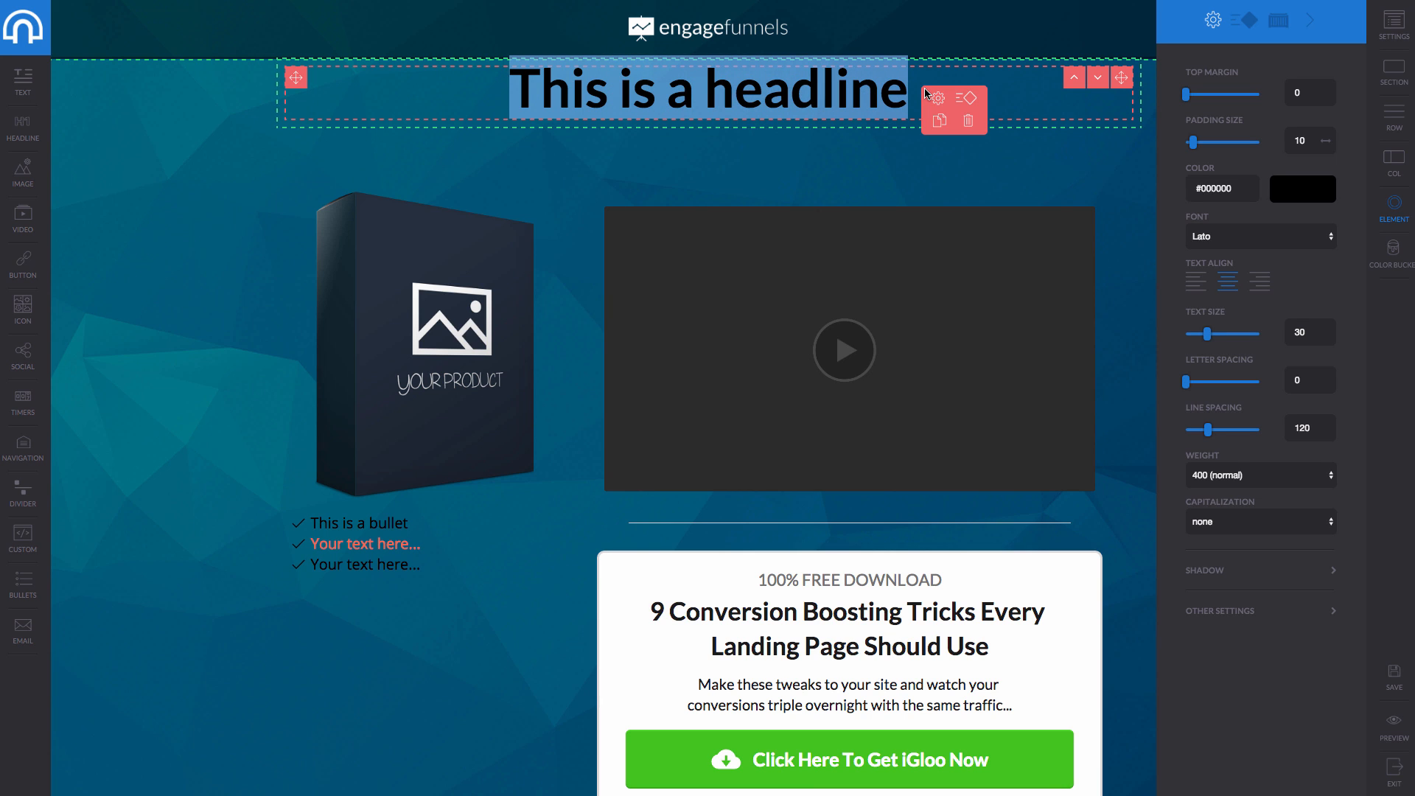
pyautogui.write('G')
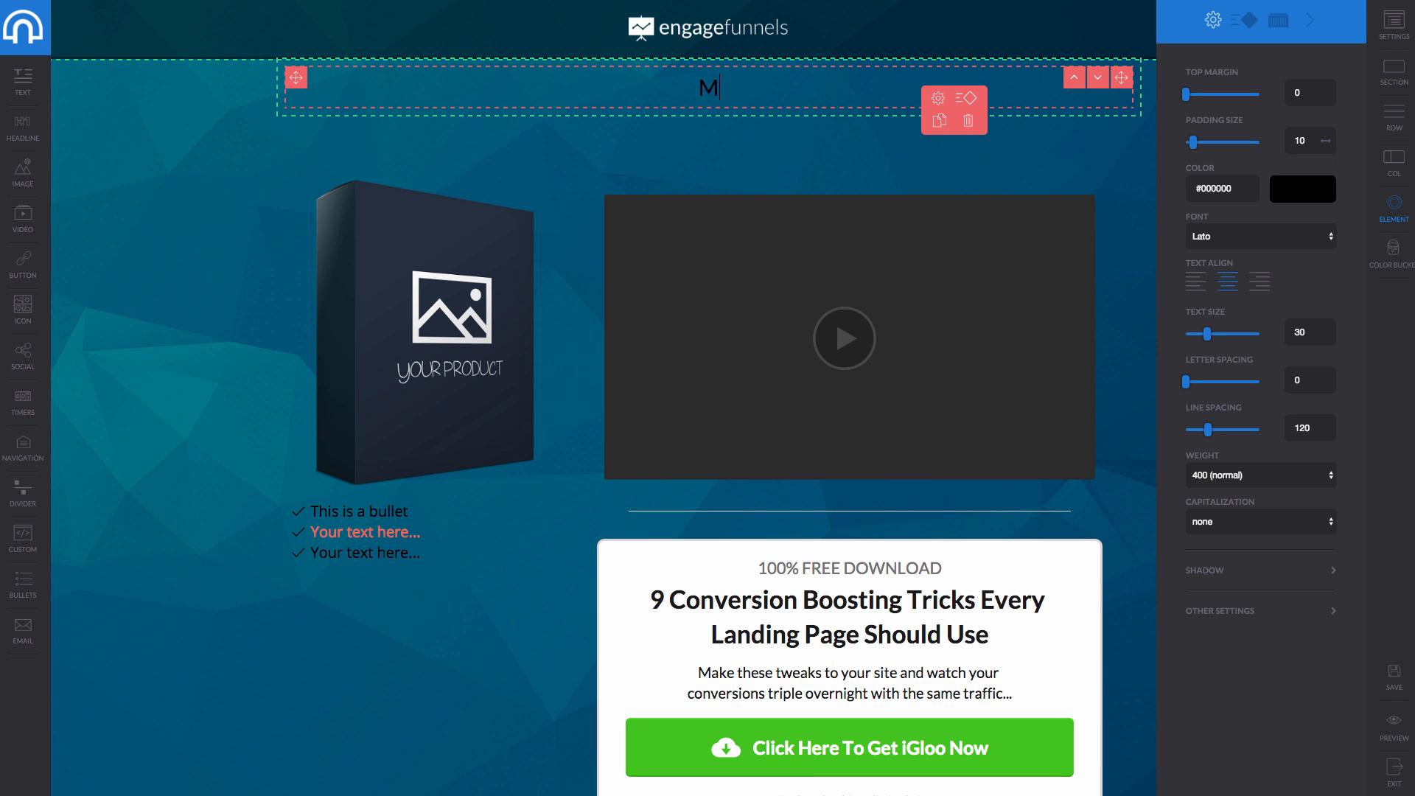
pyautogui.write('ake More Money With ')
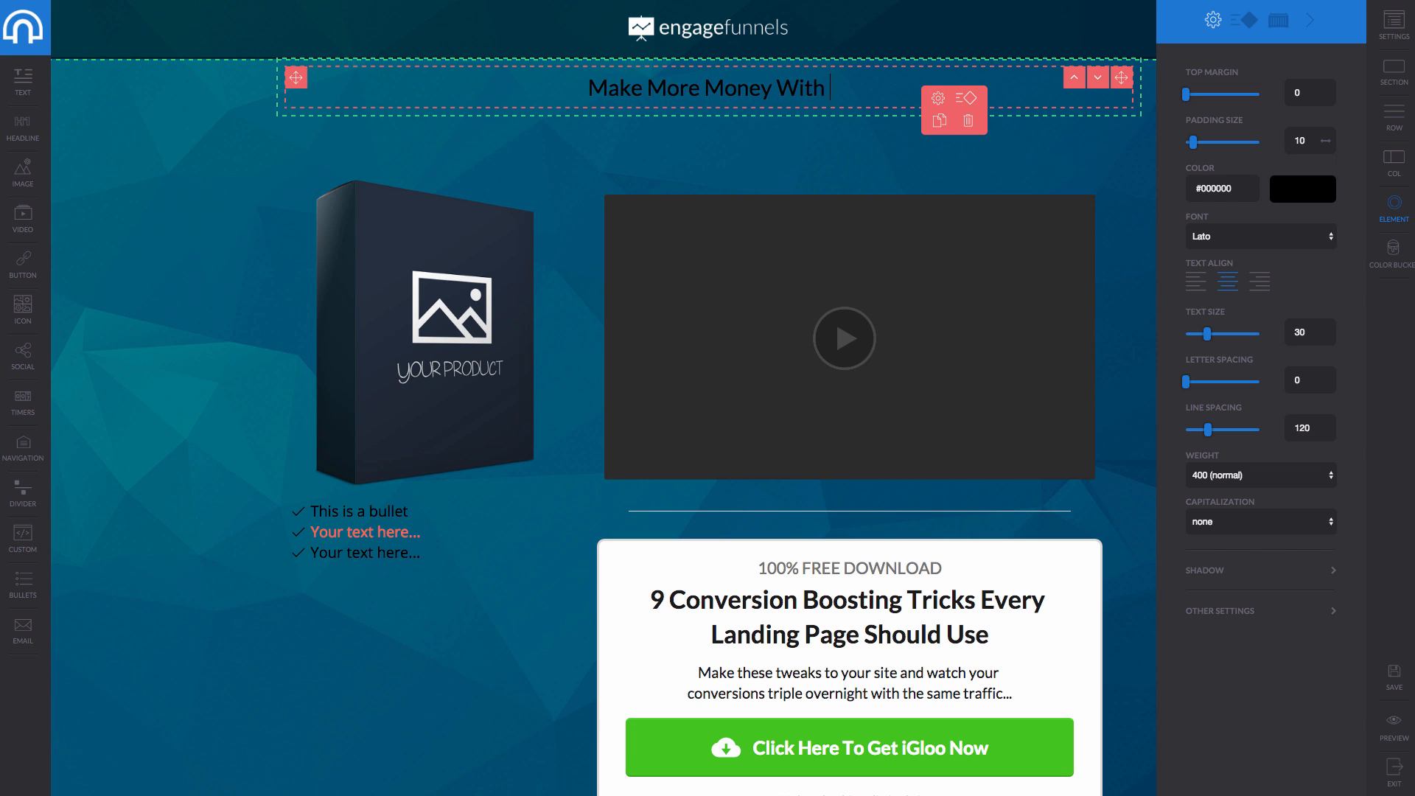
pyautogui.write('L')
pyautogui.press('BackSpace')
pyautogui.write('IGloo')
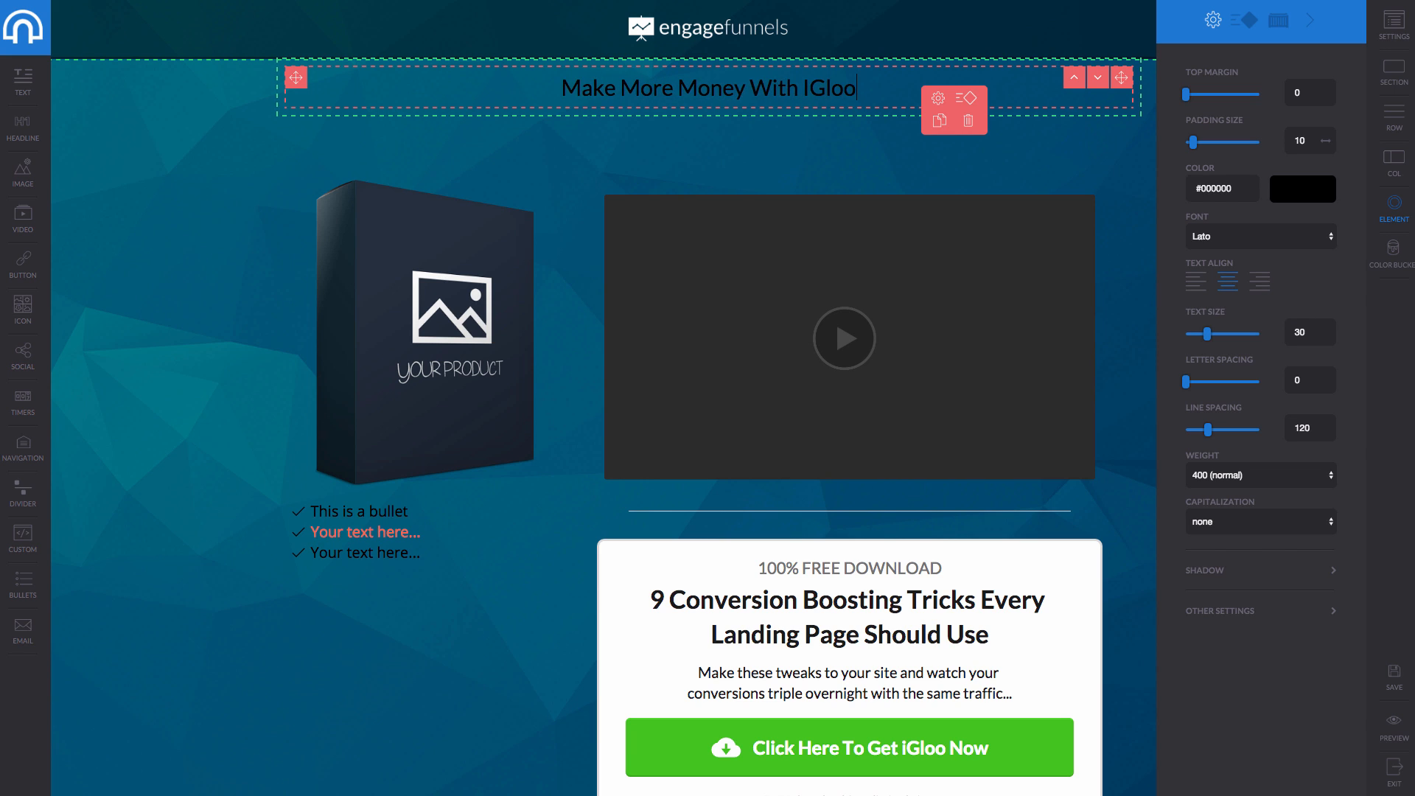
pyautogui.press('BackSpace')
pyautogui.press('BackSpace')
pyautogui.press('BackSpace')
pyautogui.press('BackSpace')
pyautogui.write('gloo')
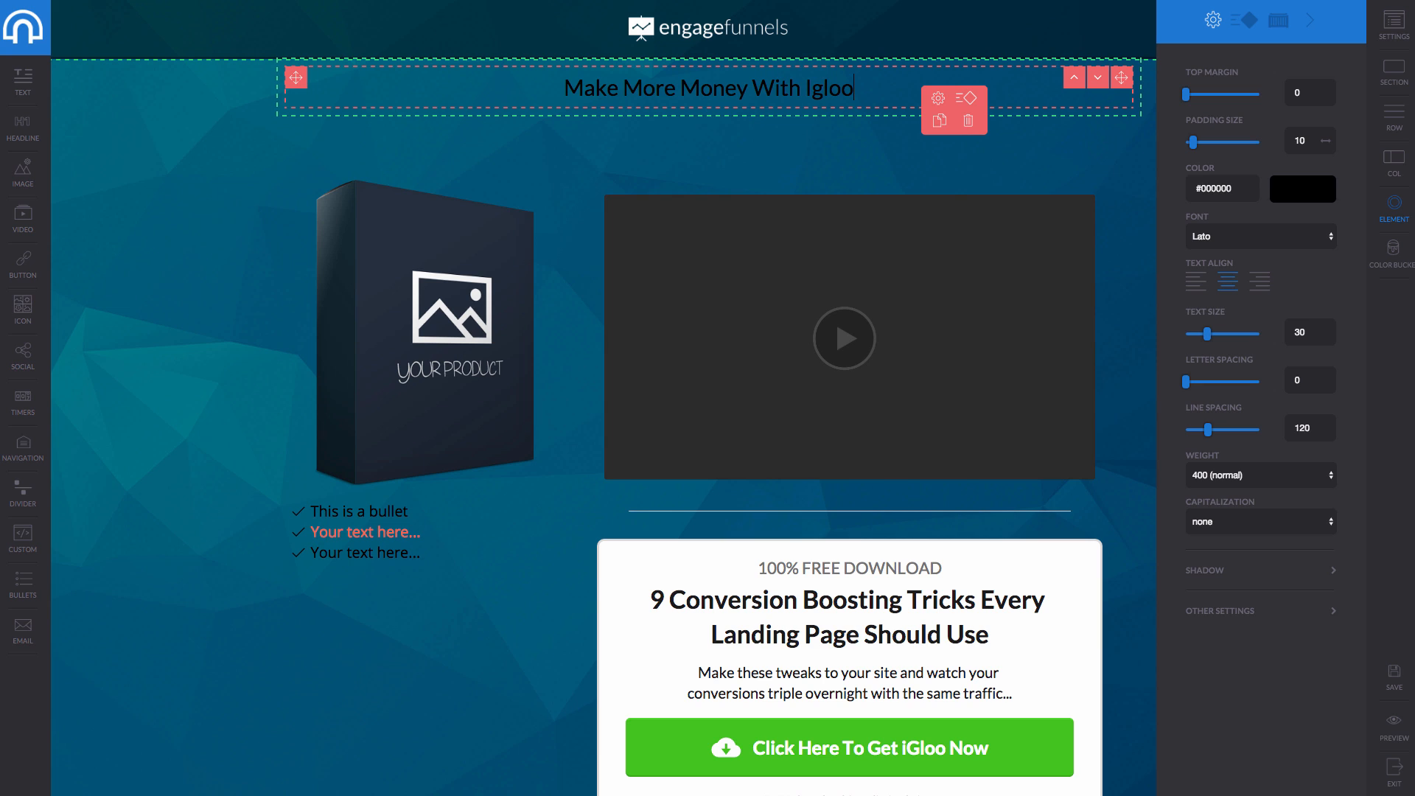
pyautogui.write('0-')
pyautogui.press('BackSpace')
pyautogui.press('BackSpace')
pyautogui.write('0')
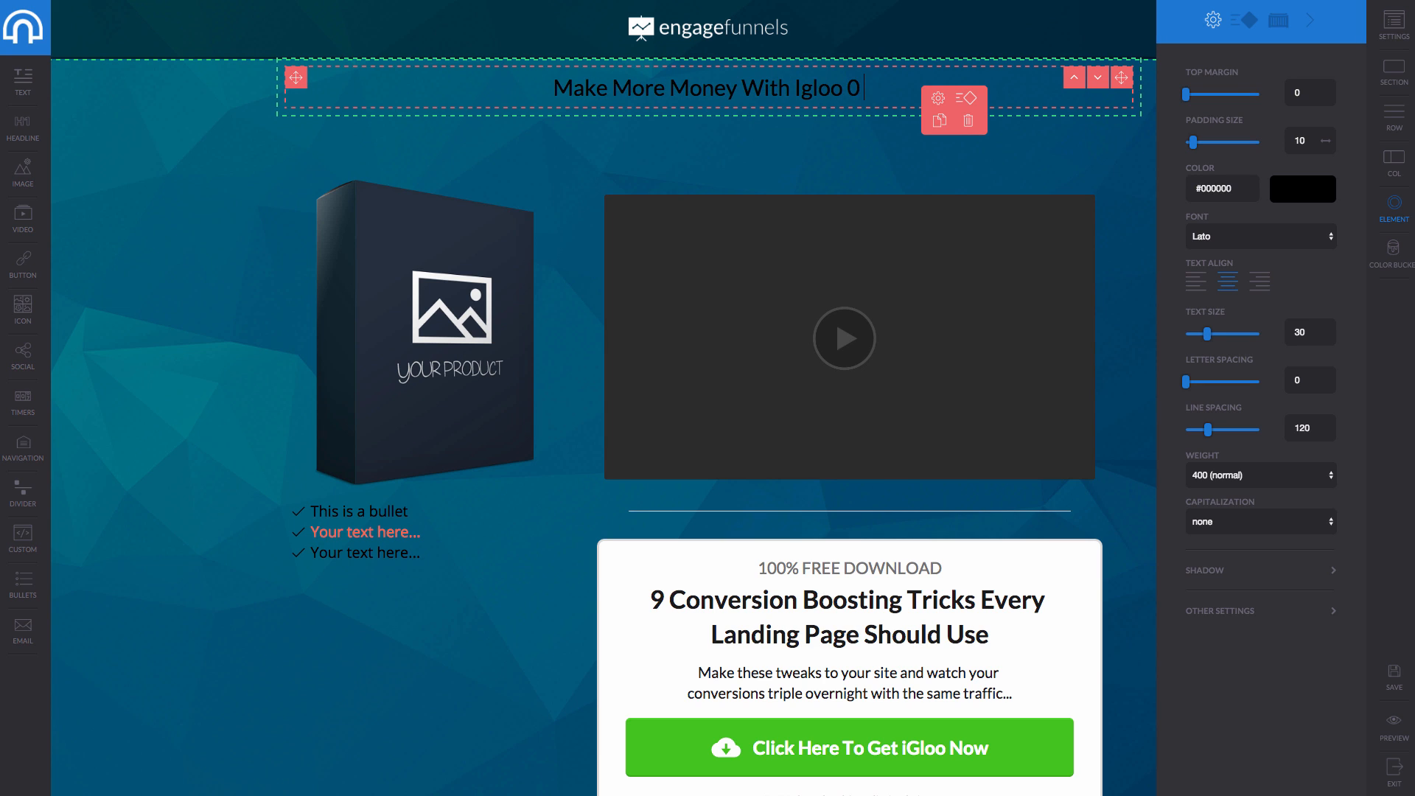
pyautogui.press('BackSpace')
pyautogui.write('0-')
pyautogui.press('BackSpace')
pyautogui.press('BackSpace')
pyautogui.press('BackSpace')
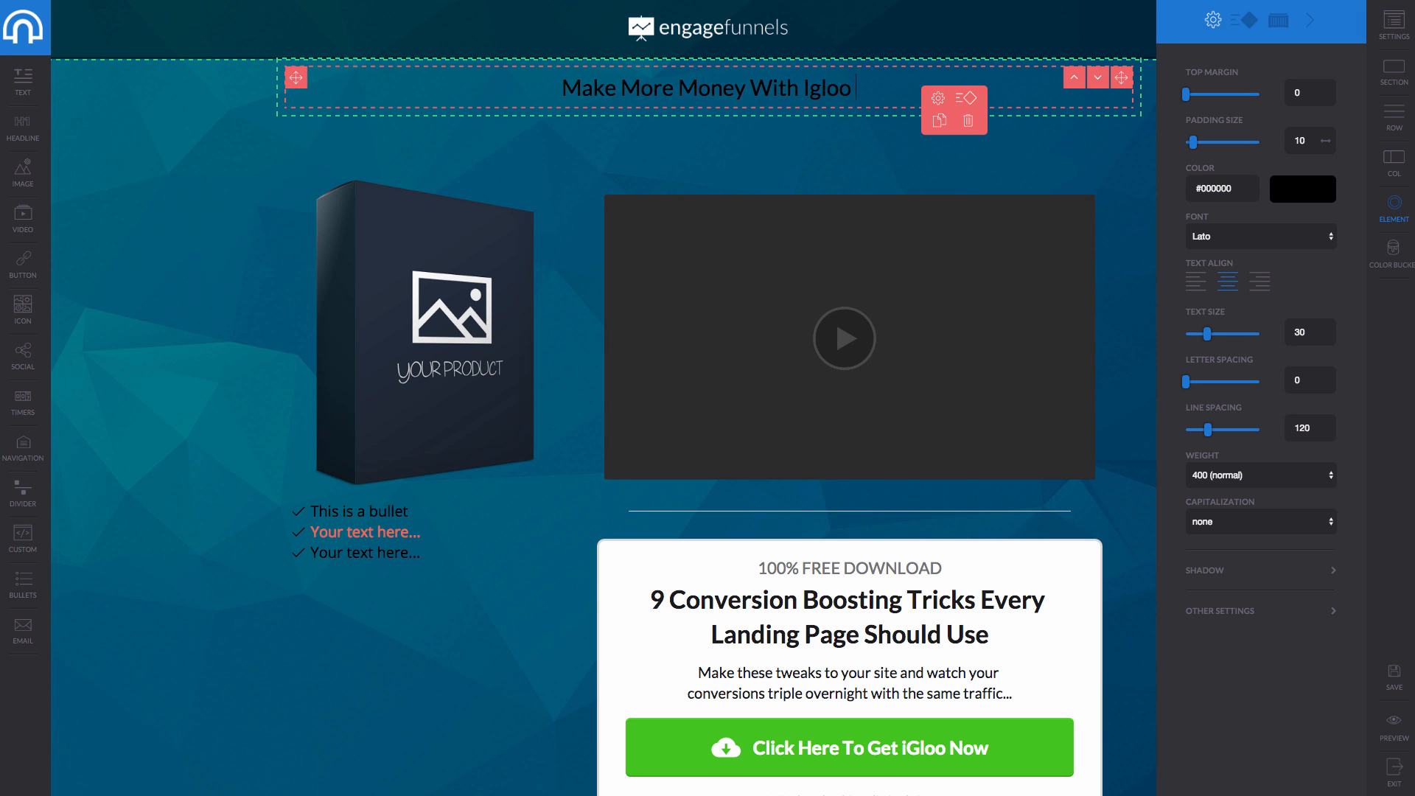
pyautogui.write('- Register below')
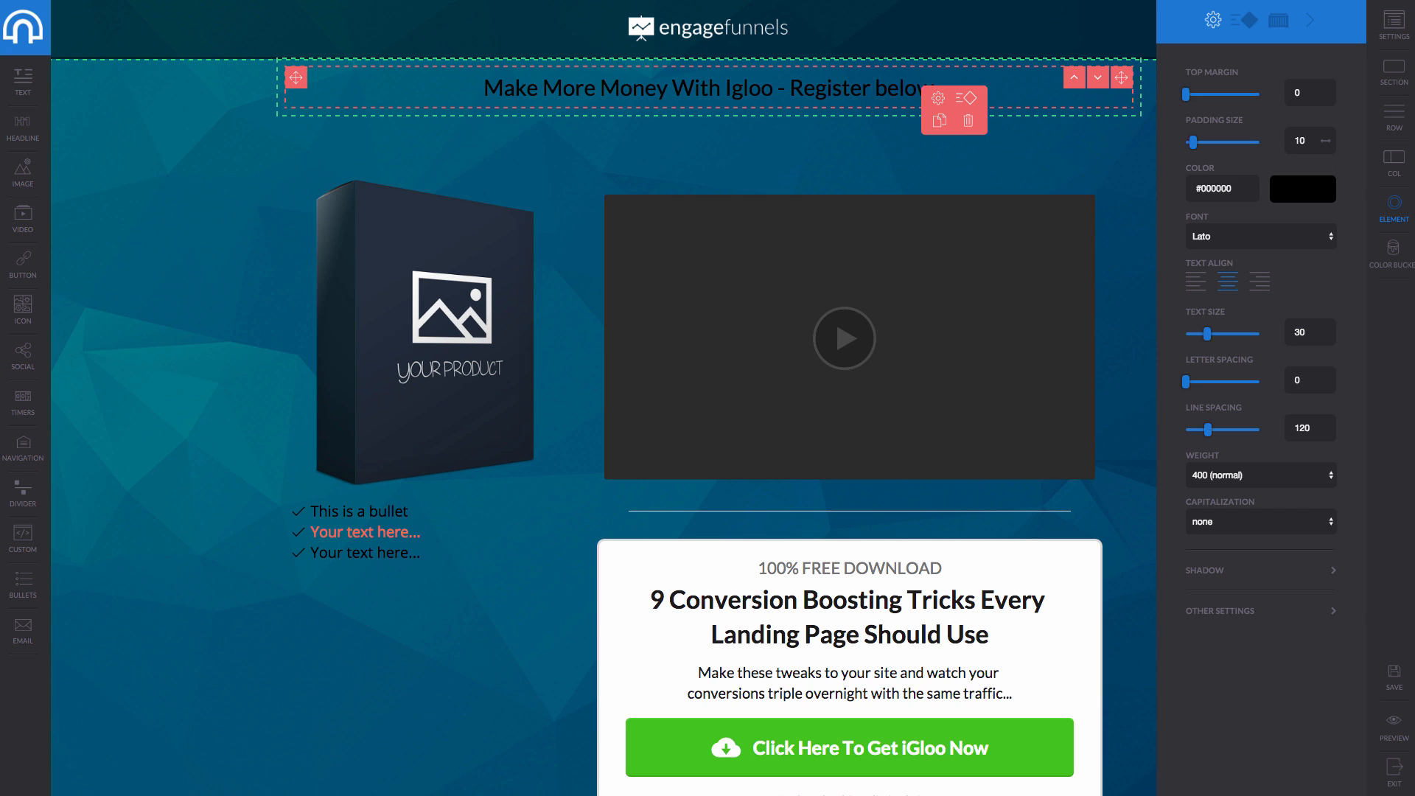
# Reselect the new headline and set its colour to white.
pyautogui.click(763, 86)
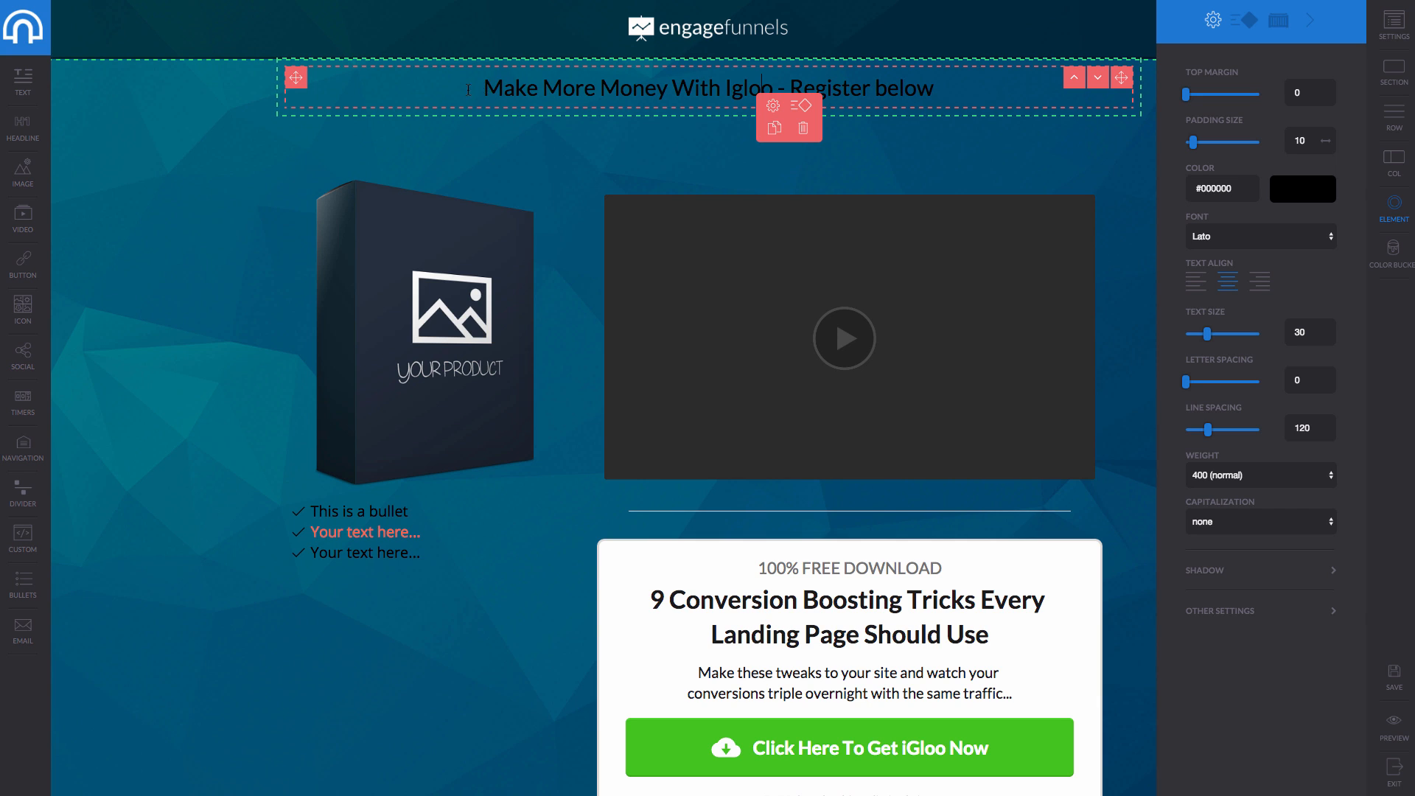
pyautogui.moveTo(484, 88); pyautogui.dragTo(935, 88)
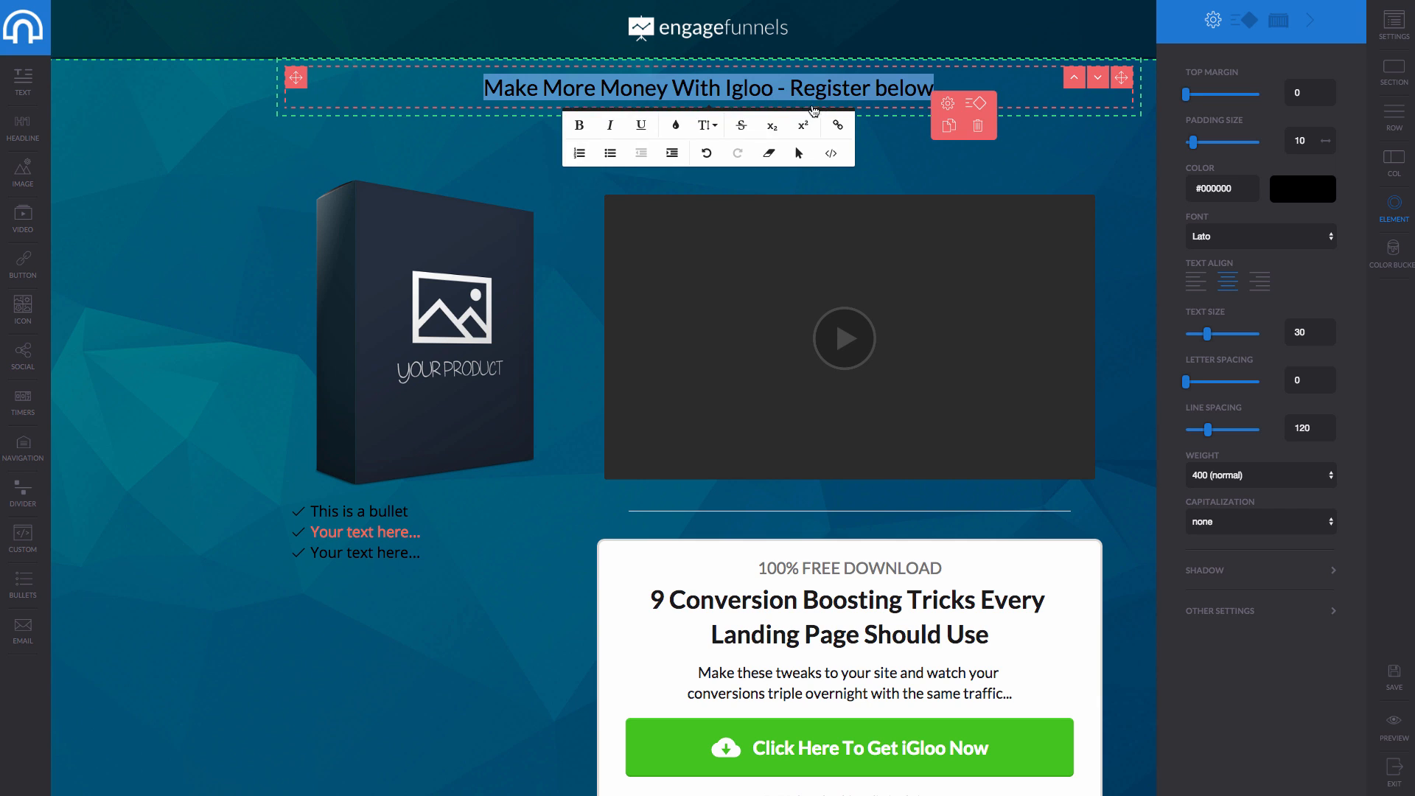
pyautogui.click(675, 125)
pyautogui.click(782, 233)
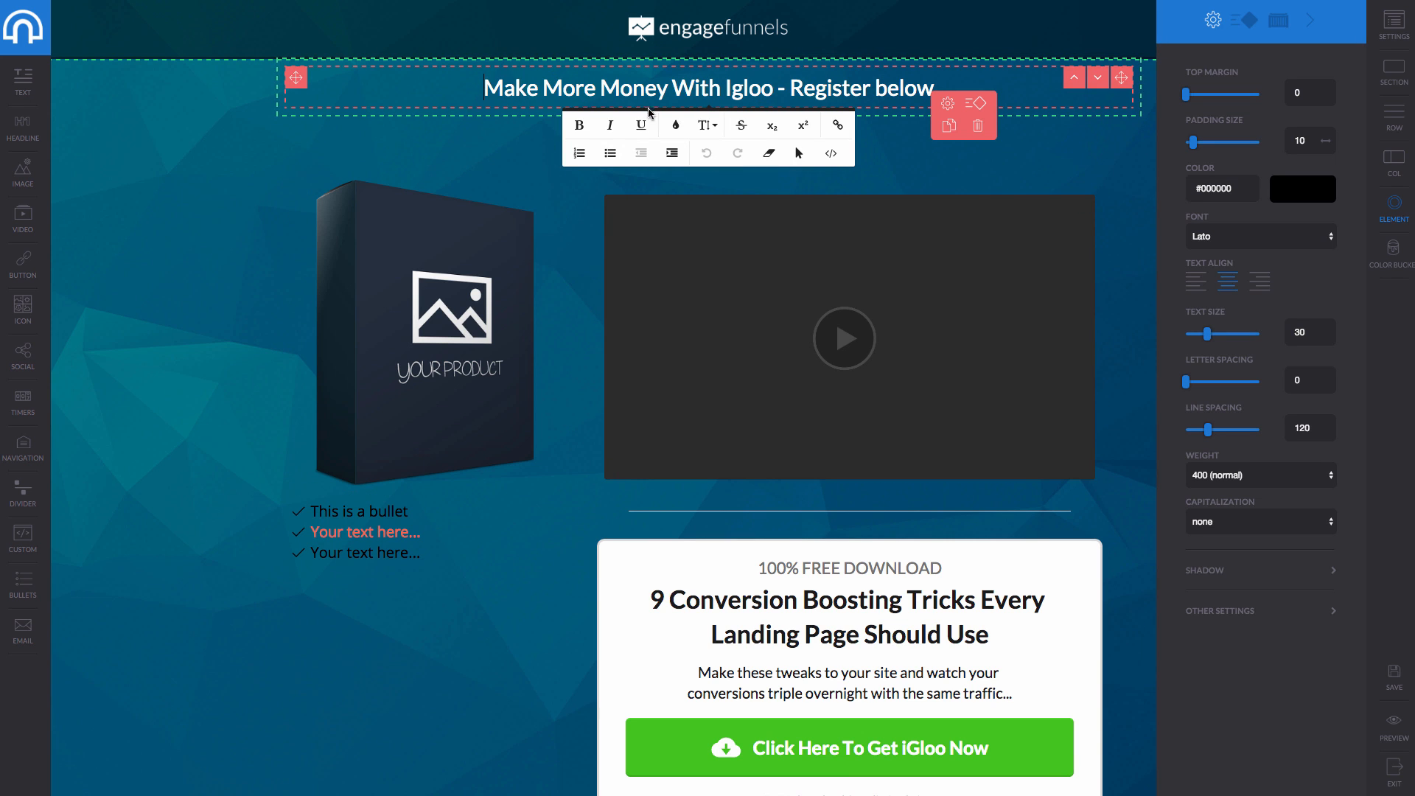
pyautogui.click(596, 216)
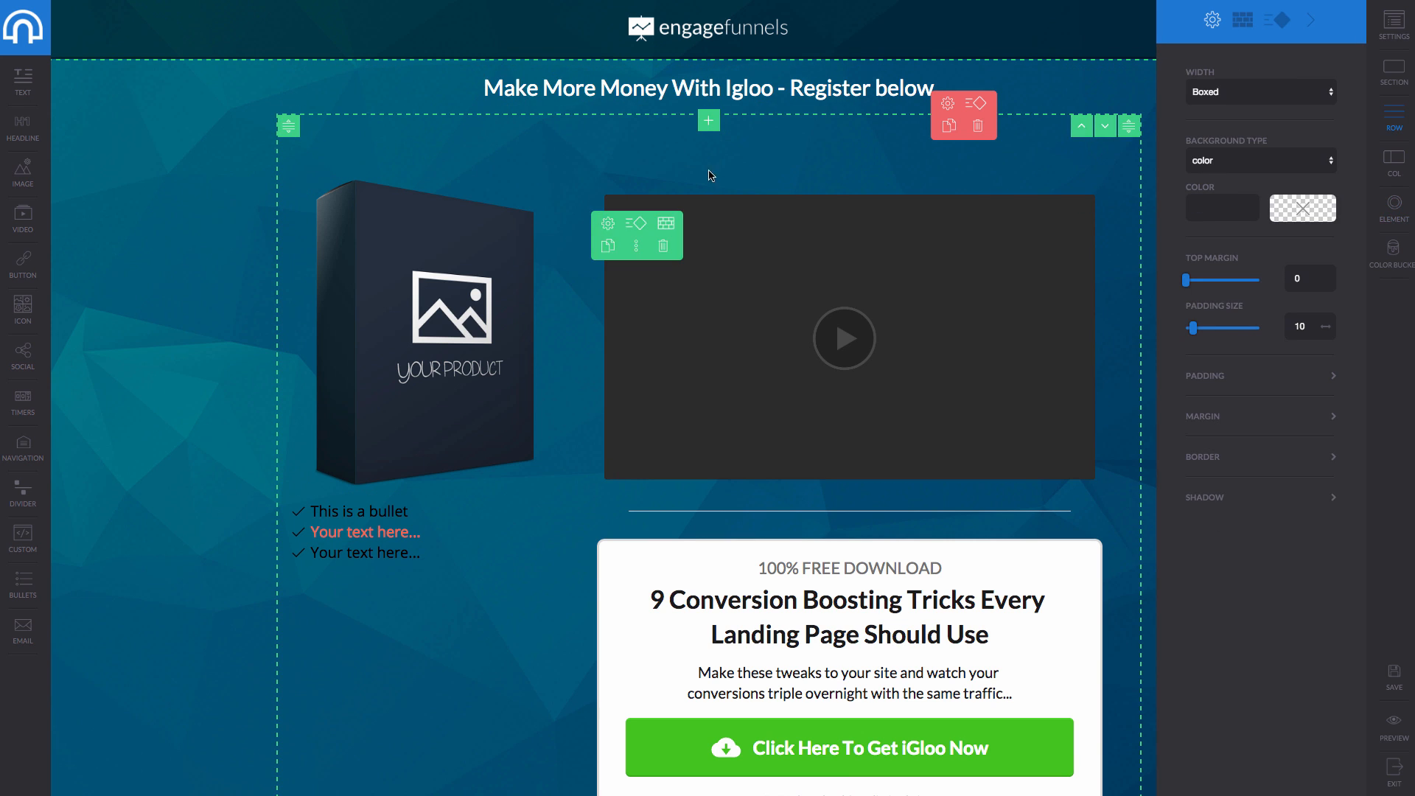
# Review the green download button's Settings, Container and ready-made style options.
pyautogui.scroll(-1, 793, 666)
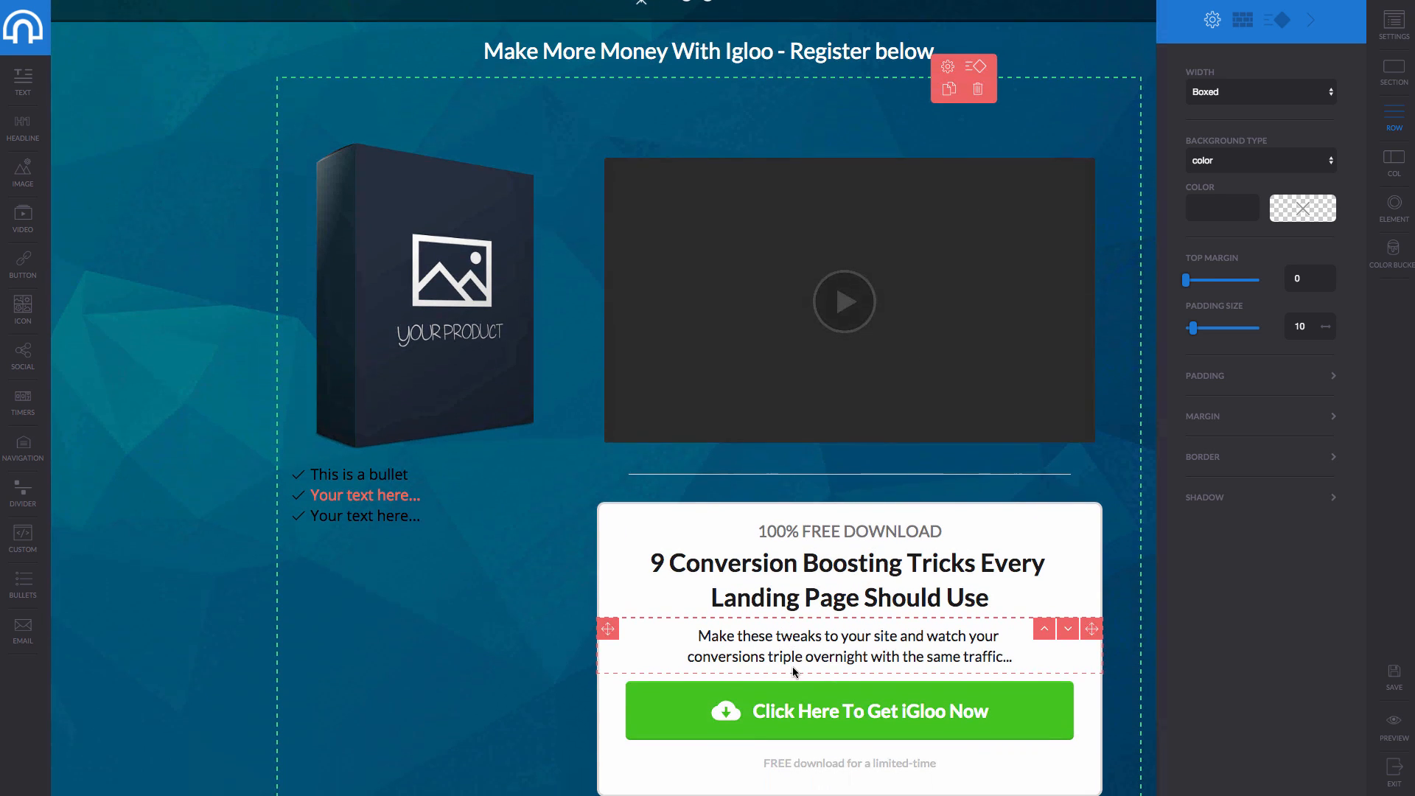
pyautogui.click(829, 682)
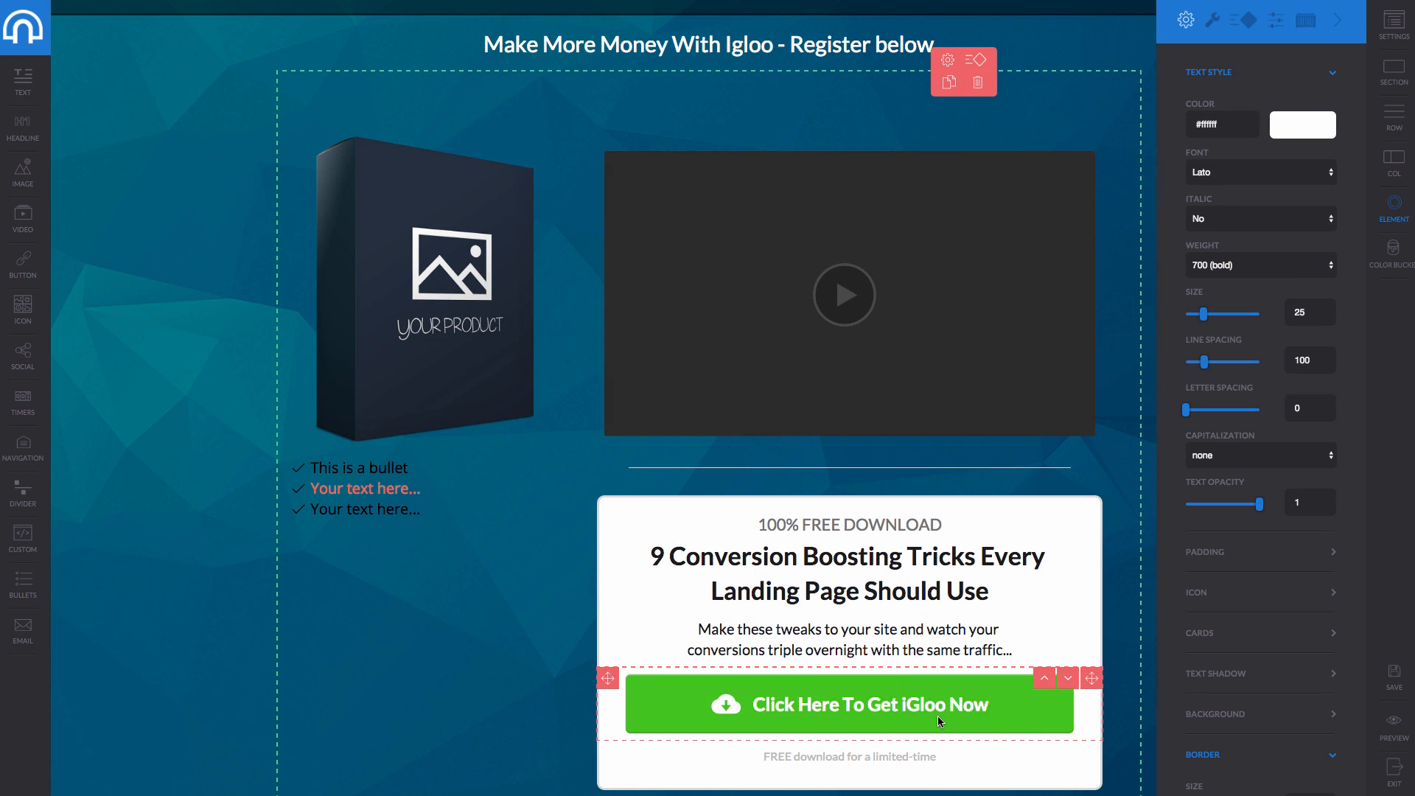
pyautogui.click(1214, 22)
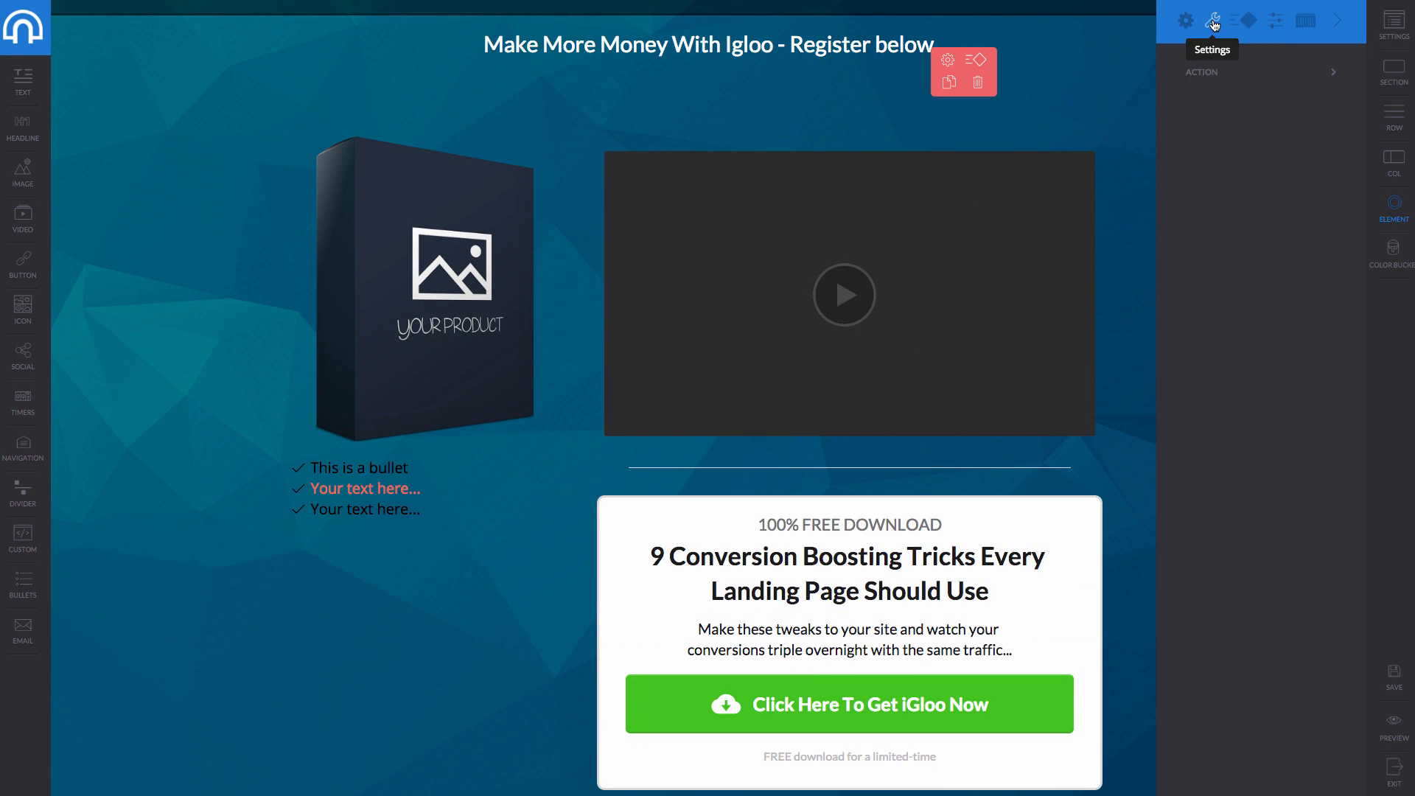
pyautogui.click(1305, 19)
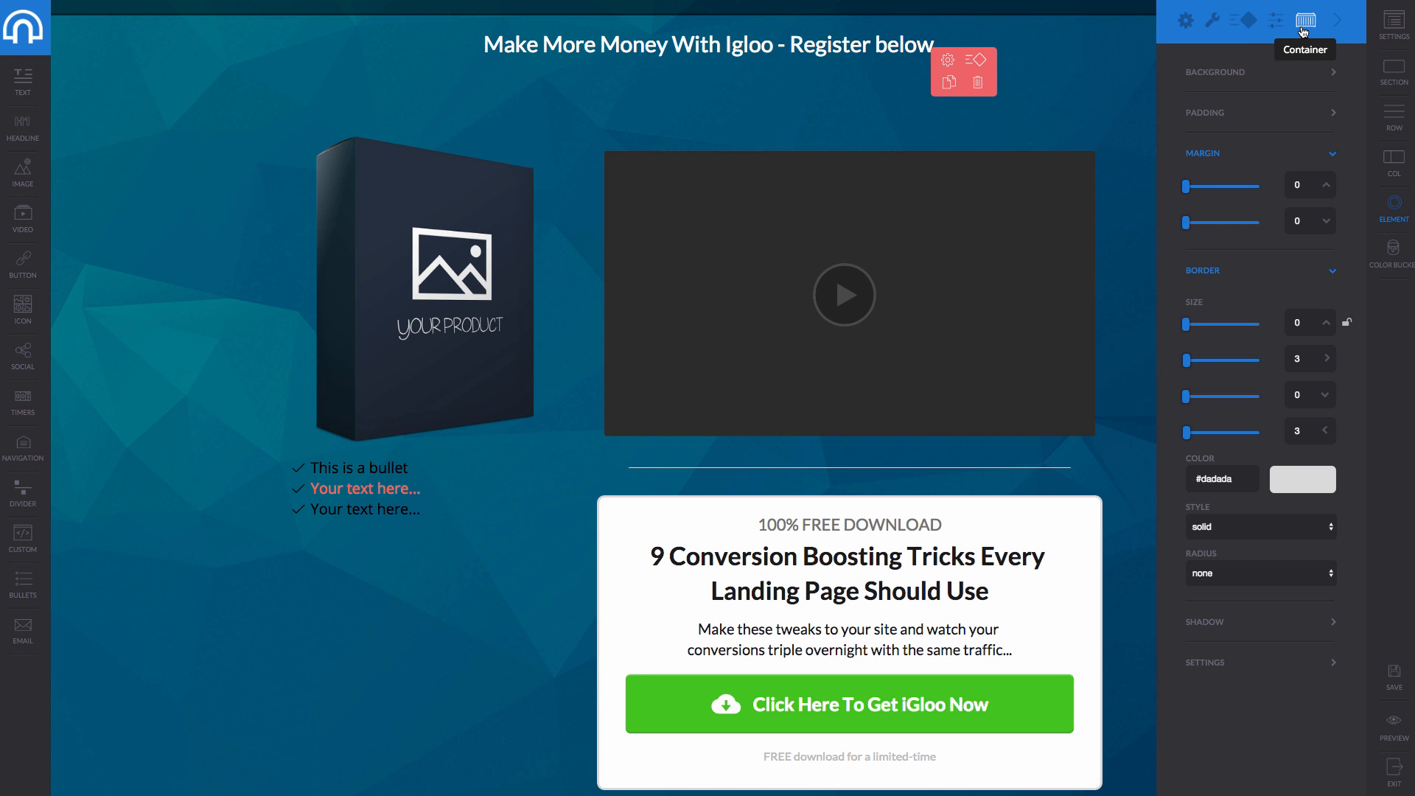
pyautogui.click(1262, 27)
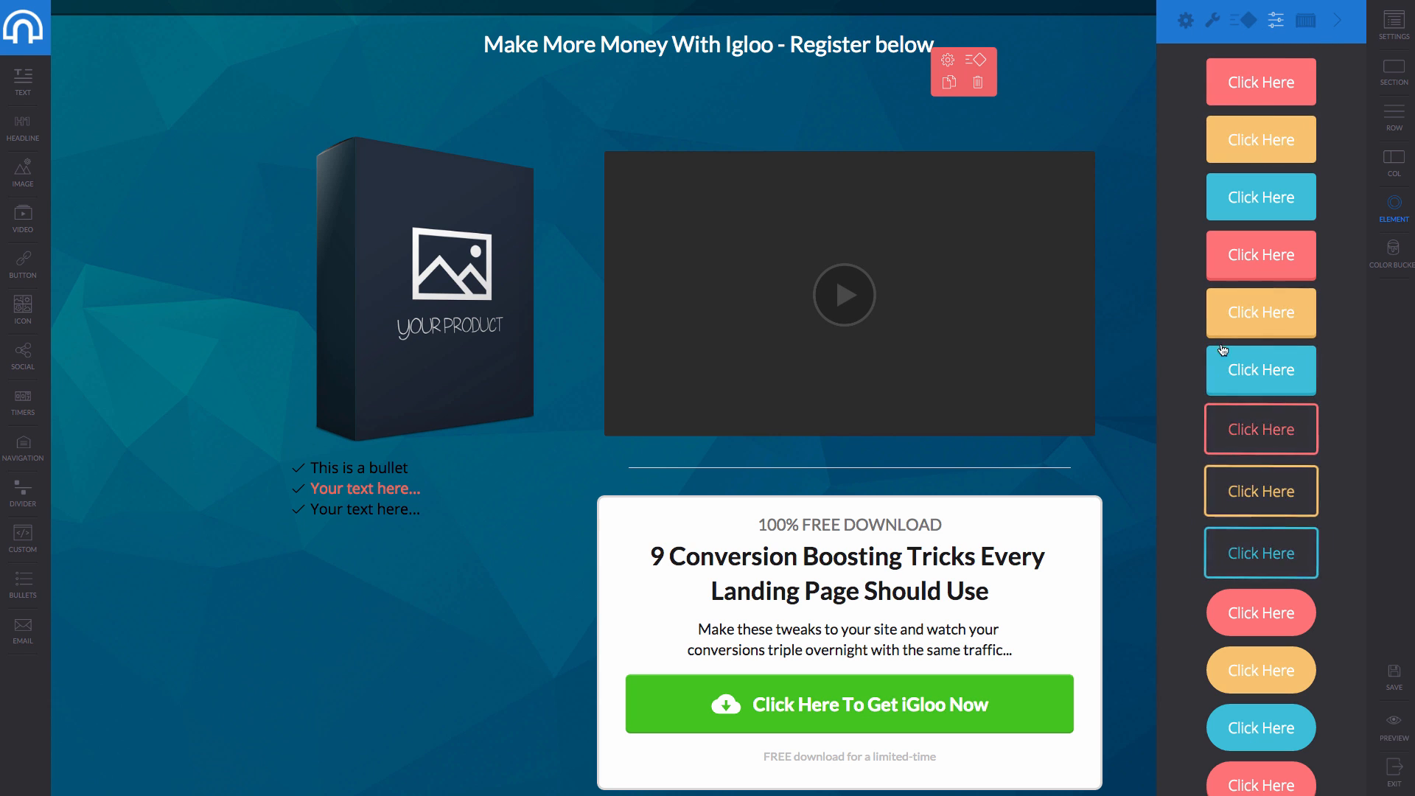
pyautogui.scroll(-8, 1282, 368)
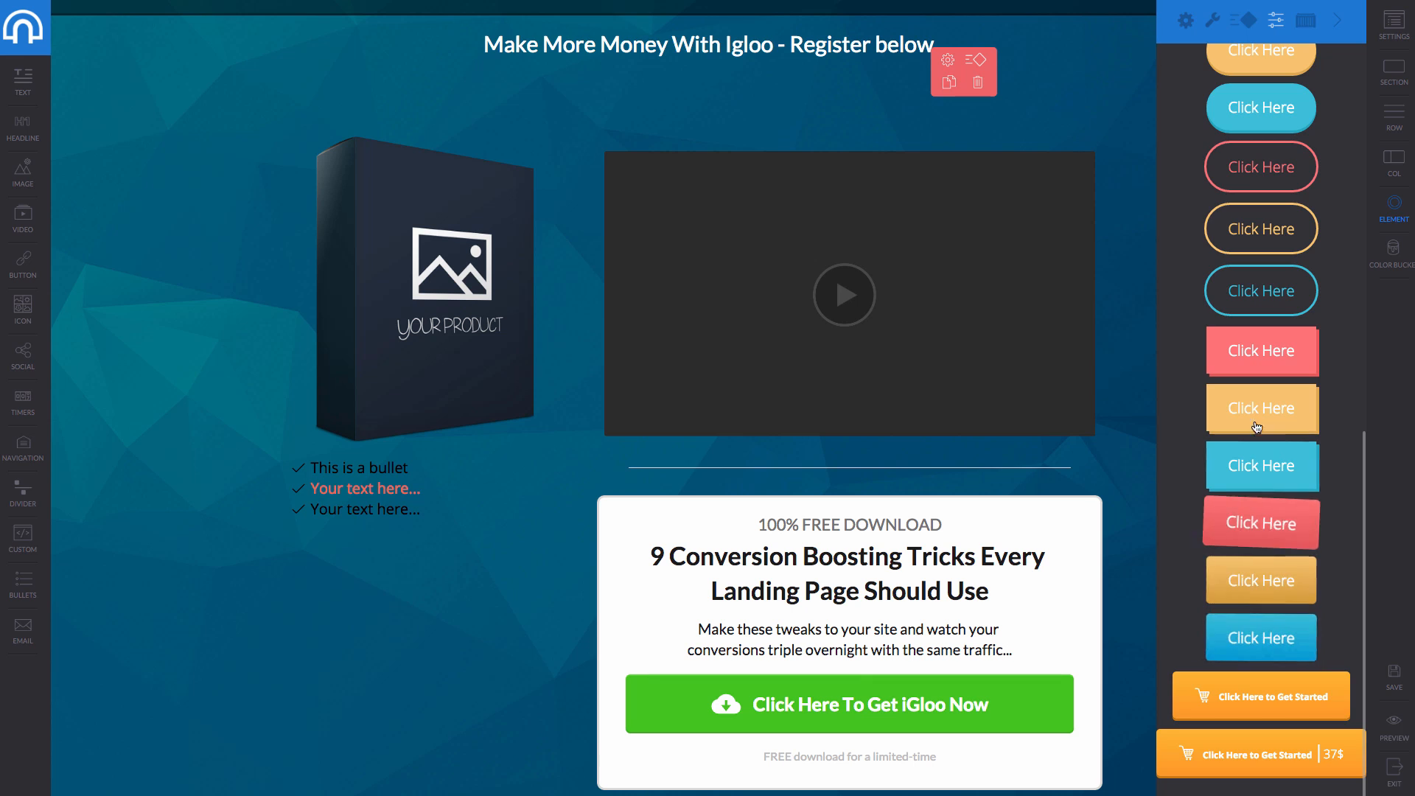
pyautogui.scroll(10, 1261, 407)
pyautogui.scroll(1, 861, 665)
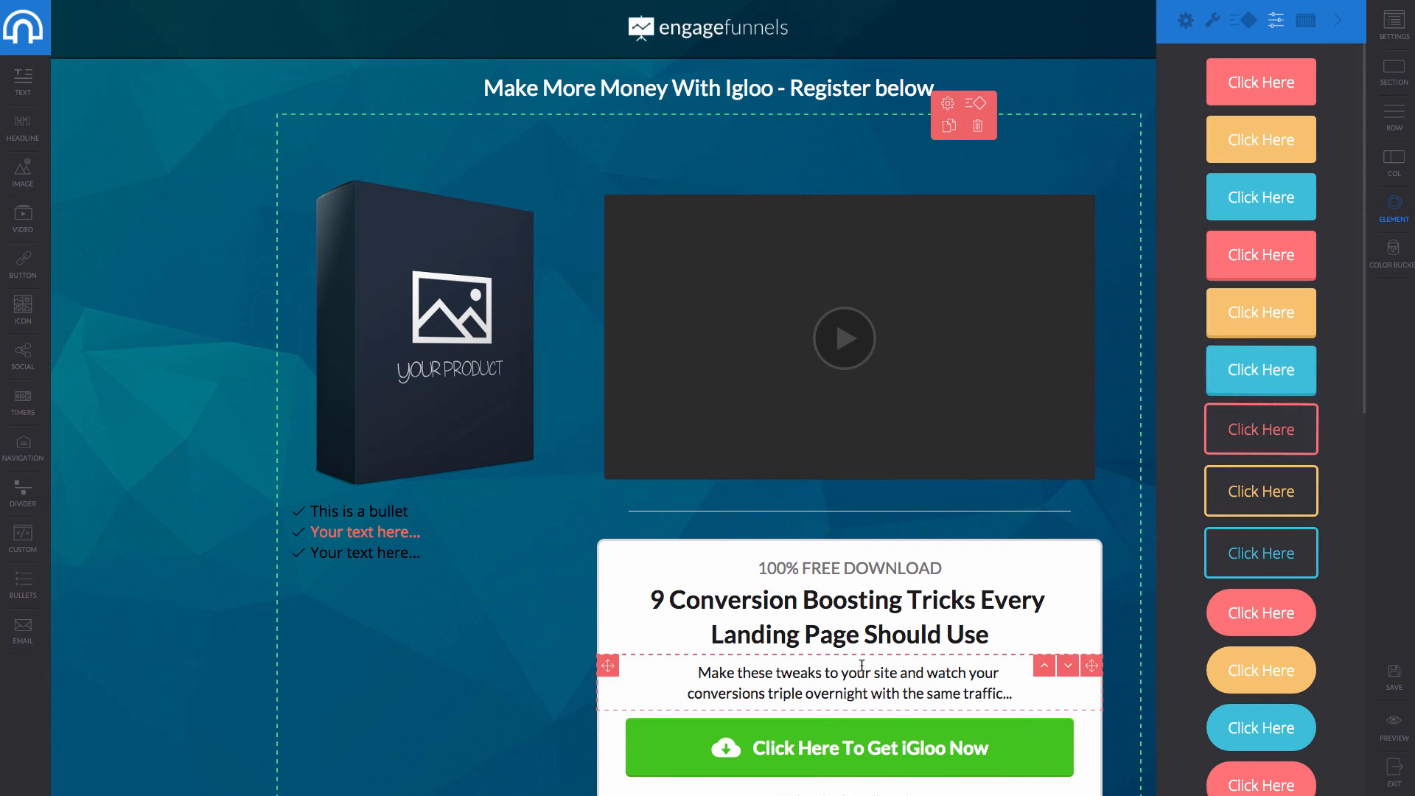
# Check the page title and description, then close the settings panel.
pyautogui.click(1396, 31)
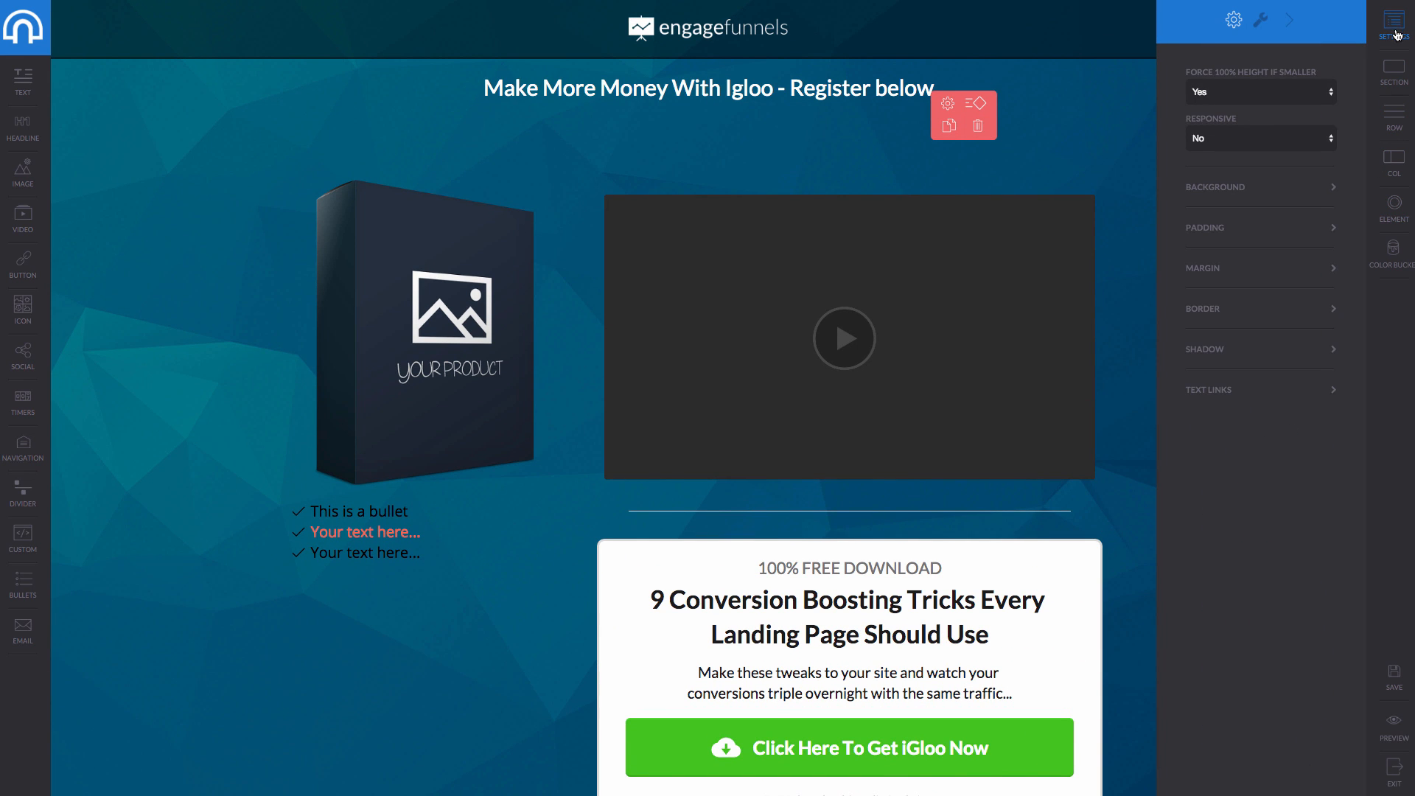
pyautogui.click(1266, 23)
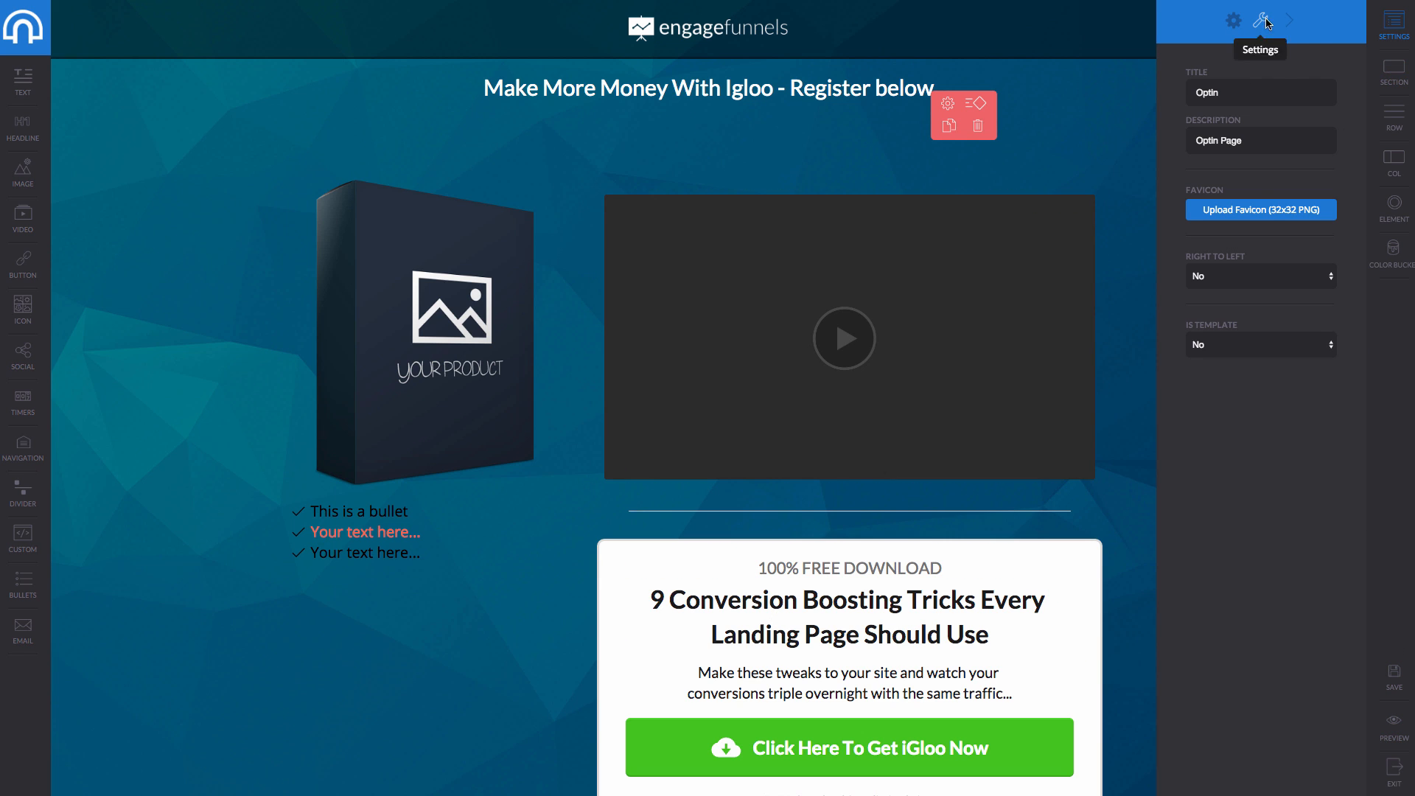
pyautogui.click(1289, 20)
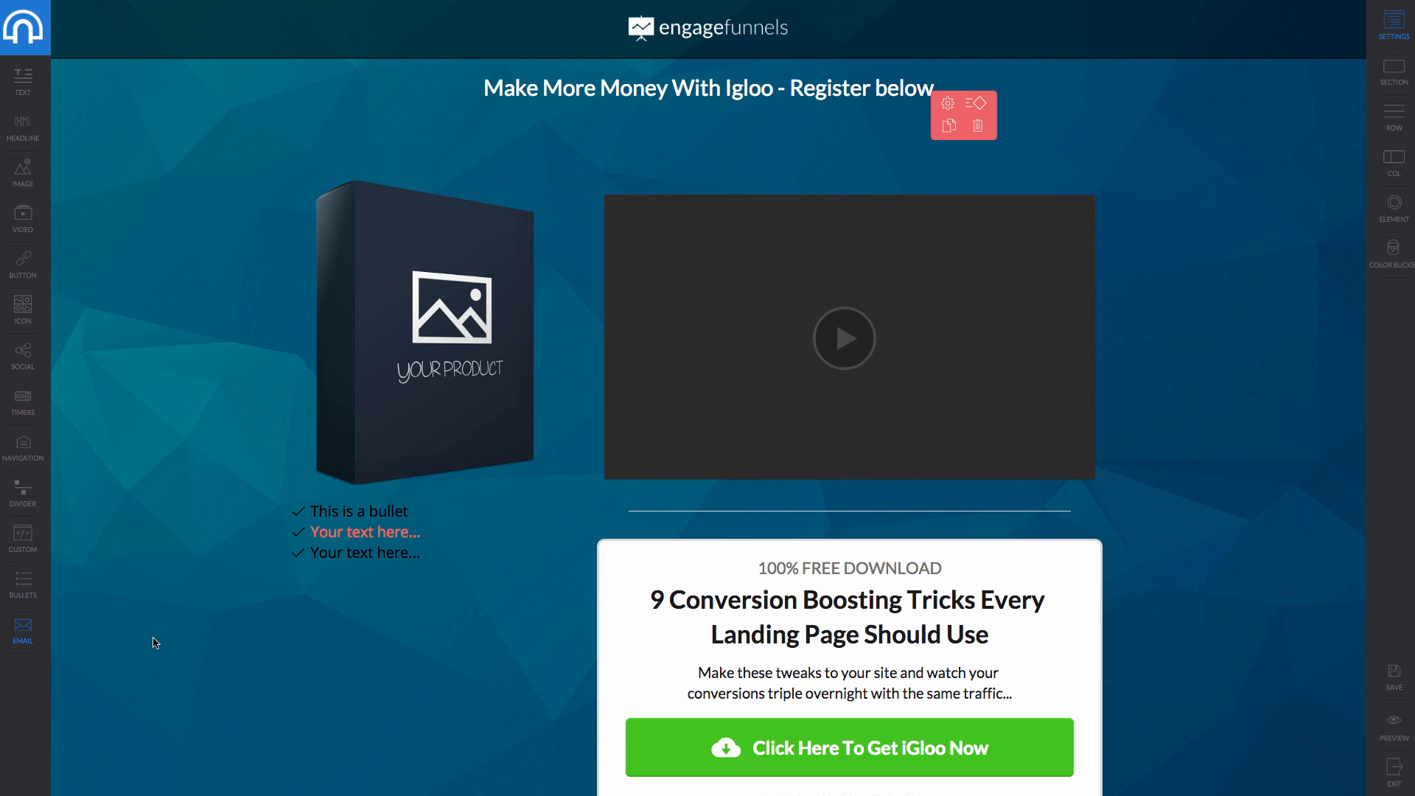
# Add a Name and Email opt-in form below the video and open its settings.
pyautogui.moveTo(154, 642); pyautogui.dragTo(762, 559)
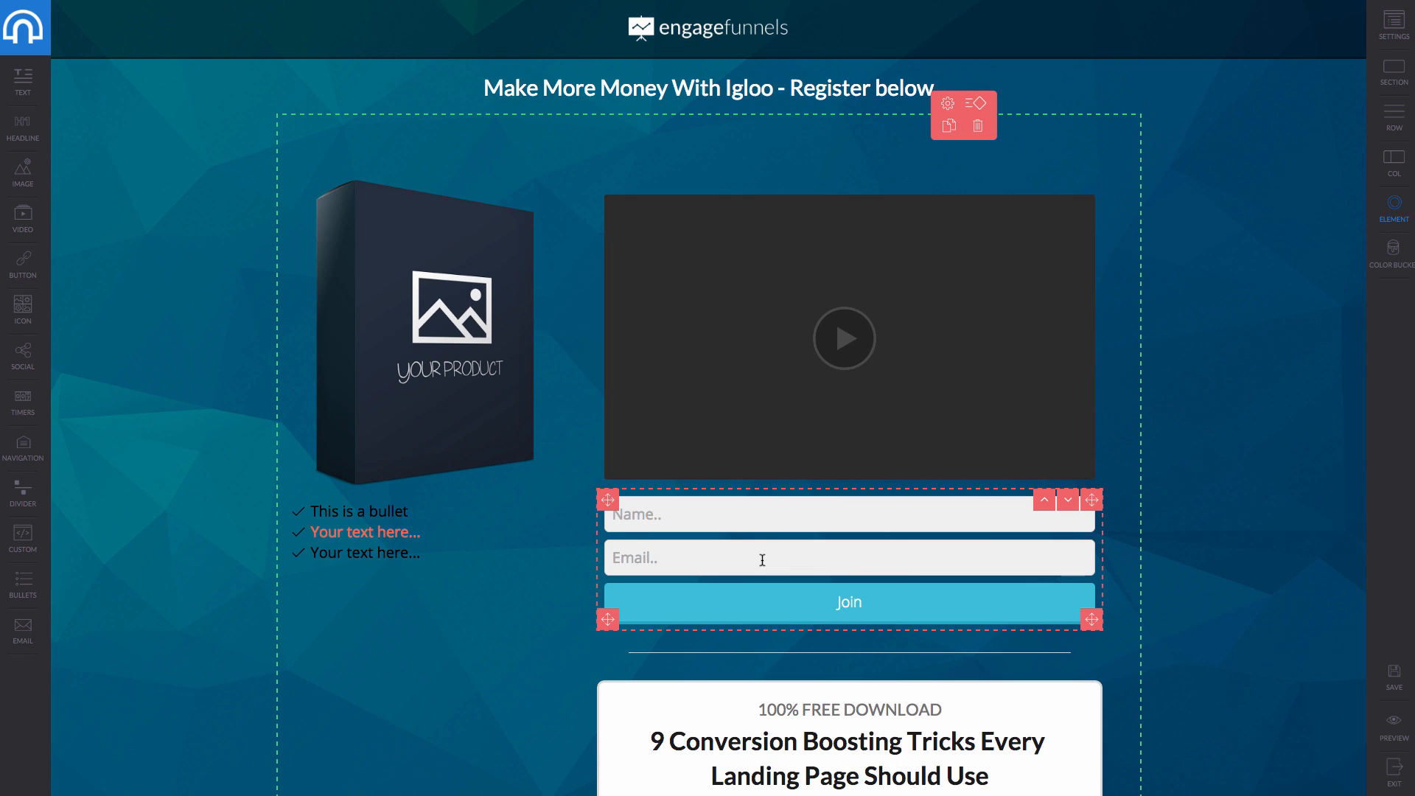
pyautogui.click(905, 570)
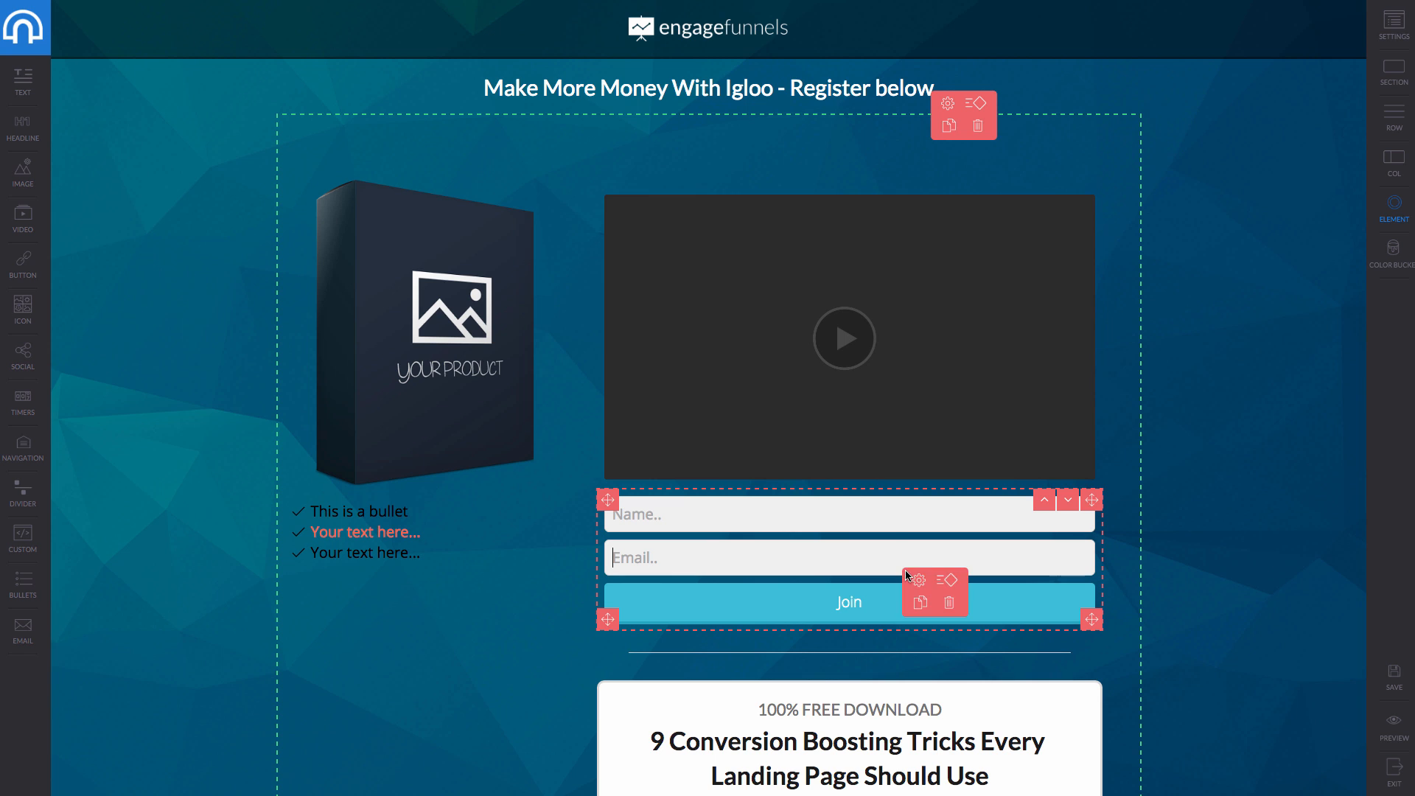
pyautogui.click(982, 568)
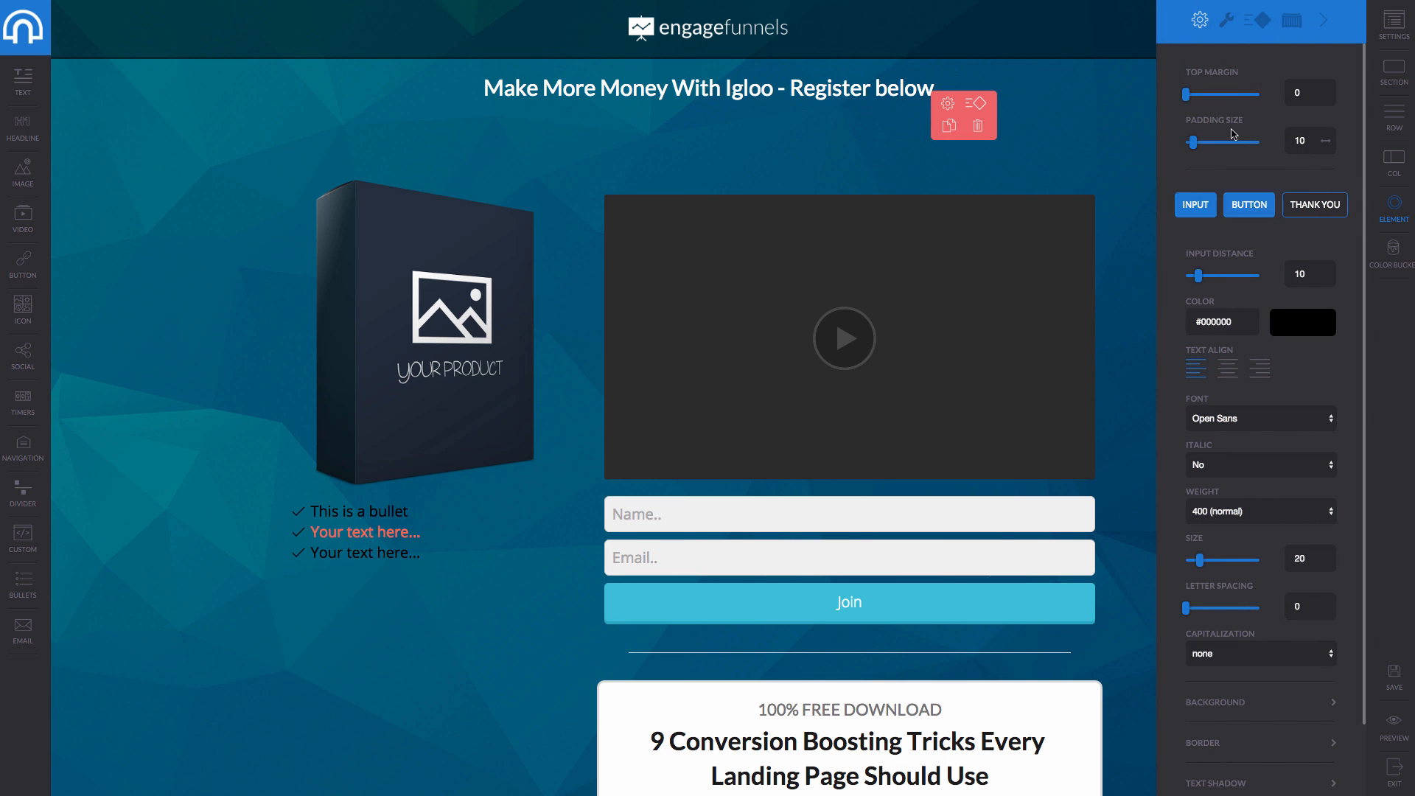
# Change the form's autoresponder from iGloo to Aweber.
pyautogui.click(1226, 20)
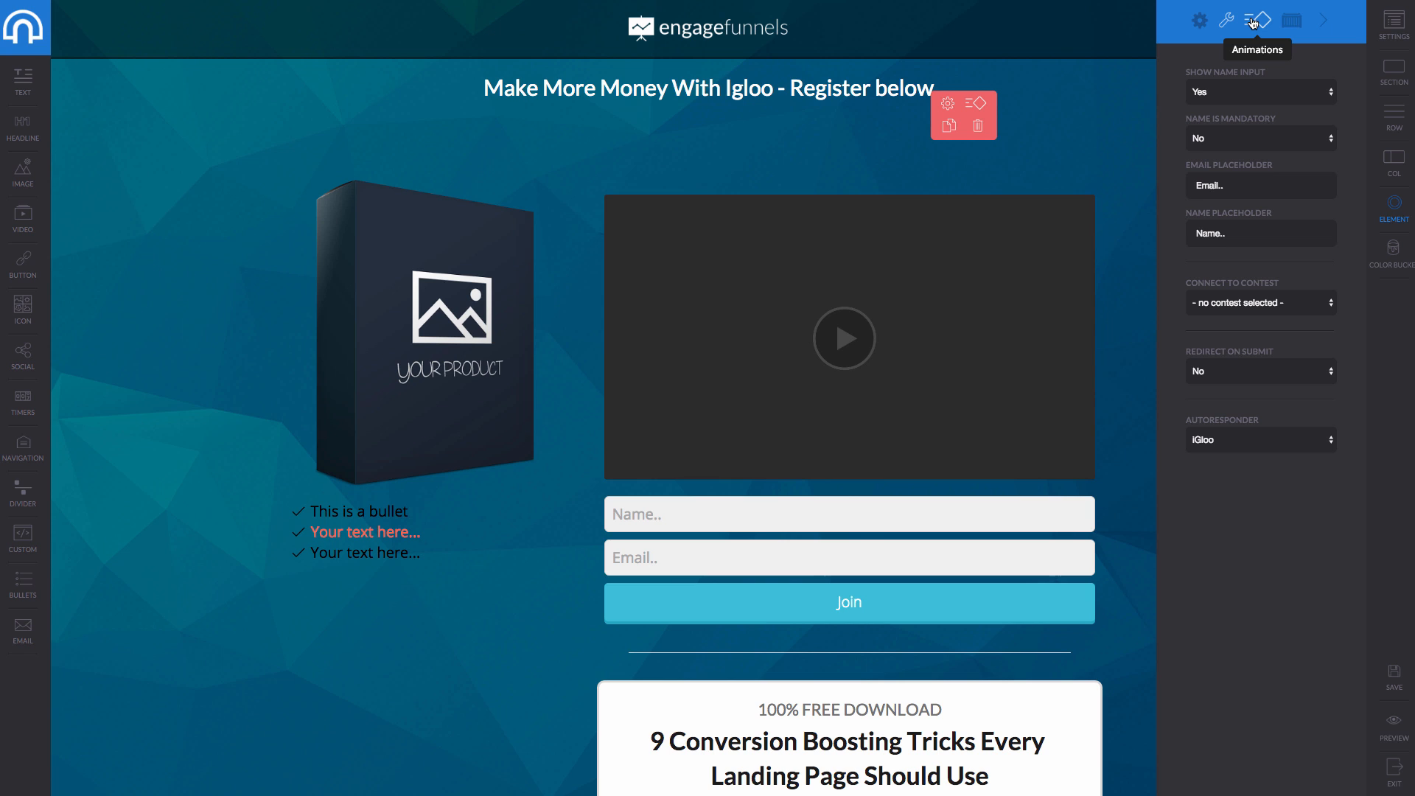
pyautogui.click(1253, 22)
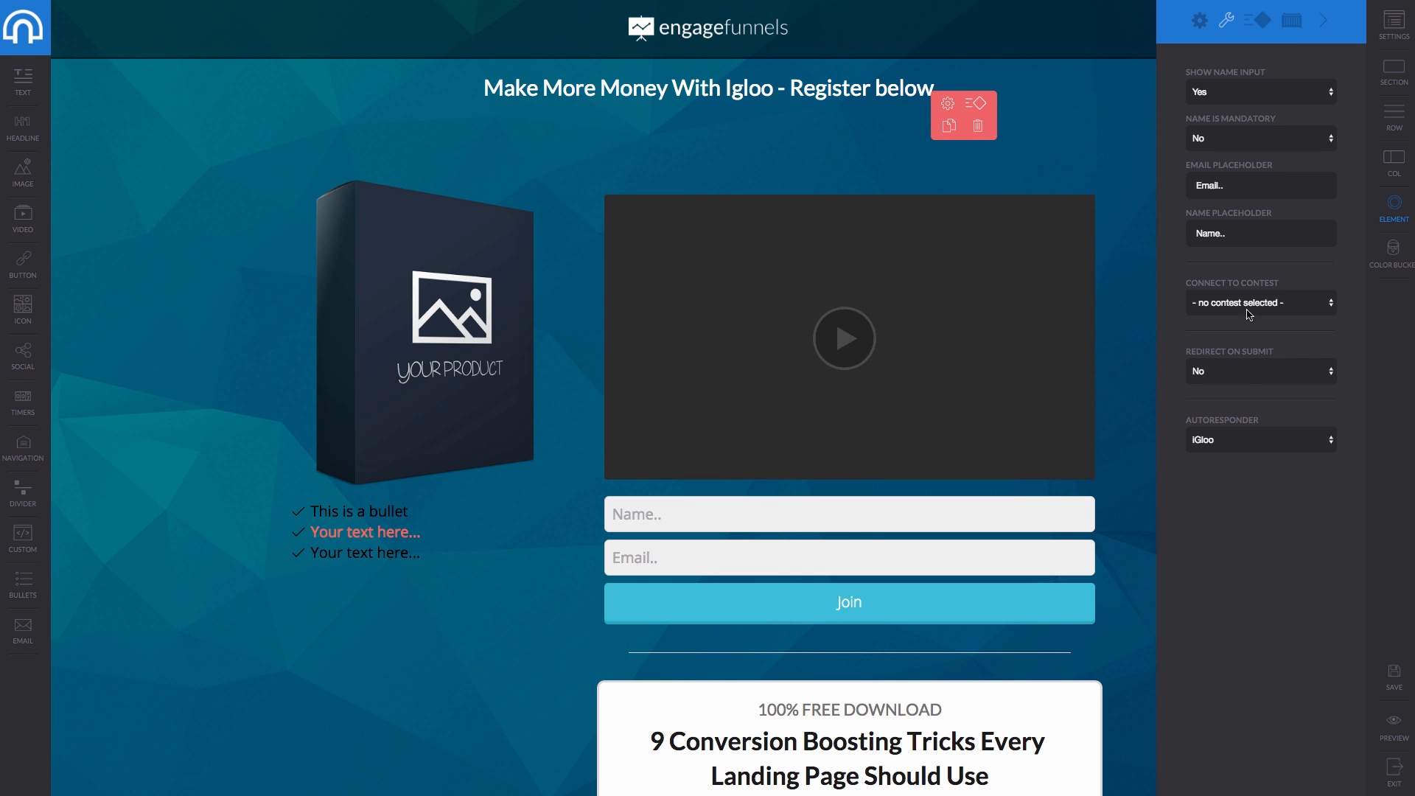
pyautogui.click(1253, 435)
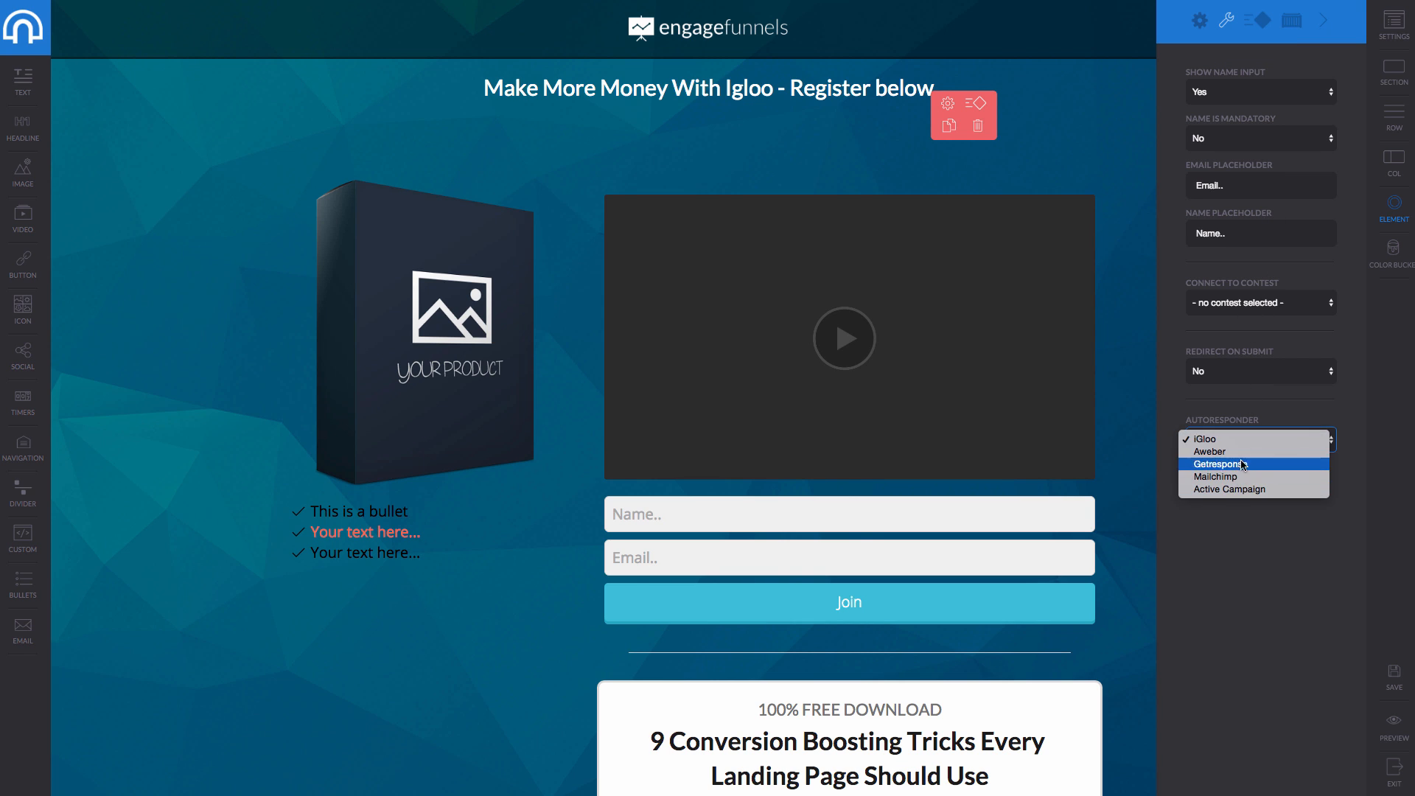
pyautogui.click(1245, 458)
pyautogui.click(1219, 487)
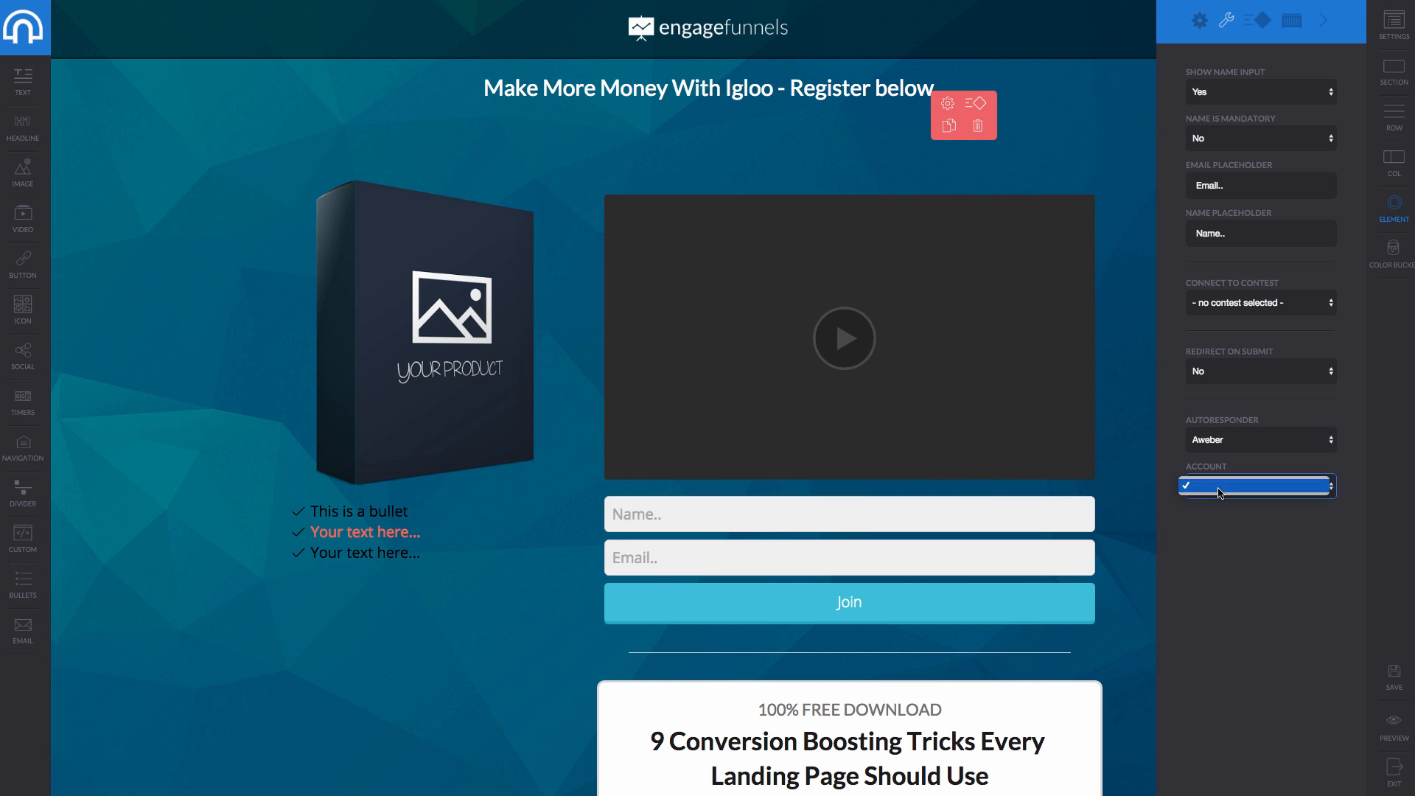
pyautogui.click(1241, 443)
pyautogui.click(1242, 442)
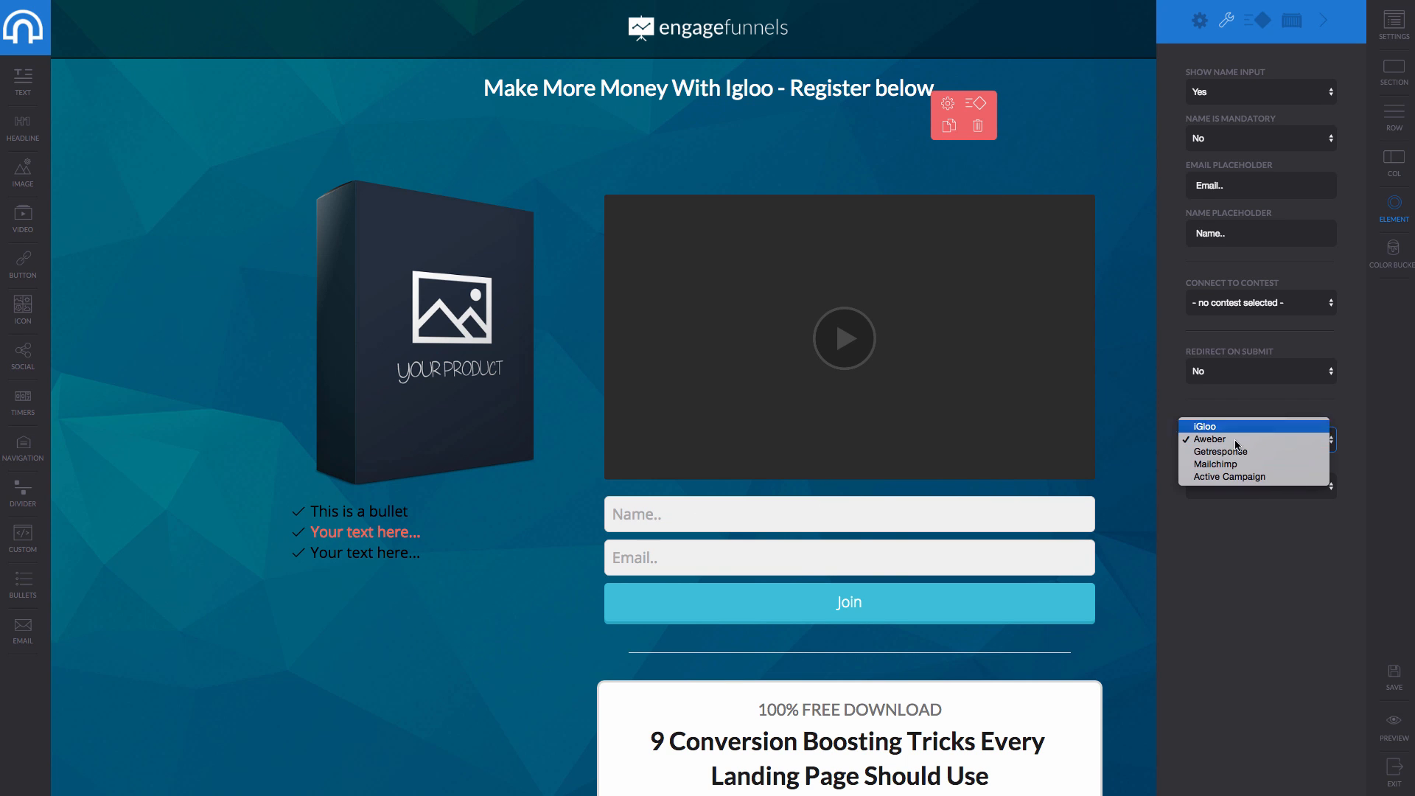
pyautogui.click(1247, 387)
# Leave the form connected to no contest and view its Animations options.
pyautogui.click(1243, 299)
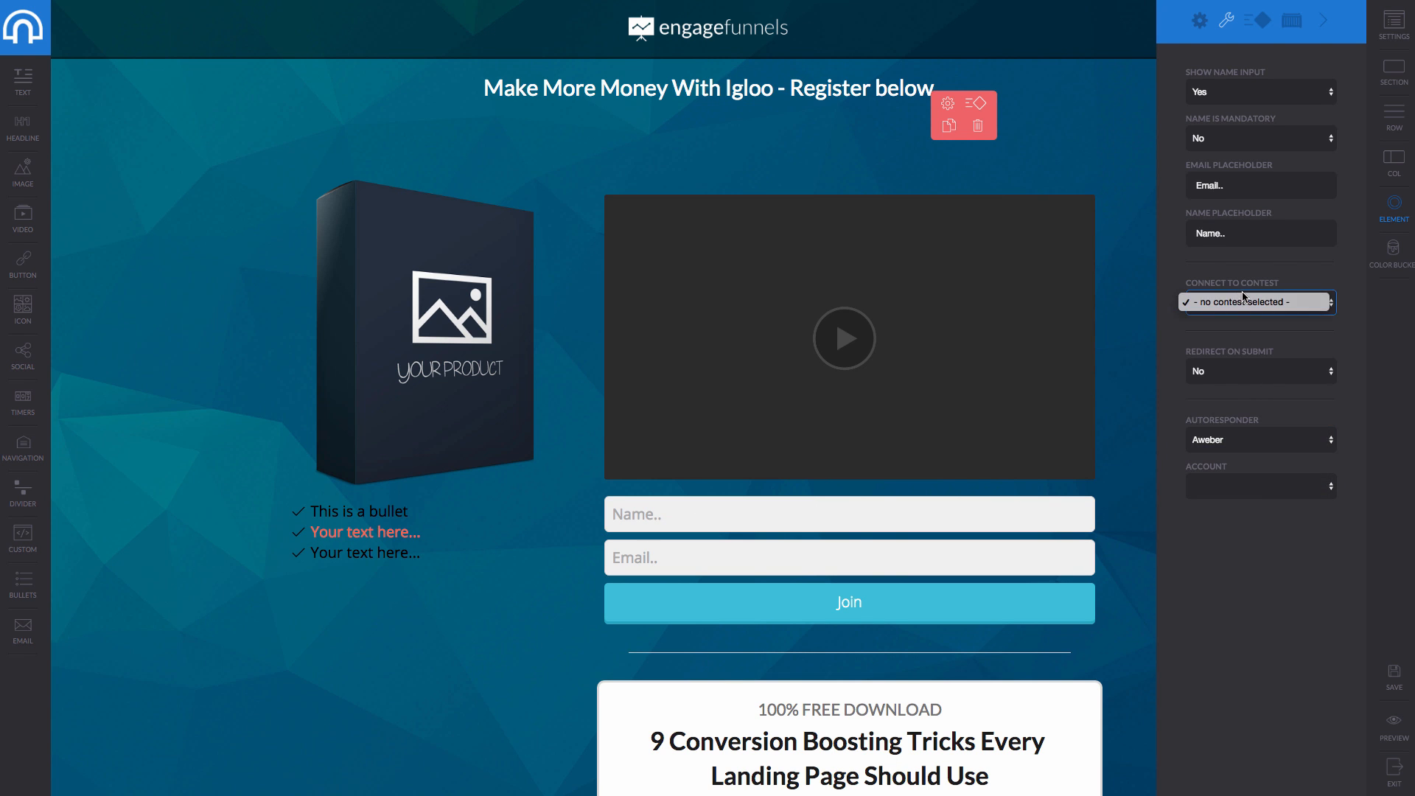
pyautogui.click(1179, 298)
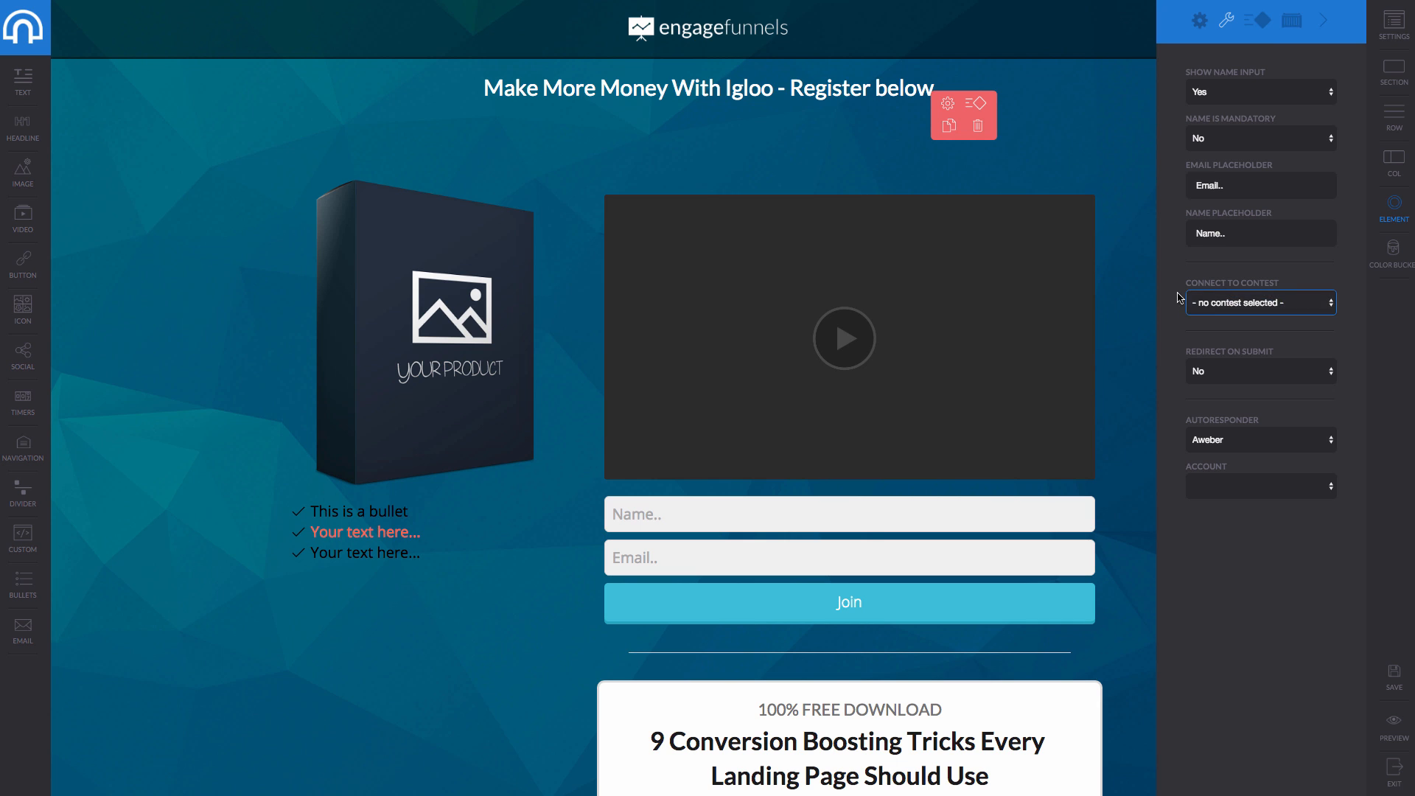
pyautogui.click(1256, 22)
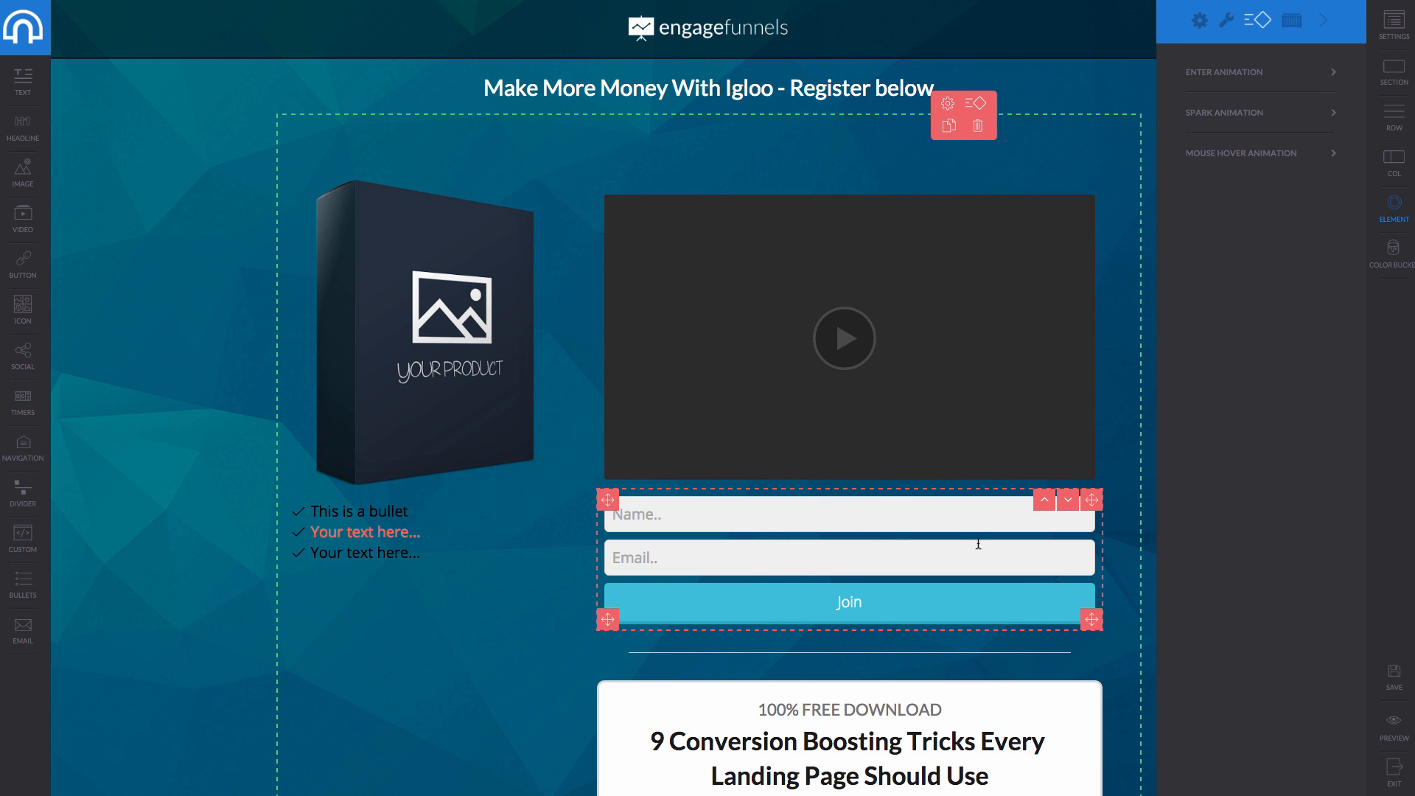
# Drag the opt-in form down the page beside the man's testimonial photo.
pyautogui.moveTo(1091, 500); pyautogui.dragTo(515, 600)
pyautogui.scroll(-4, 562, 250)
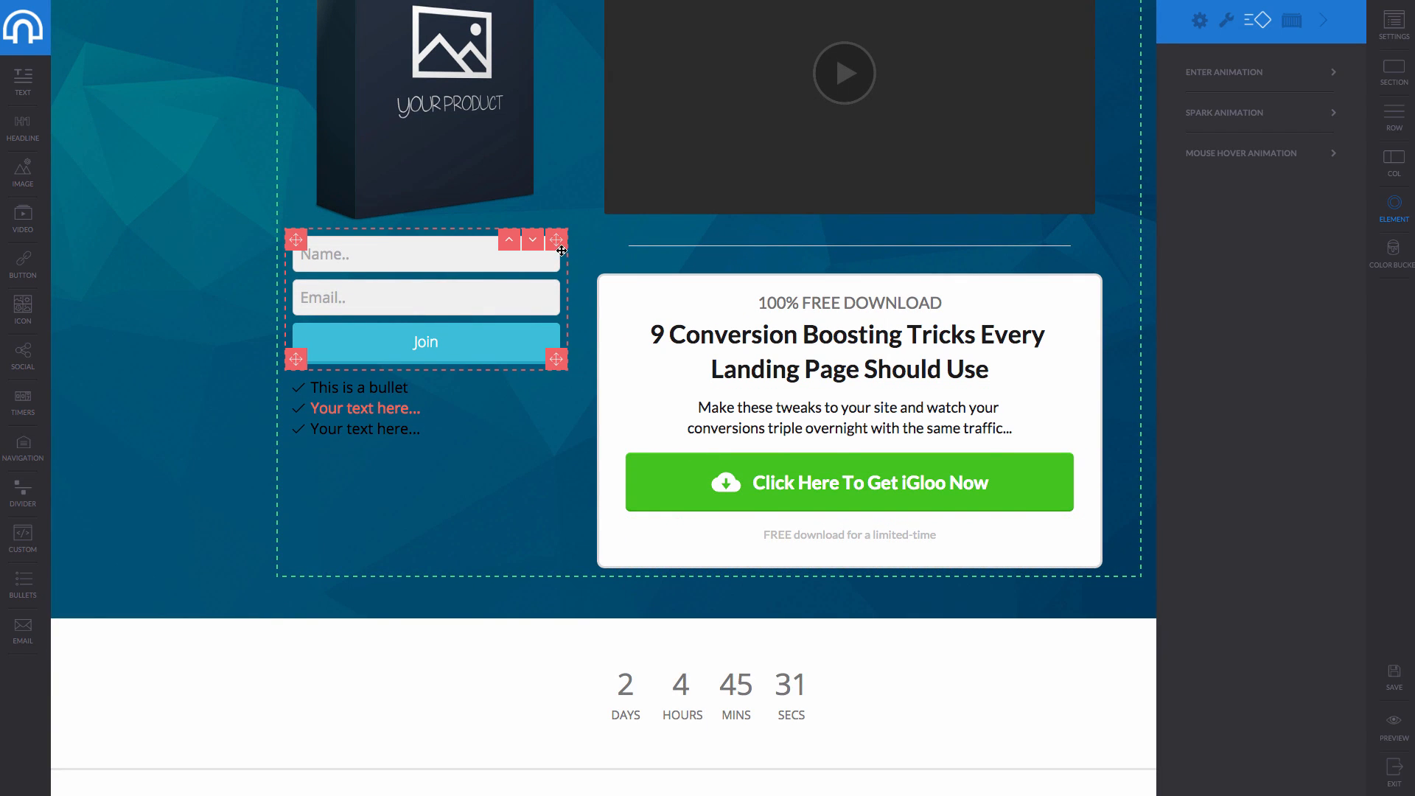
pyautogui.moveTo(661, 648); pyautogui.dragTo(756, 731)
pyautogui.scroll(-4, 756, 730)
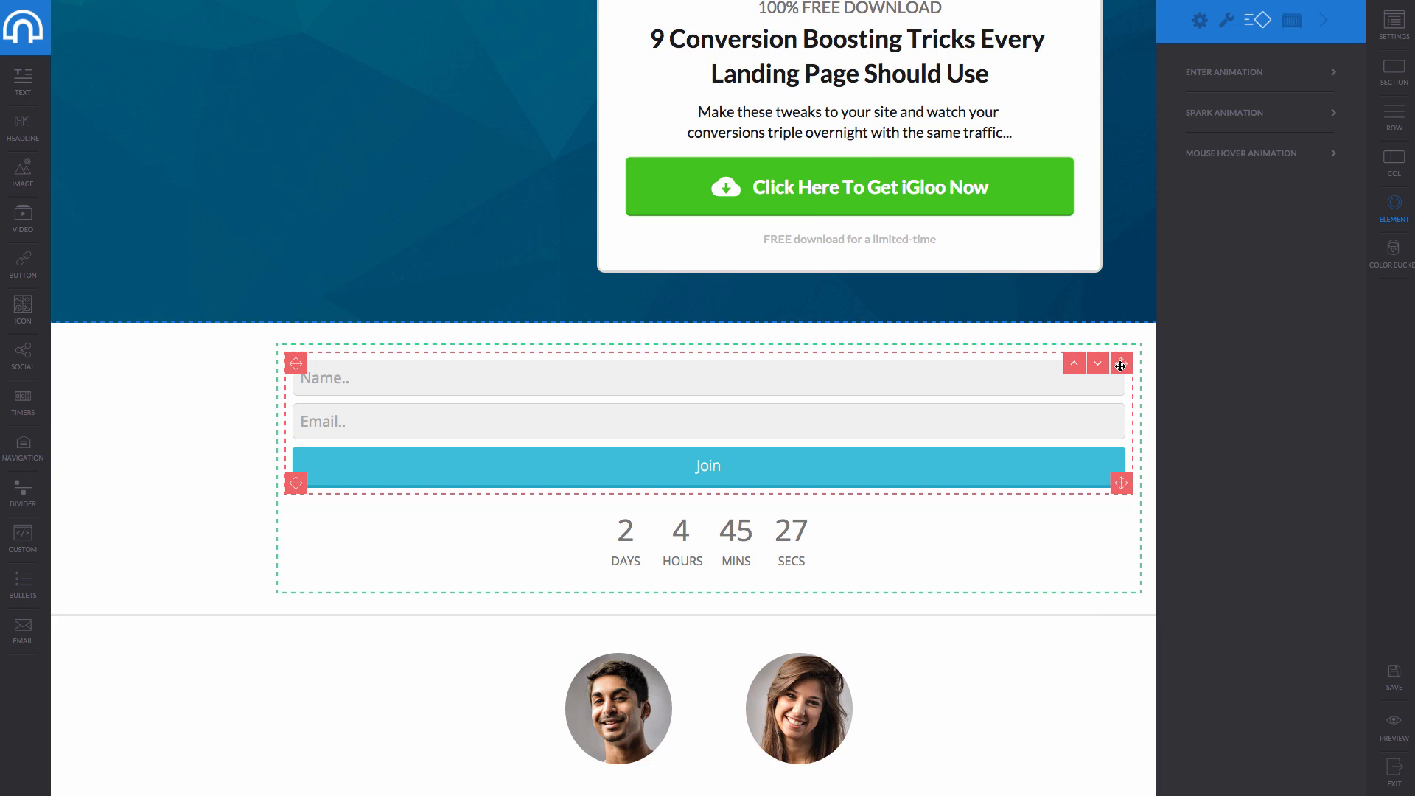
pyautogui.moveTo(1122, 367); pyautogui.dragTo(957, 673)
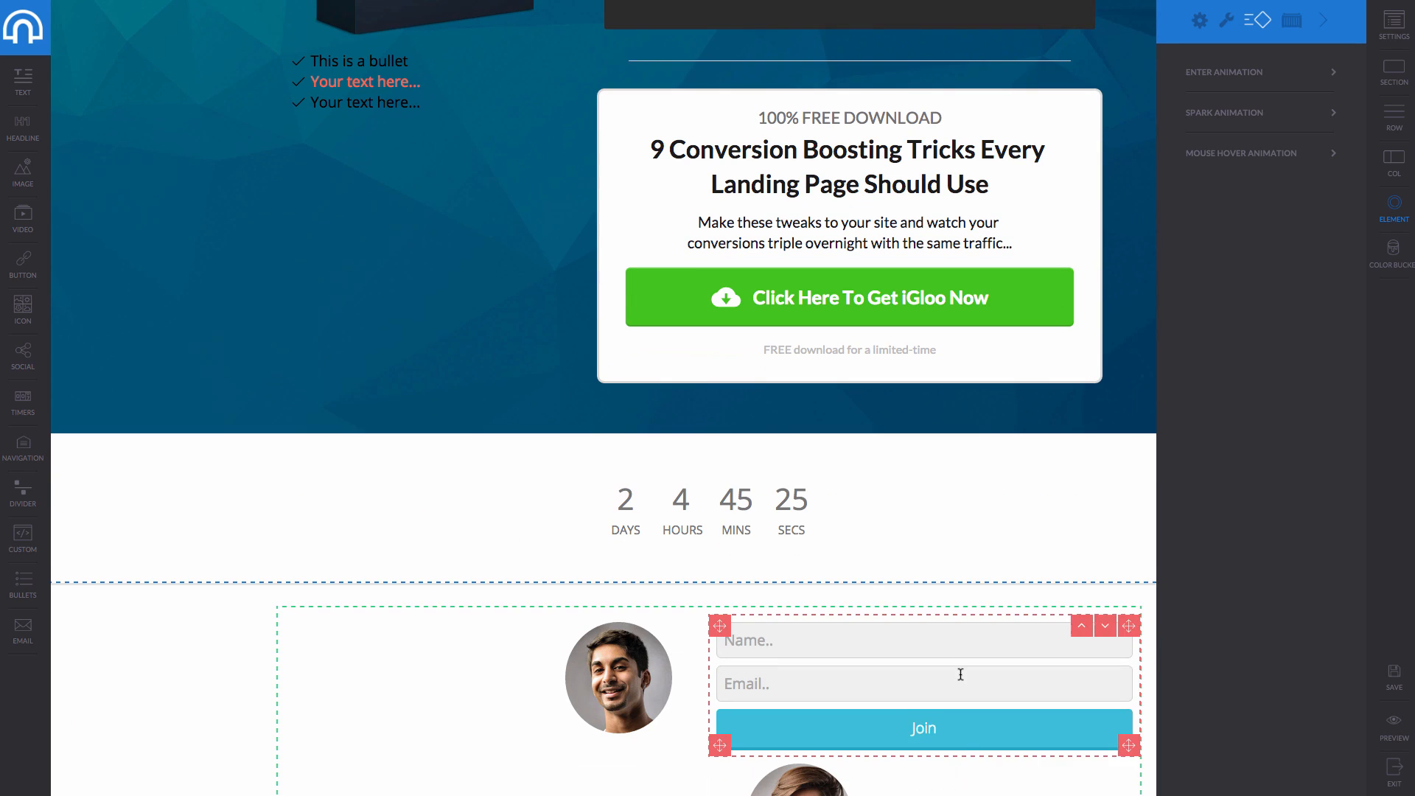
pyautogui.scroll(-2, 957, 673)
pyautogui.moveTo(929, 794); pyautogui.dragTo(1000, 692)
pyautogui.scroll(-2, 1001, 693)
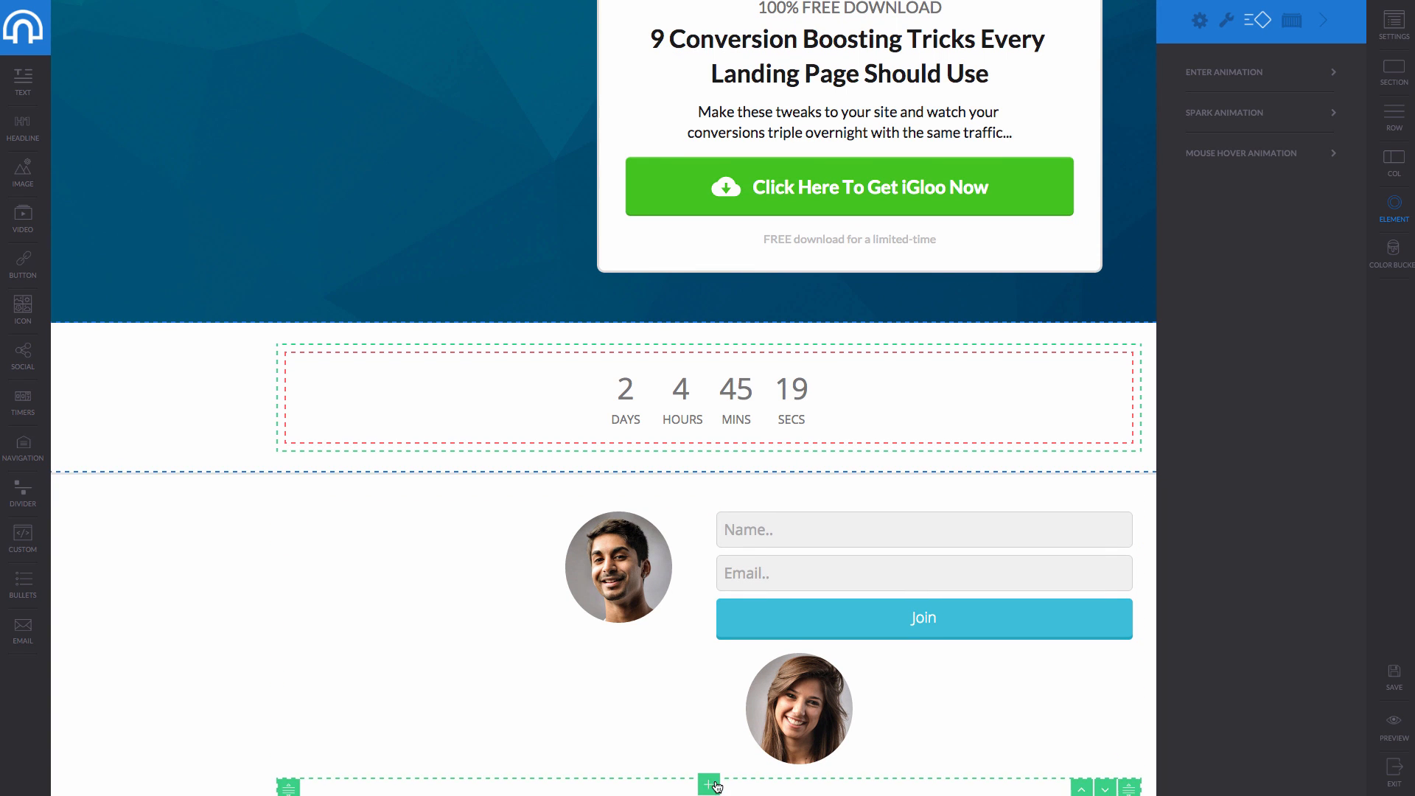
# Drop the form into a new one-column row below the testimonials, deleting the spare two-column row.
pyautogui.click(714, 783)
pyautogui.scroll(-4, 664, 700)
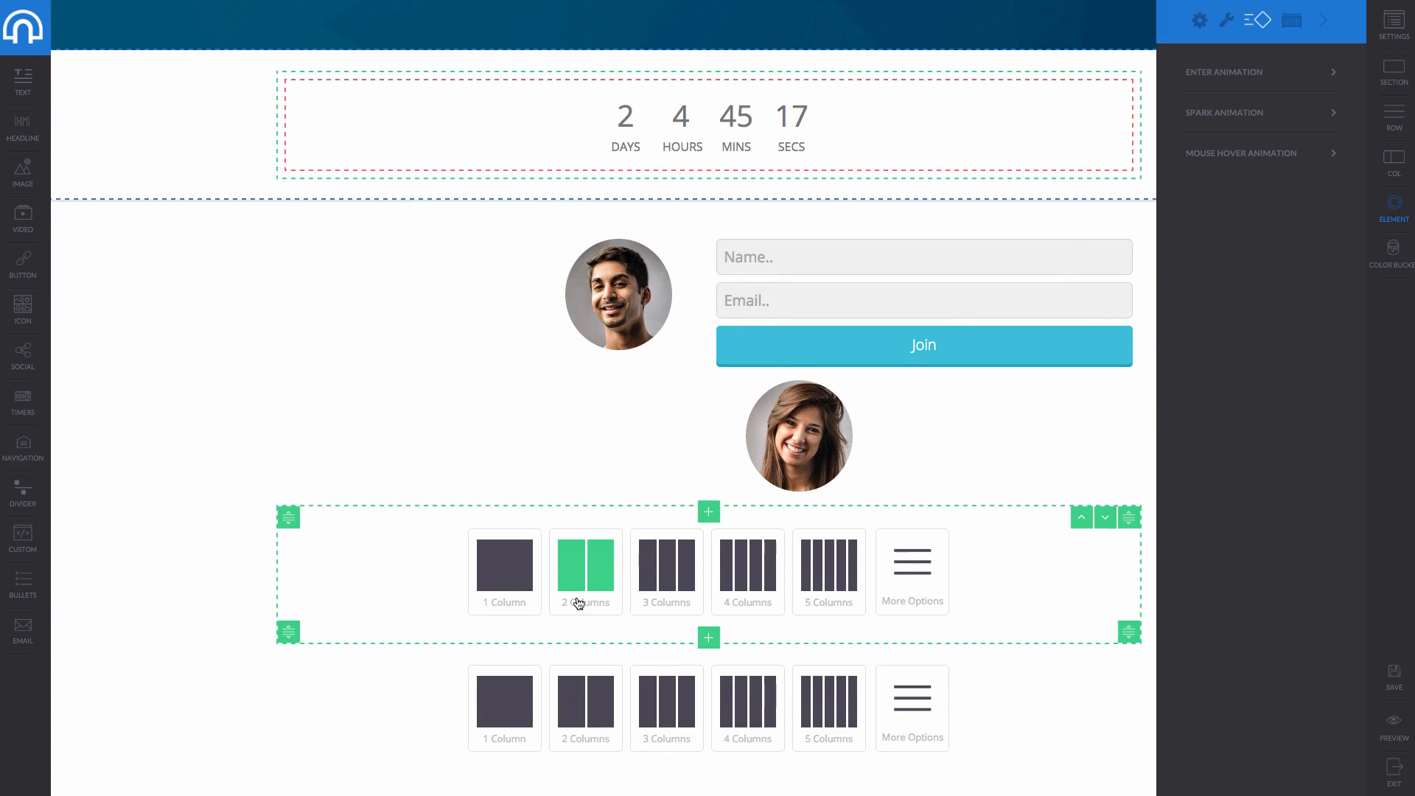
pyautogui.click(513, 582)
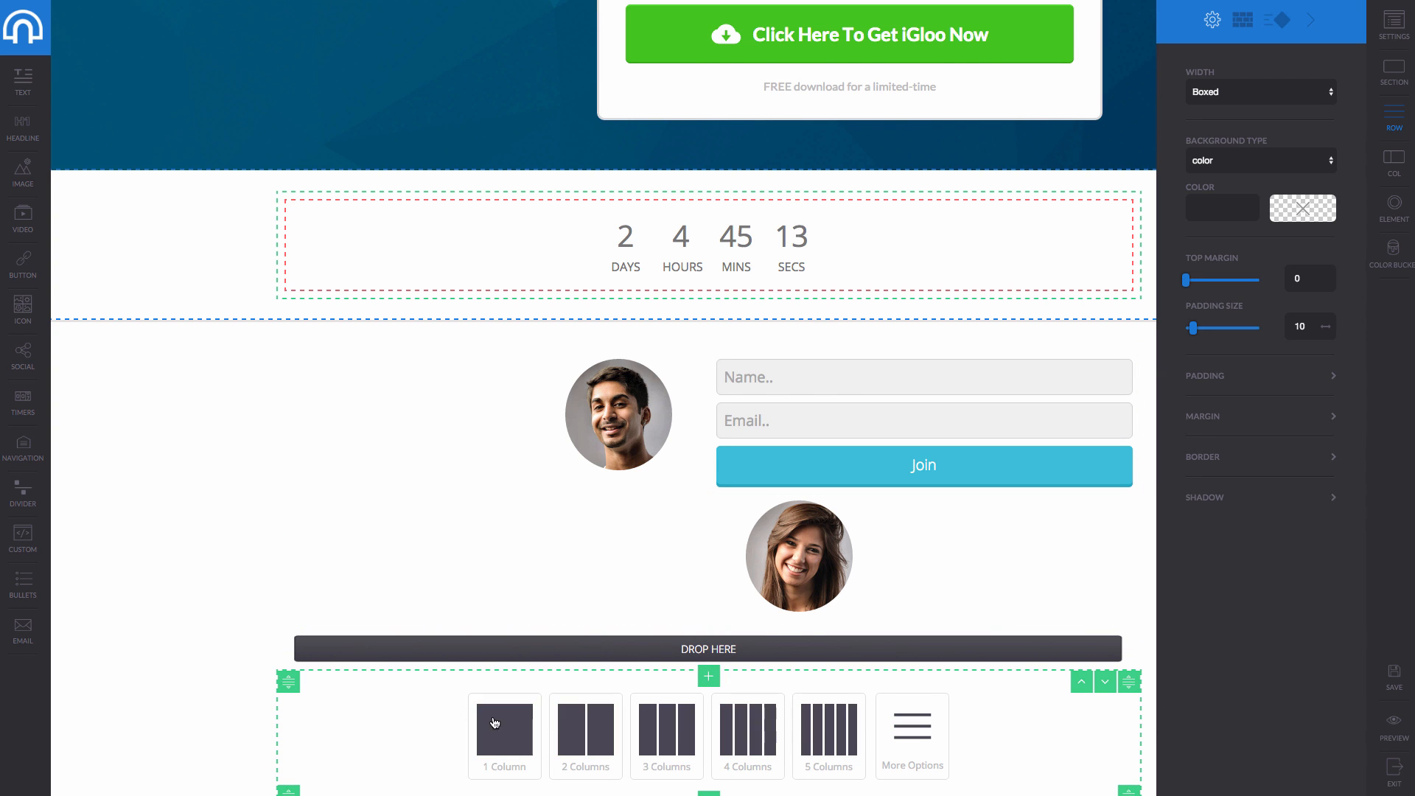
pyautogui.click(597, 722)
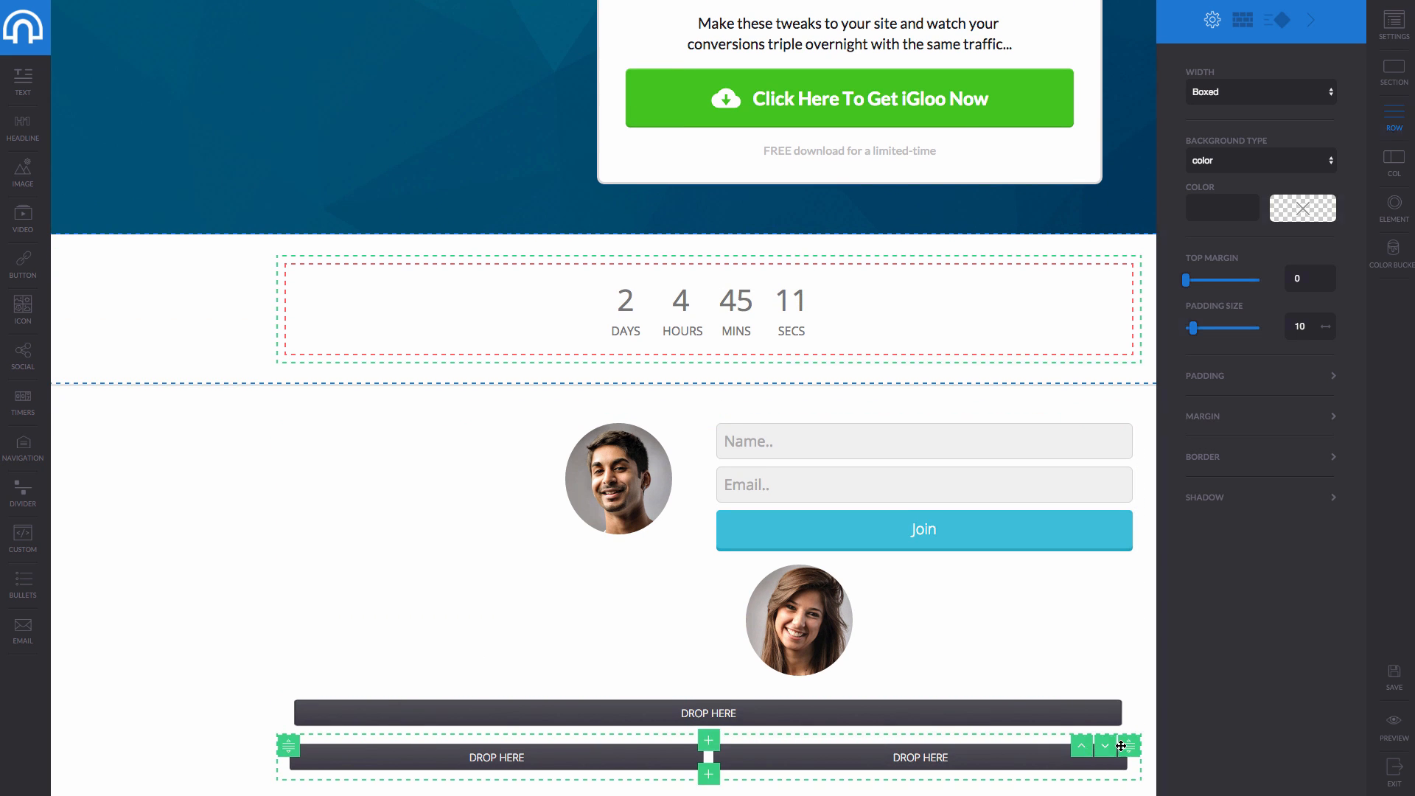
pyautogui.moveTo(1054, 781)
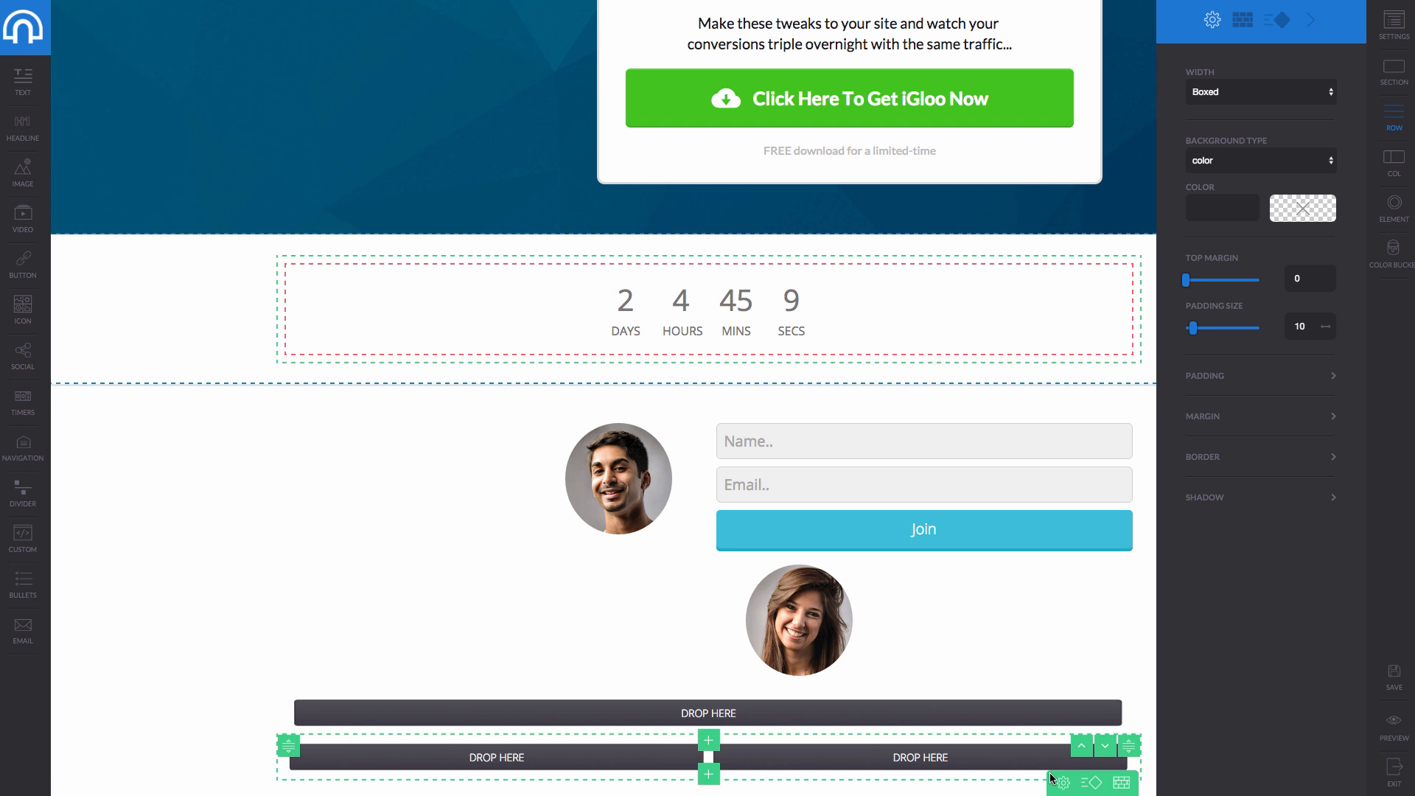
pyautogui.scroll(-1, 1083, 789)
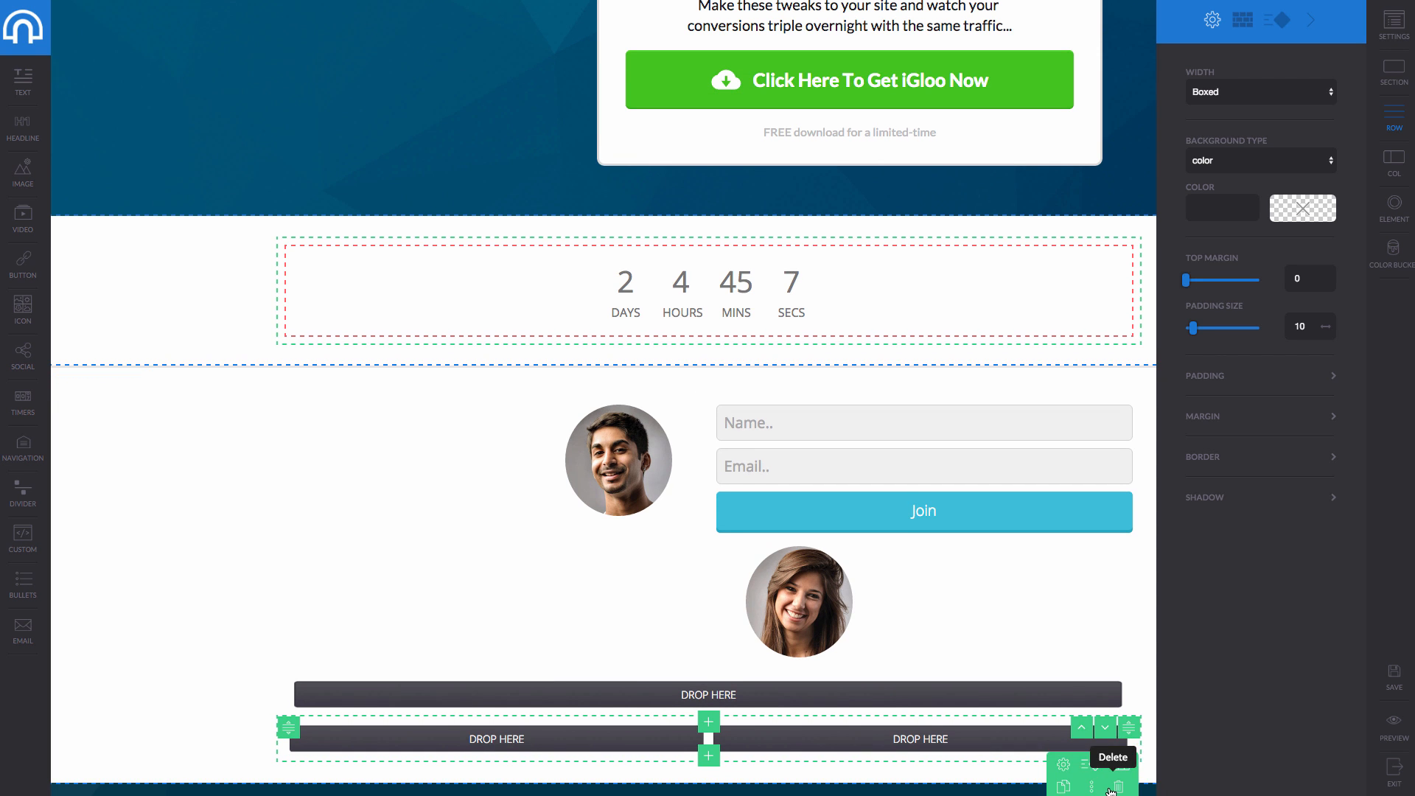
pyautogui.click(1119, 786)
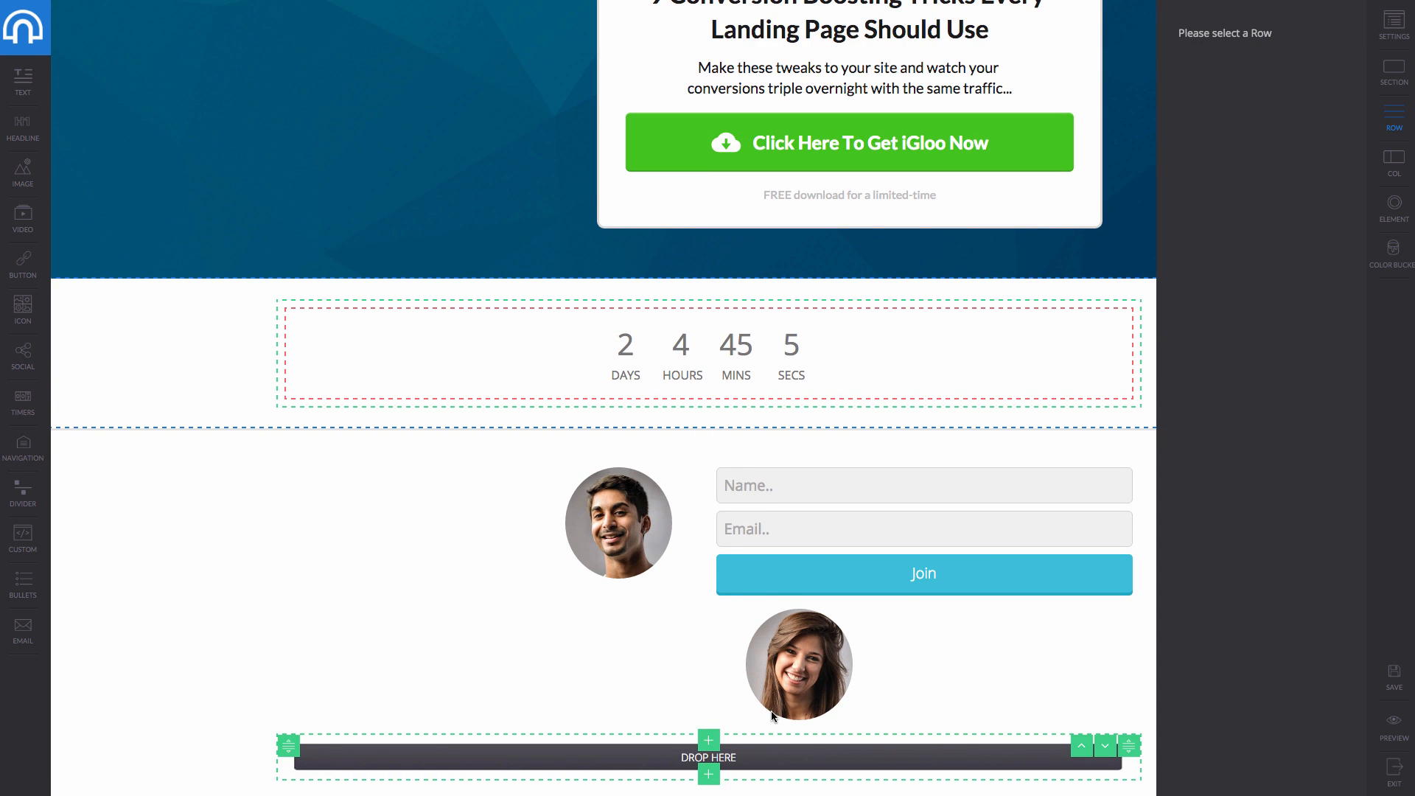
pyautogui.moveTo(1132, 471); pyautogui.dragTo(772, 769)
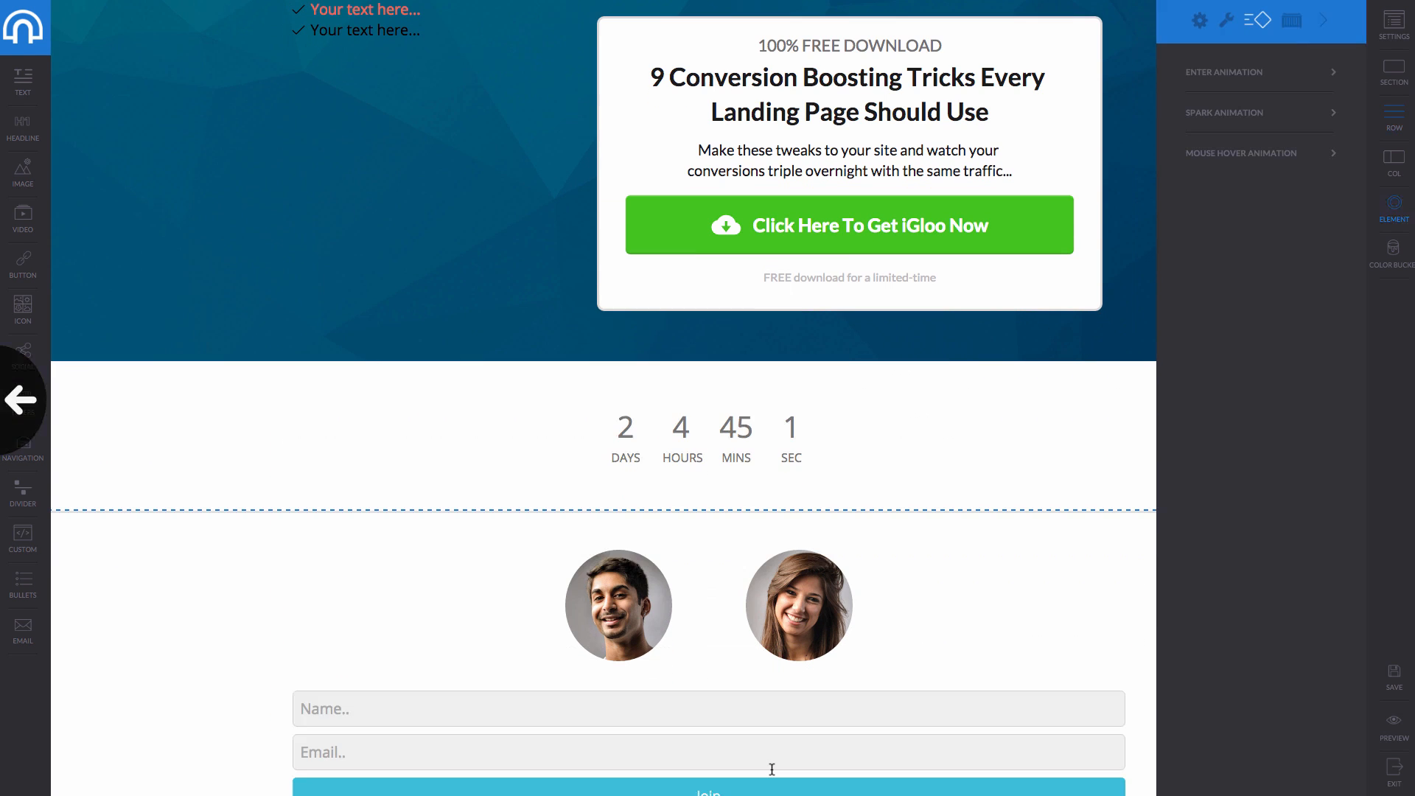
pyautogui.scroll(-1, 743, 738)
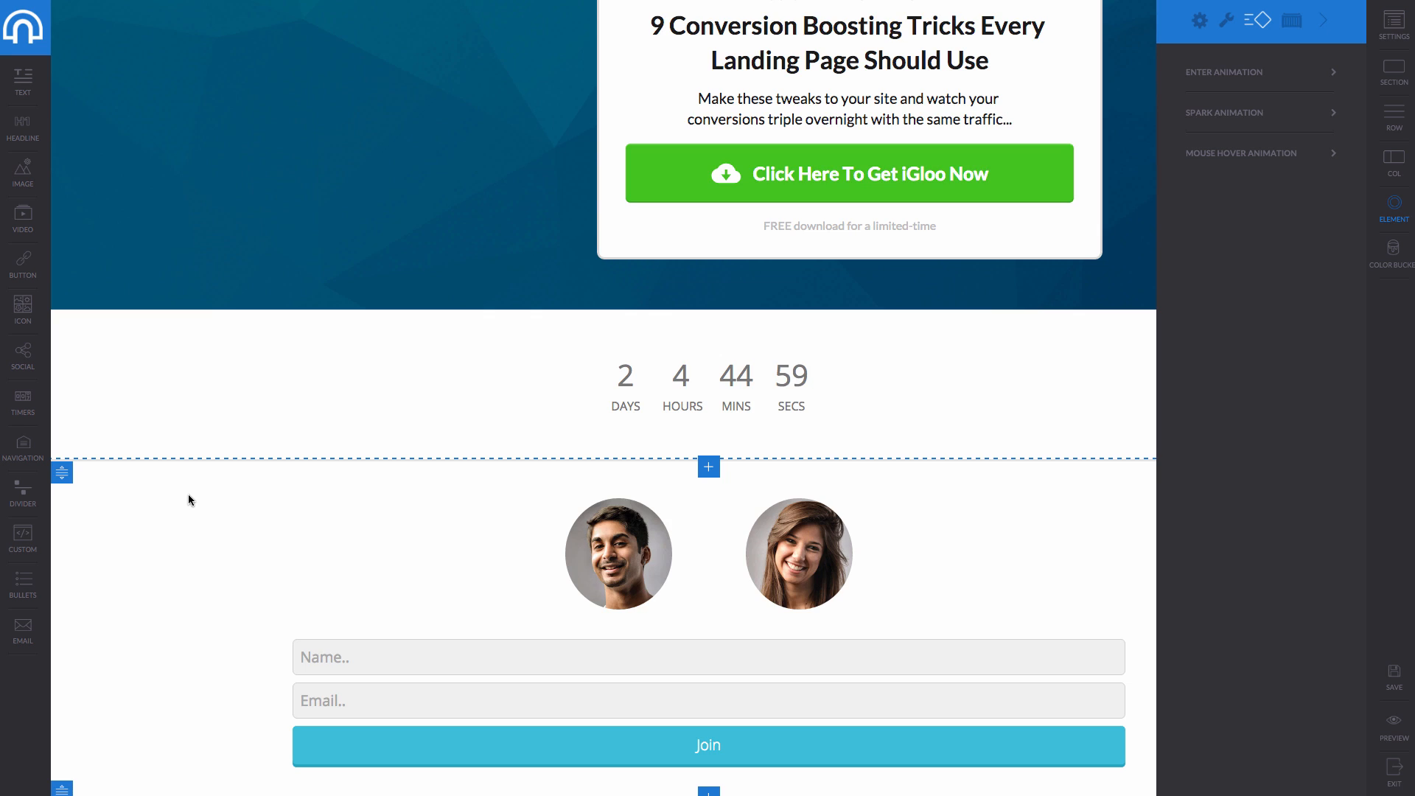
pyautogui.scroll(10, 188, 500)
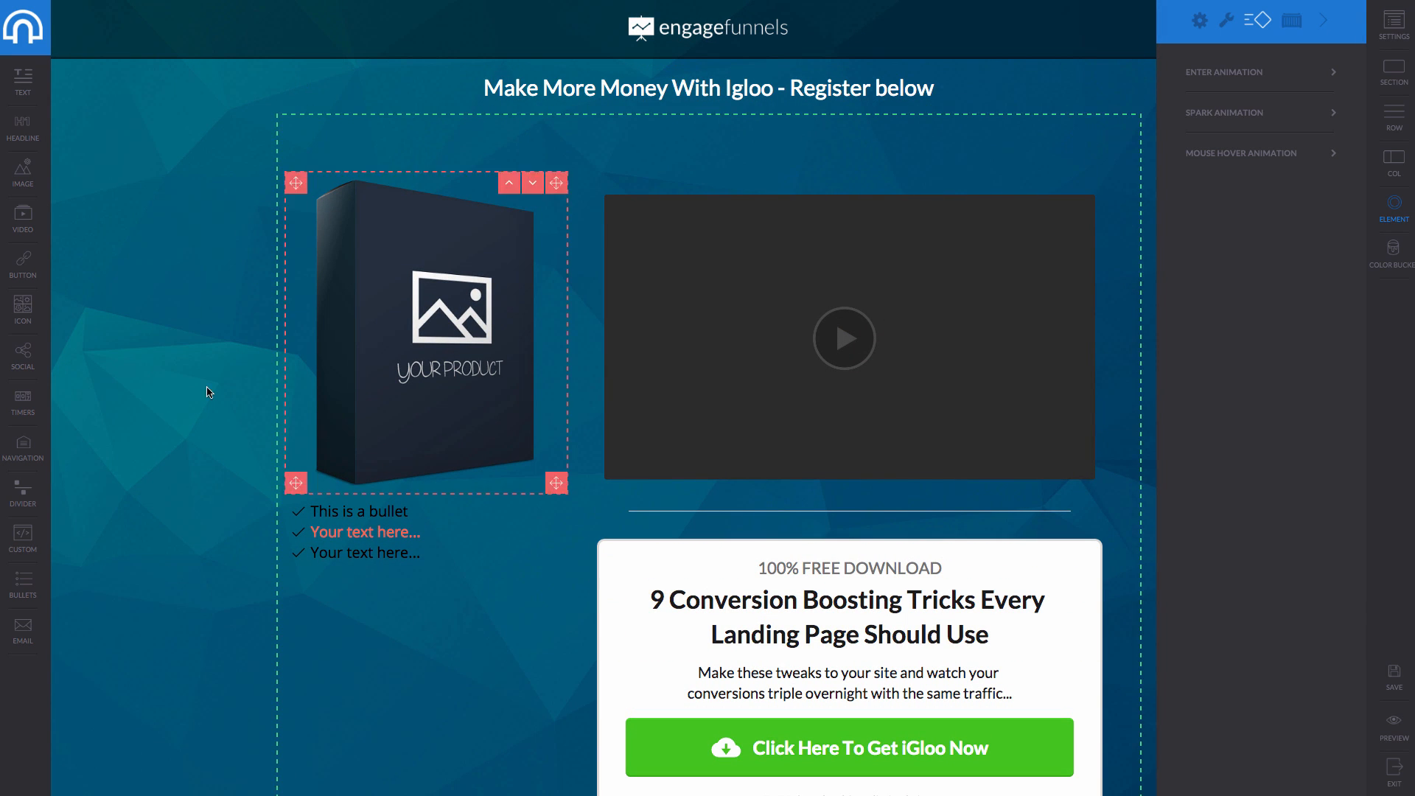
# Set the top section's vertical padding to 1, keeping it full width after trying boxed.
pyautogui.click(274, 282)
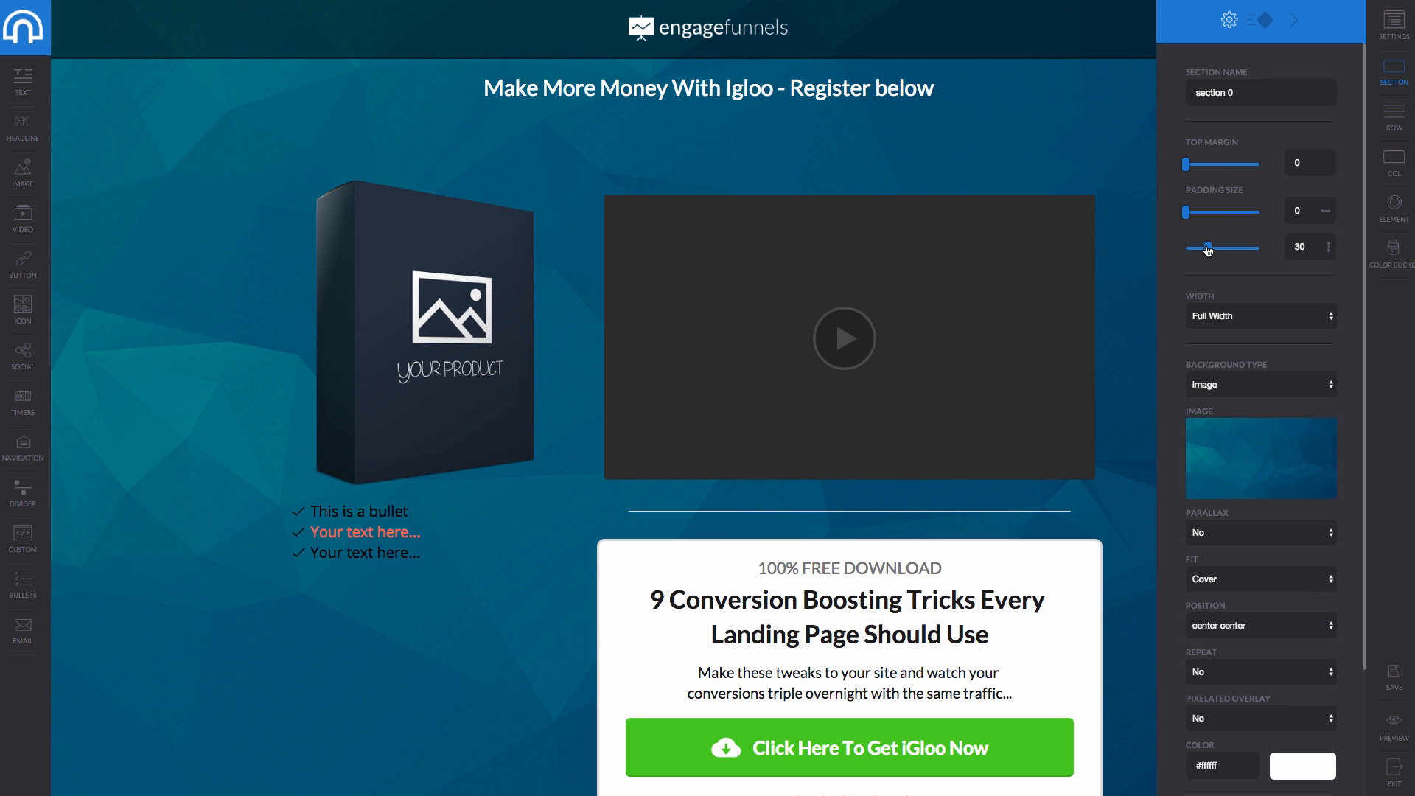
pyautogui.moveTo(1208, 250); pyautogui.dragTo(1188, 248)
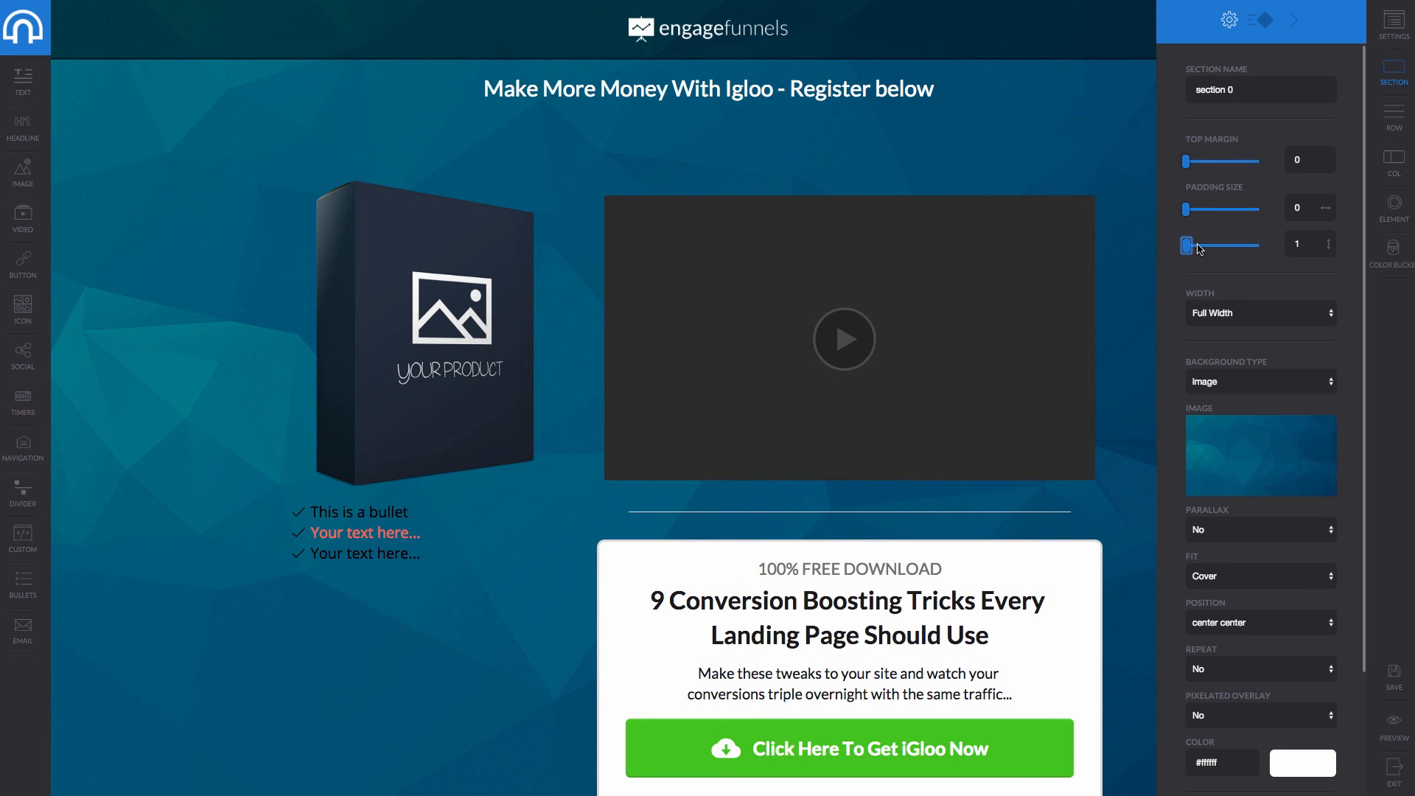
pyautogui.click(1245, 318)
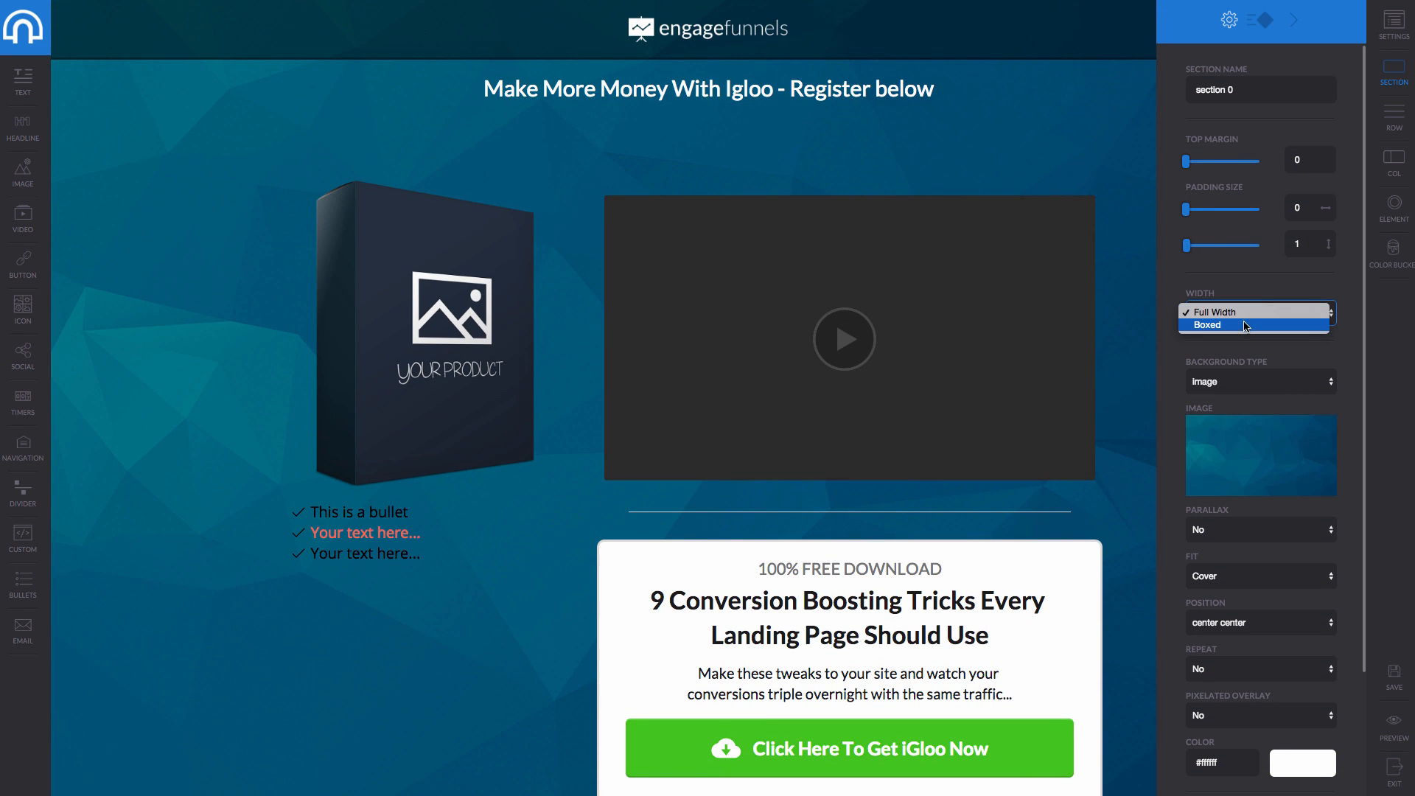
pyautogui.click(1242, 325)
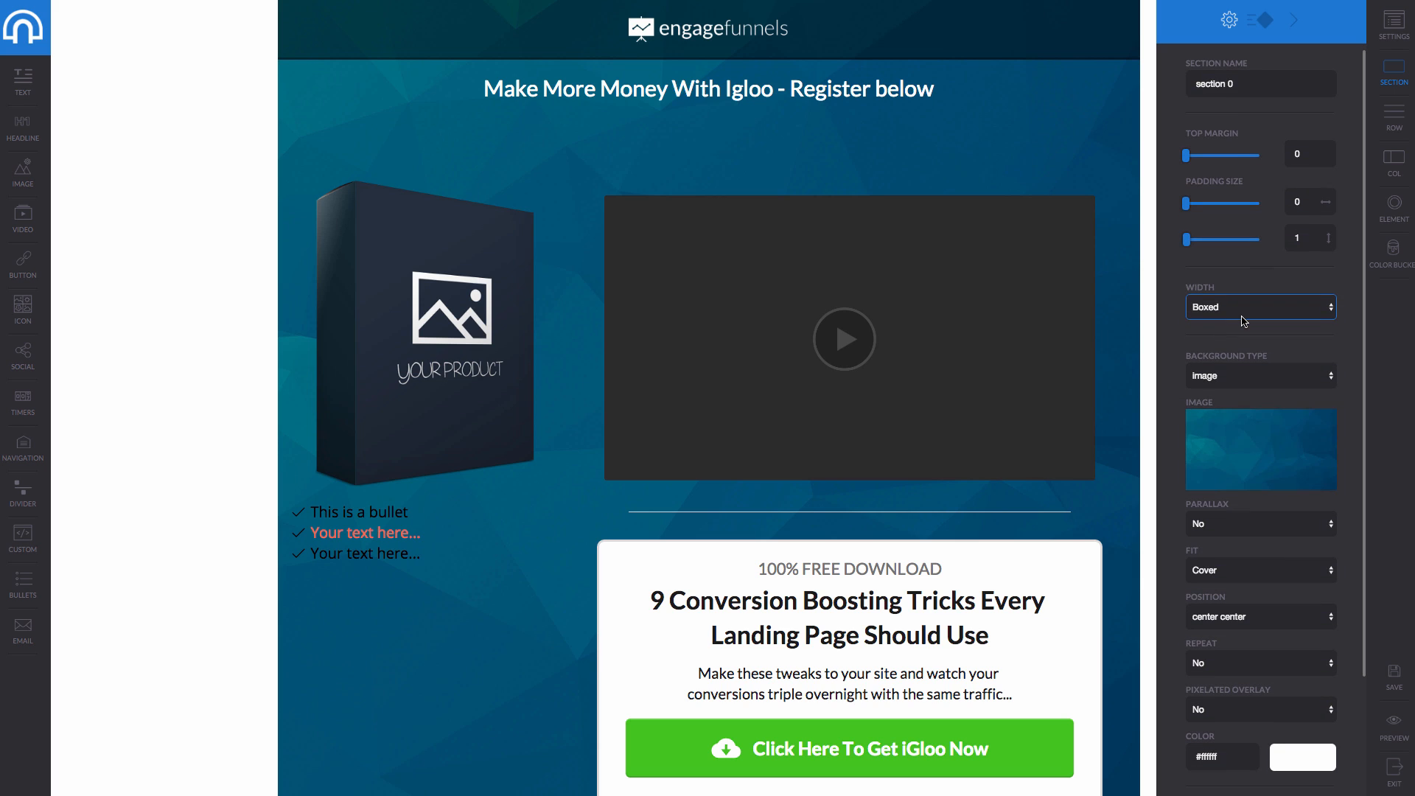
pyautogui.click(1244, 315)
pyautogui.click(1256, 295)
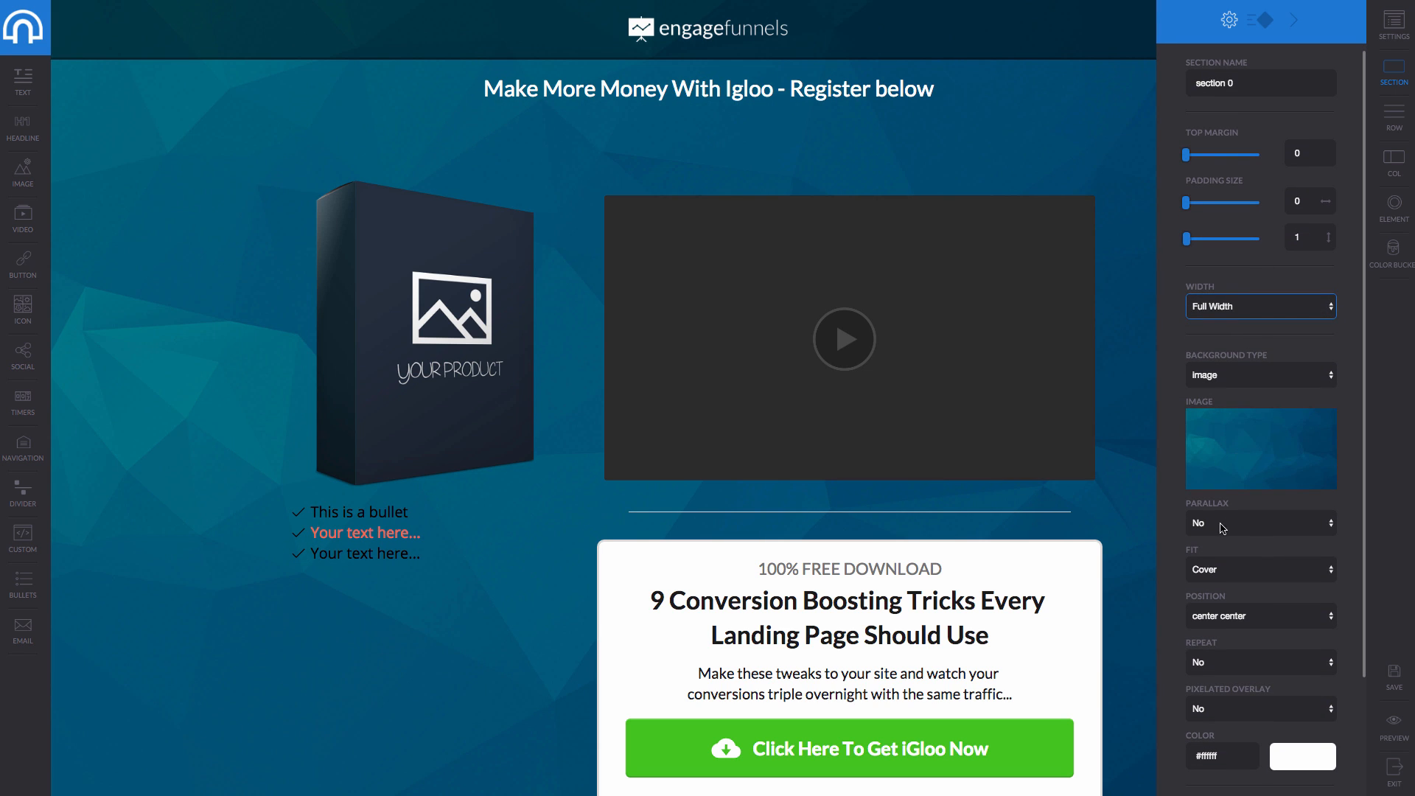
# Keep the hero background on Cover, center center, after trying Contain.
pyautogui.scroll(-2, 1221, 528)
pyautogui.click(1262, 516)
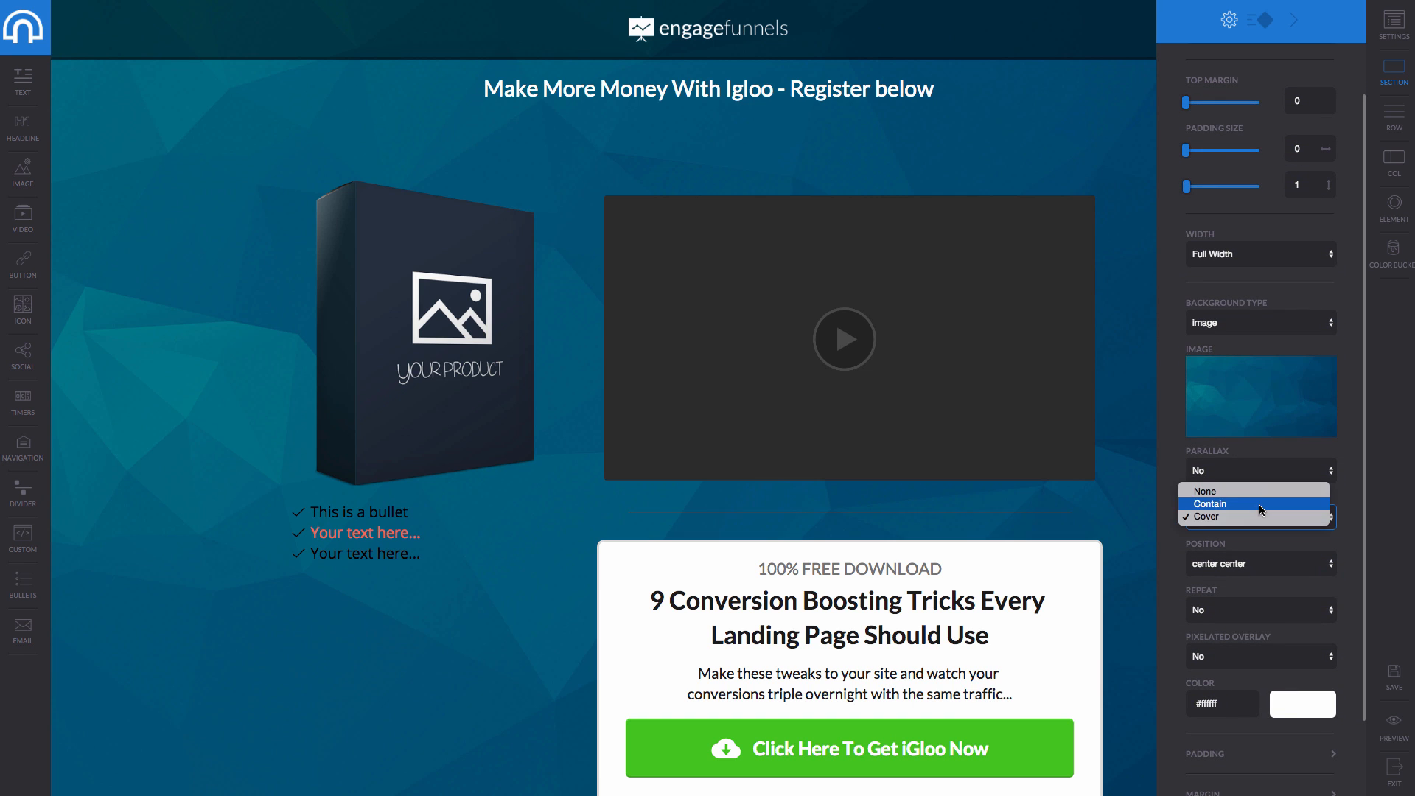
pyautogui.click(1259, 505)
pyautogui.click(1260, 514)
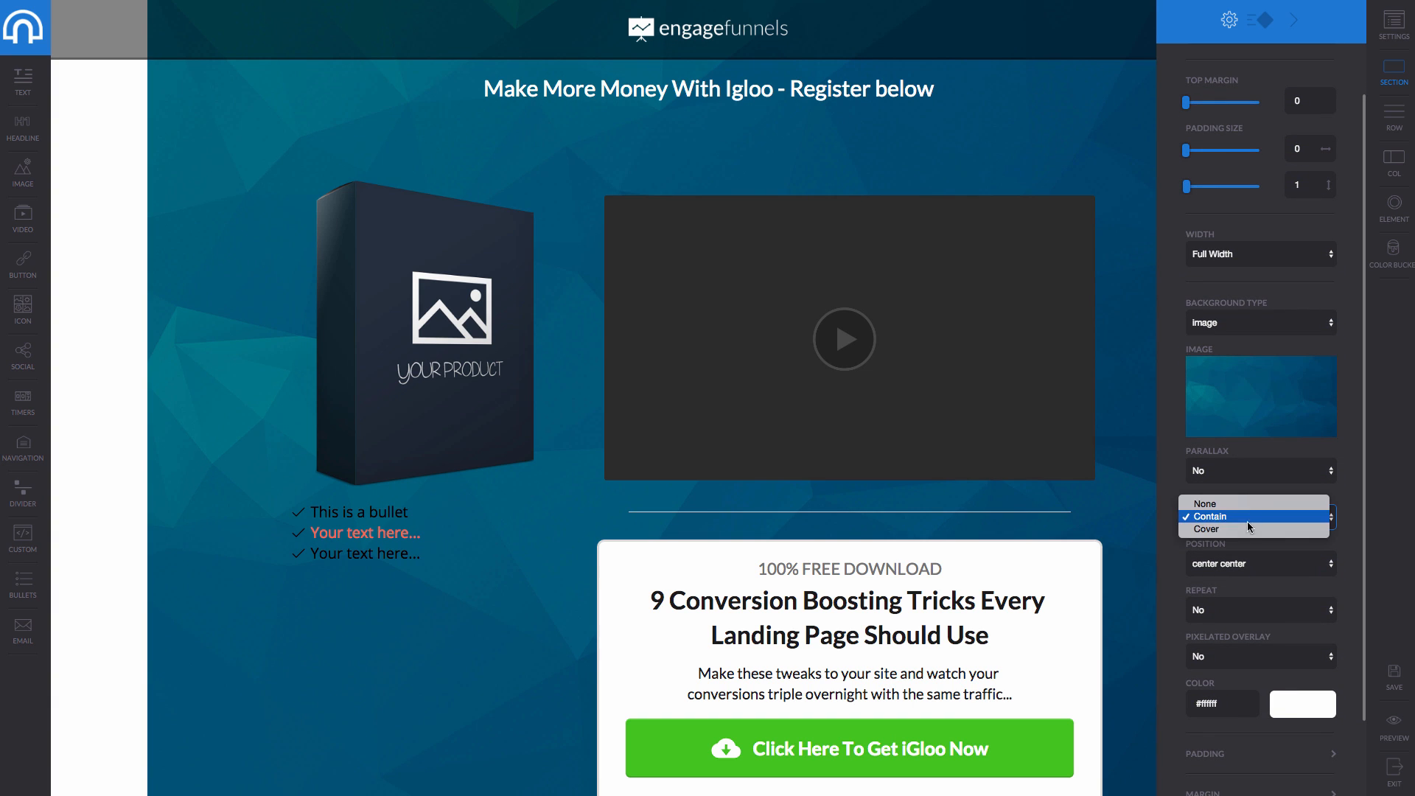
pyautogui.click(1243, 532)
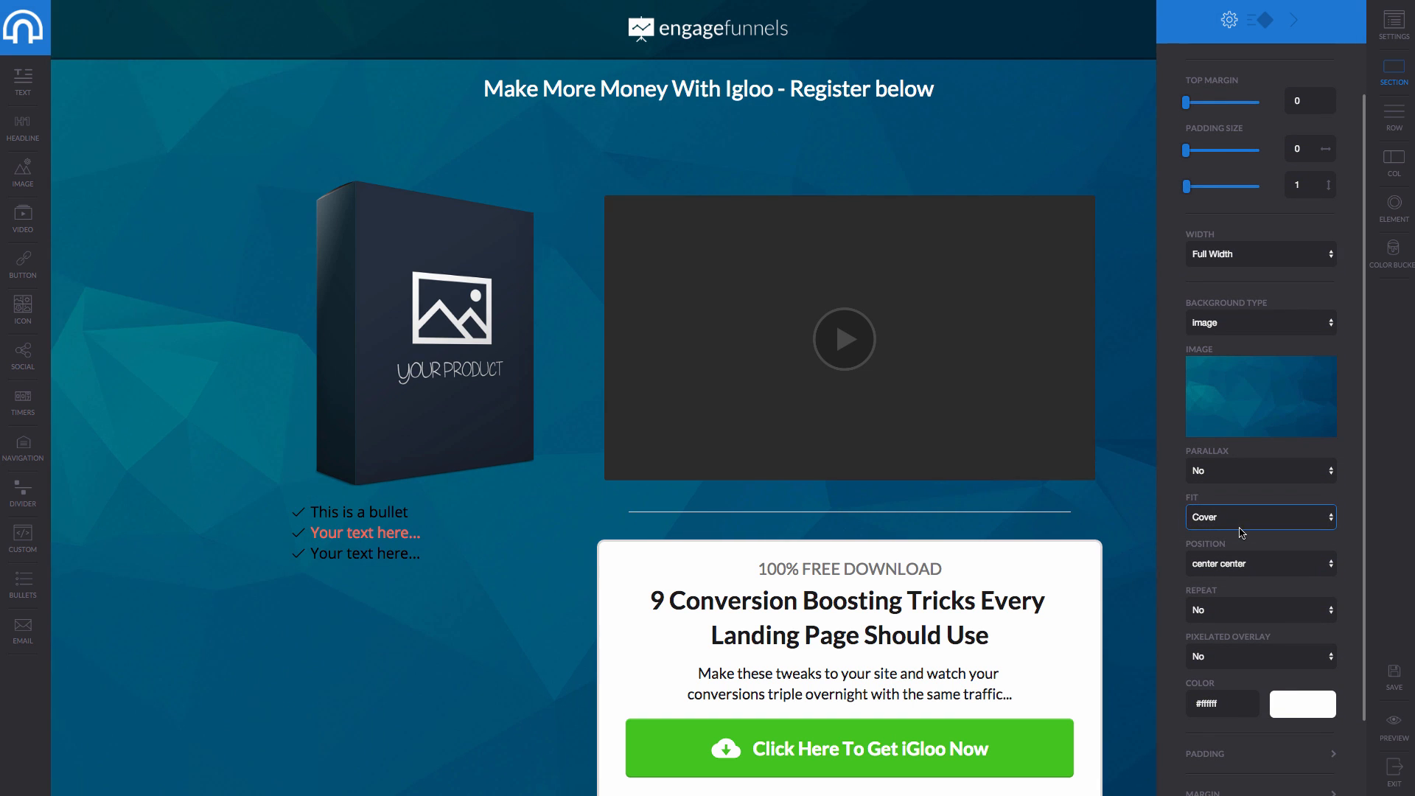
pyautogui.click(1250, 574)
pyautogui.click(1286, 505)
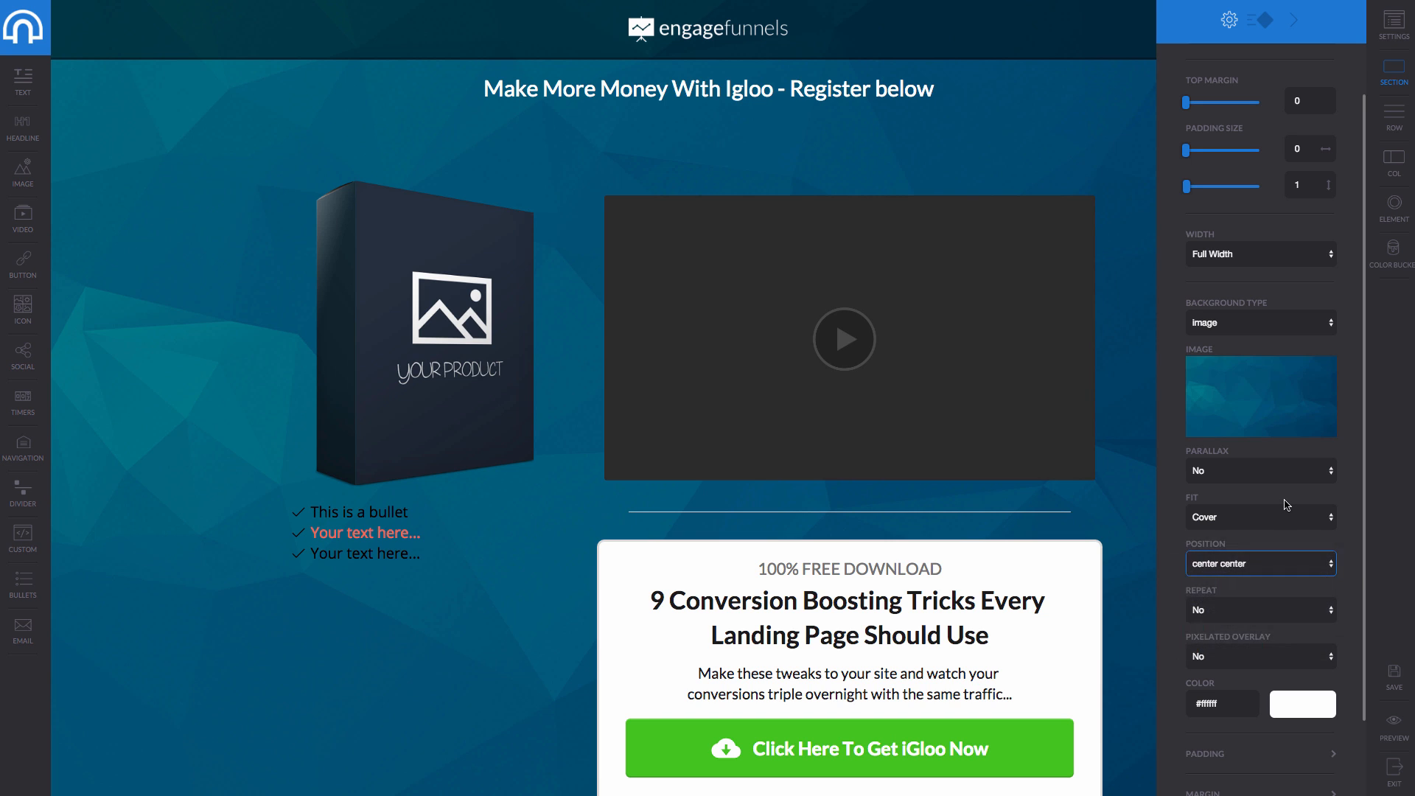
pyautogui.scroll(-2, 1281, 507)
pyautogui.scroll(3, 1279, 497)
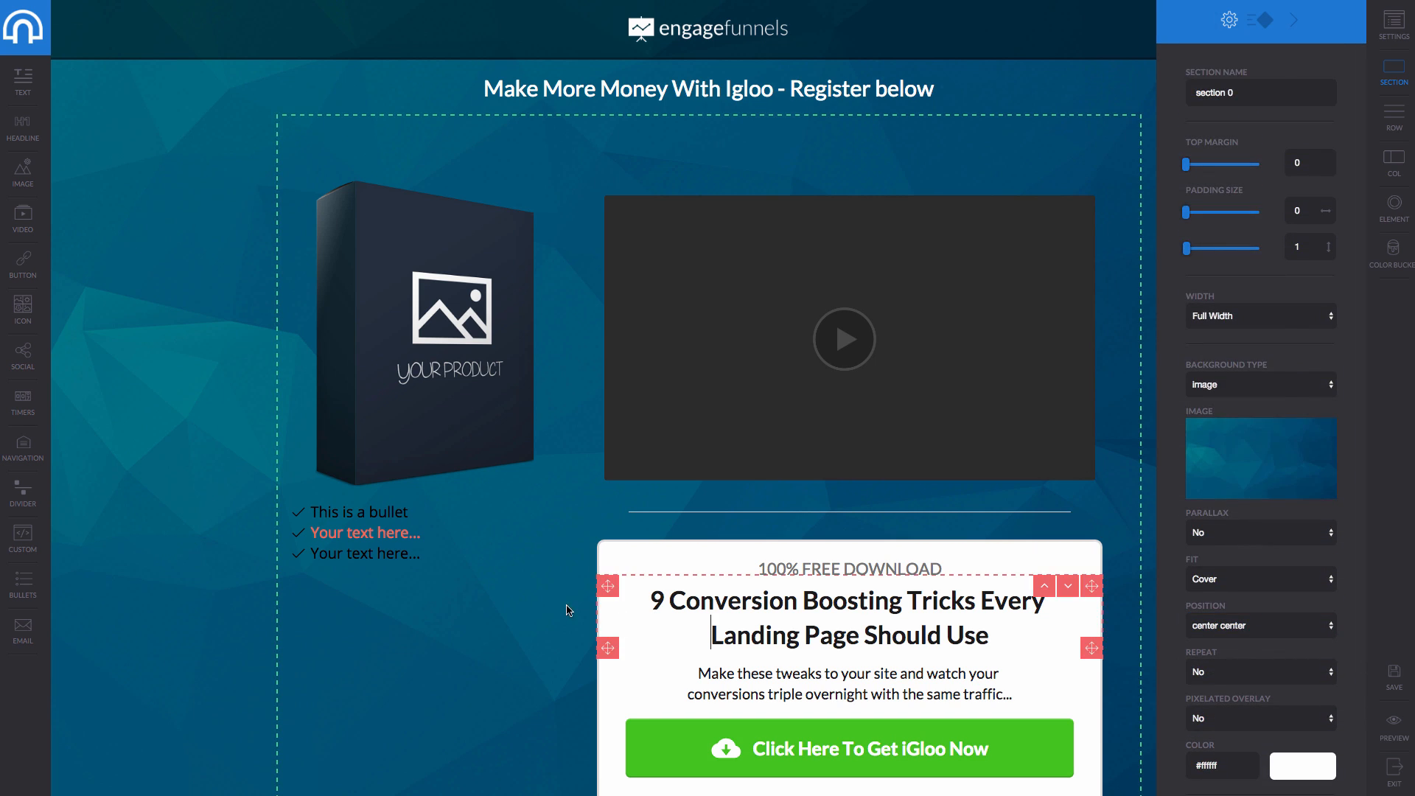
pyautogui.click(412, 553)
pyautogui.click(105, 355)
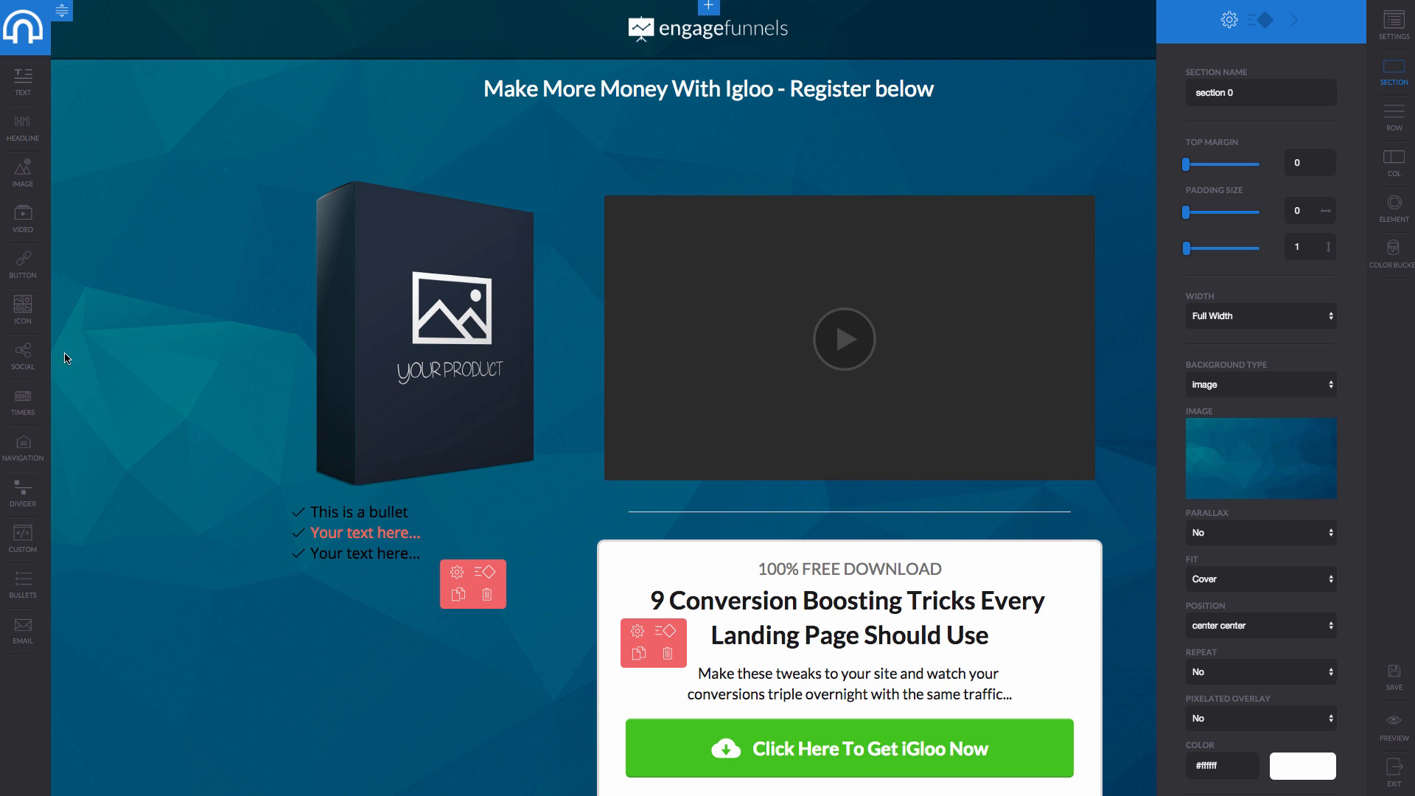
# Add social share icons above the headline; insert then delete a BakkersBoard image.
pyautogui.moveTo(23, 353); pyautogui.dragTo(579, 105)
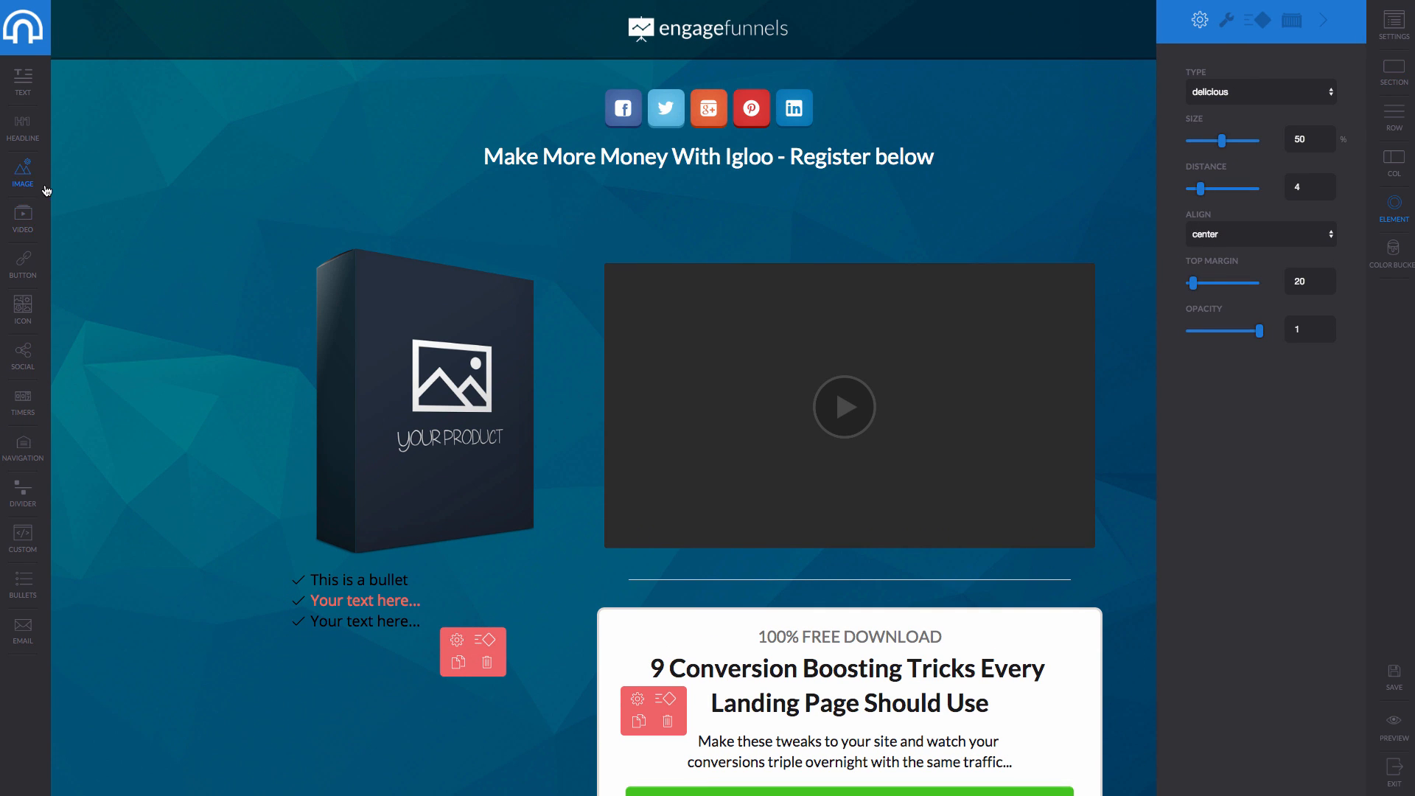
pyautogui.moveTo(198, 415); pyautogui.dragTo(418, 617)
pyautogui.click(421, 594)
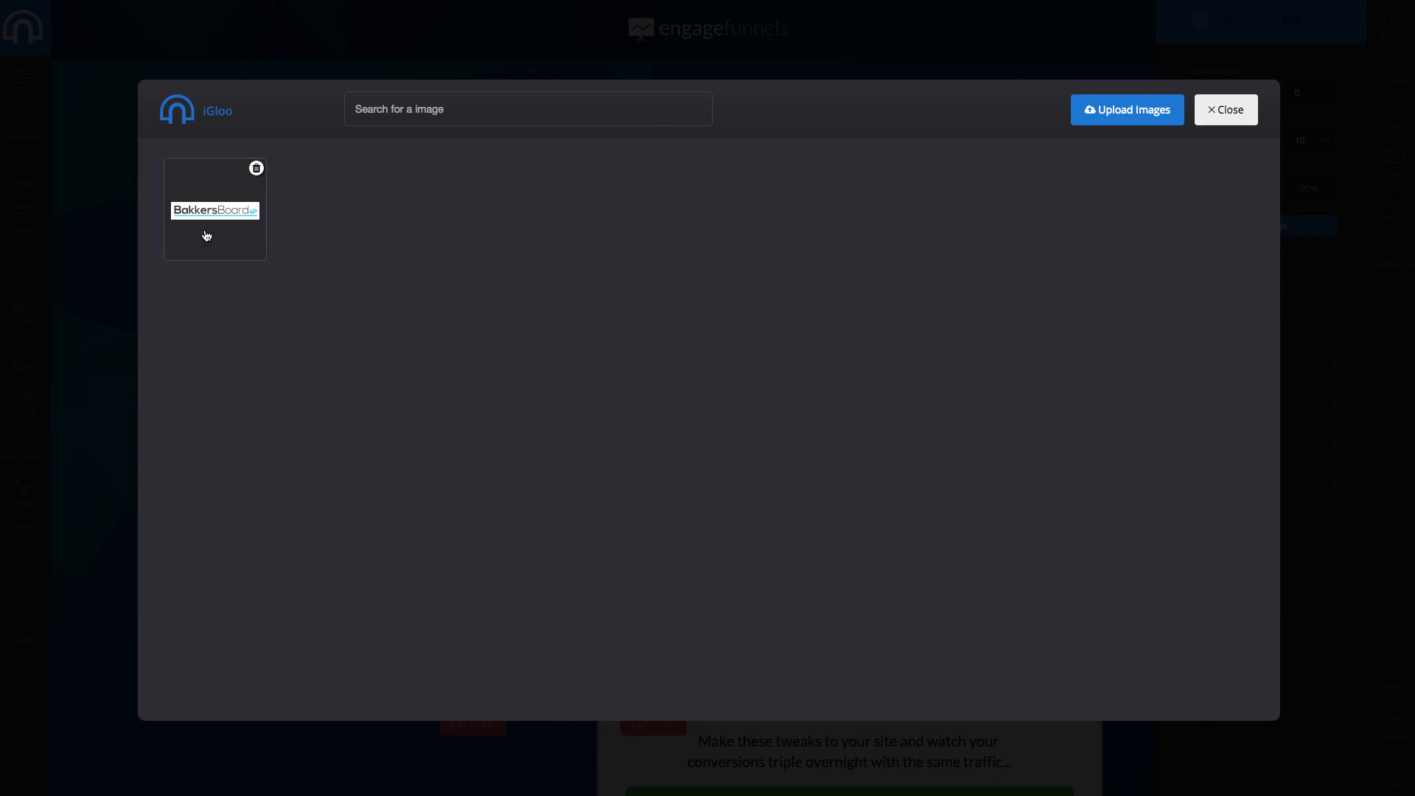
pyautogui.click(208, 221)
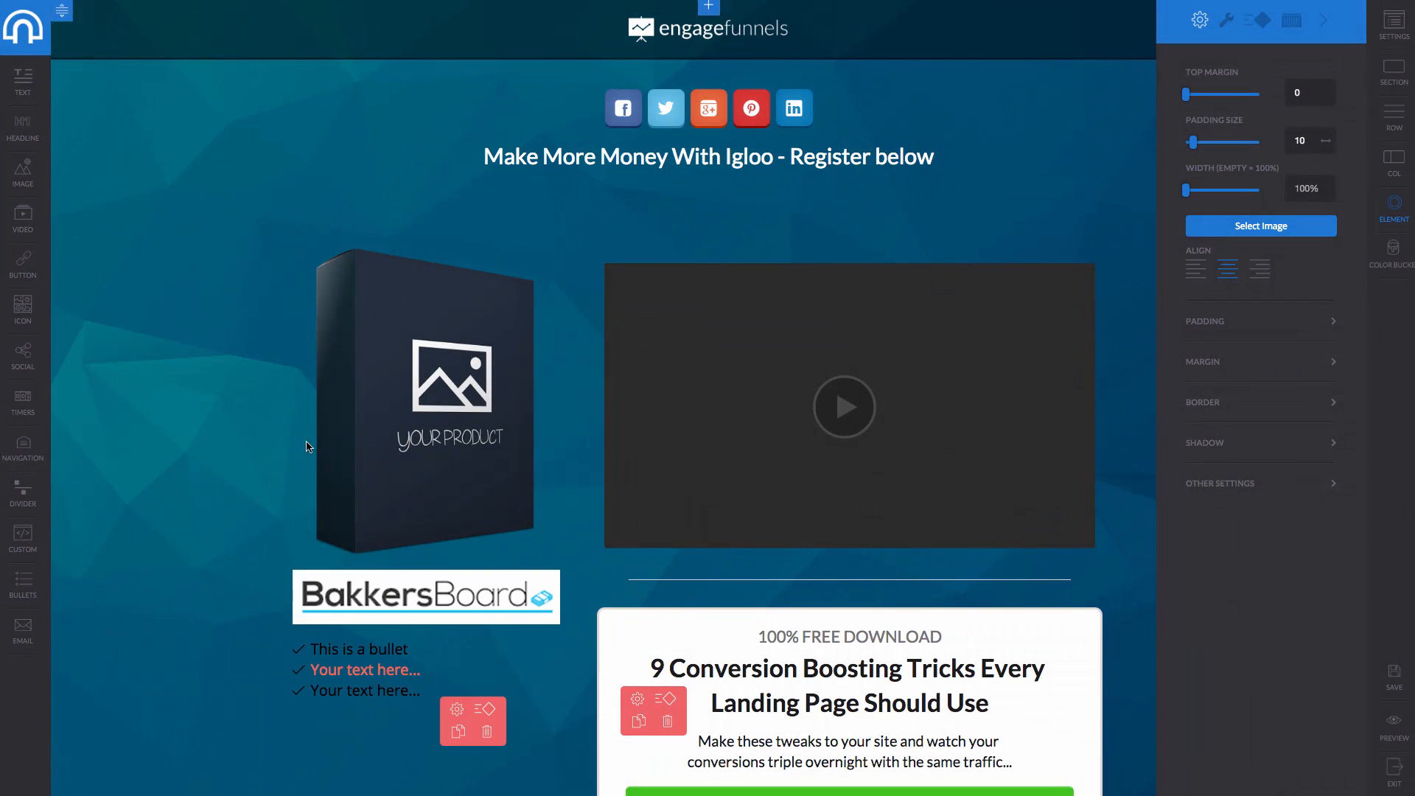
pyautogui.click(524, 593)
pyautogui.click(566, 622)
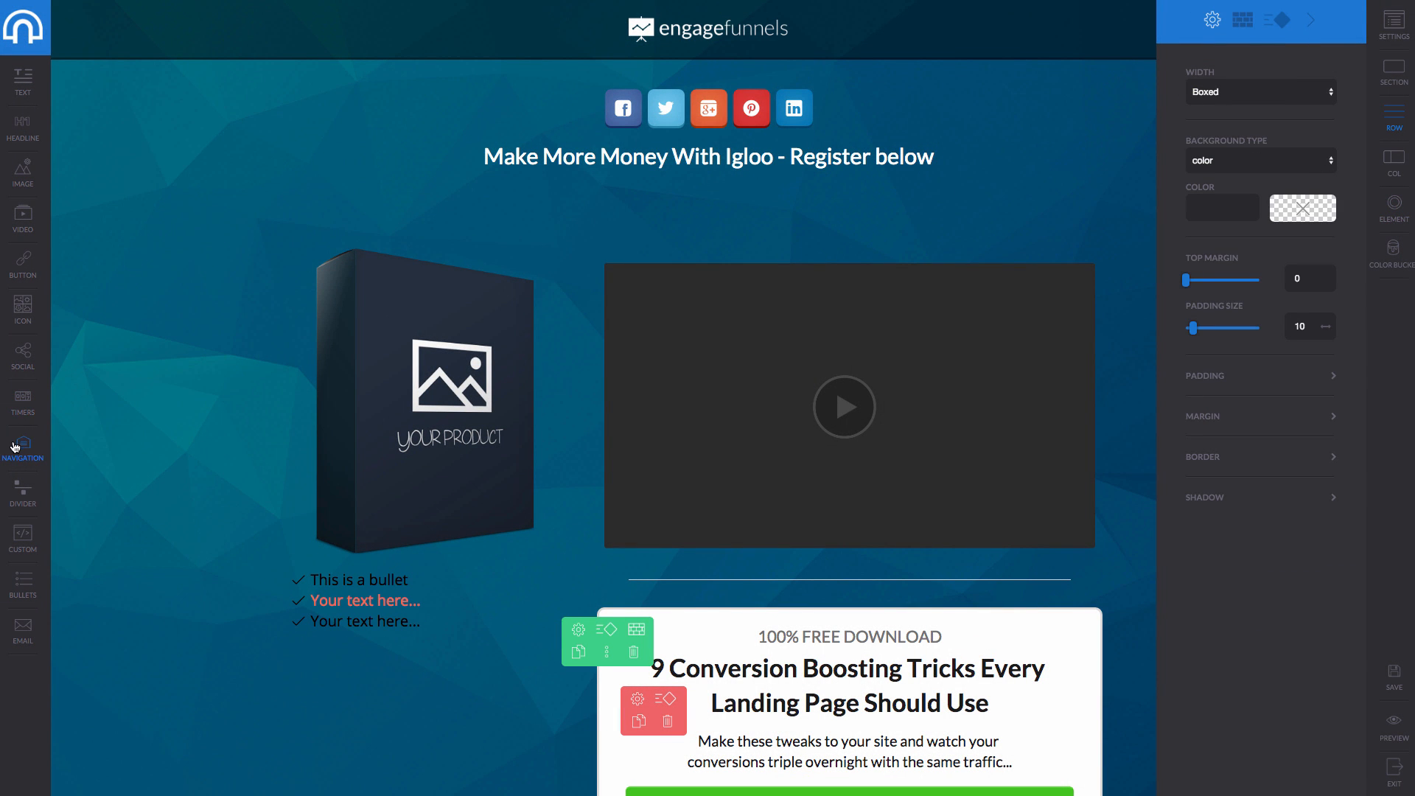
# Add a navigation menu at the page top and exit to the campaign overview.
pyautogui.moveTo(14, 446); pyautogui.dragTo(564, 93)
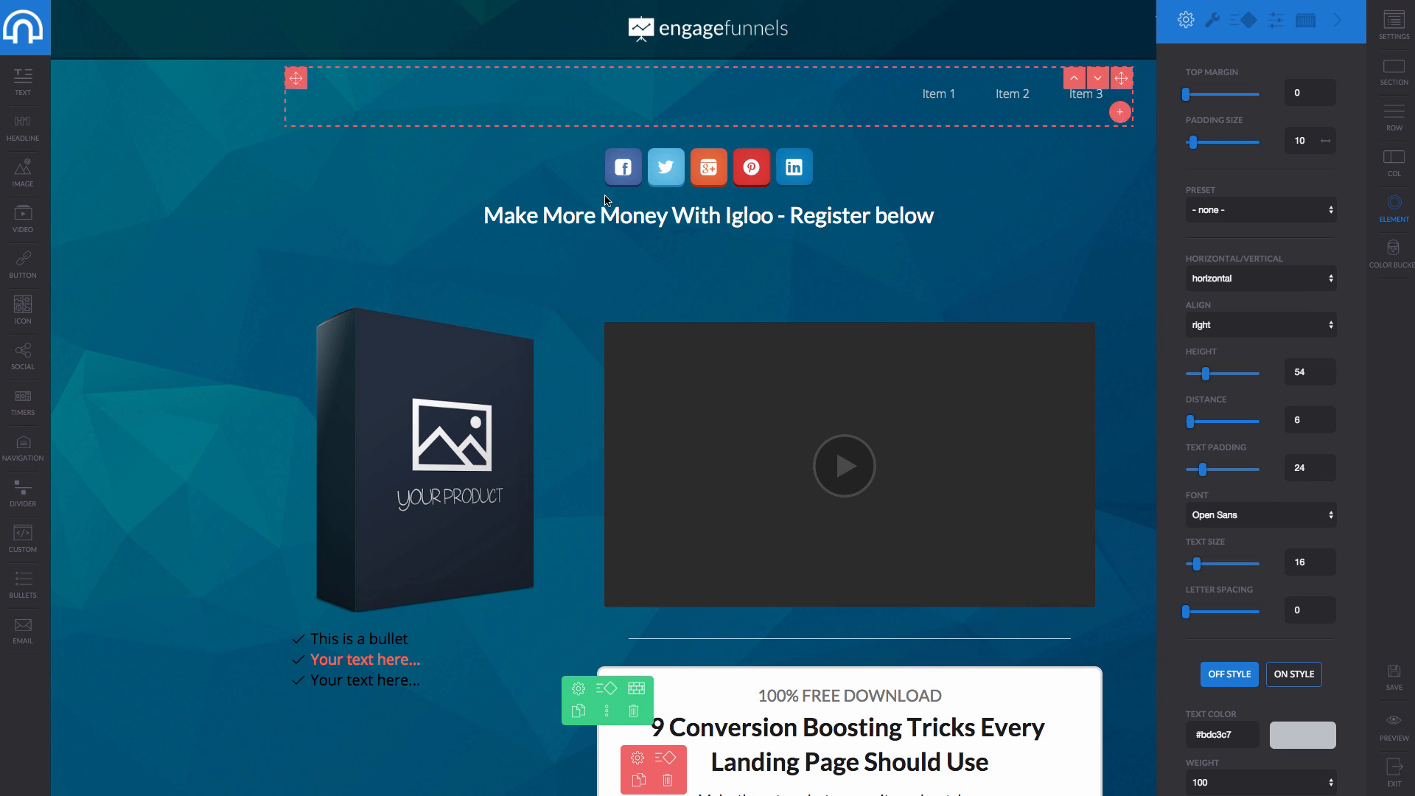
pyautogui.click(936, 94)
pyautogui.scroll(-8, 553, 490)
pyautogui.scroll(8, 551, 494)
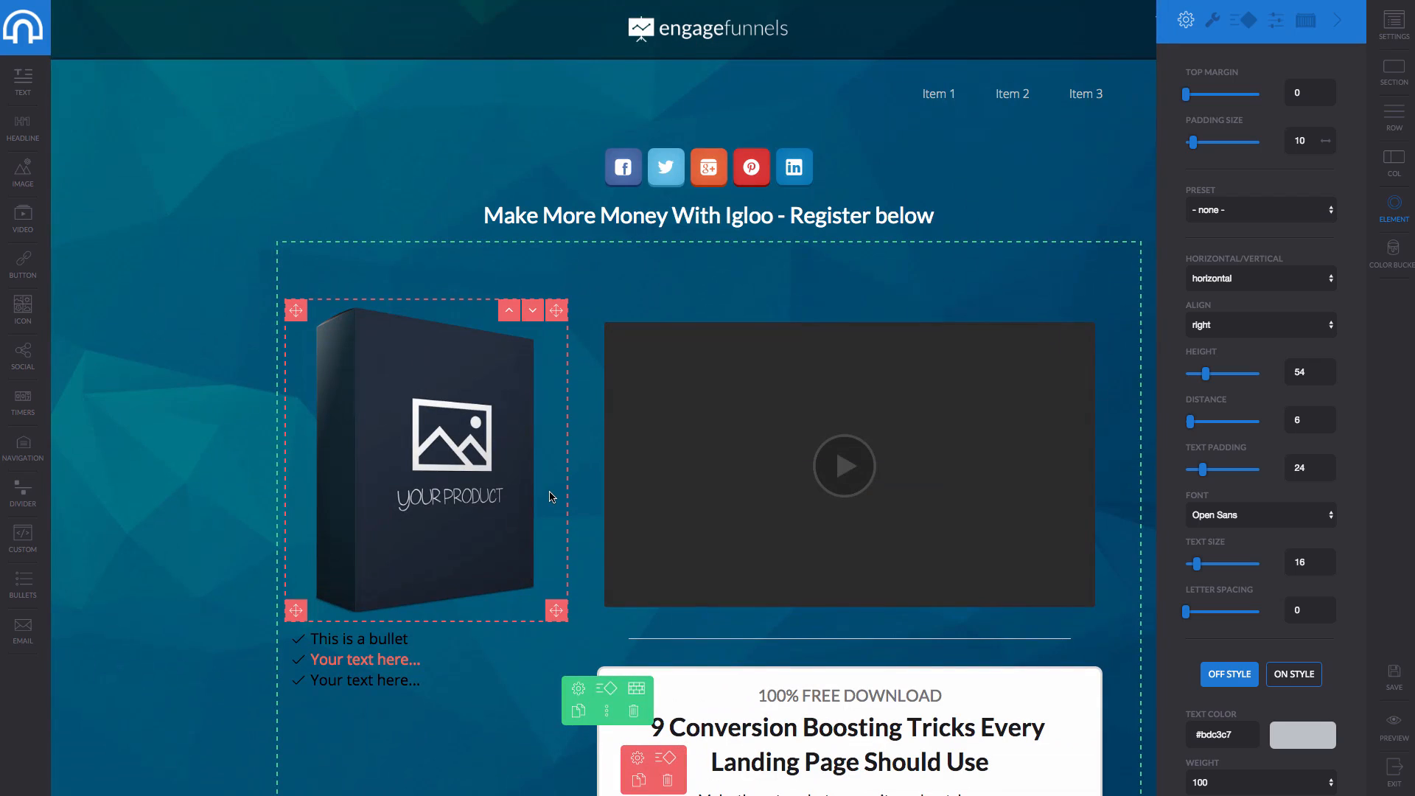
pyautogui.click(31, 34)
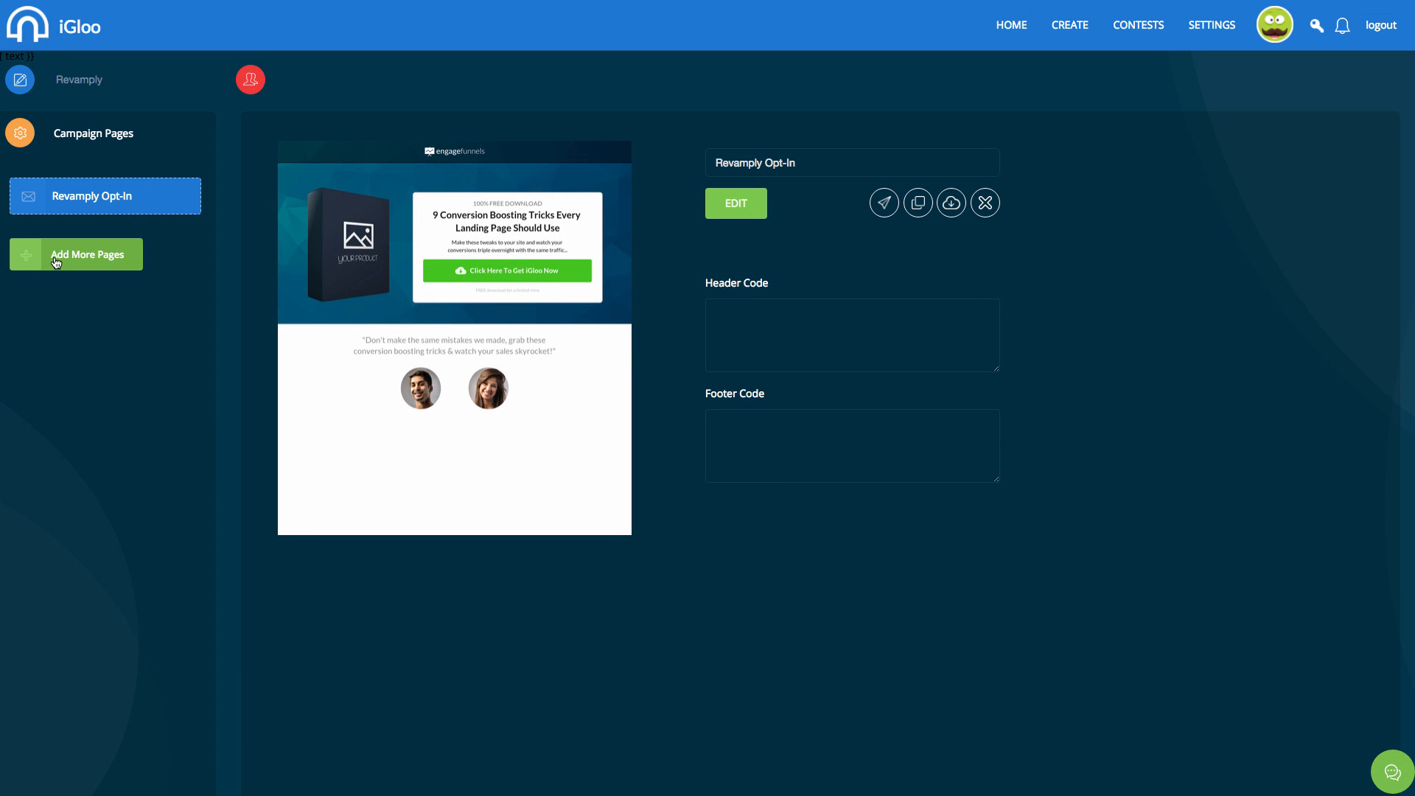
# Add a landing page from the blue Marketing platform/ Software template and open it for editing.
pyautogui.click(58, 258)
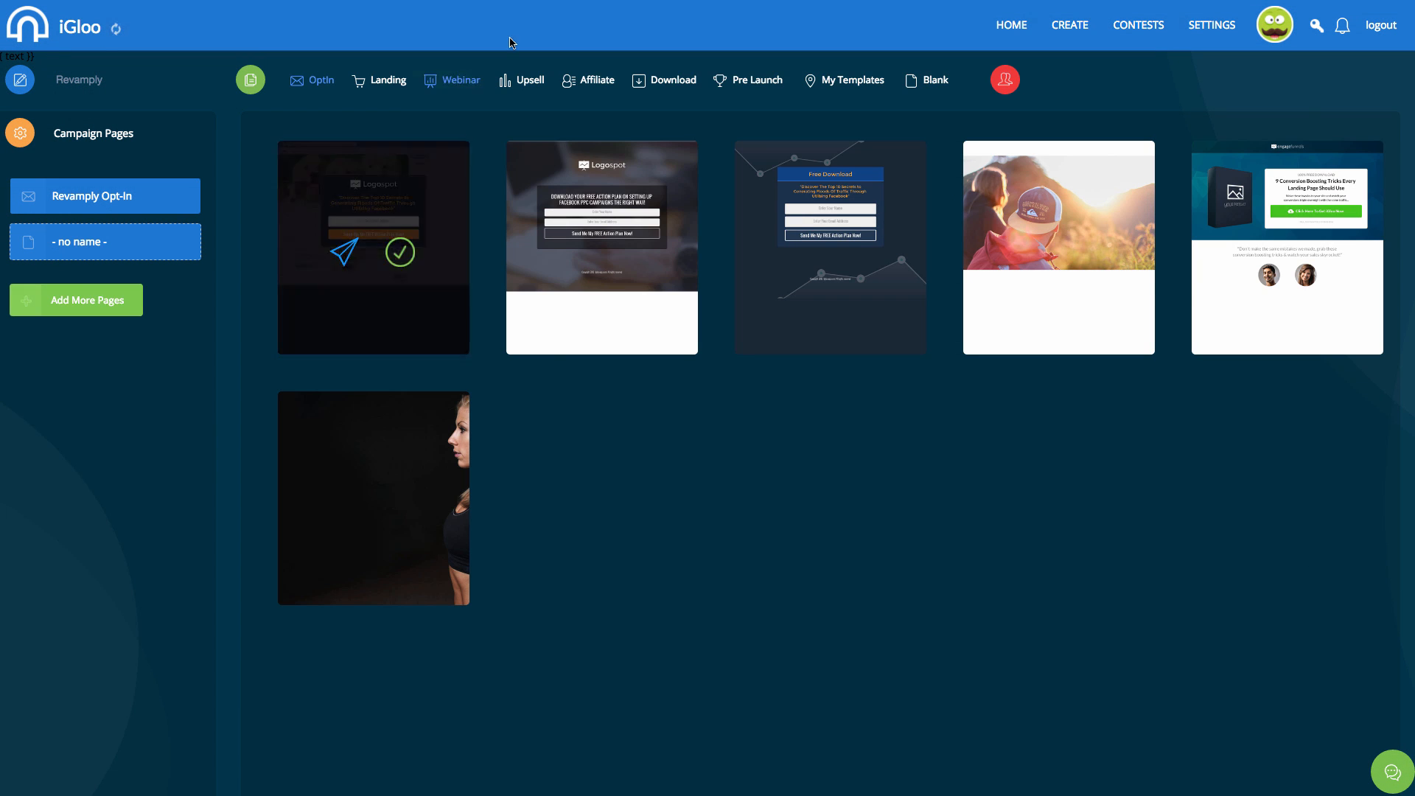
pyautogui.click(380, 82)
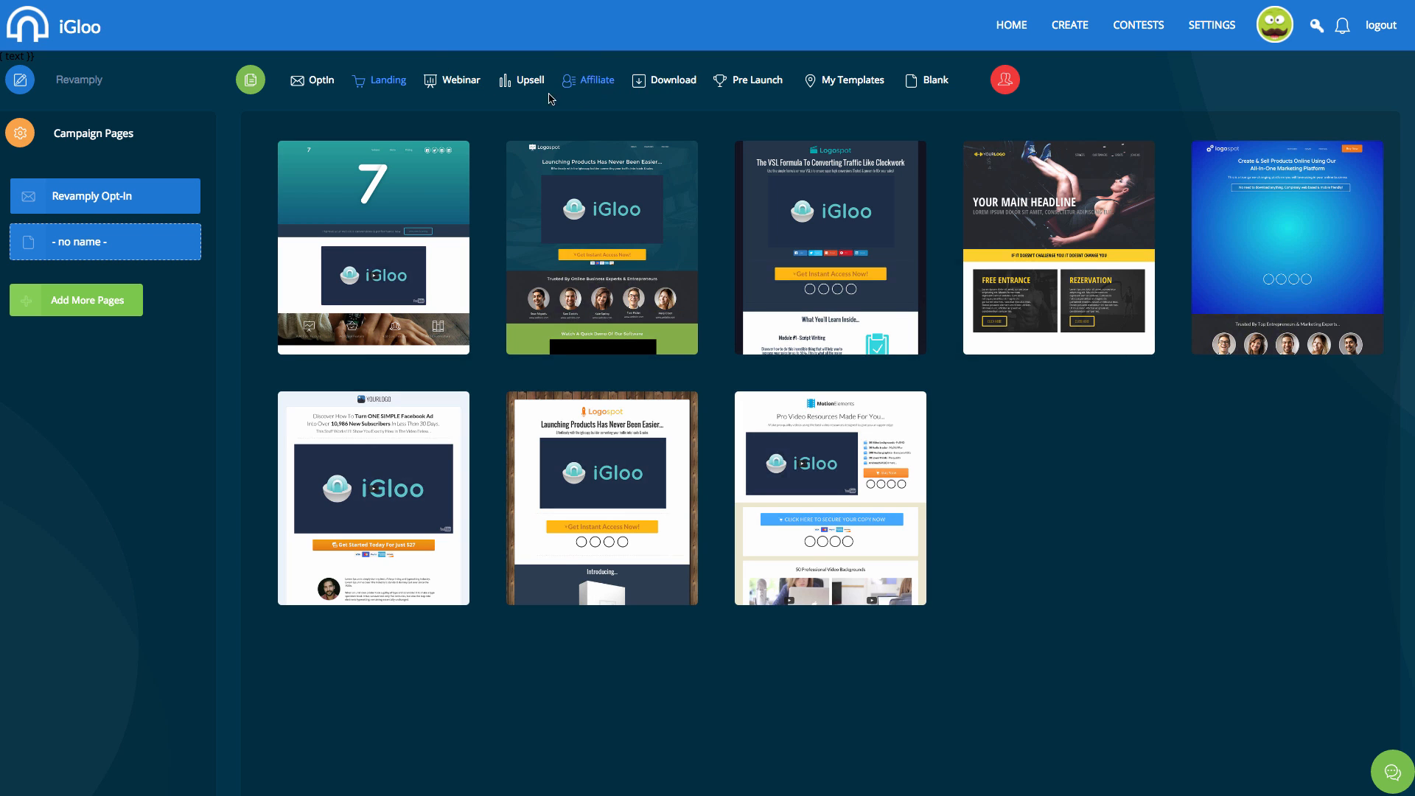
pyautogui.moveTo(861, 327)
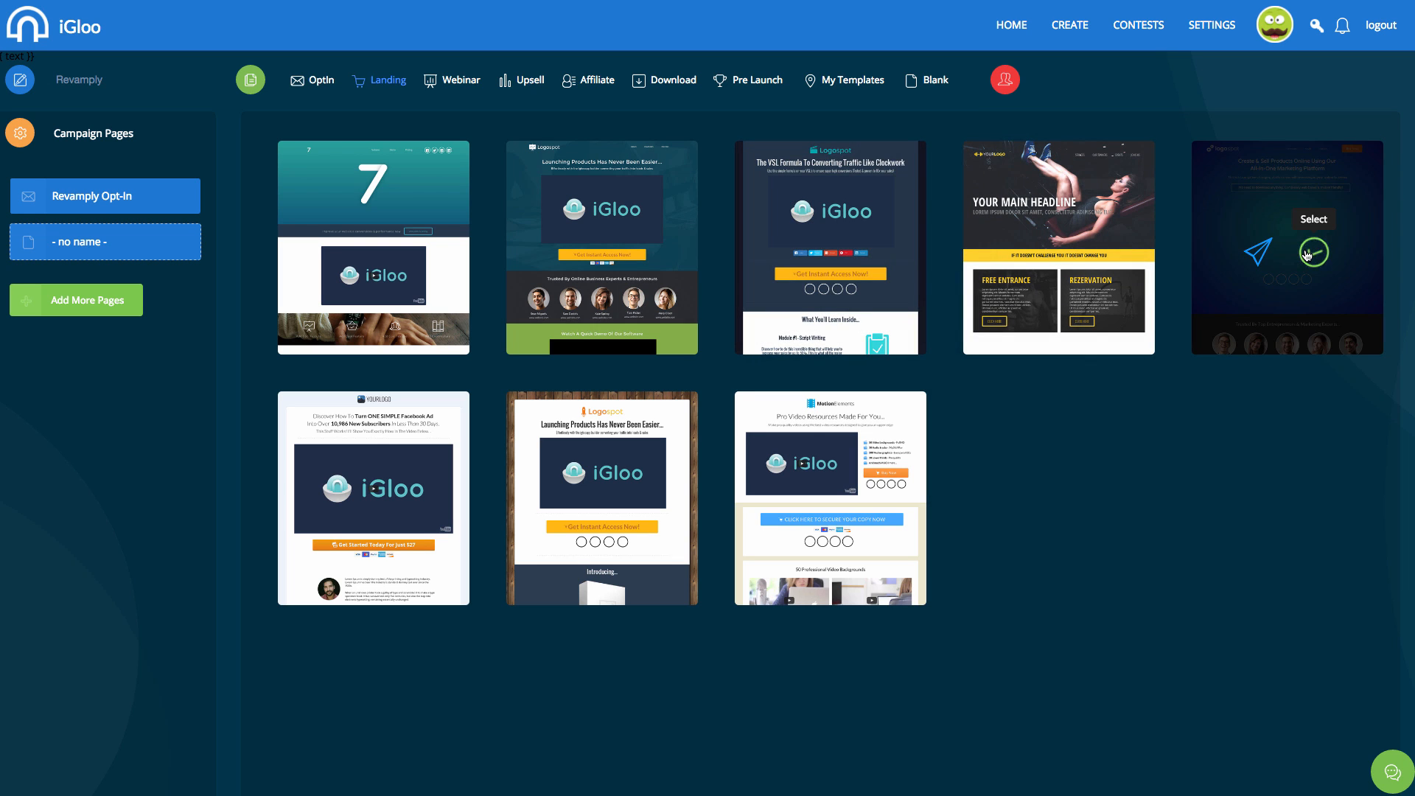
pyautogui.click(1306, 254)
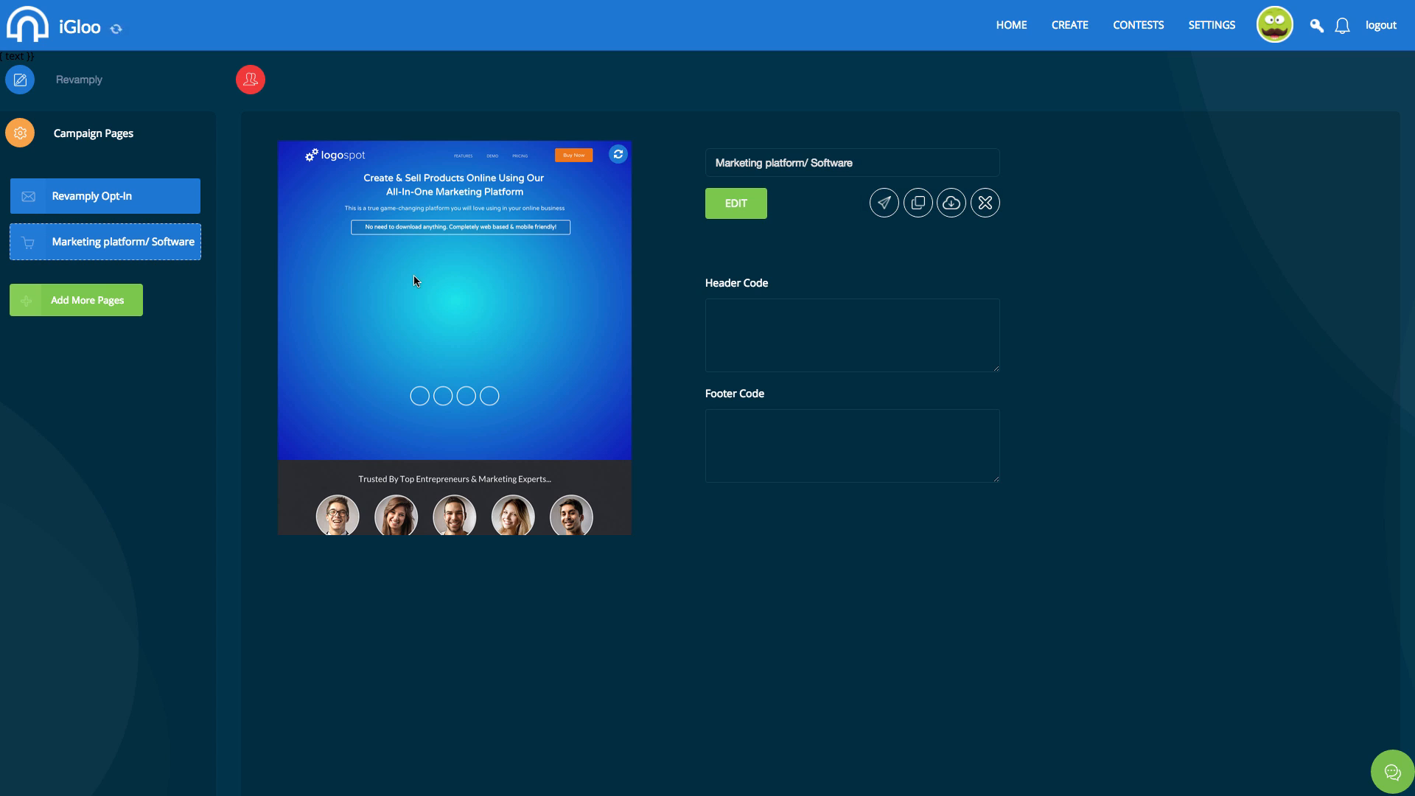
pyautogui.click(741, 212)
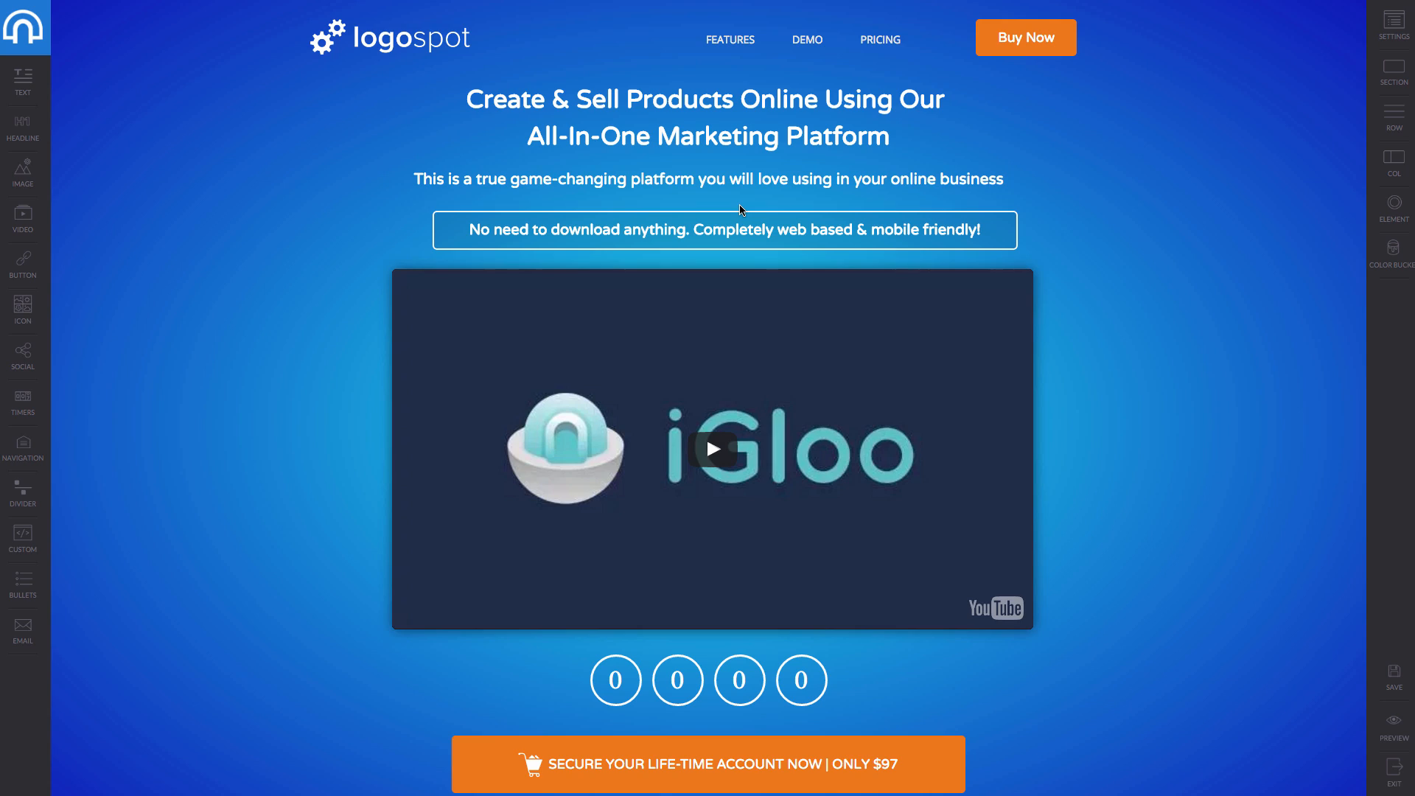
# Select the orange buy button and look through its style and action settings.
pyautogui.scroll(-20, 740, 210)
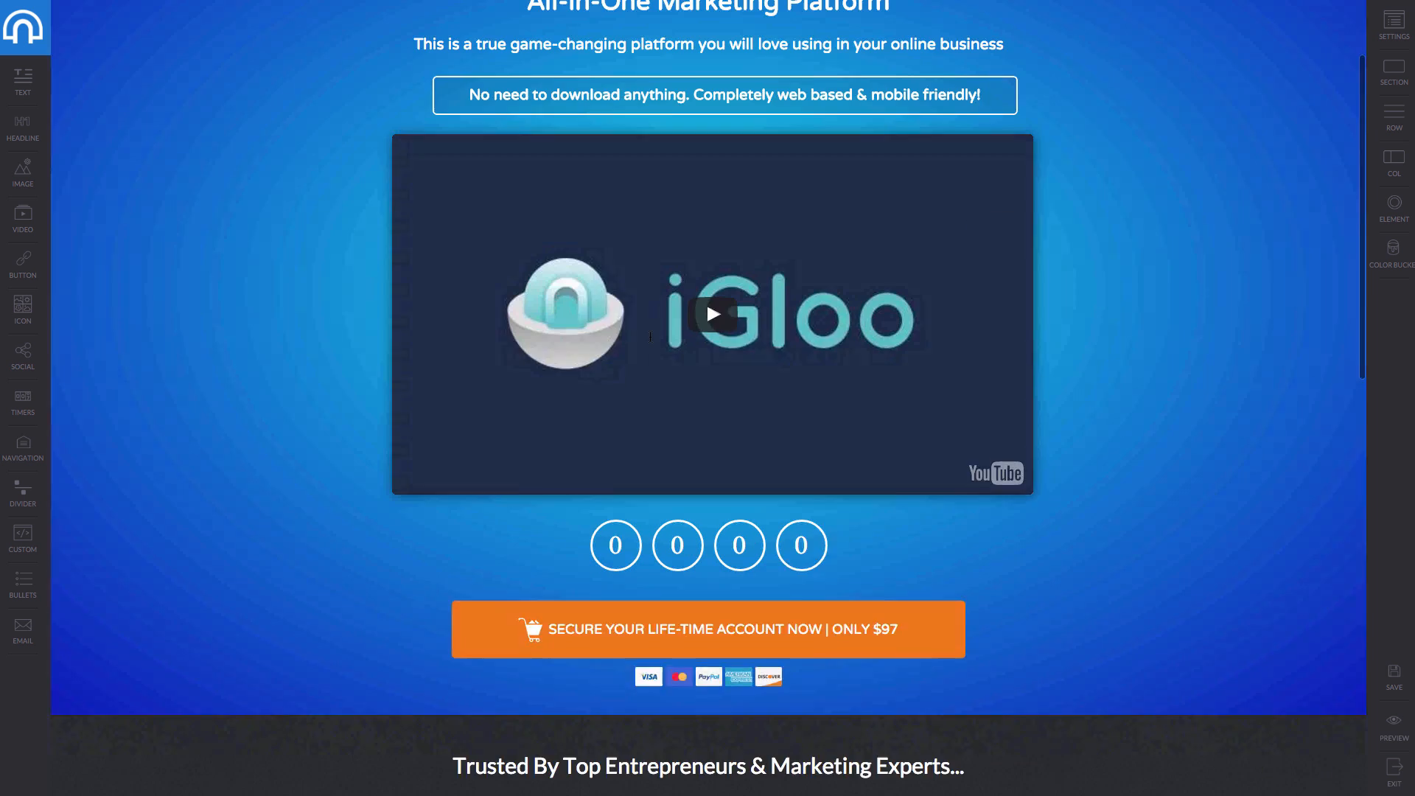
pyautogui.scroll(-2, 708, 530)
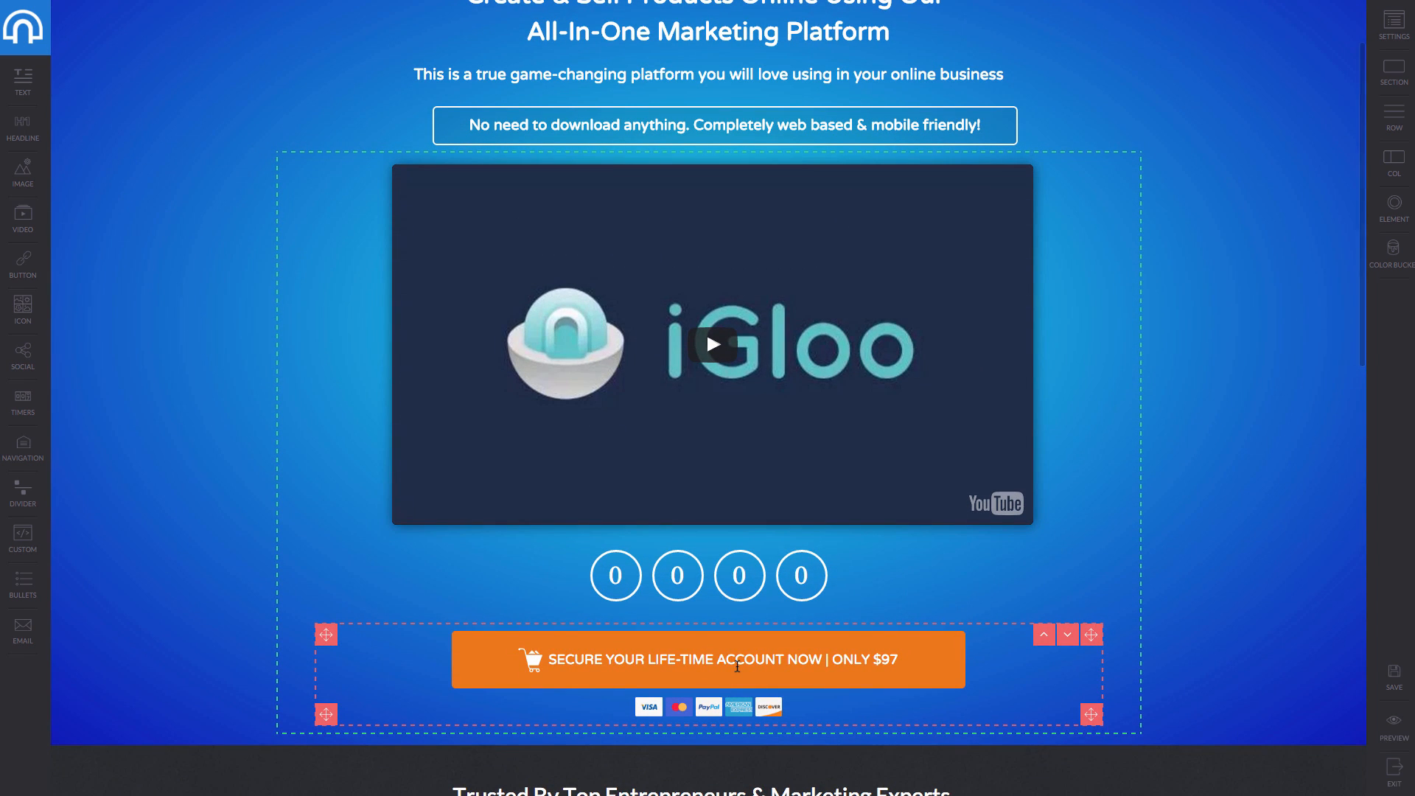
pyautogui.click(737, 669)
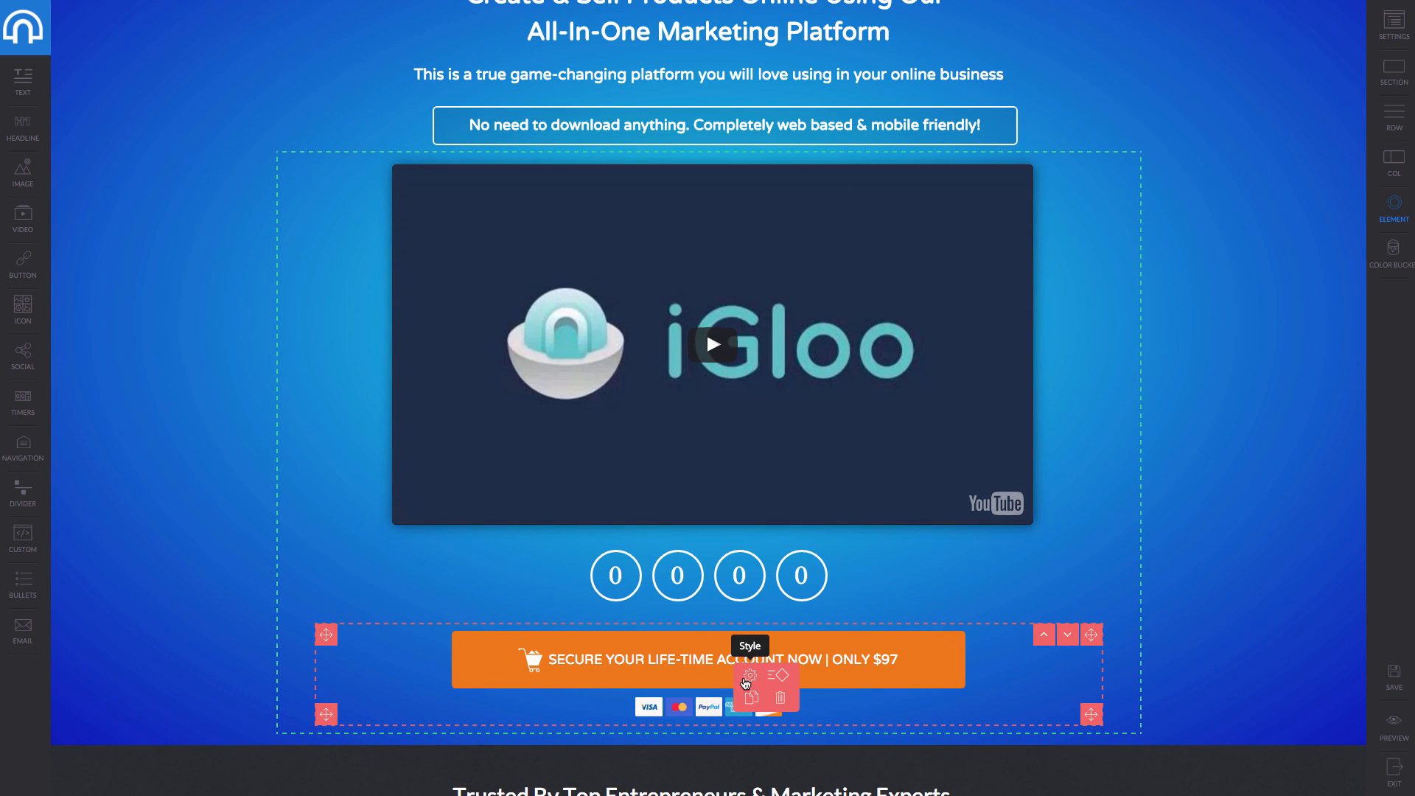
pyautogui.click(751, 675)
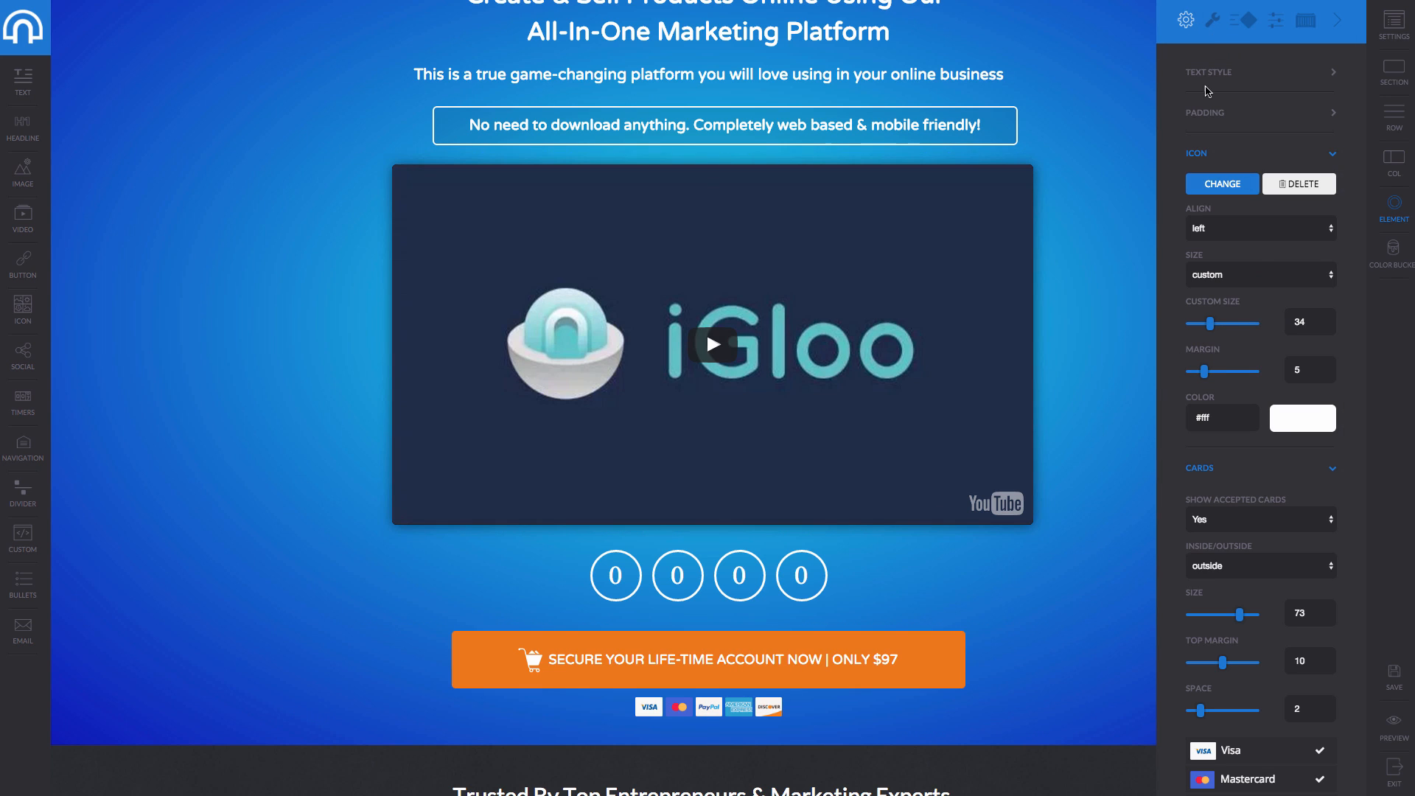
pyautogui.click(1212, 20)
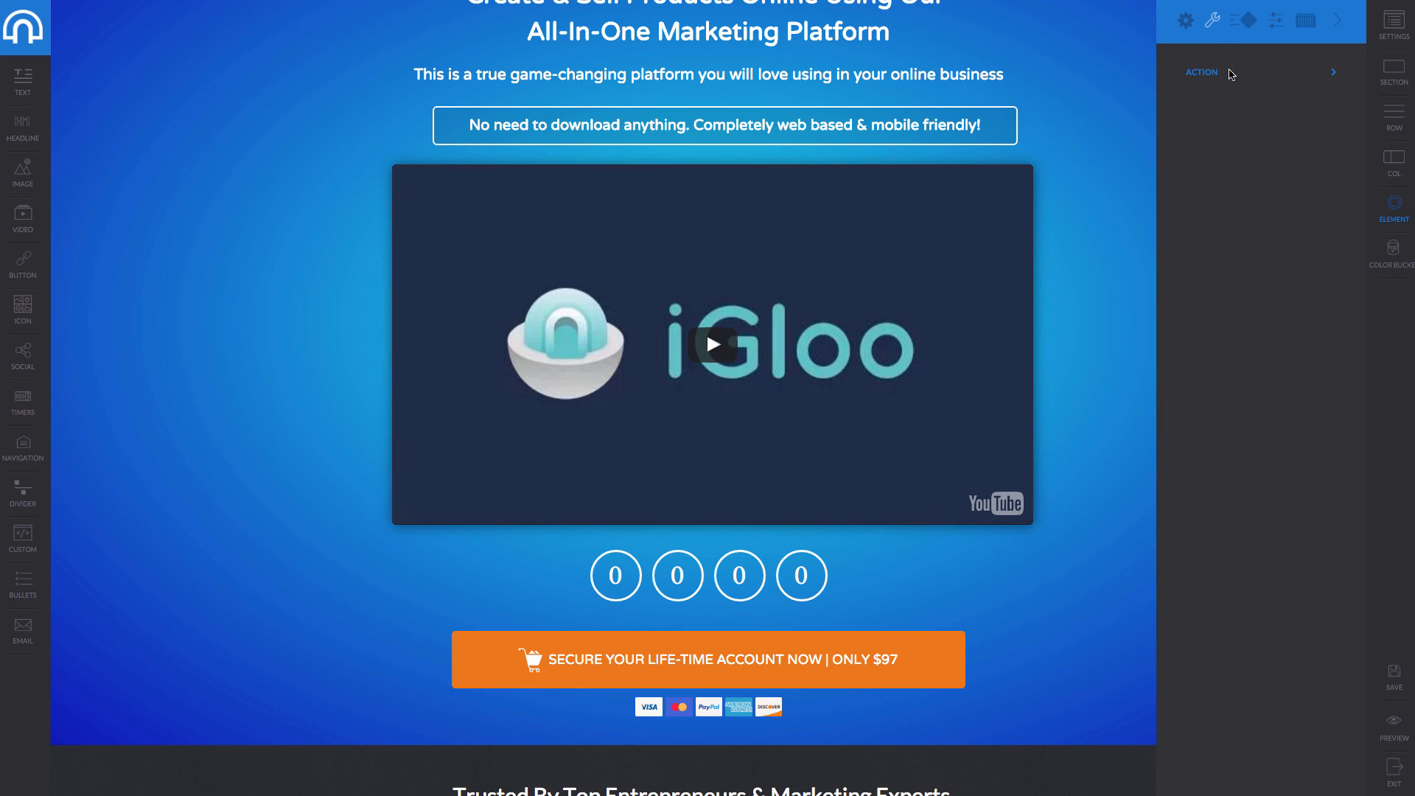
pyautogui.click(1244, 19)
pyautogui.click(1186, 20)
pyautogui.scroll(-4, 1250, 463)
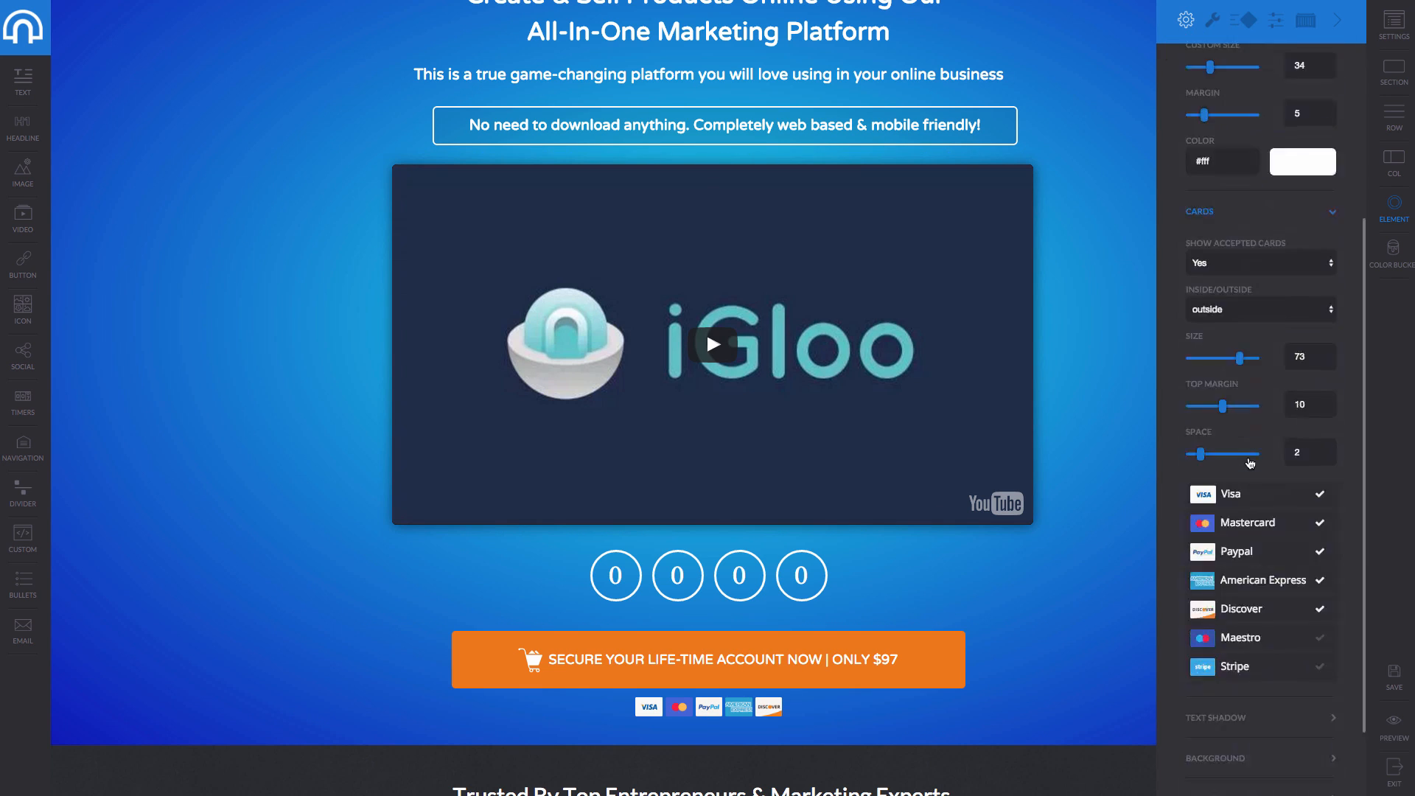
pyautogui.scroll(-2, 1249, 463)
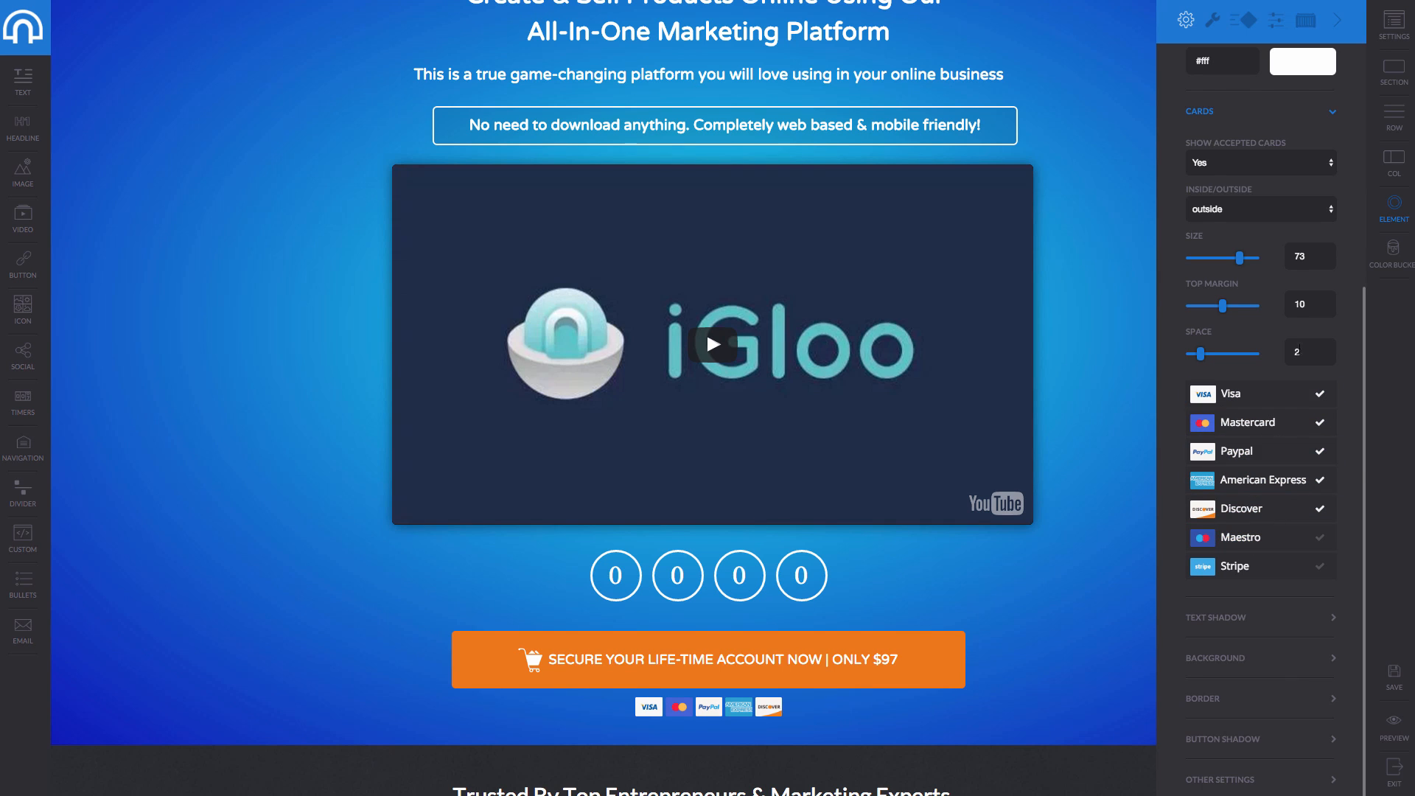
# Add a Maestro logo under the buy button next to Visa, Mastercard, Amex and Discover.
pyautogui.click(1301, 514)
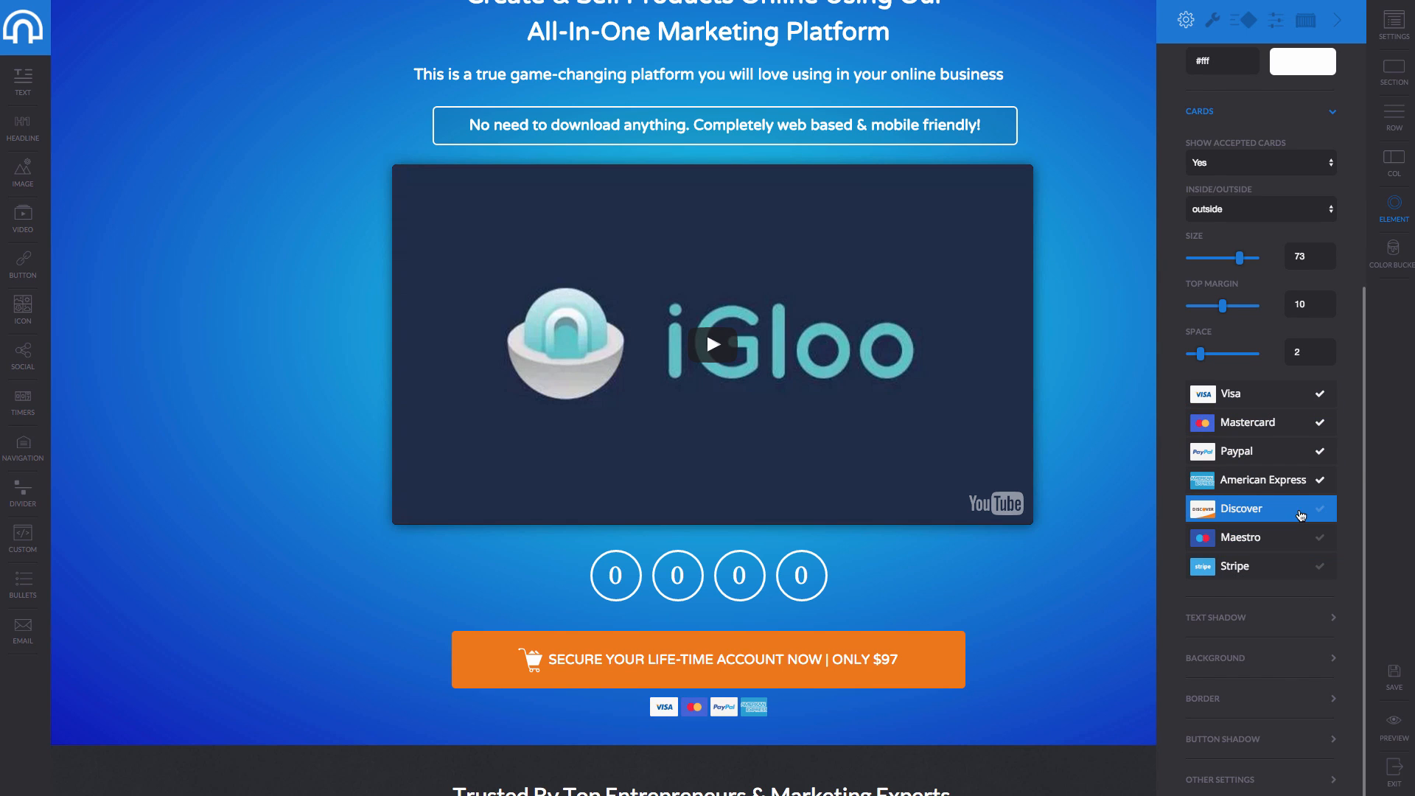
pyautogui.click(1301, 481)
pyautogui.click(1296, 422)
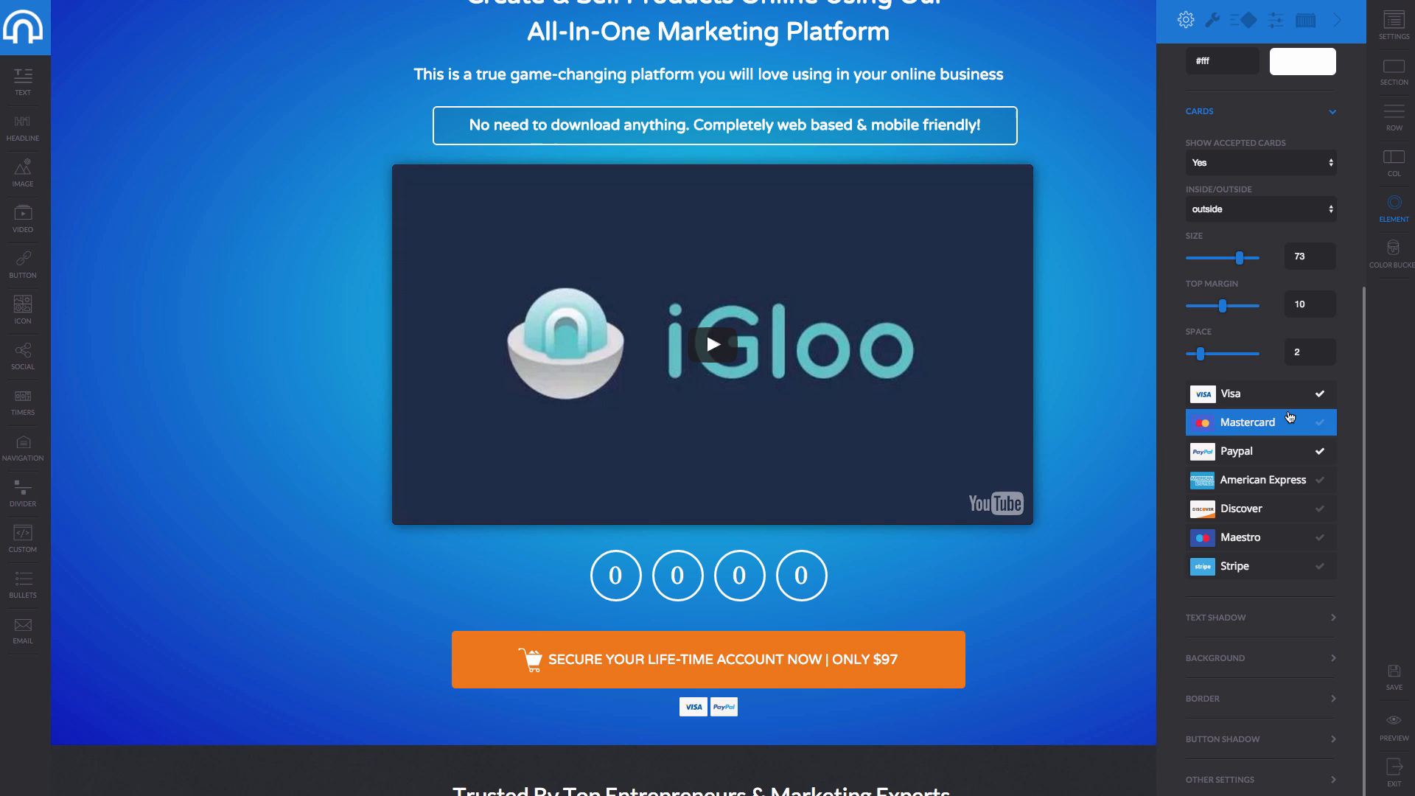
pyautogui.click(1294, 396)
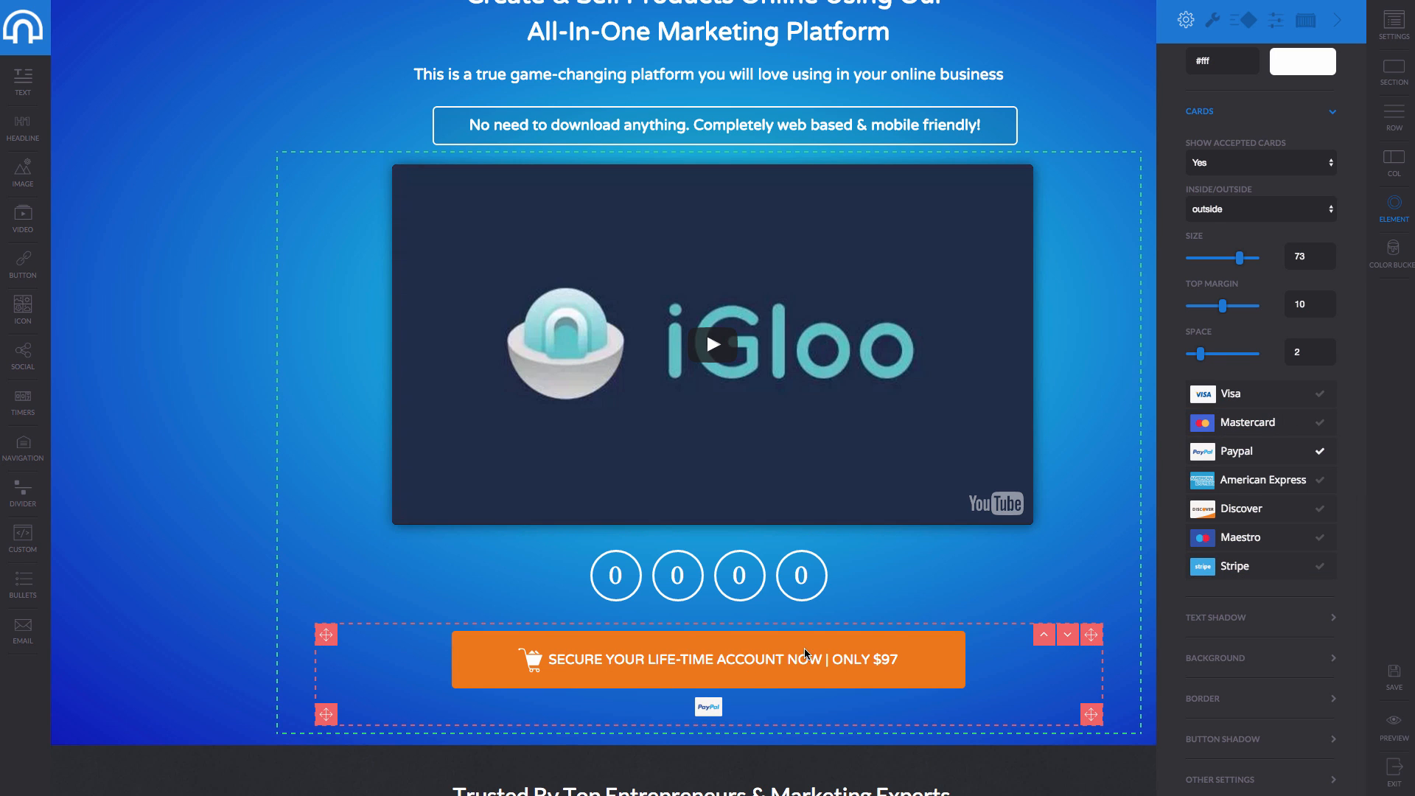
pyautogui.click(1253, 396)
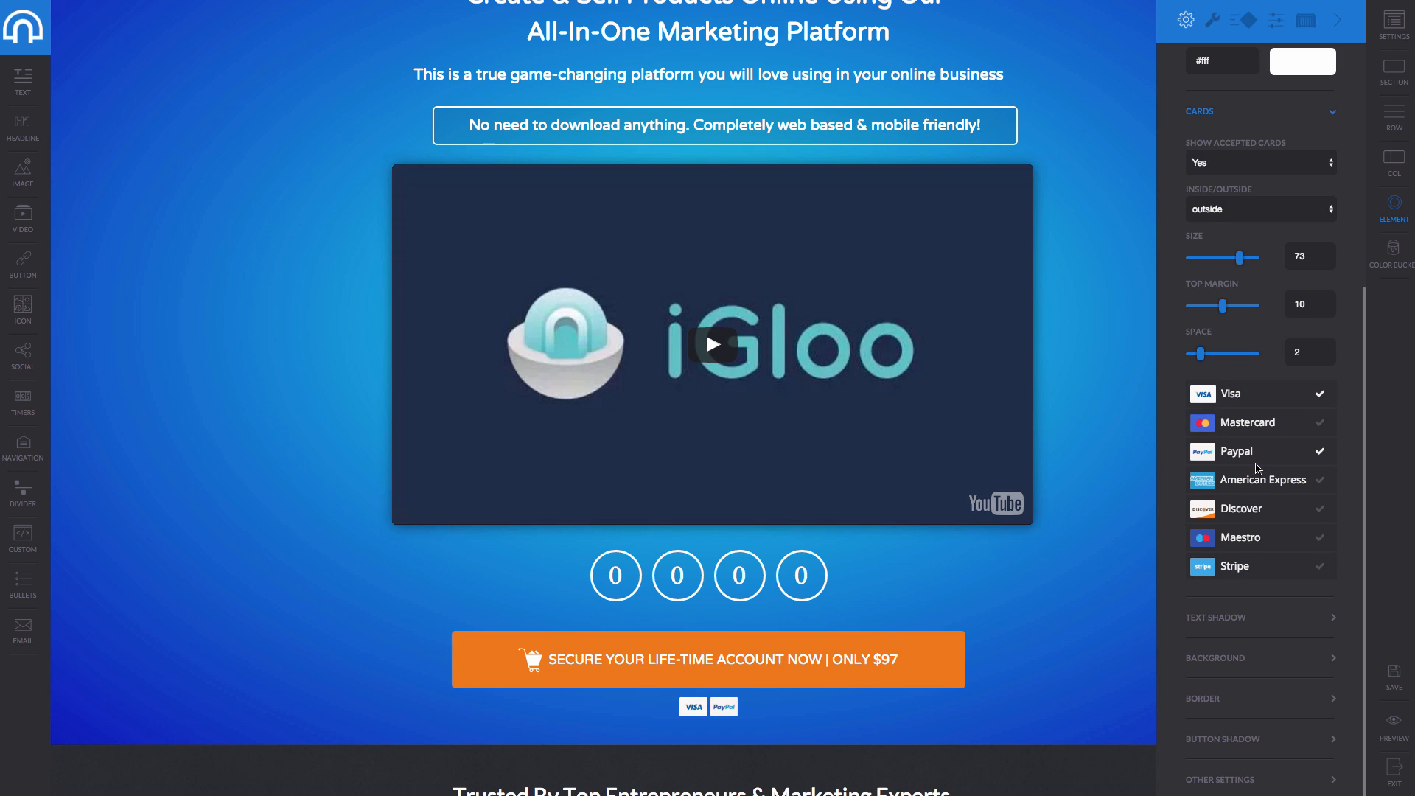
pyautogui.click(1256, 423)
pyautogui.click(1257, 479)
pyautogui.click(1258, 509)
pyautogui.click(1259, 536)
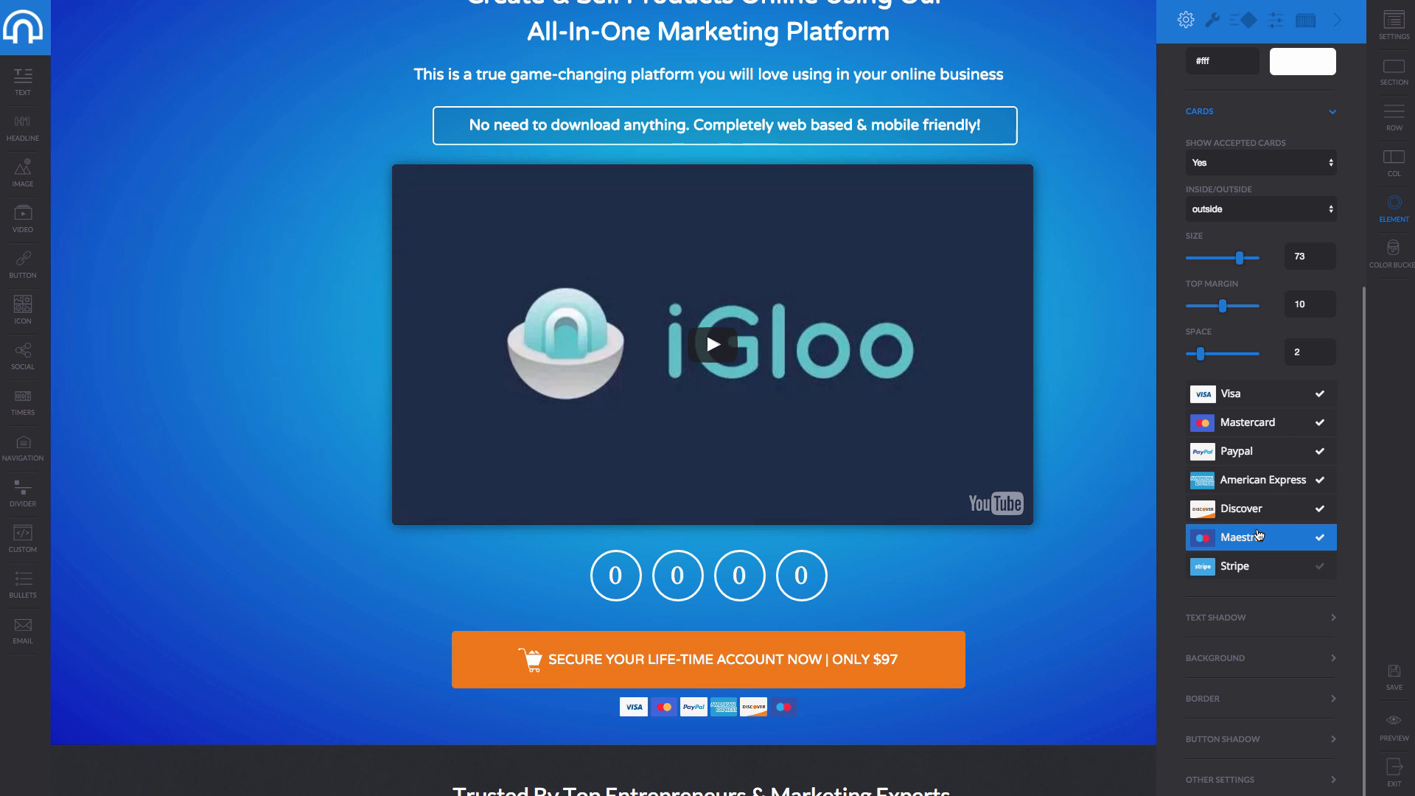
pyautogui.scroll(3, 1255, 214)
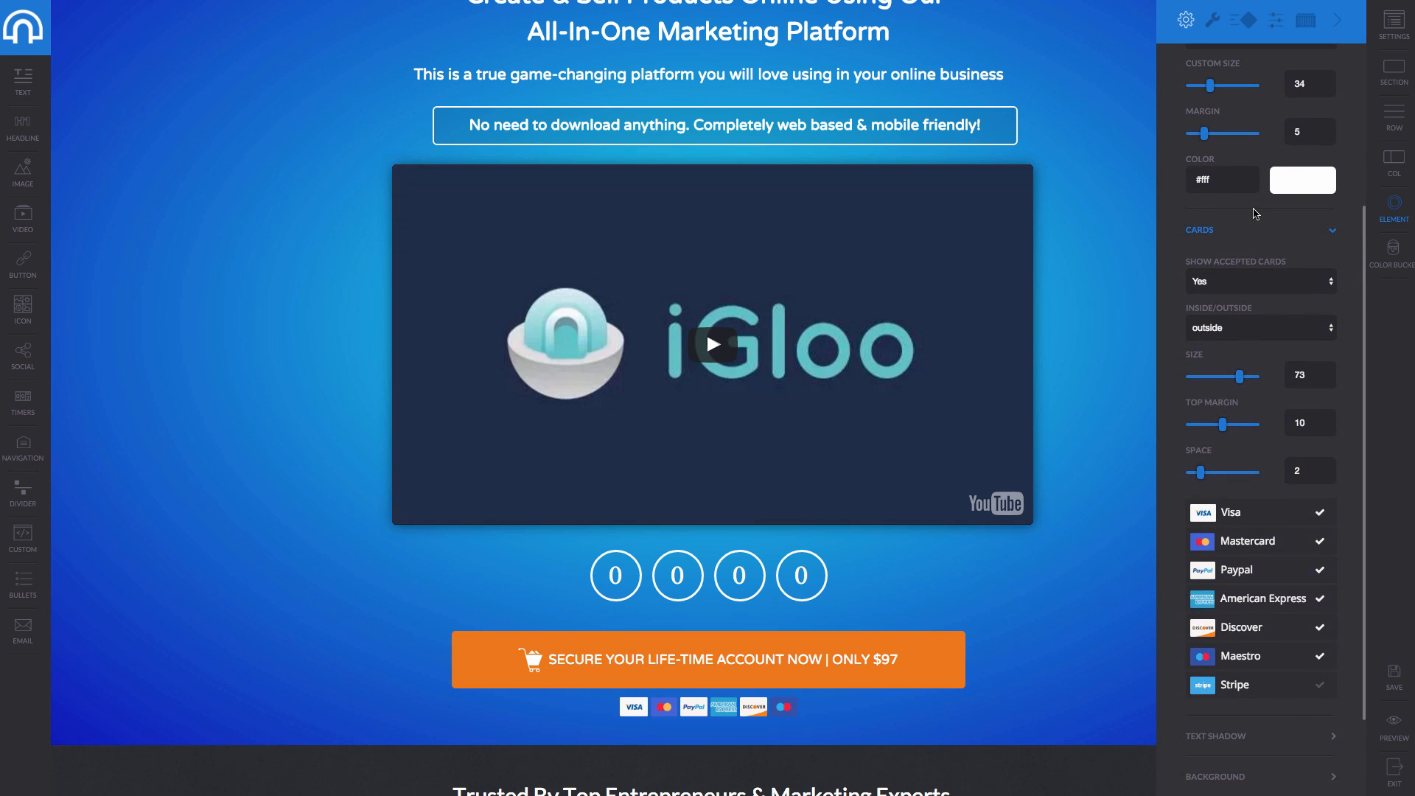
pyautogui.scroll(4, 1255, 214)
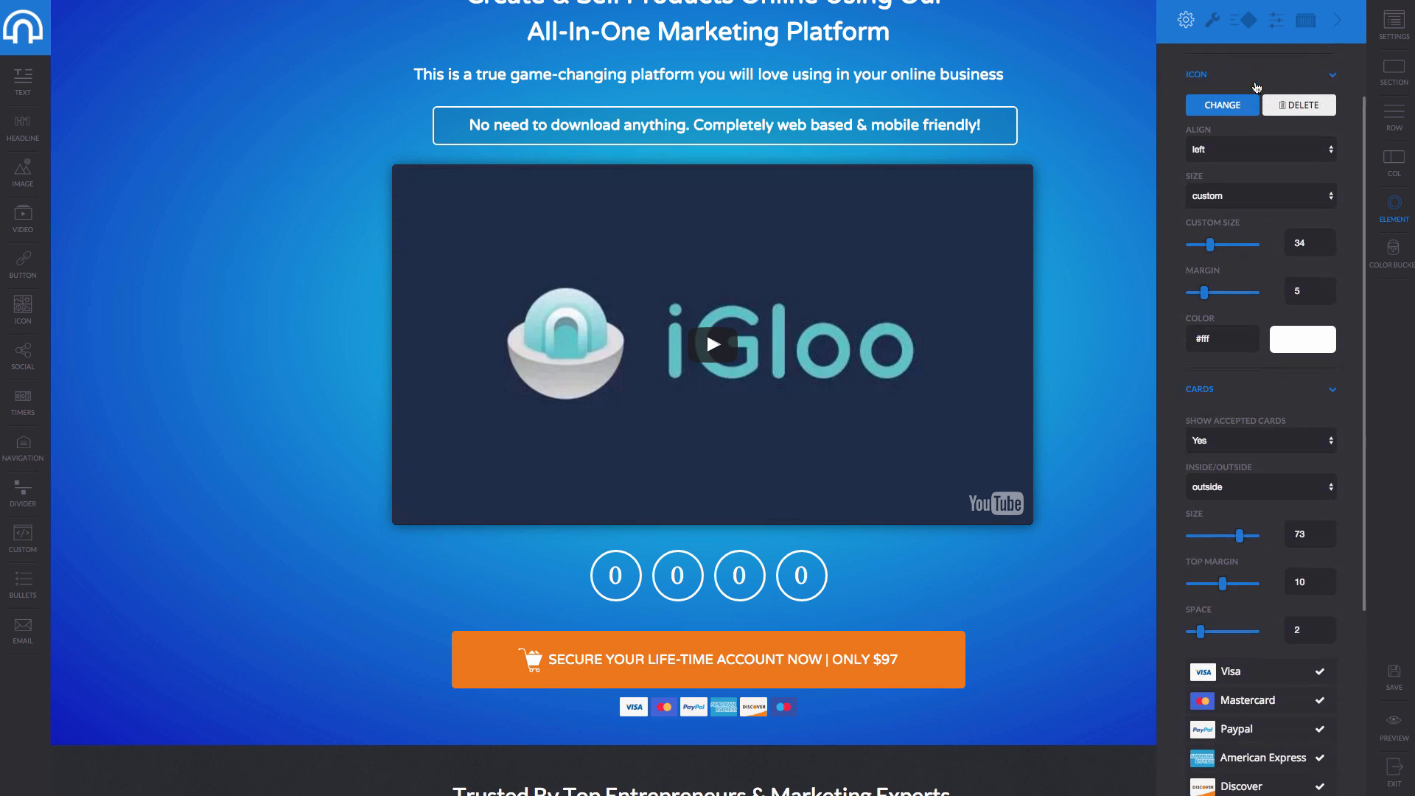
pyautogui.click(1186, 20)
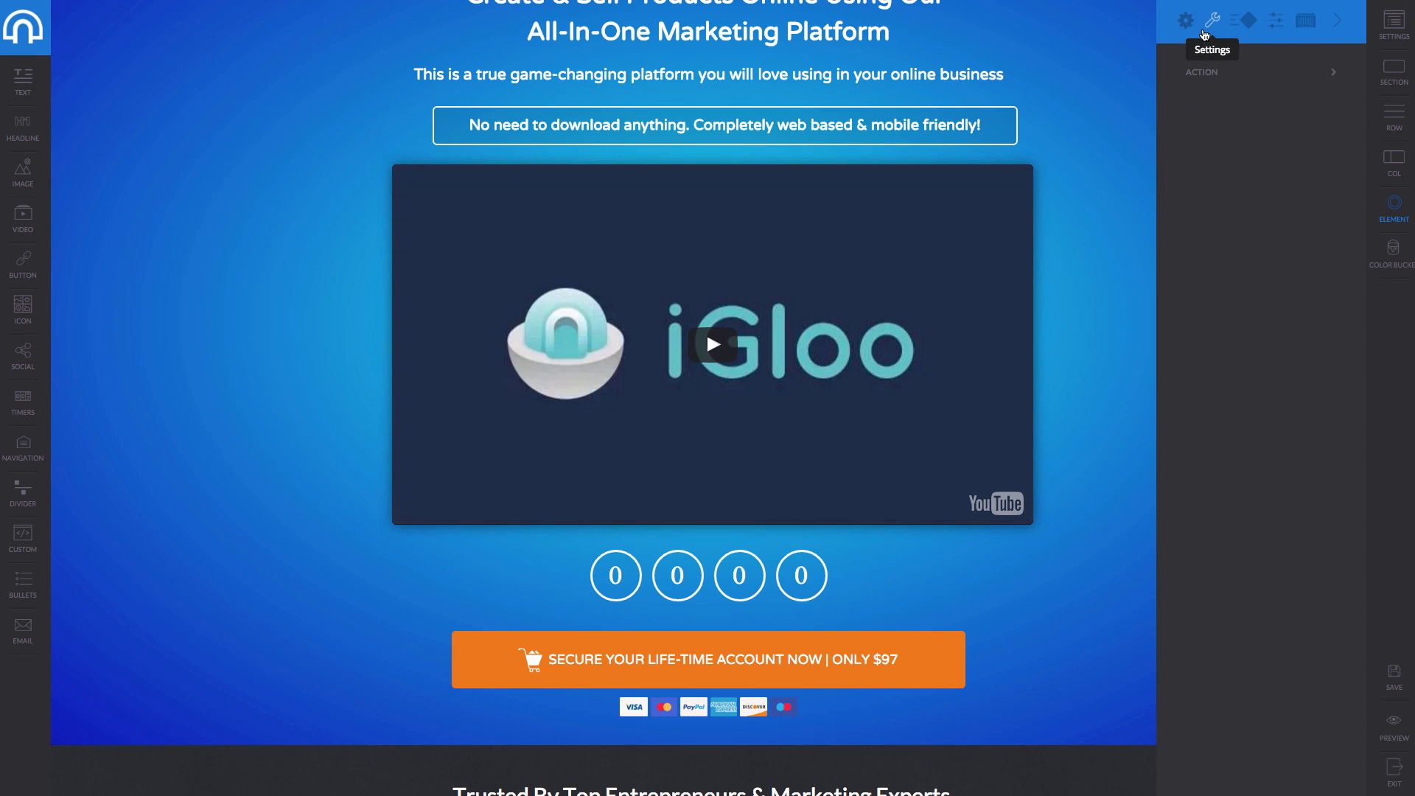
pyautogui.click(759, 660)
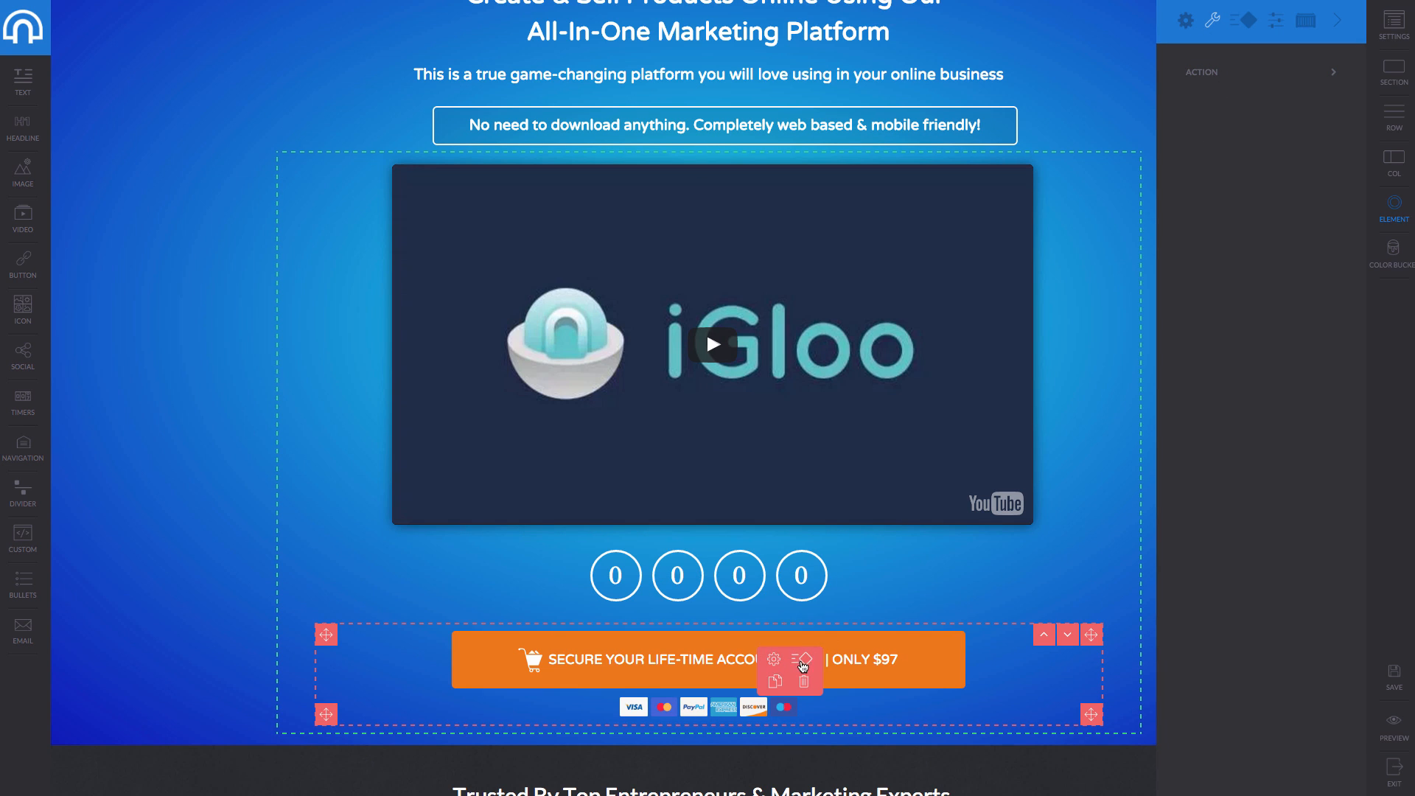
pyautogui.click(746, 673)
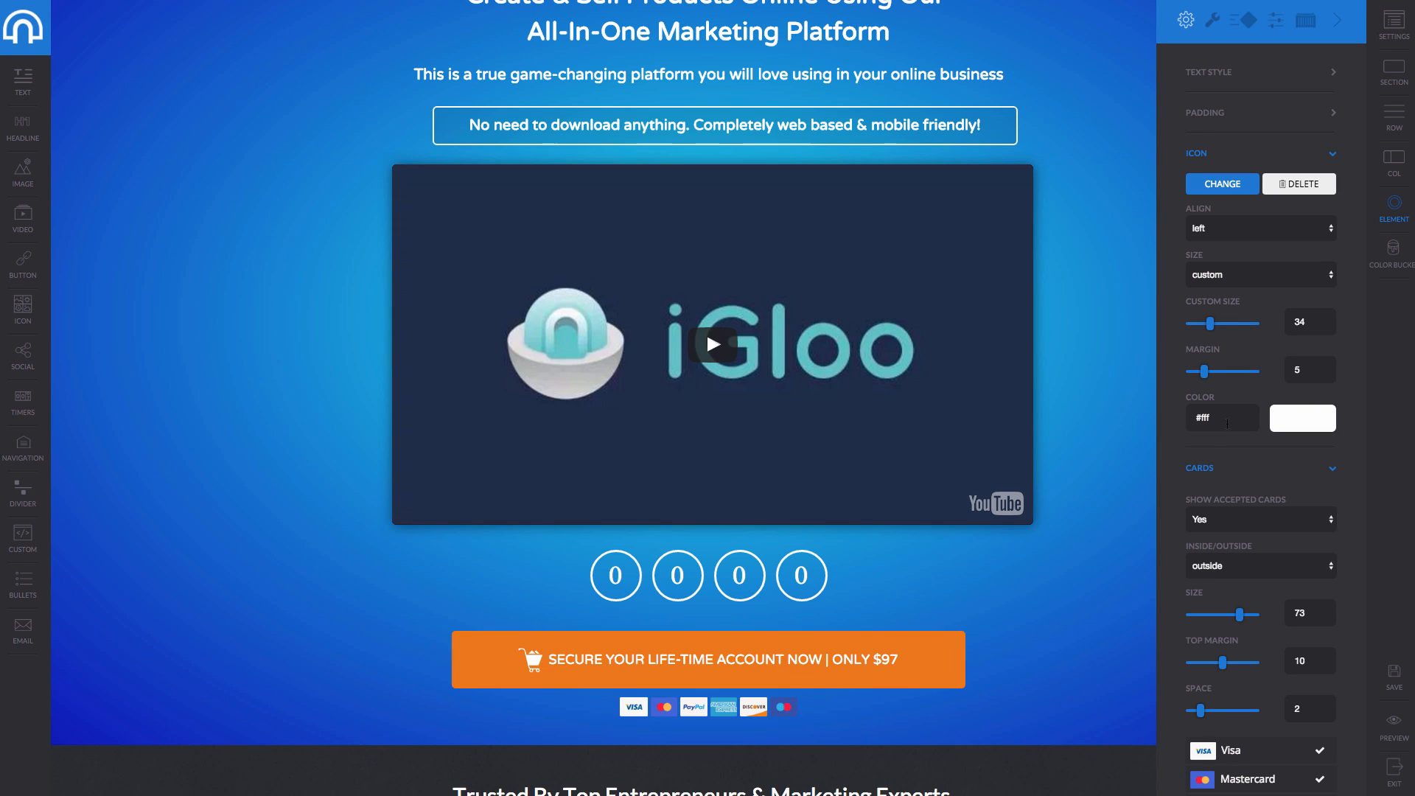
pyautogui.scroll(-5, 1261, 475)
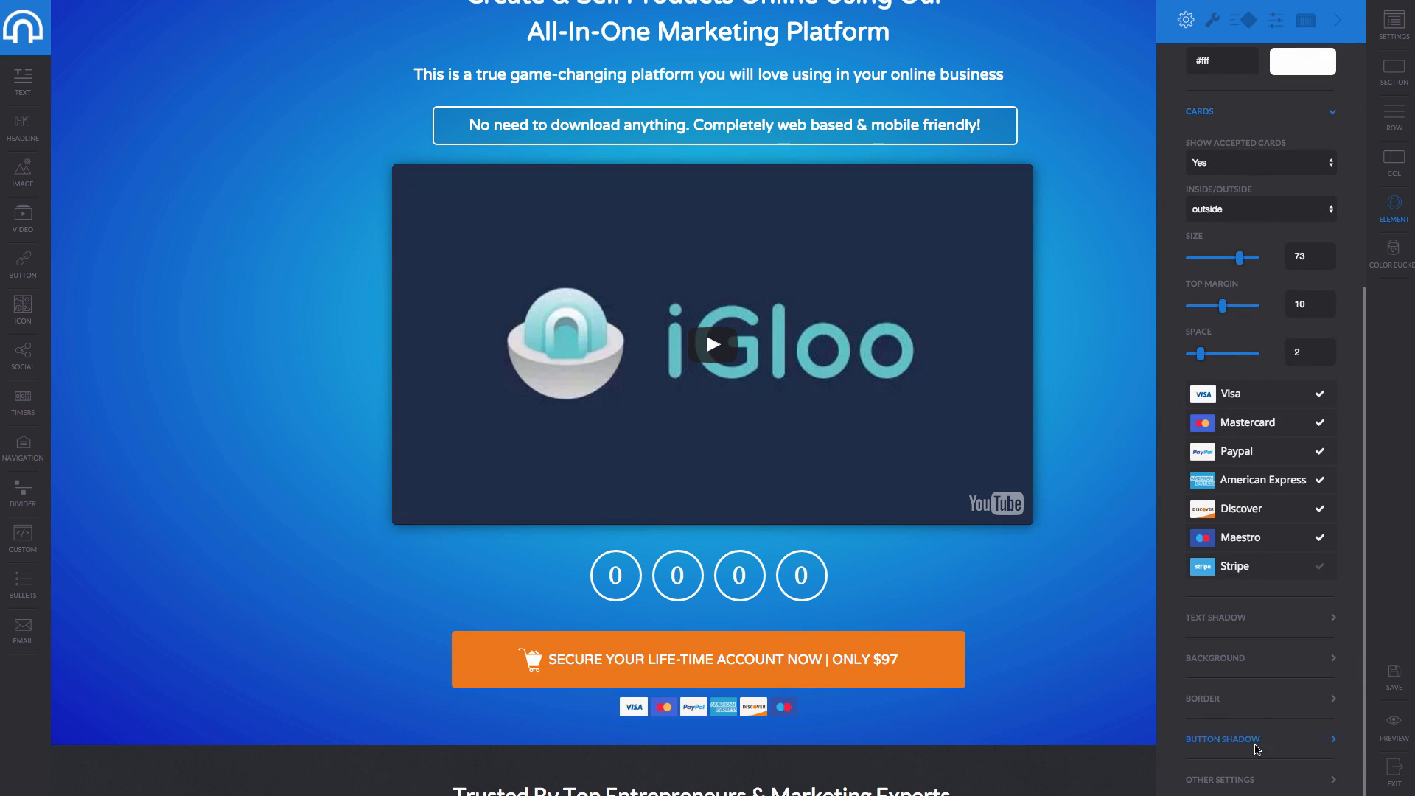
pyautogui.click(1240, 781)
pyautogui.click(1316, 130)
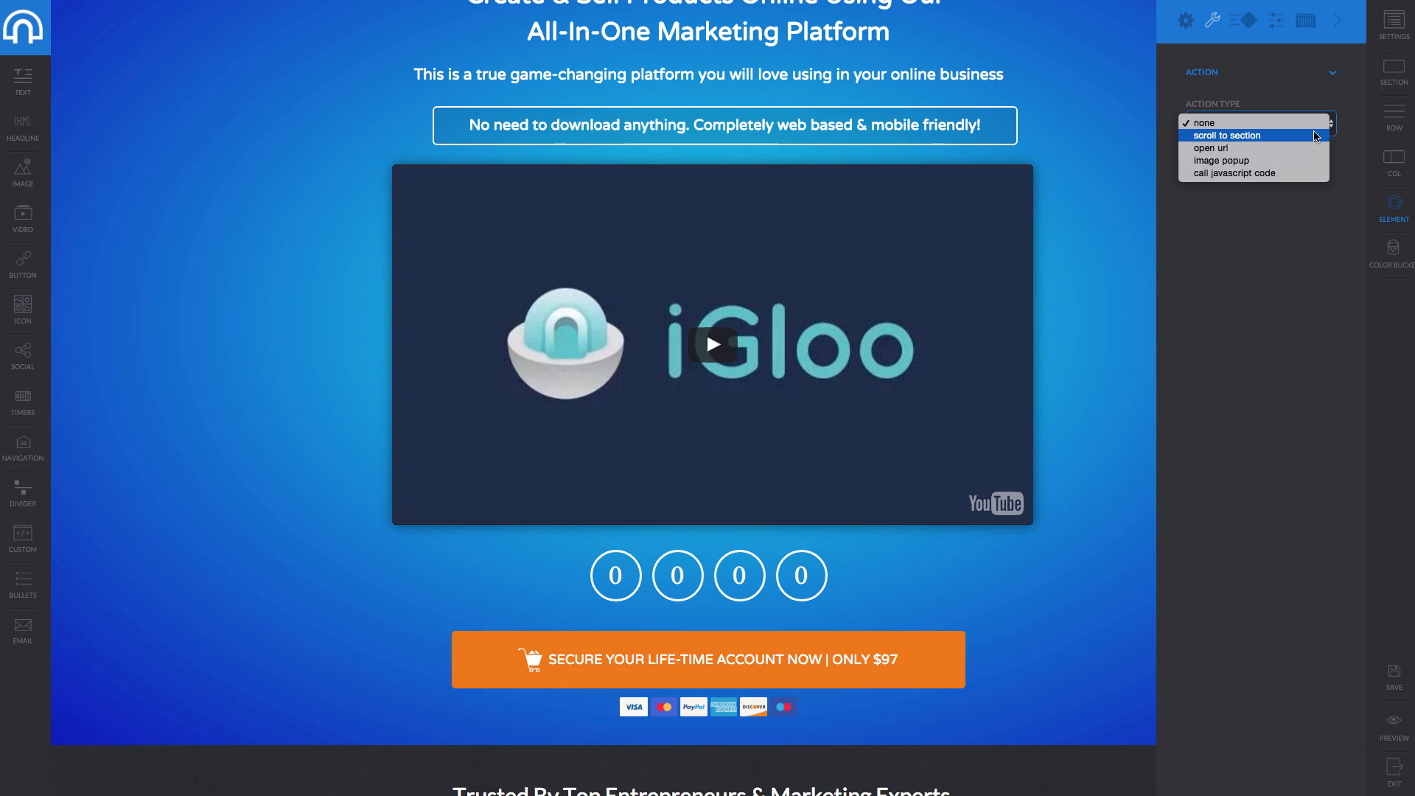
pyautogui.click(1258, 150)
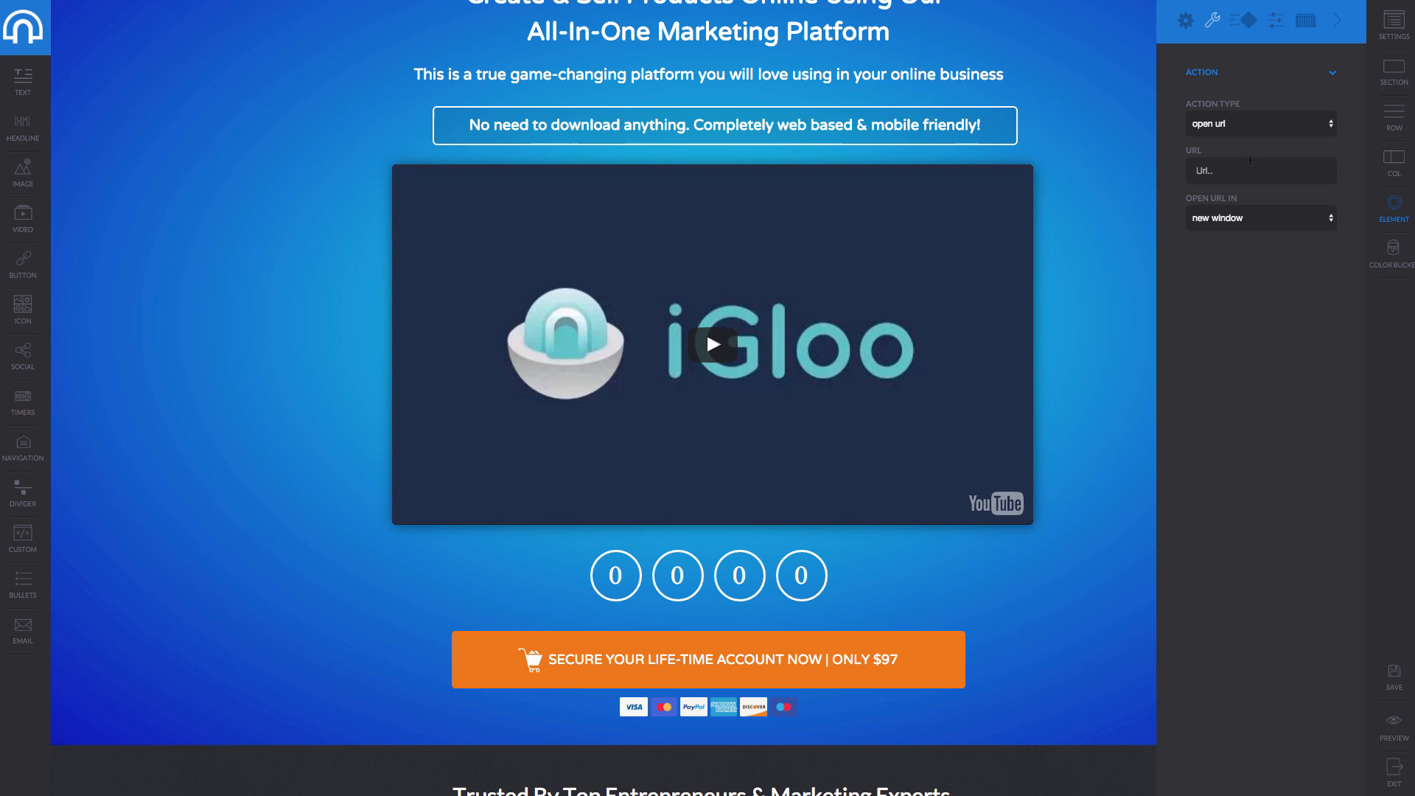
pyautogui.click(1241, 165)
pyautogui.click(1250, 225)
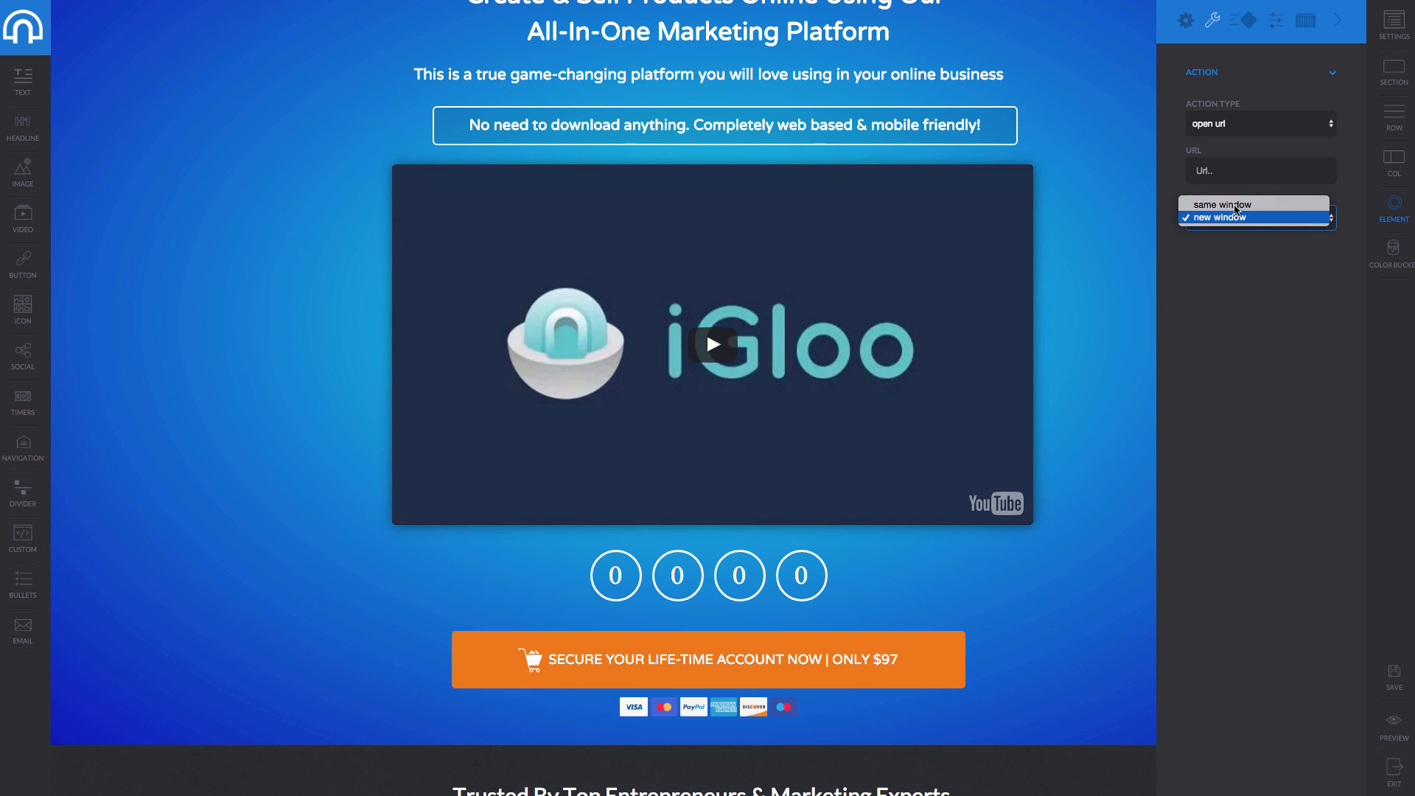
pyautogui.click(1229, 199)
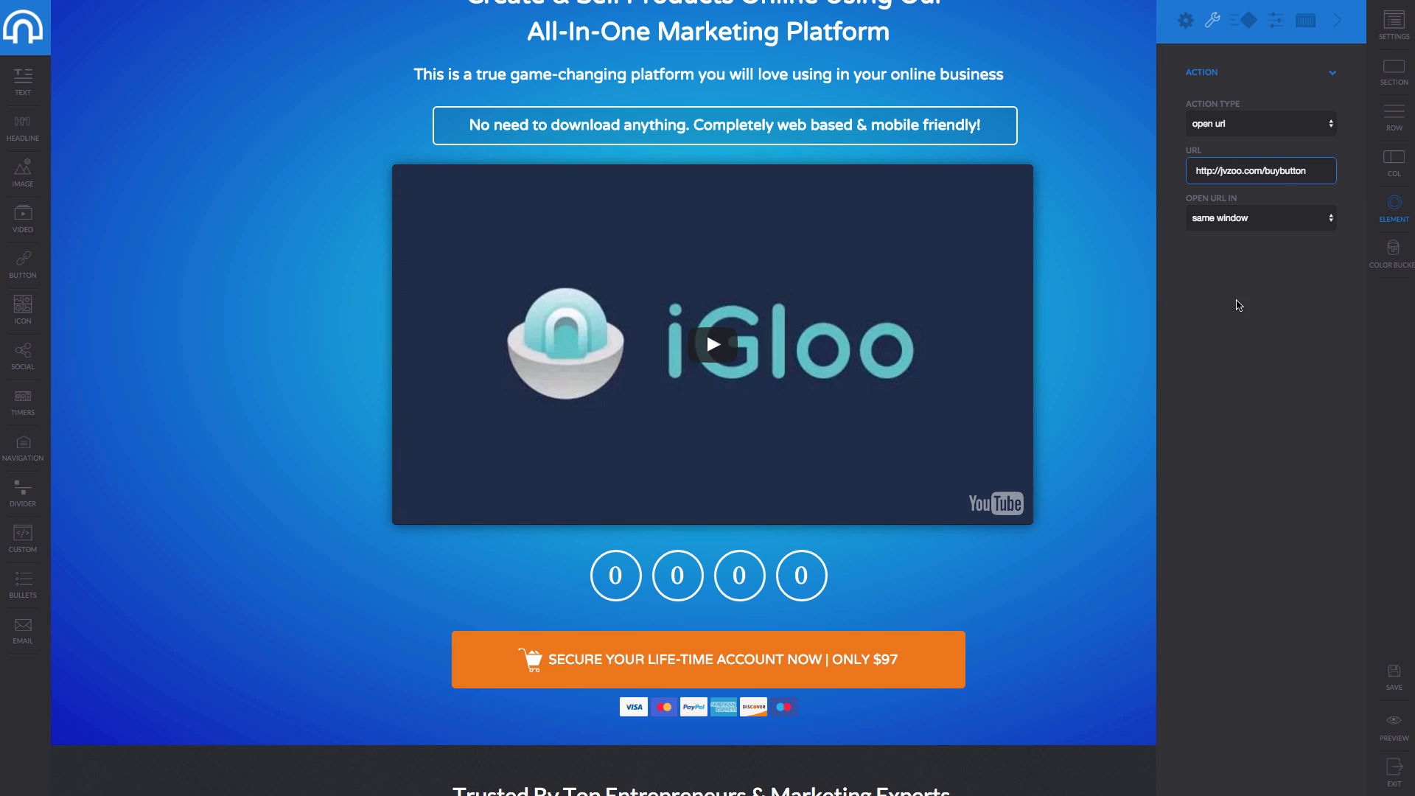
# Check the video's zoomOutRotate animation settings, then save the page and preview it.
pyautogui.click(1090, 331)
pyautogui.click(1399, 163)
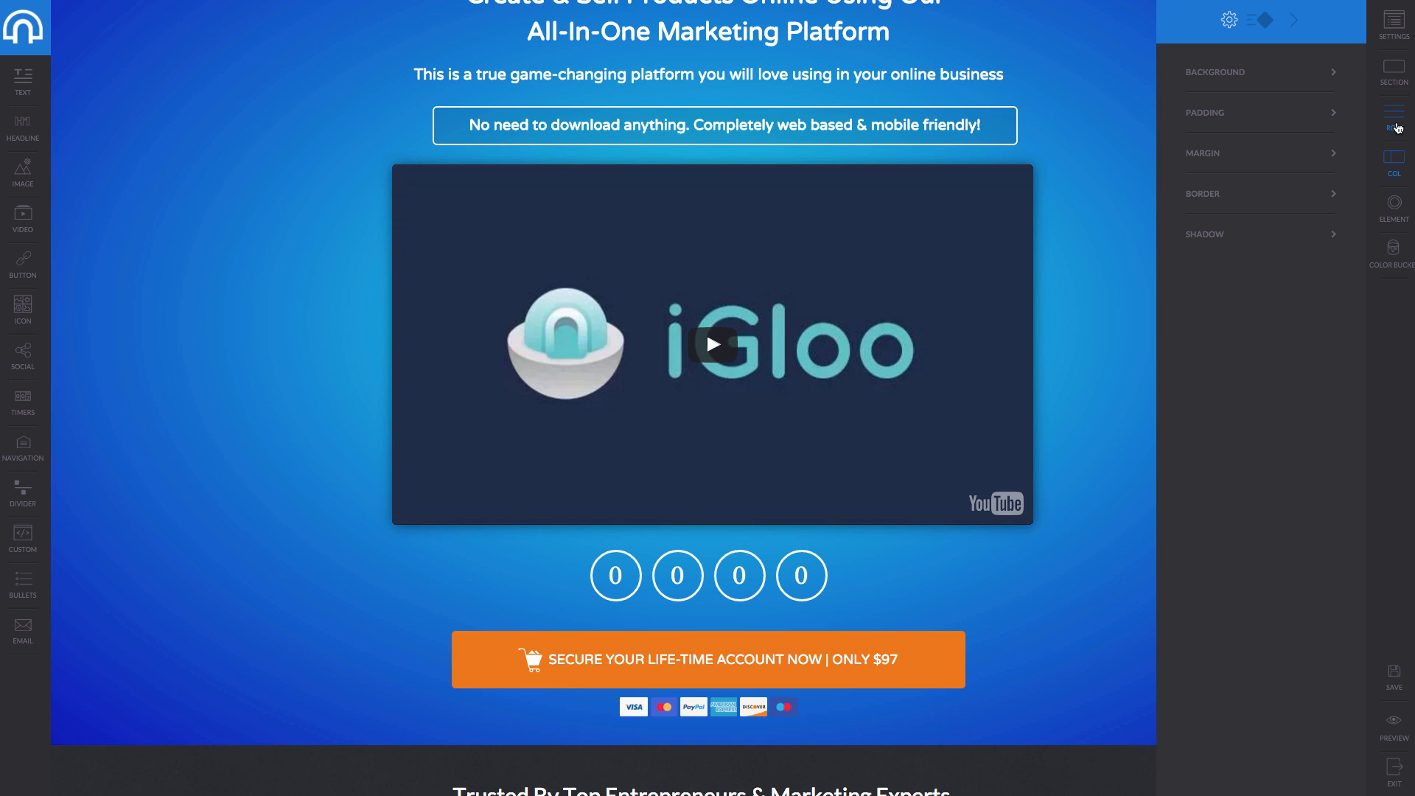
pyautogui.click(1398, 128)
pyautogui.click(1395, 74)
pyautogui.click(1401, 23)
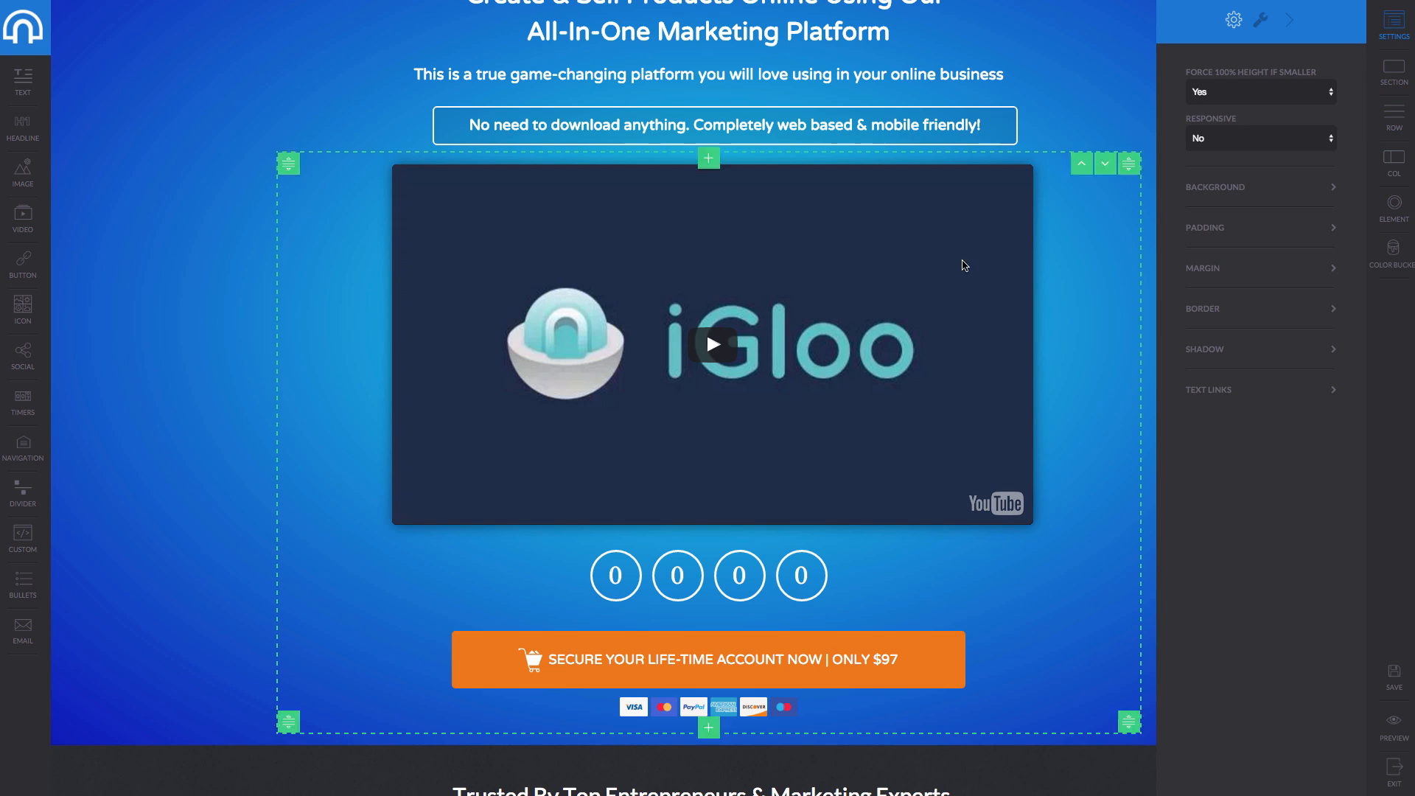
pyautogui.click(514, 351)
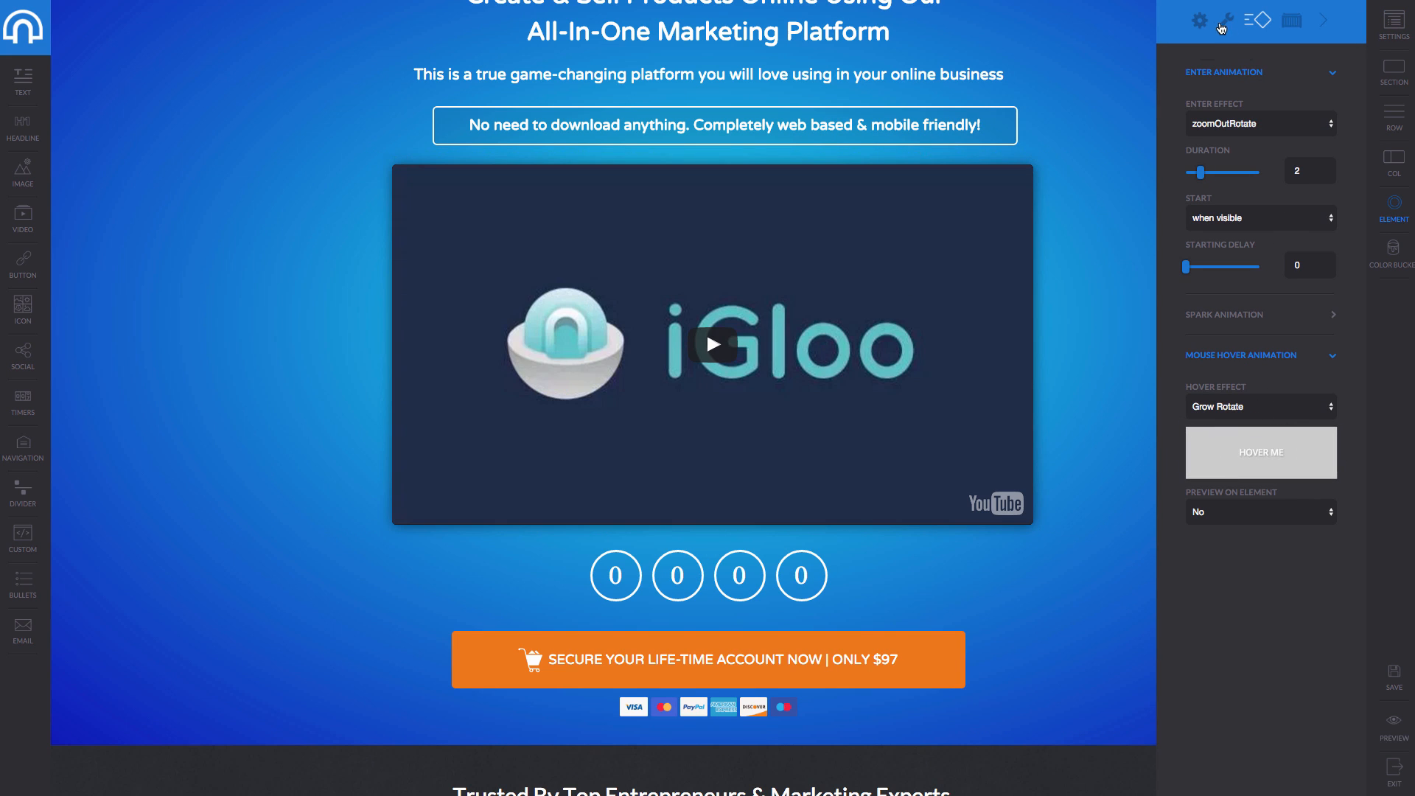
pyautogui.click(1227, 20)
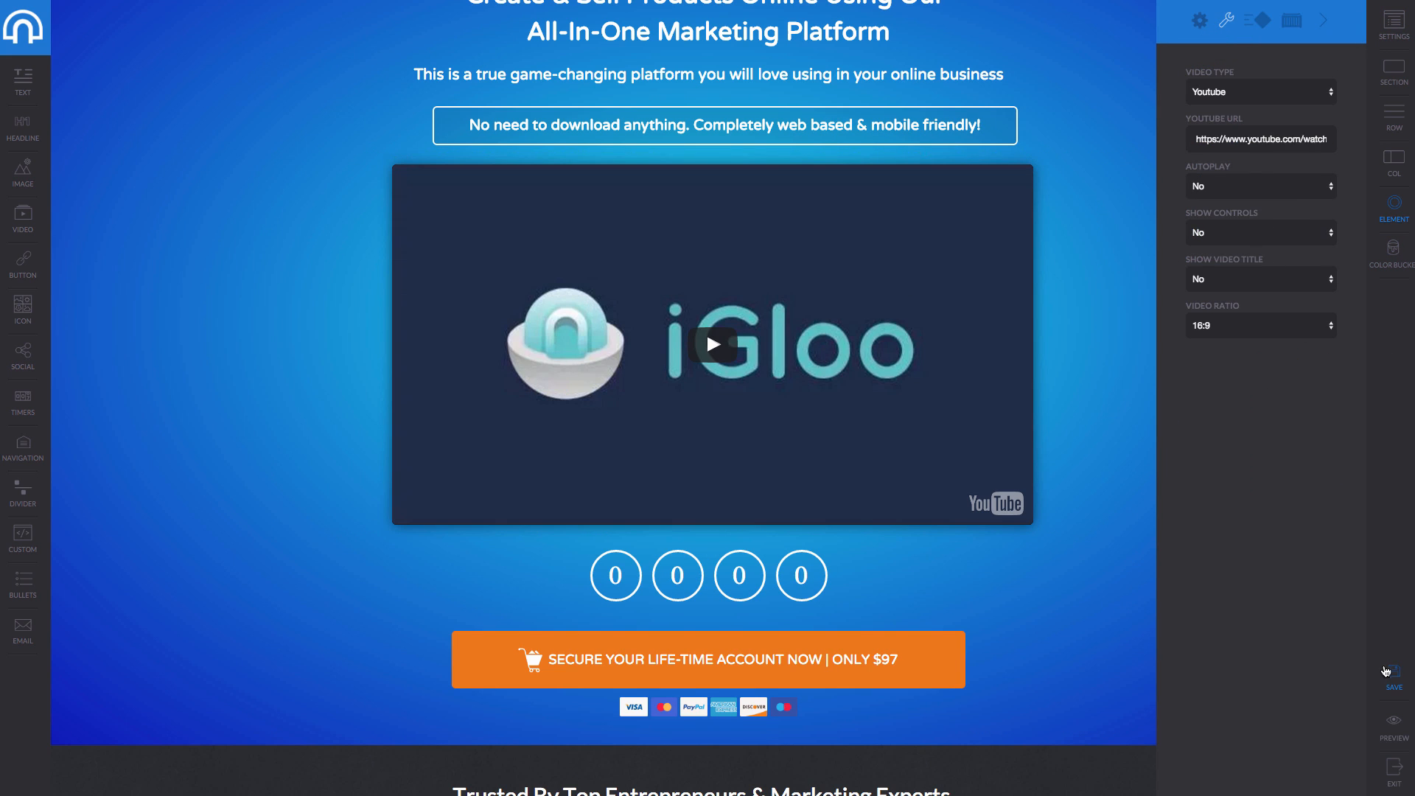
pyautogui.click(1398, 687)
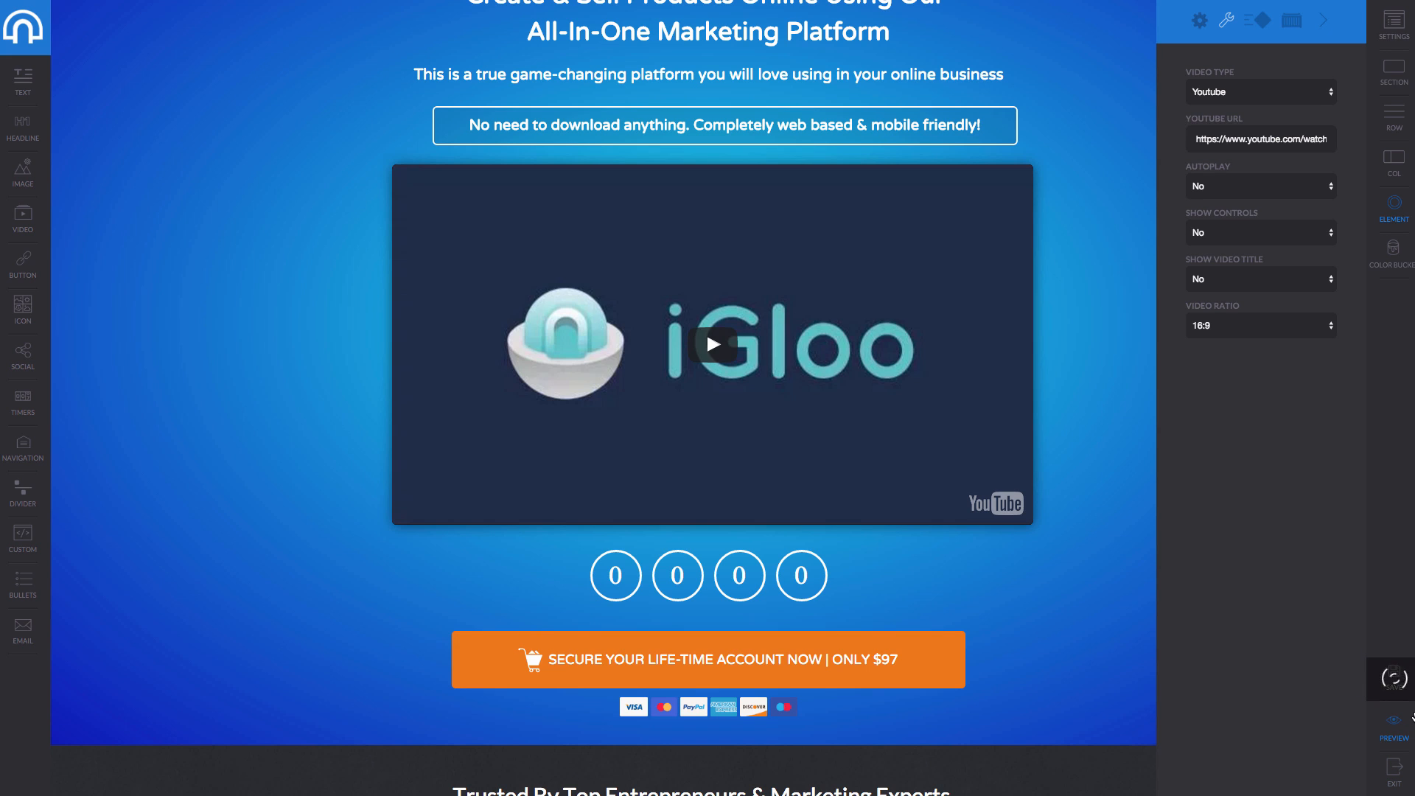
pyautogui.click(1399, 725)
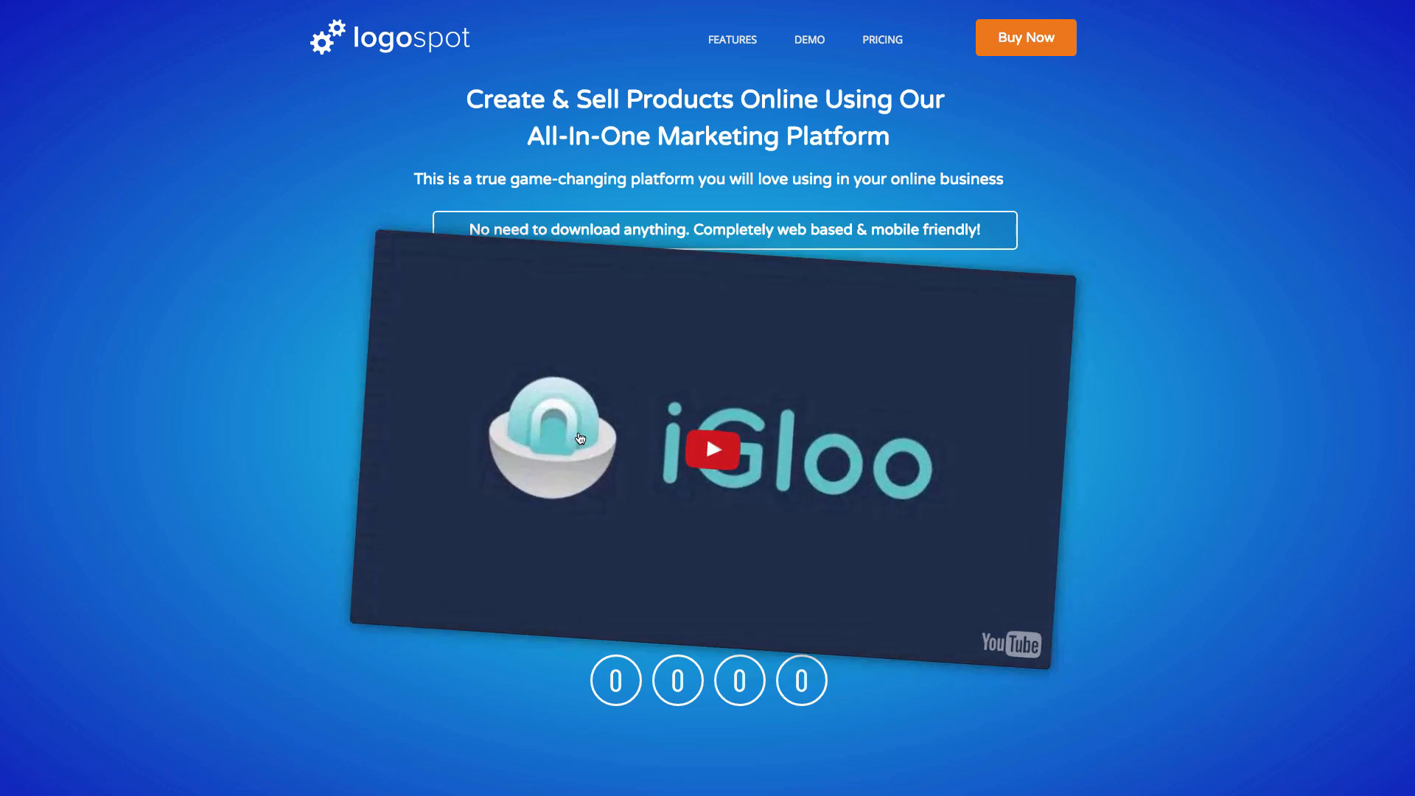
# Scroll through the previewed sales page from the top down to the footer.
pyautogui.scroll(-7, 580, 438)
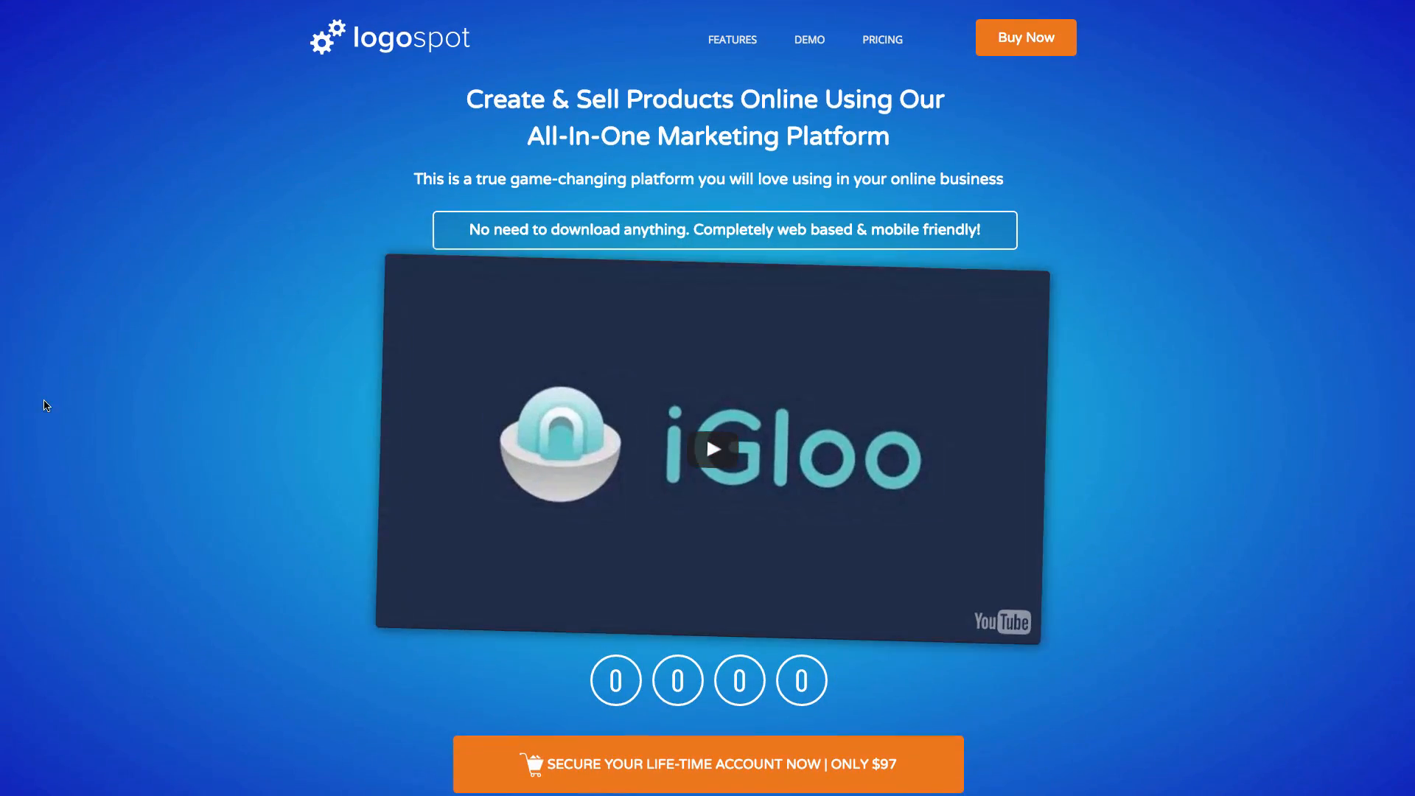
pyautogui.scroll(-5, 306, 385)
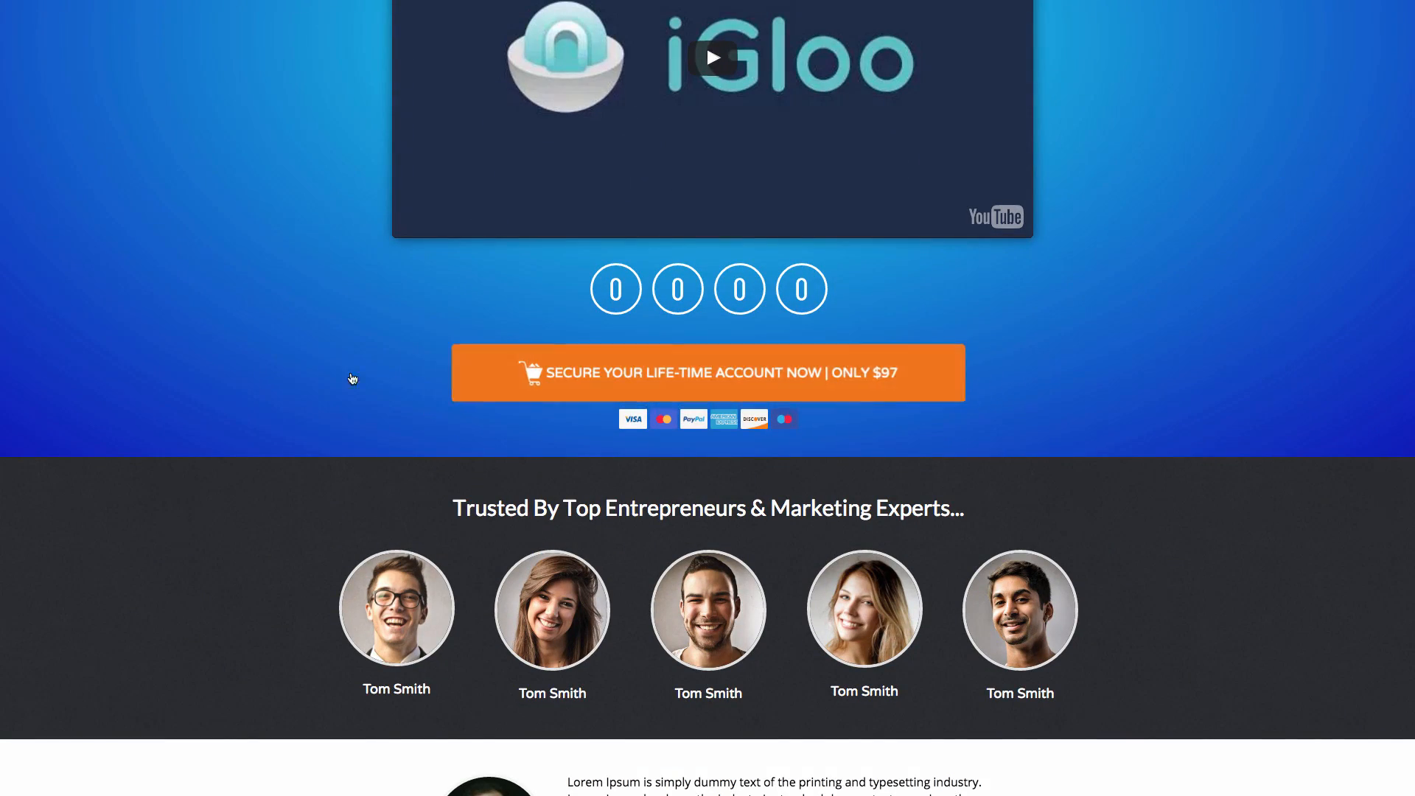
pyautogui.scroll(-6, 810, 375)
pyautogui.scroll(-5, 787, 375)
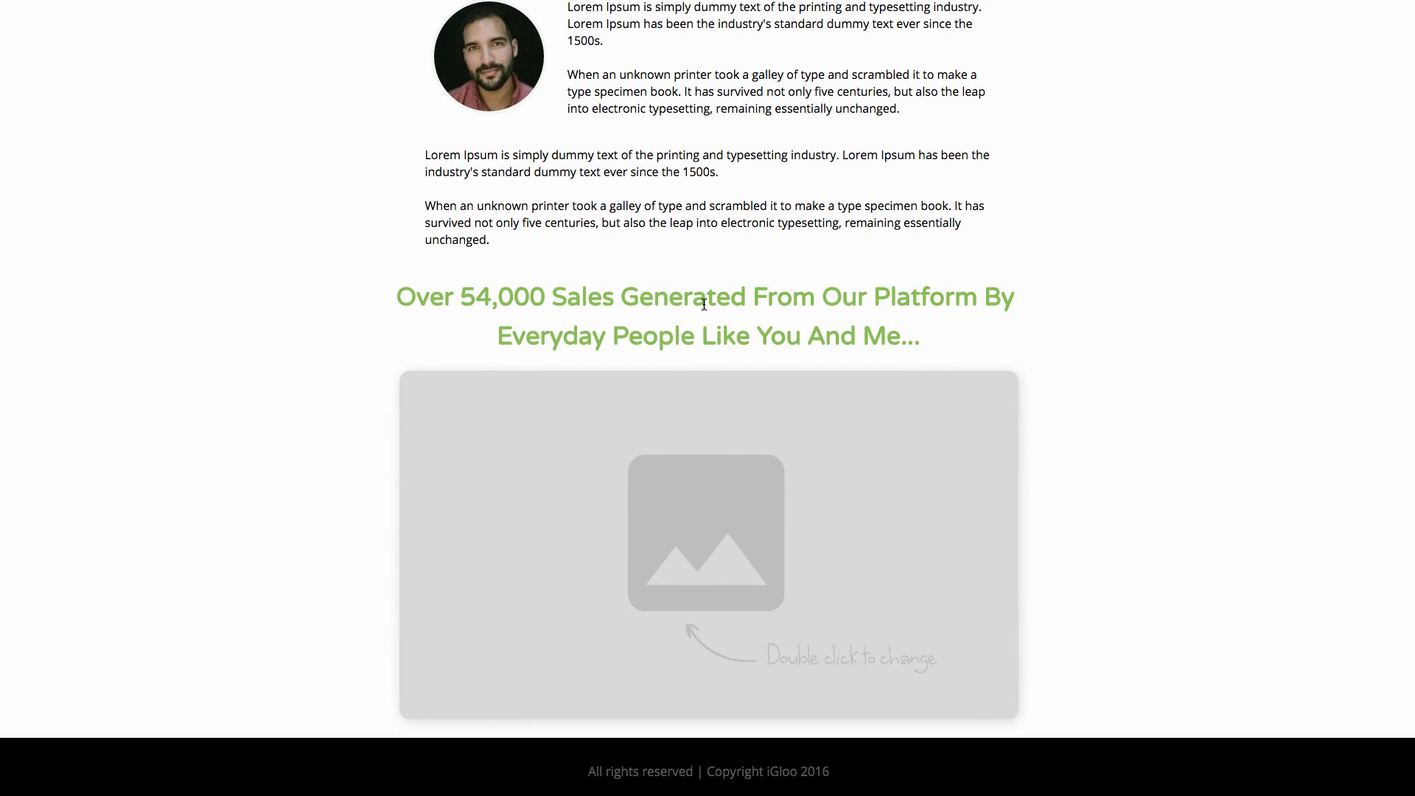
pyautogui.scroll(6, 663, 309)
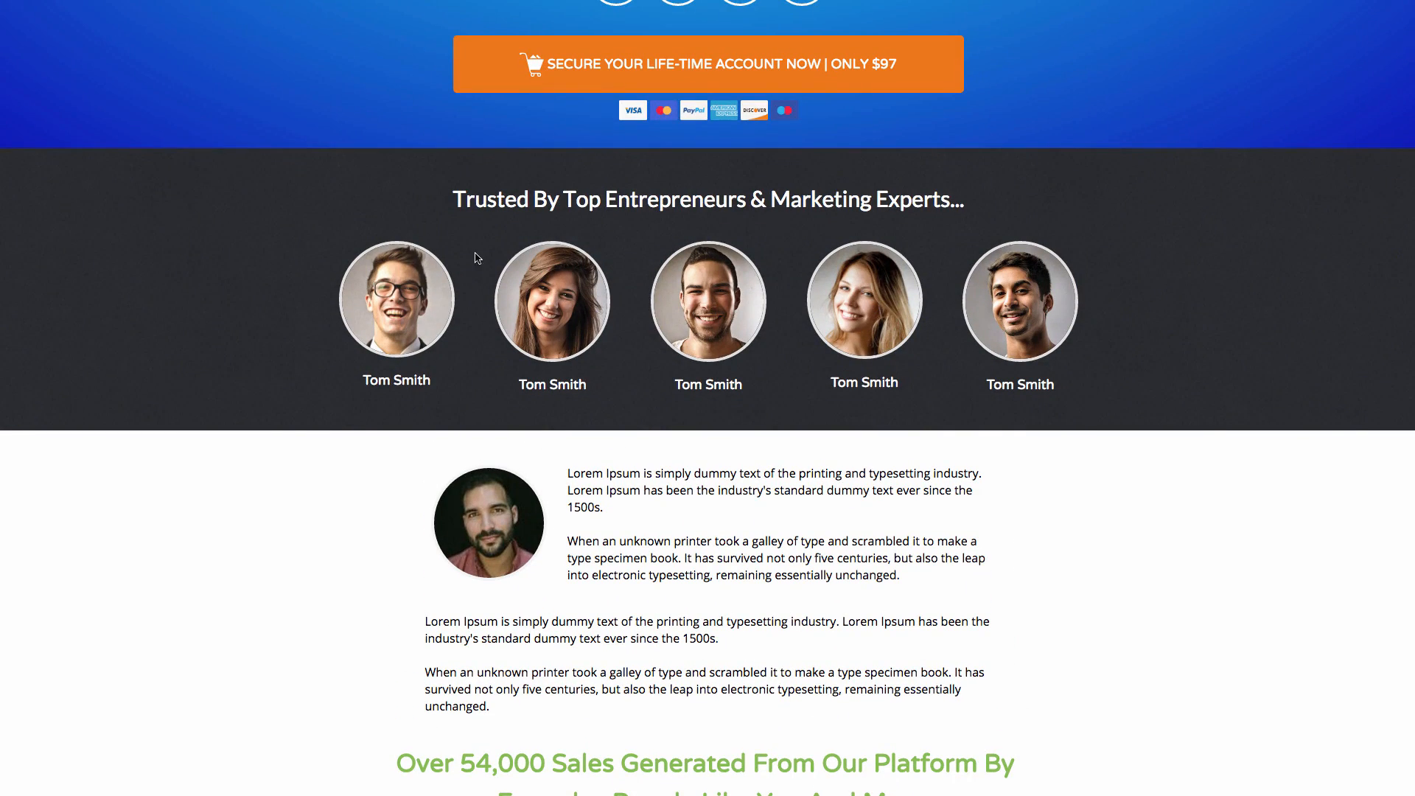
pyautogui.scroll(-6, 478, 258)
pyautogui.scroll(15, 687, 505)
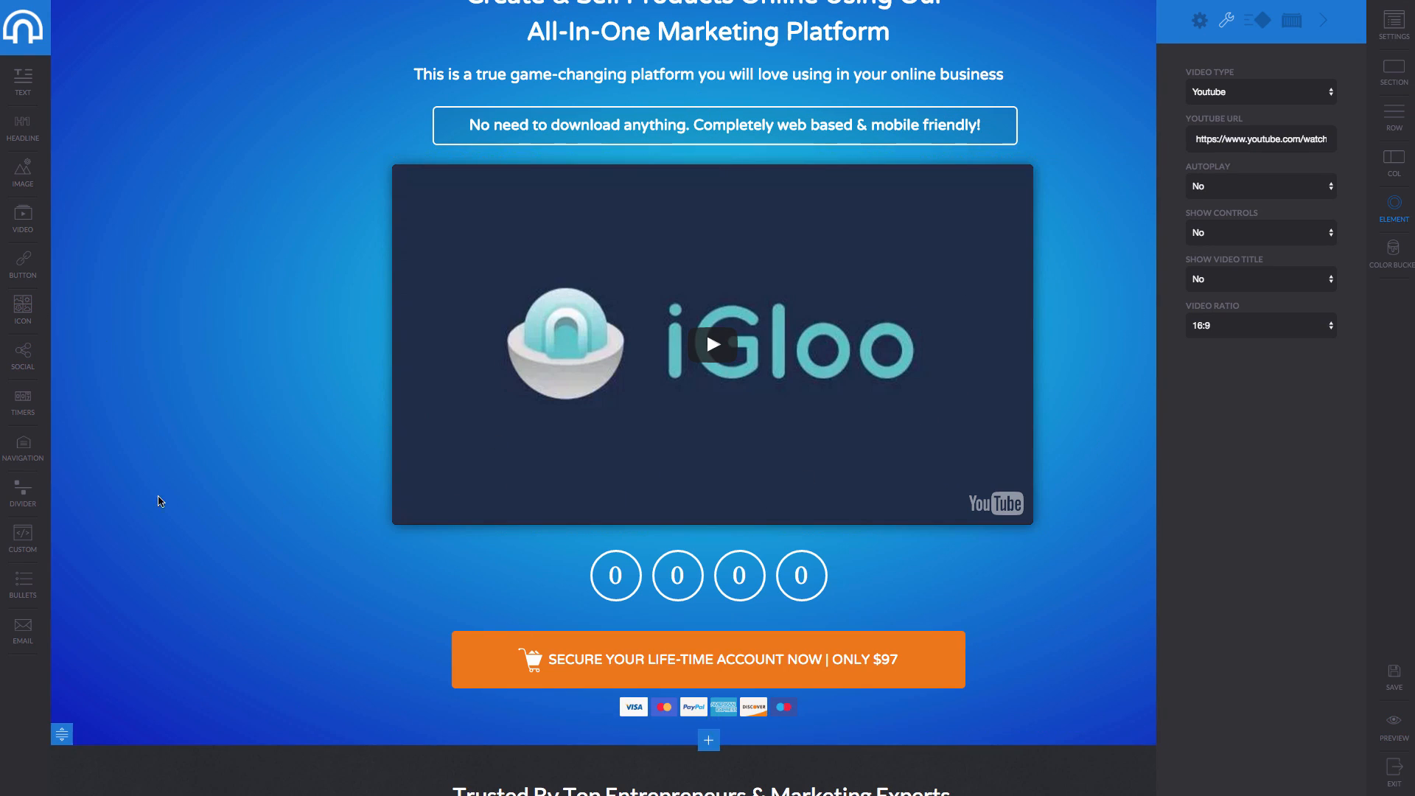
# Drop a button into the footer and apply the orange 'Click Here to Get Started | 37$' cart preset.
pyautogui.scroll(-8, 529, 579)
pyautogui.scroll(-3, 755, 336)
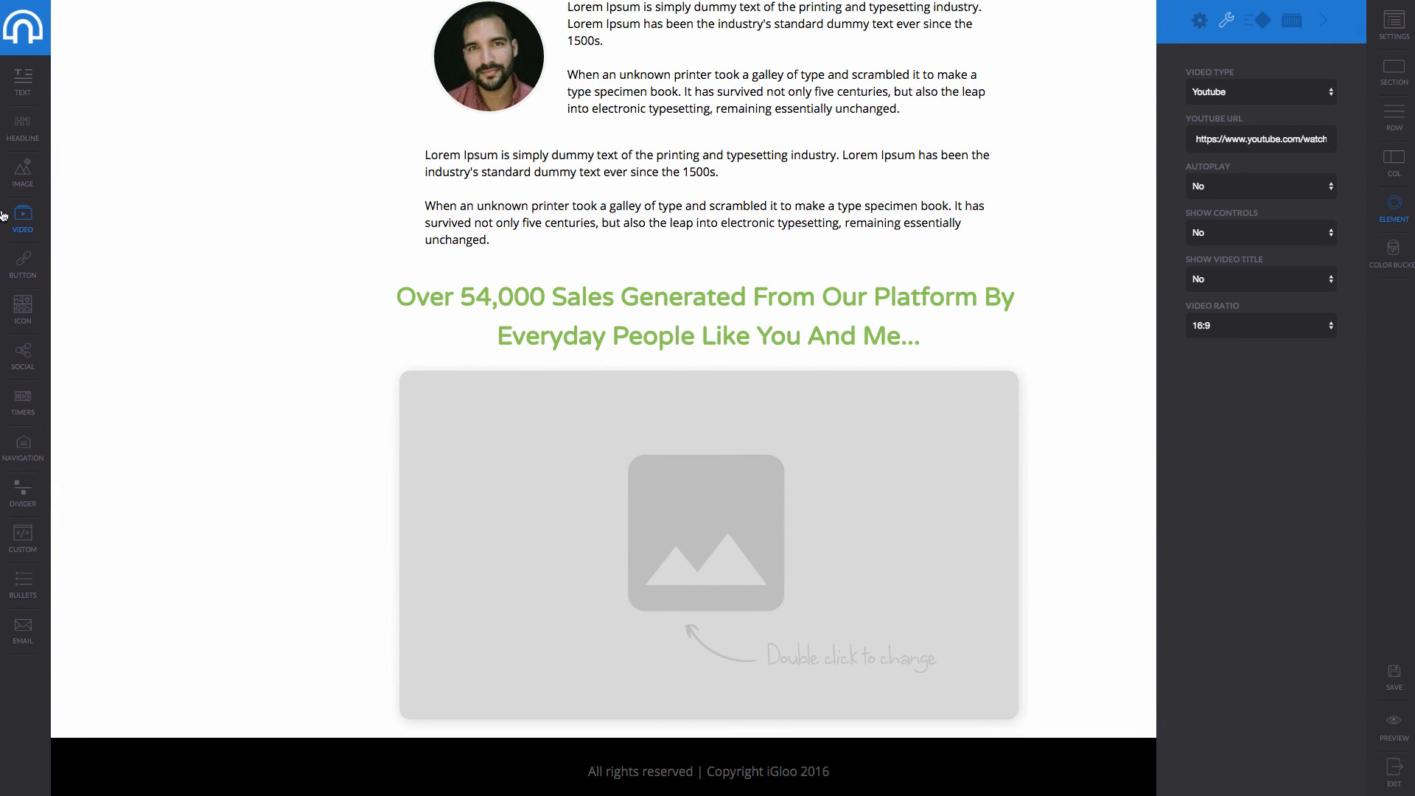
pyautogui.moveTo(466, 604); pyautogui.dragTo(734, 722)
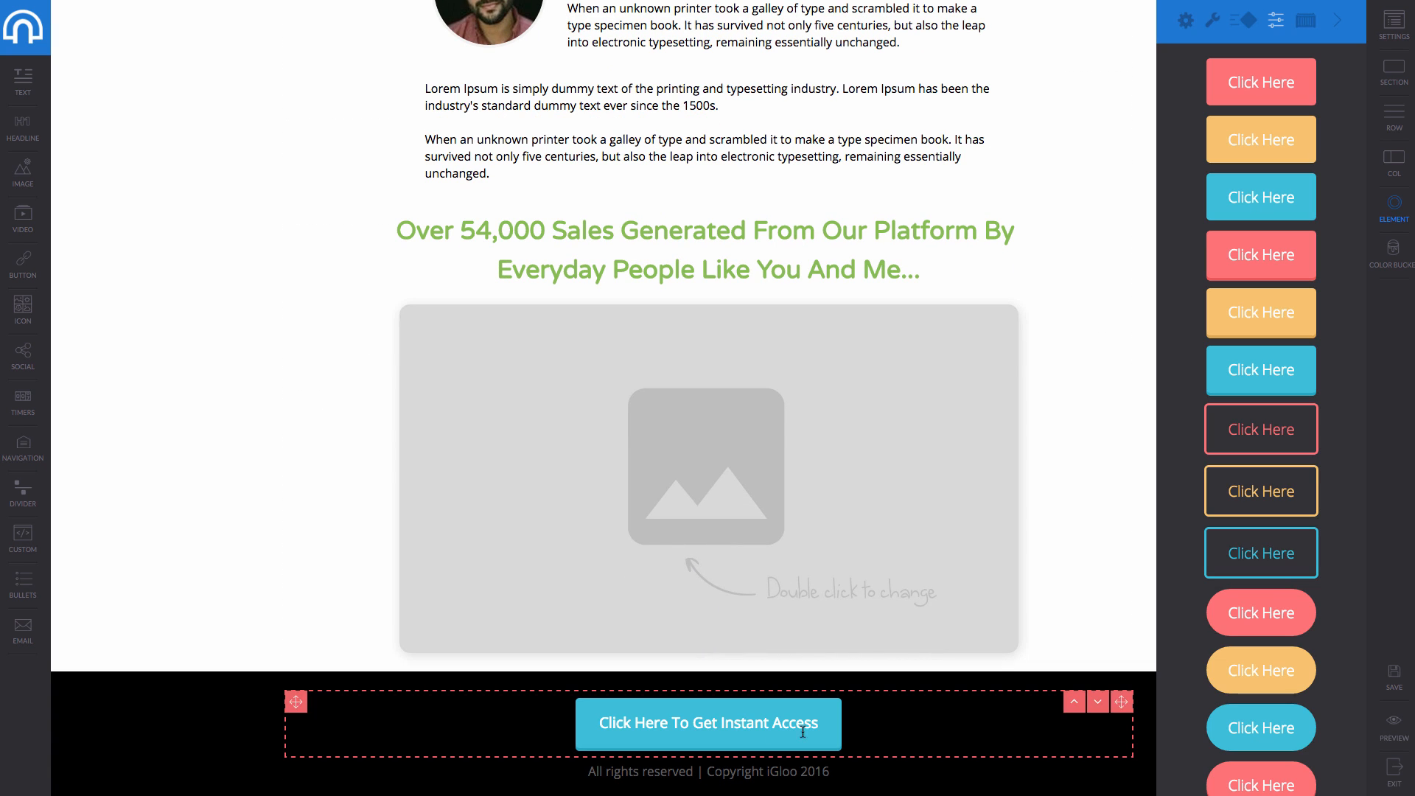
pyautogui.scroll(-8, 1269, 518)
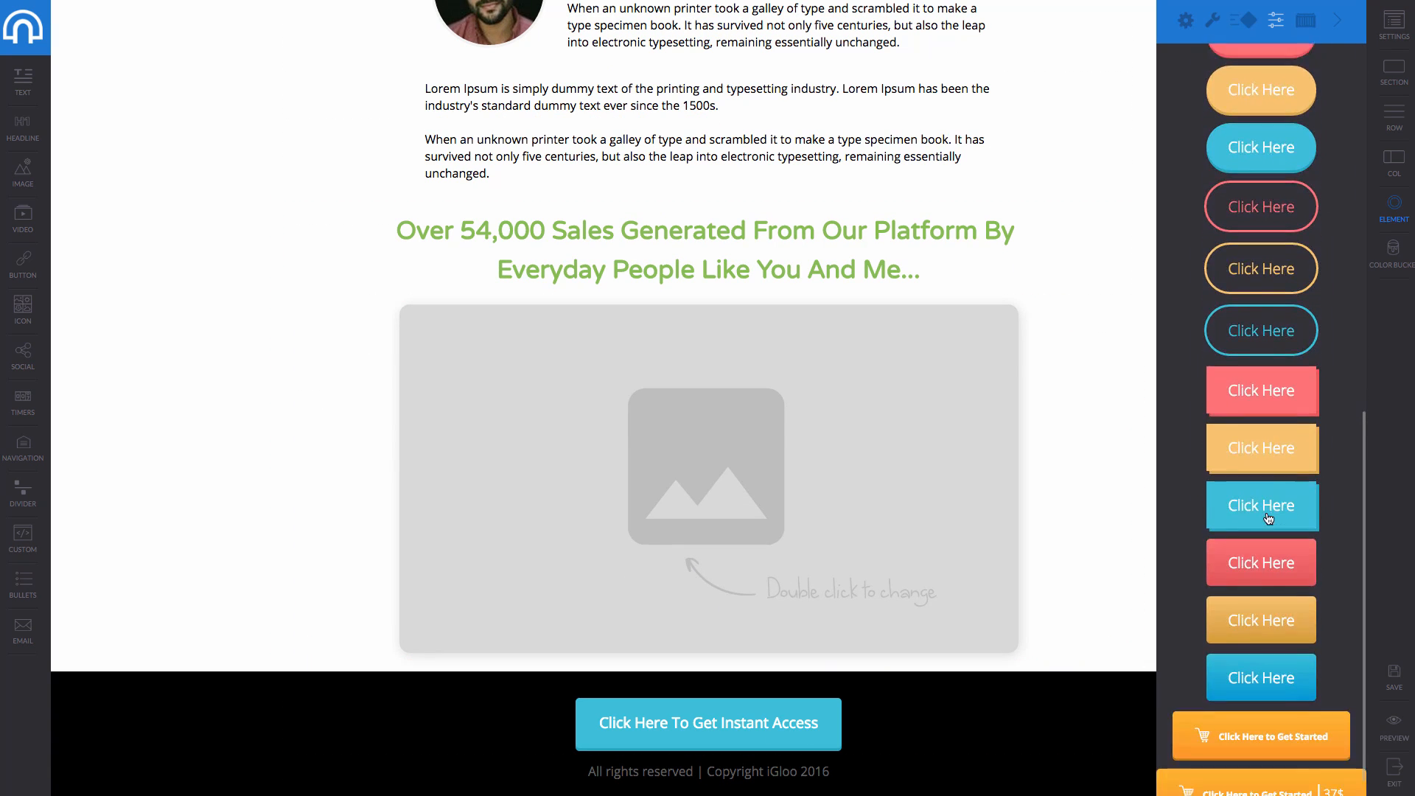
pyautogui.click(1261, 360)
pyautogui.click(1261, 706)
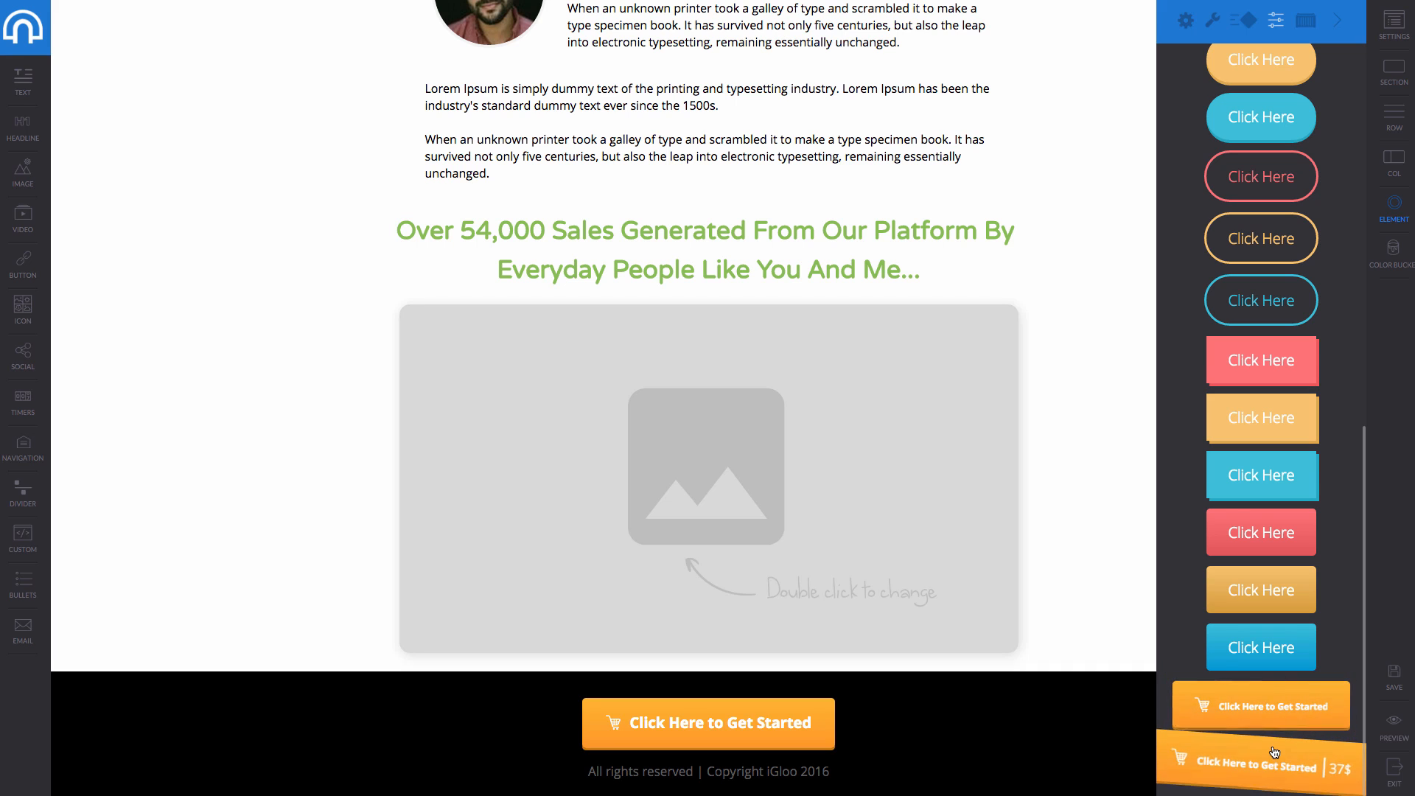
pyautogui.click(1274, 751)
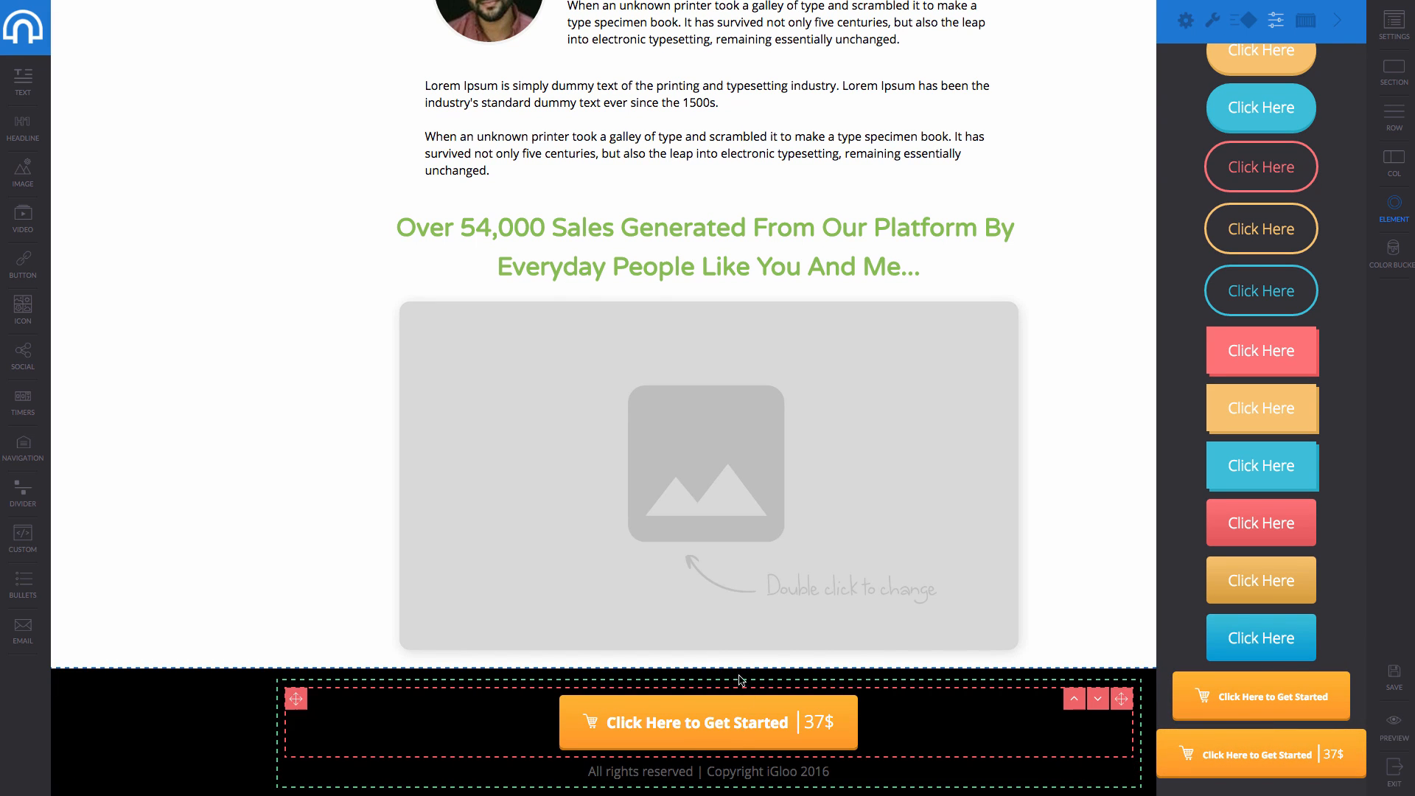
# Add a one-column row below the image, move the button into it, and save.
pyautogui.click(708, 659)
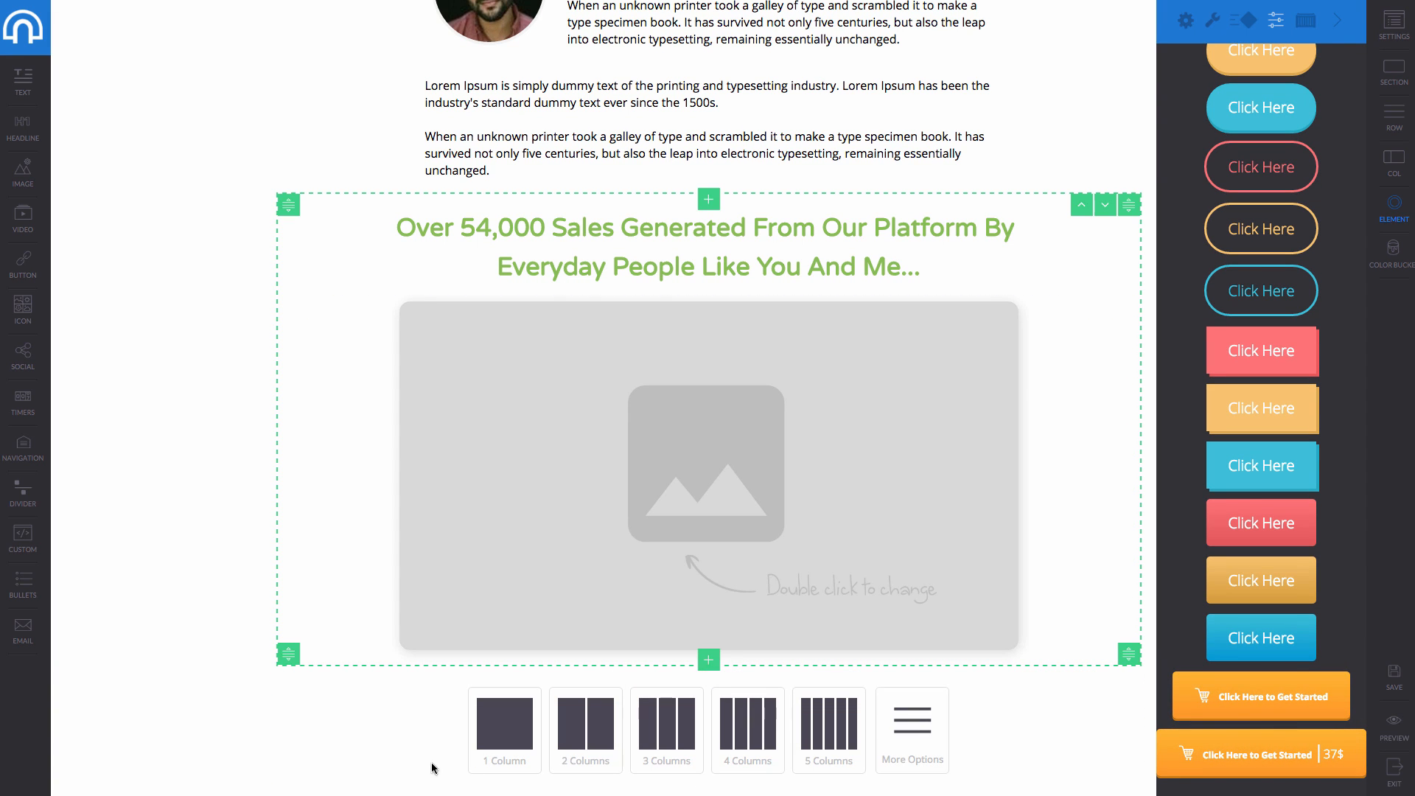
pyautogui.click(505, 726)
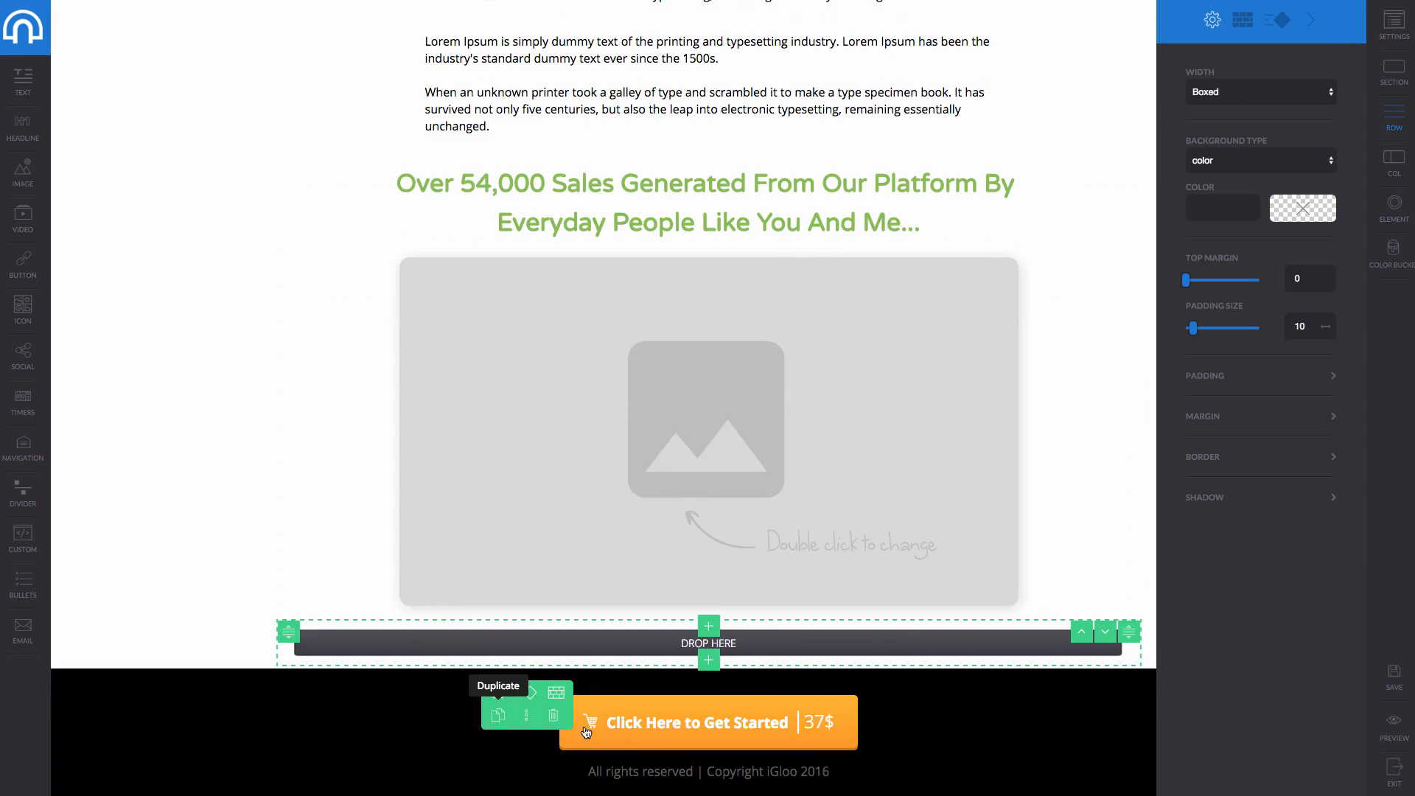
pyautogui.click(713, 641)
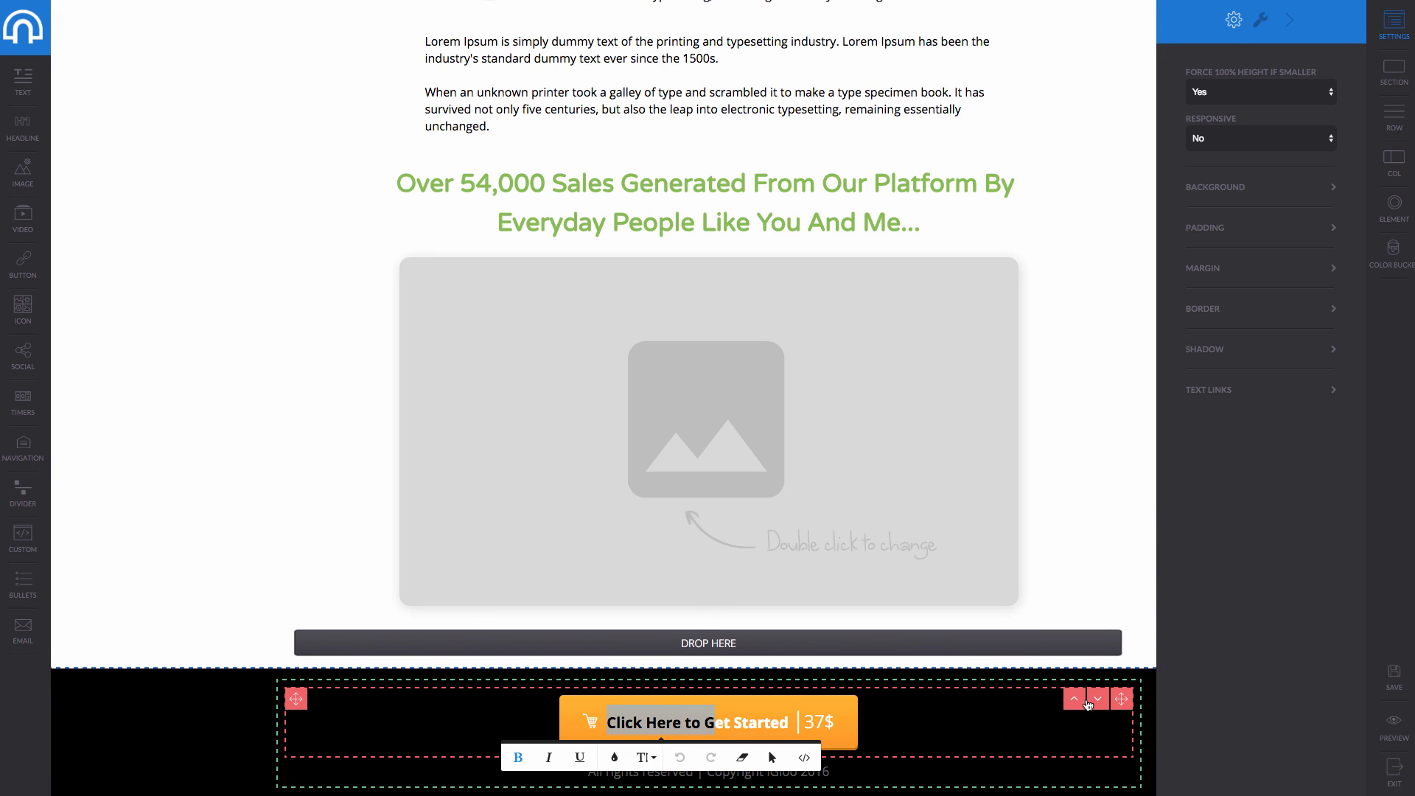
pyautogui.click(1074, 704)
pyautogui.moveTo(1124, 700); pyautogui.dragTo(740, 698)
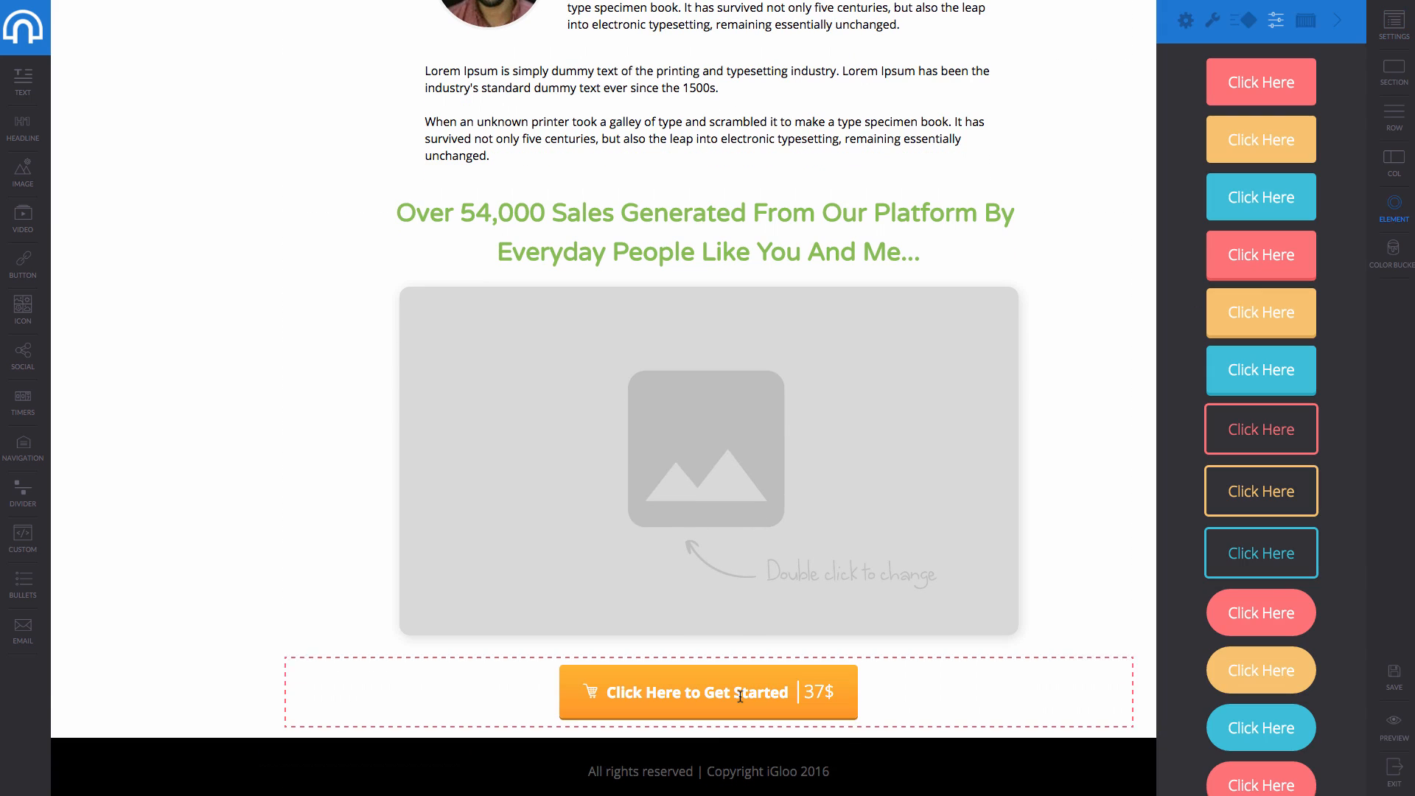
pyautogui.click(135, 529)
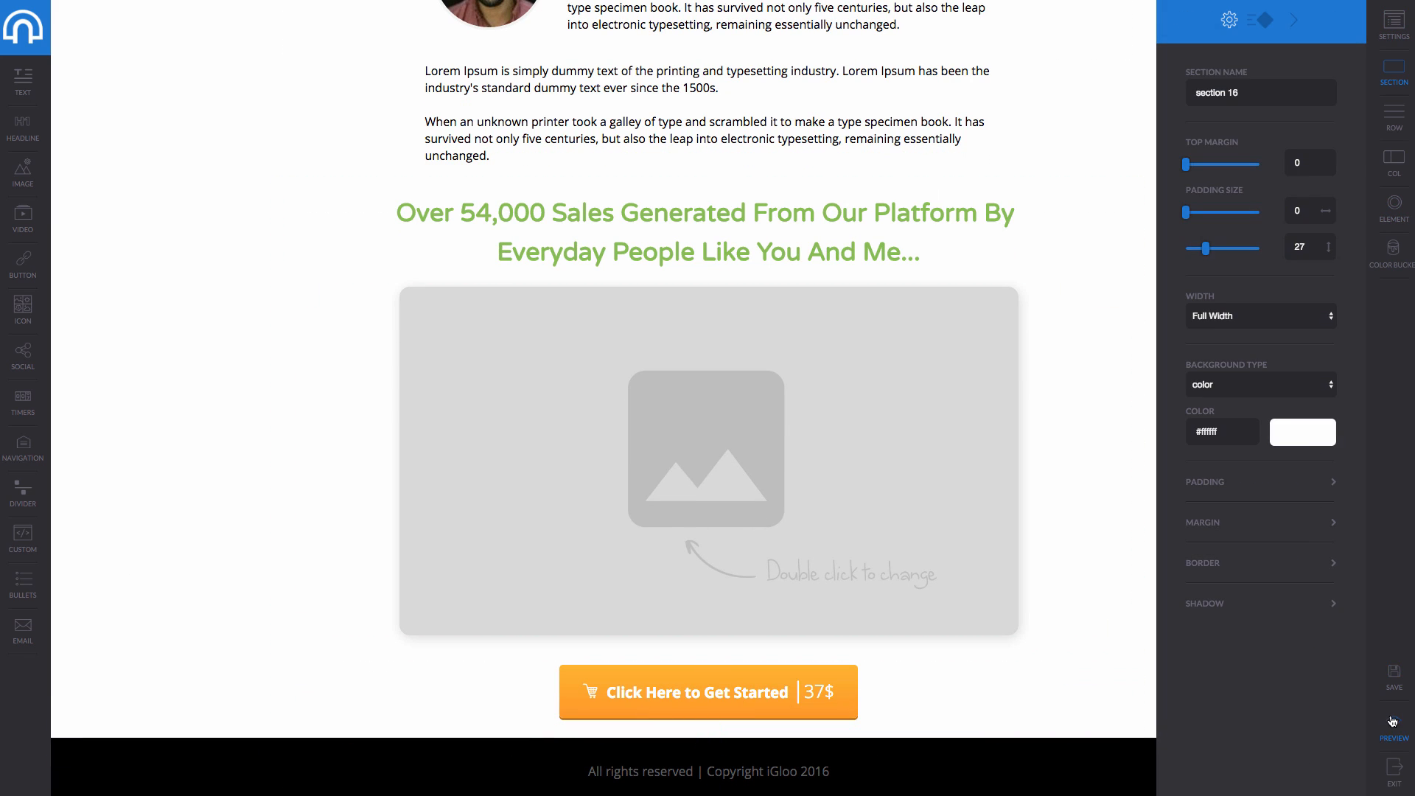
pyautogui.click(1399, 688)
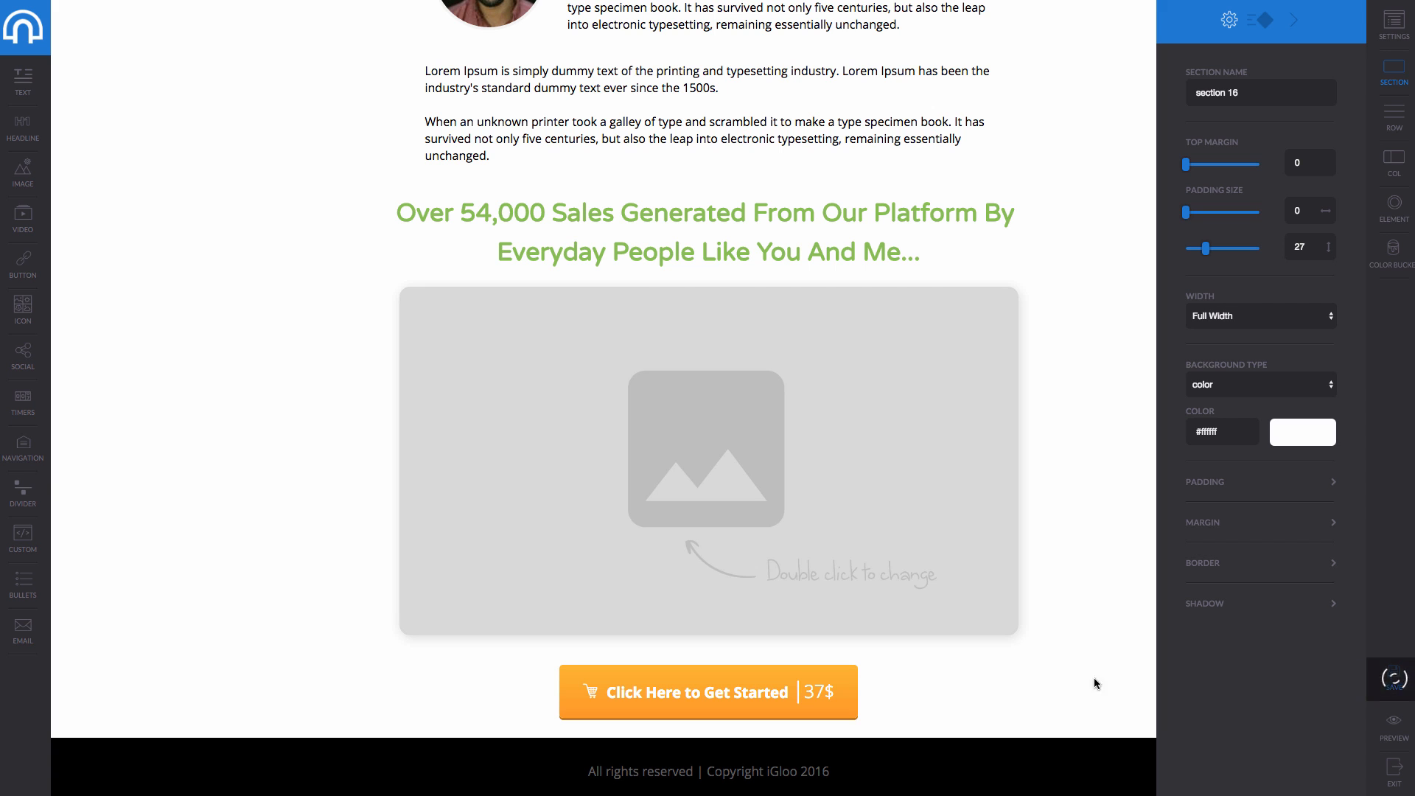
# Add a third Revamply page, '3. Upsell Upgrade', from the Upgrade upsell template.
pyautogui.click(16, 17)
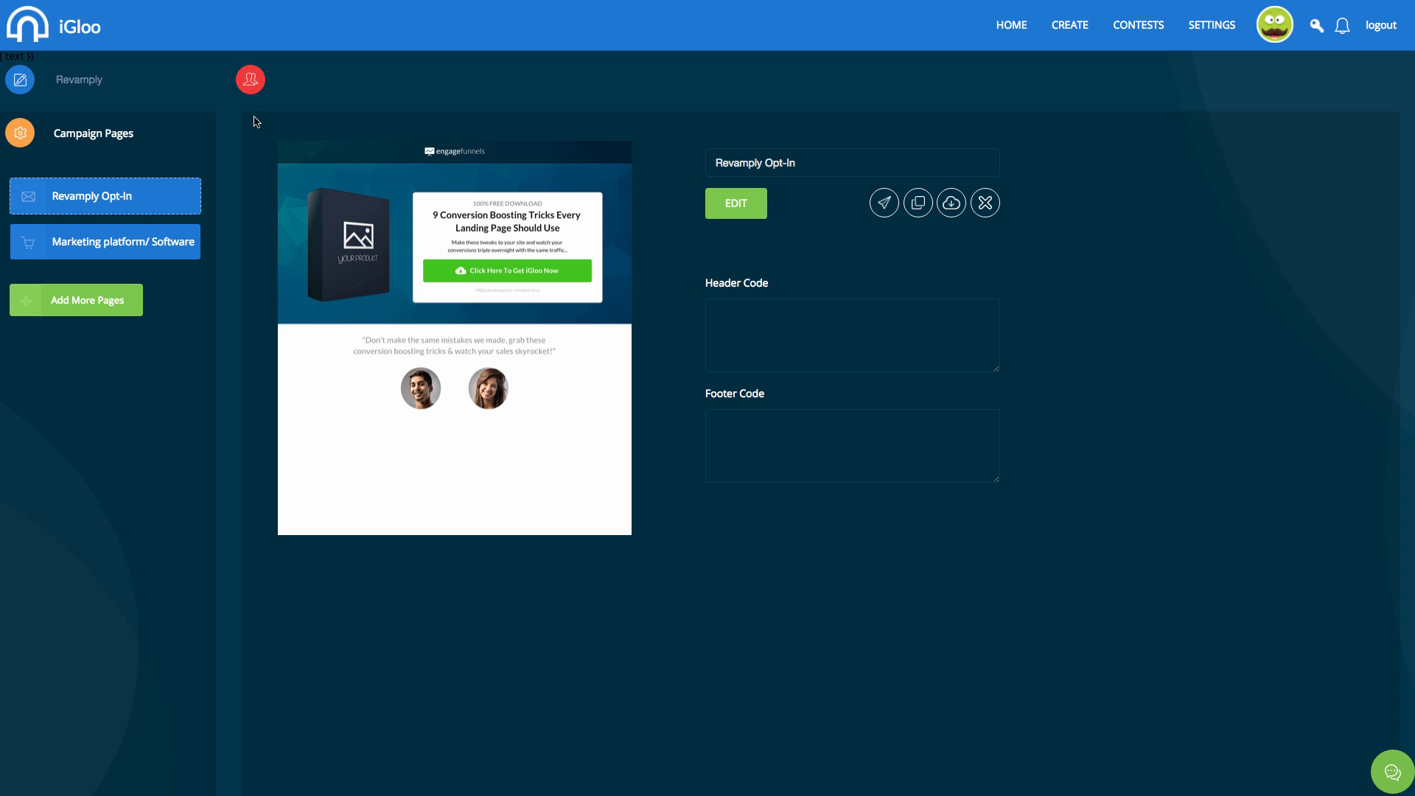
pyautogui.click(73, 299)
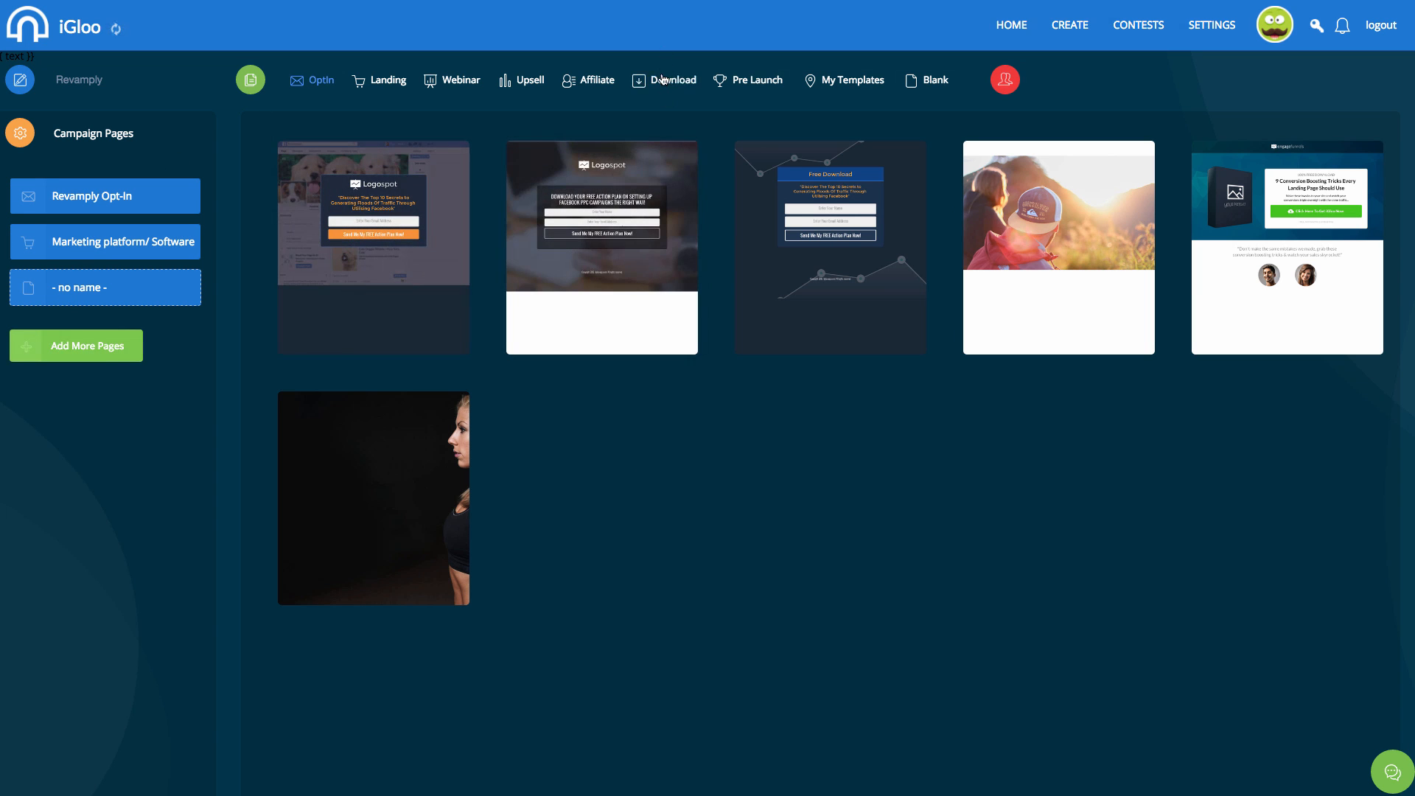
pyautogui.click(527, 82)
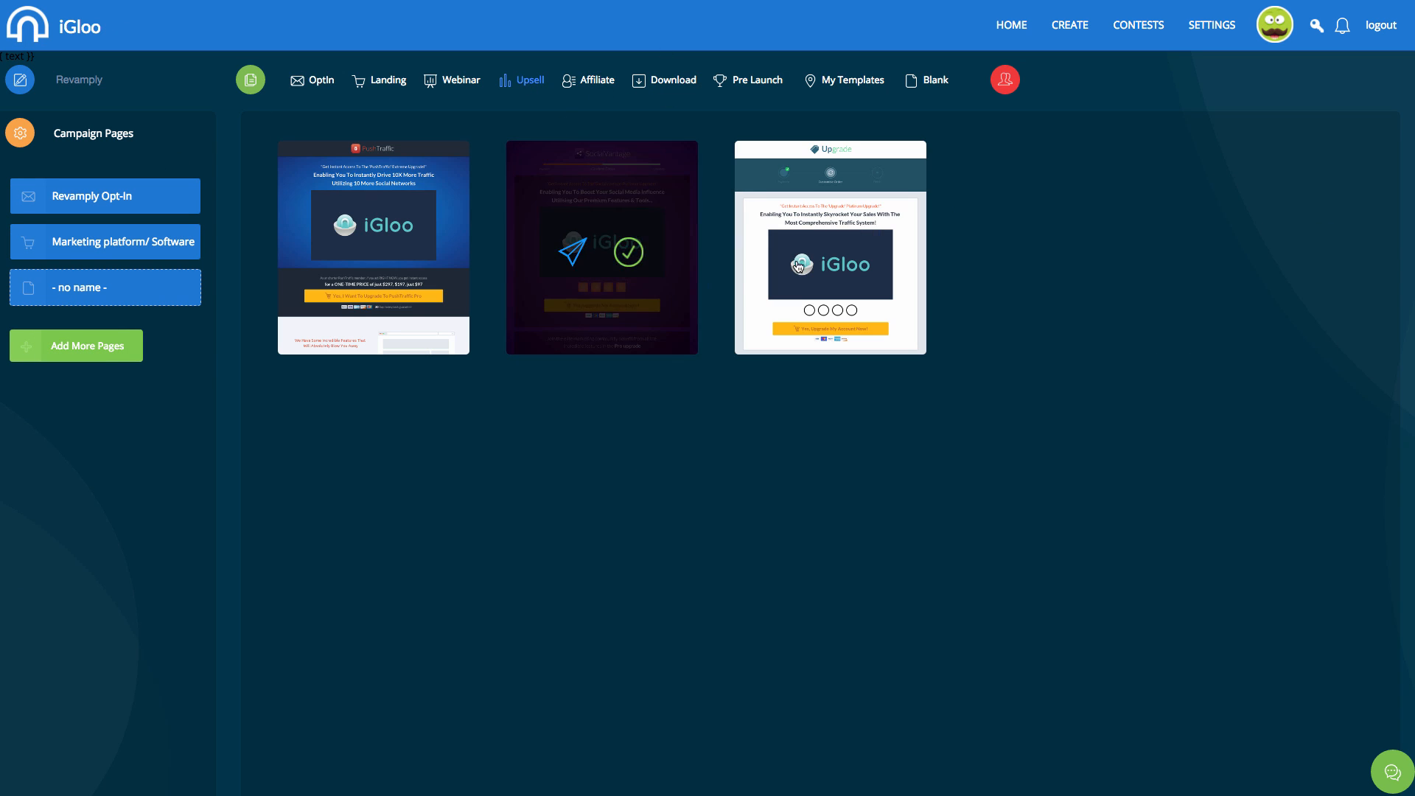
pyautogui.click(857, 252)
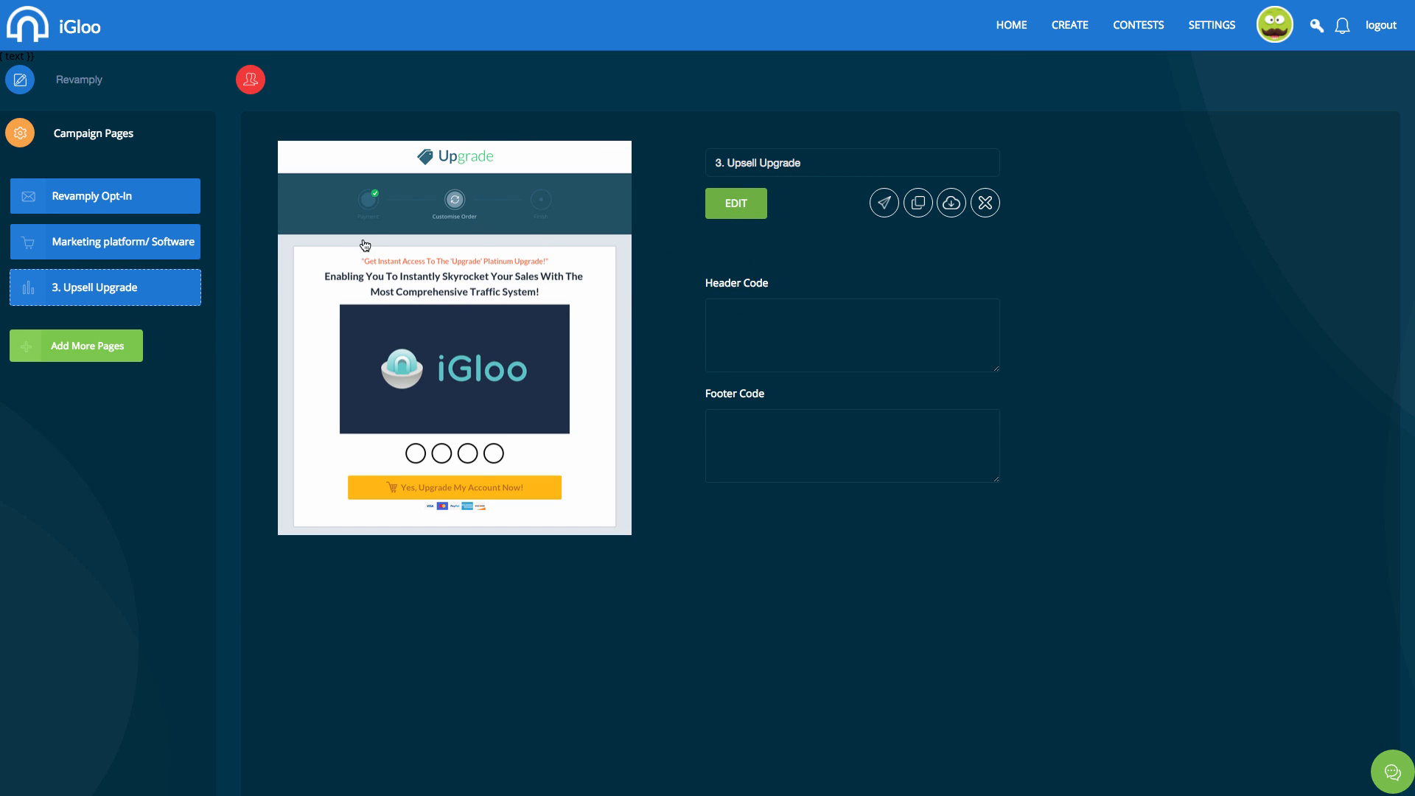
# Look over the Upsell Upgrade page in the editor, then return to the campaign pages.
pyautogui.click(474, 194)
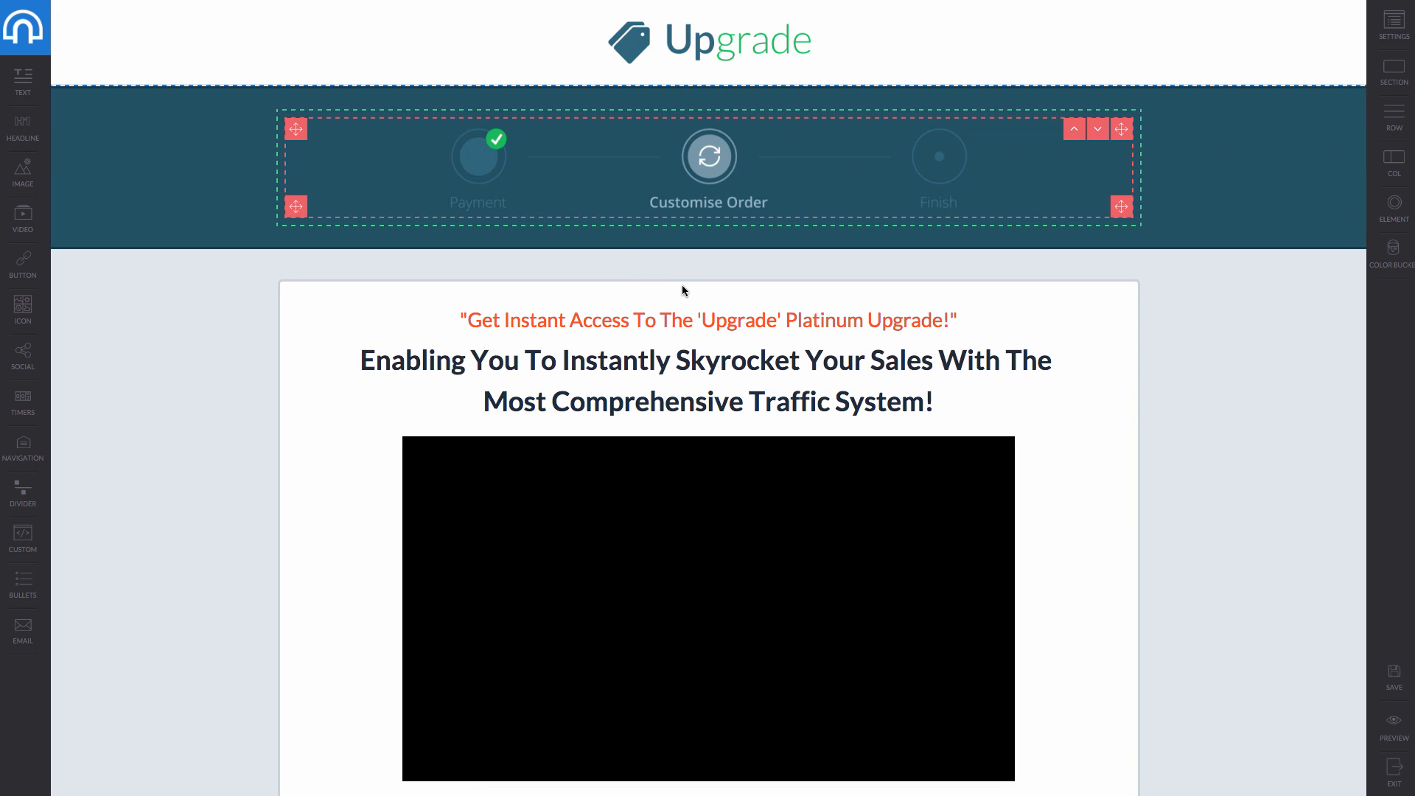
pyautogui.scroll(-10, 683, 288)
pyautogui.scroll(-1, 682, 291)
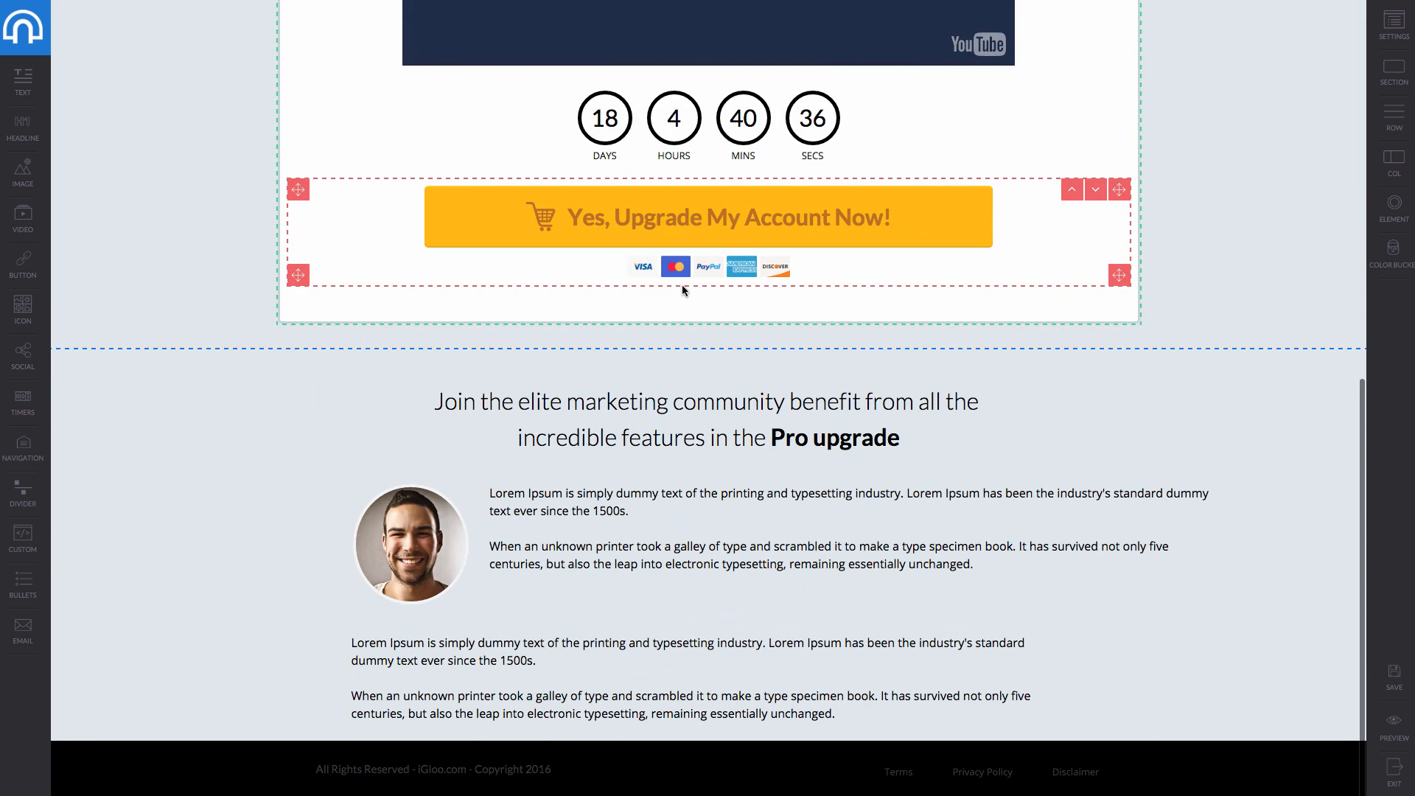
pyautogui.scroll(15, 661, 465)
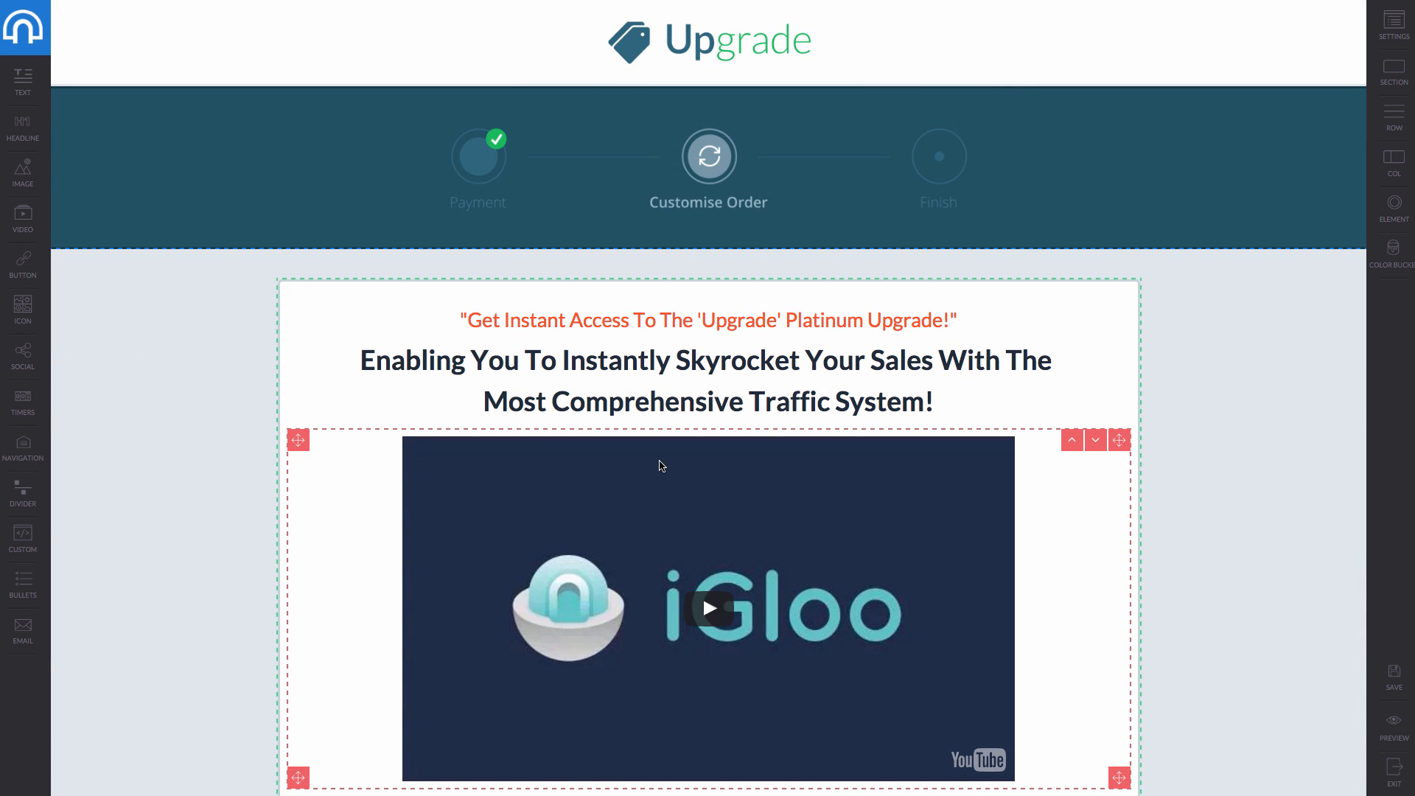
pyautogui.click(37, 23)
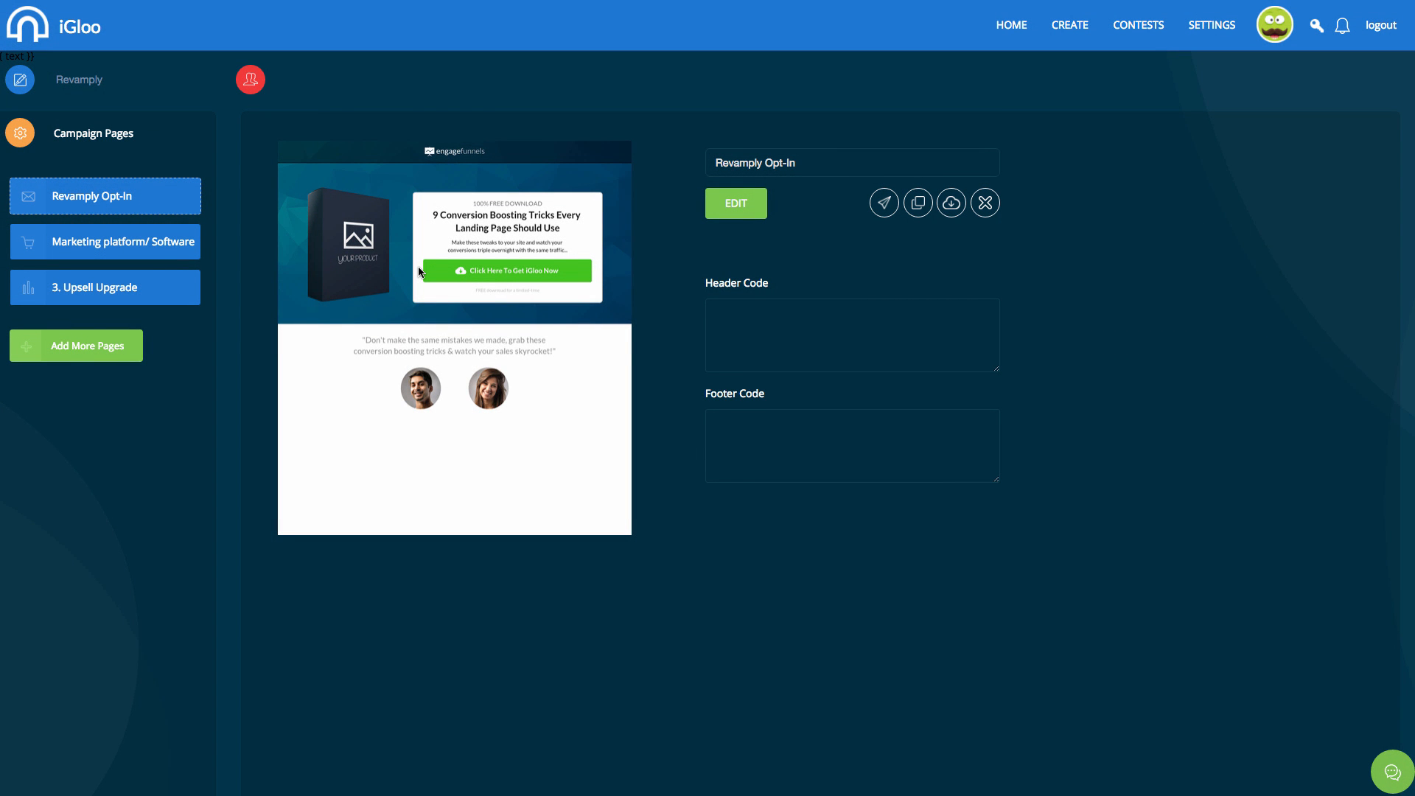
# Create 'JV Page' from the Fresh affiliate template and open it for editing.
pyautogui.click(124, 347)
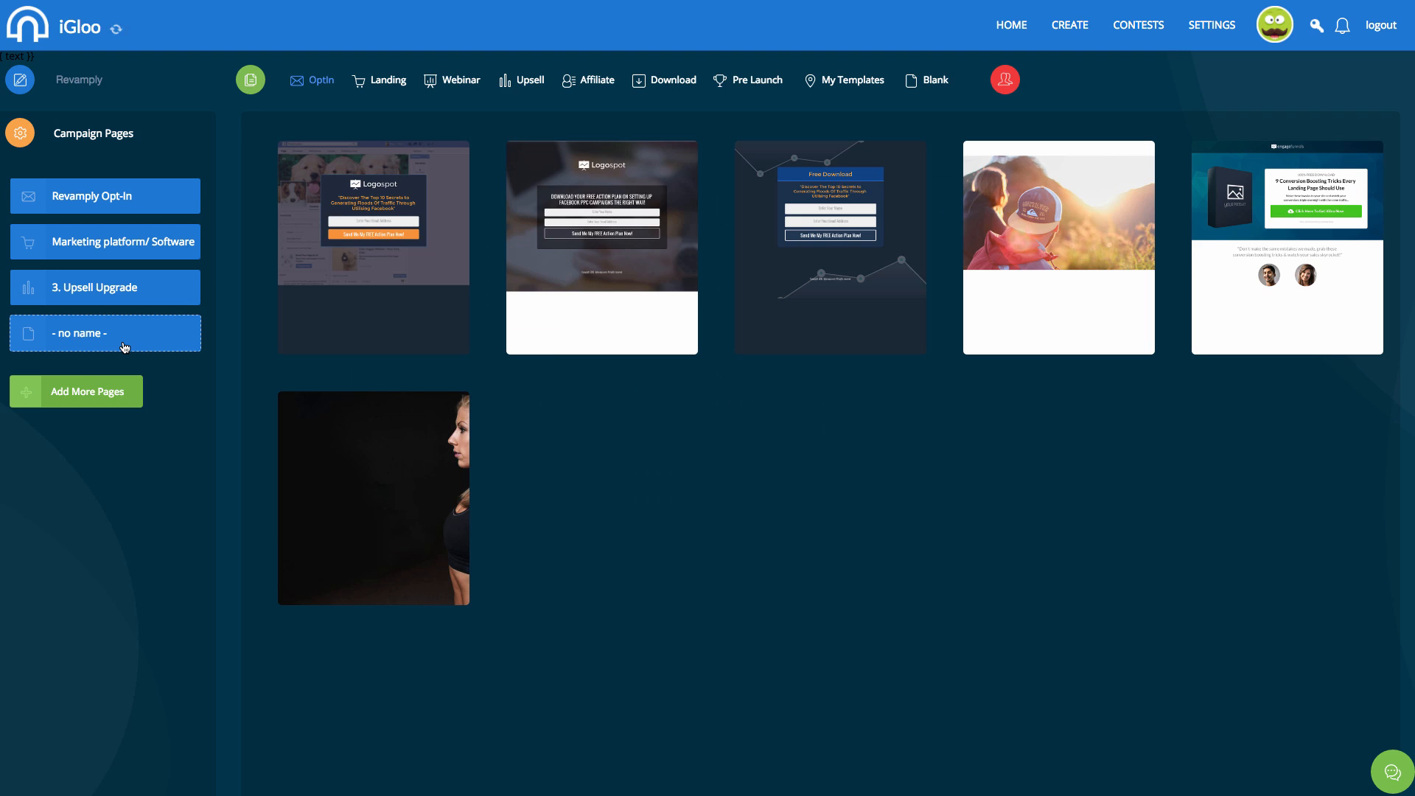
pyautogui.click(597, 82)
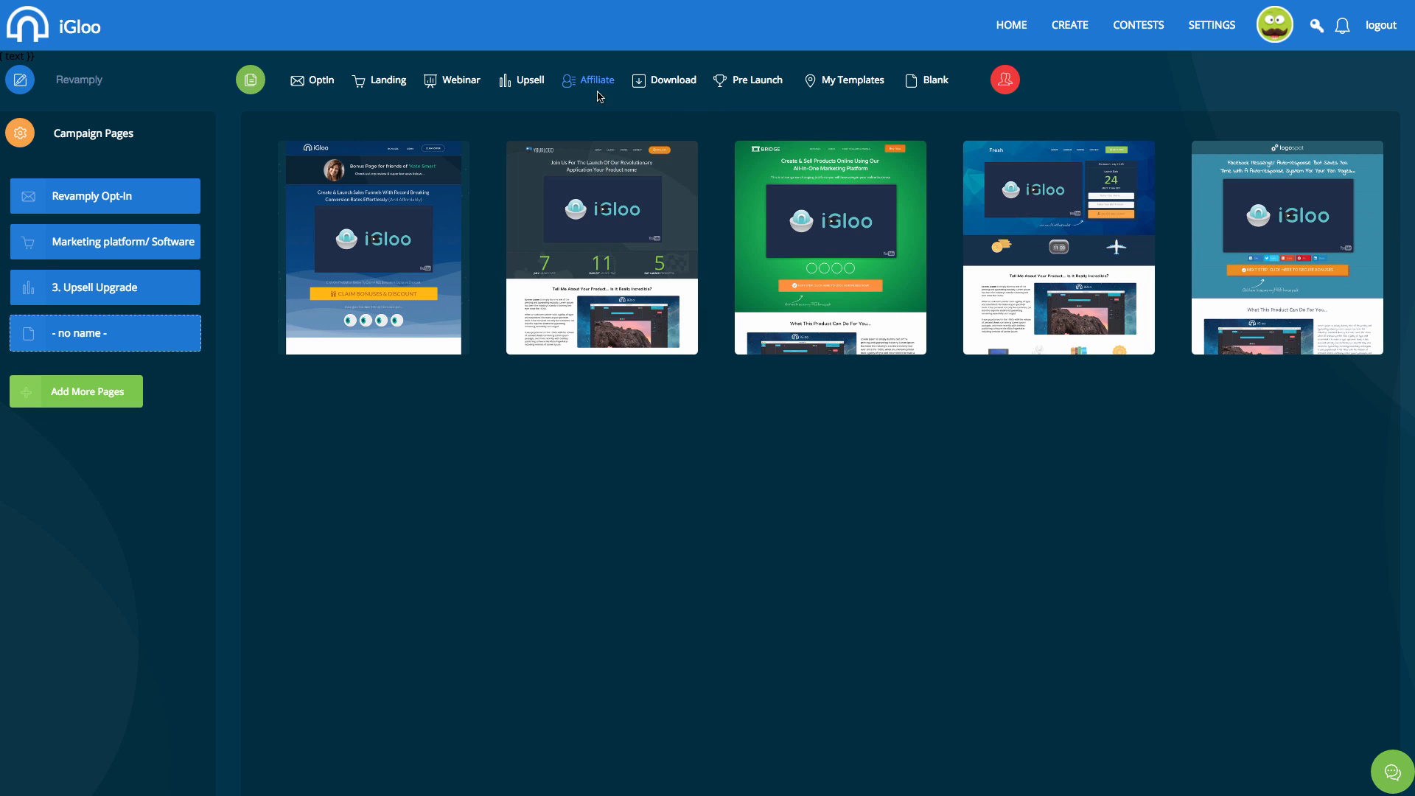
pyautogui.moveTo(848, 259)
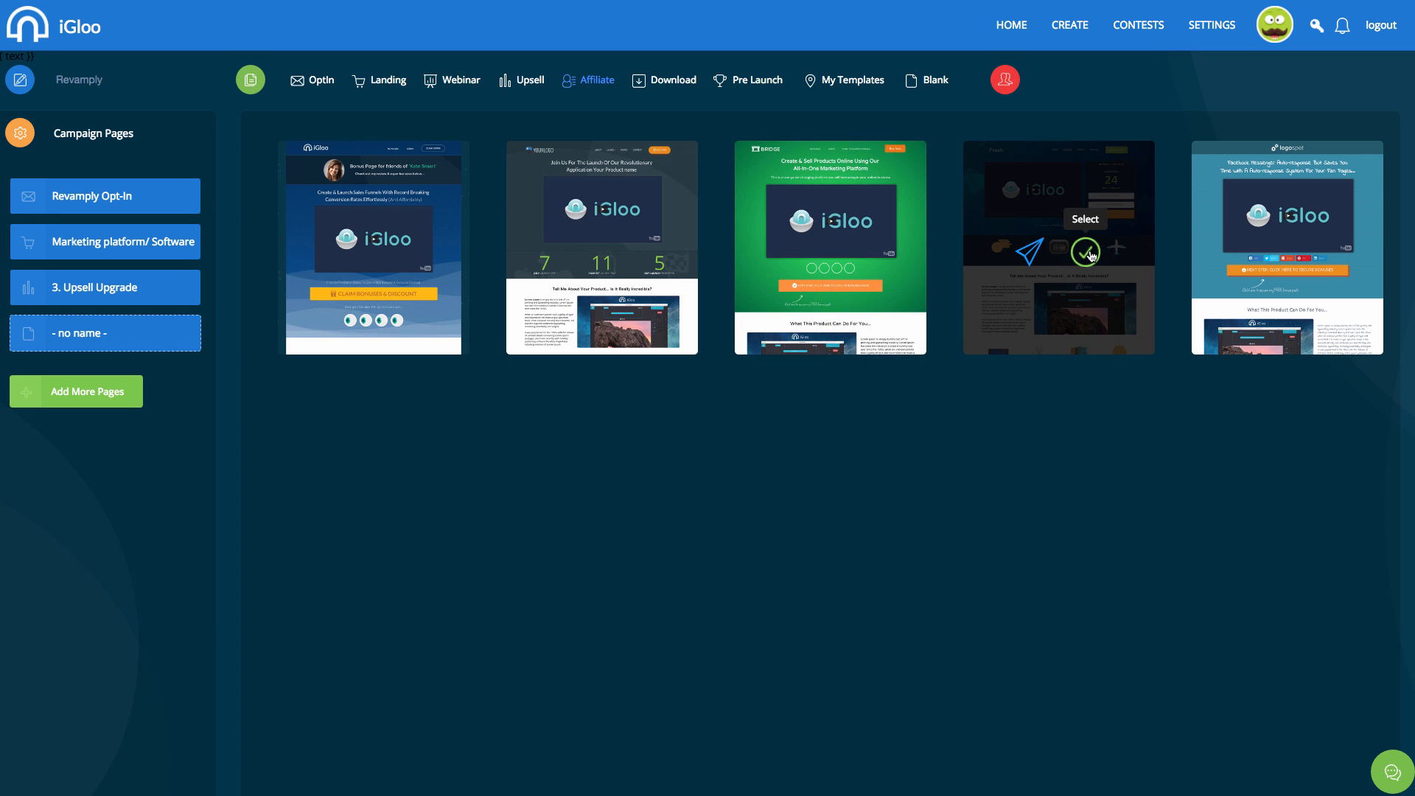
pyautogui.click(1086, 252)
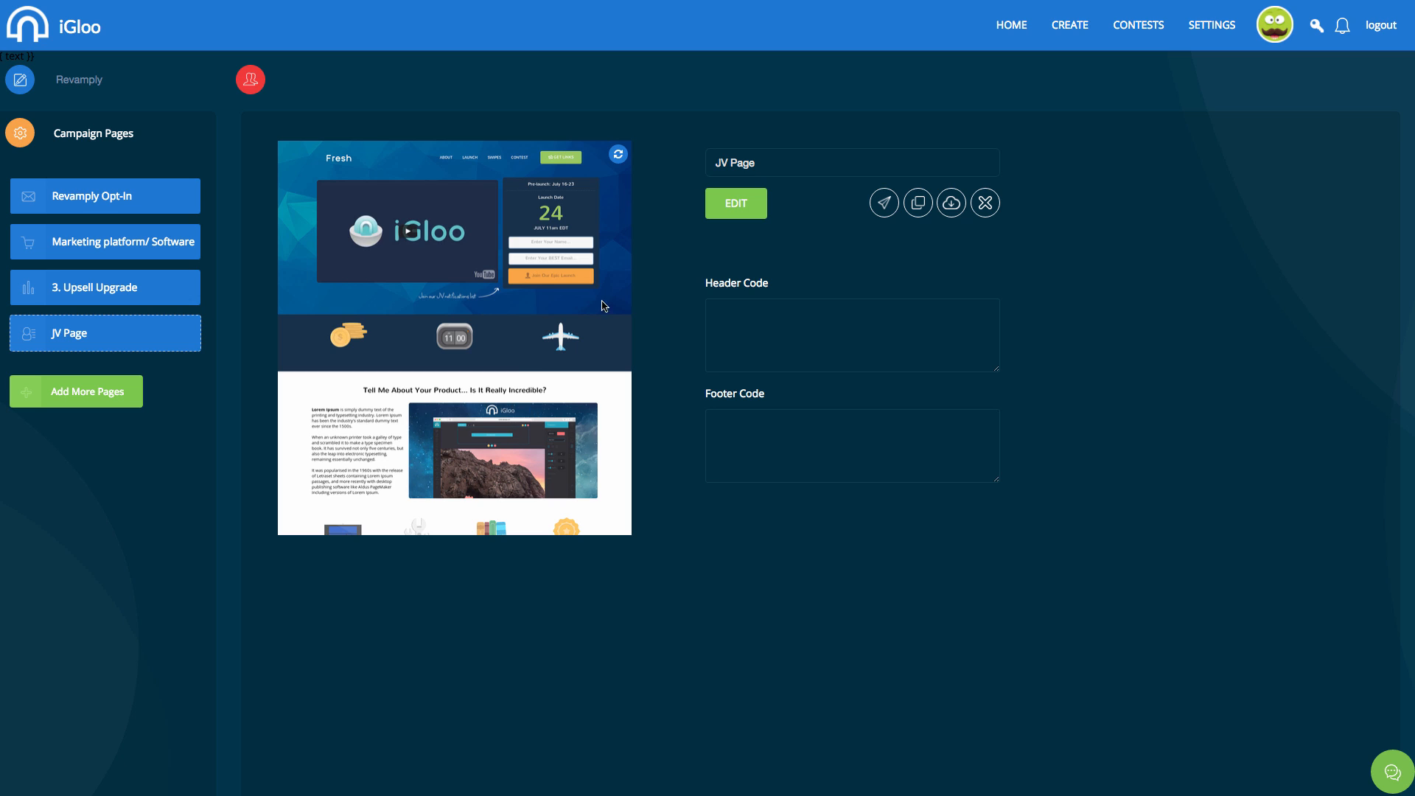
pyautogui.click(753, 196)
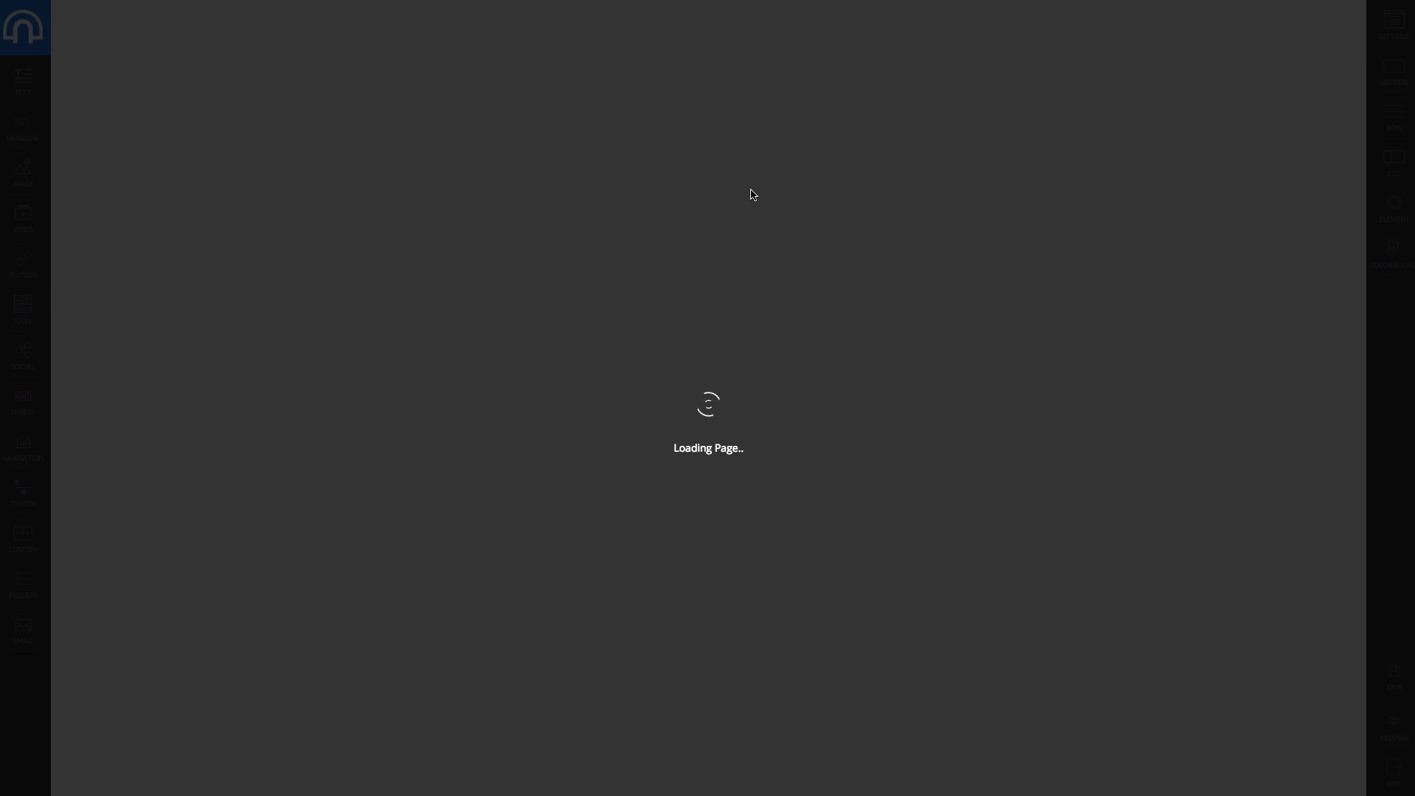
pyautogui.scroll(-14, 752, 192)
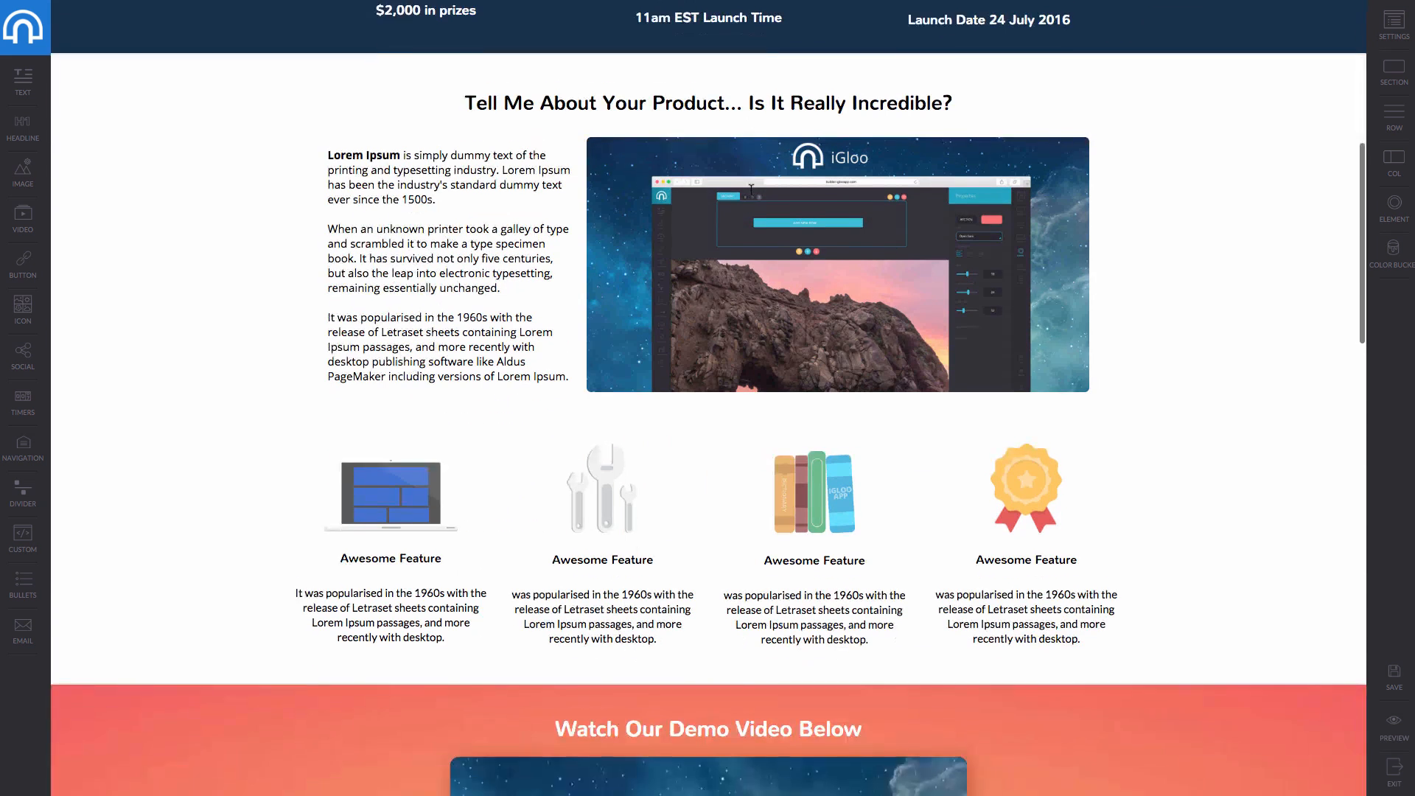
pyautogui.scroll(-15, 752, 190)
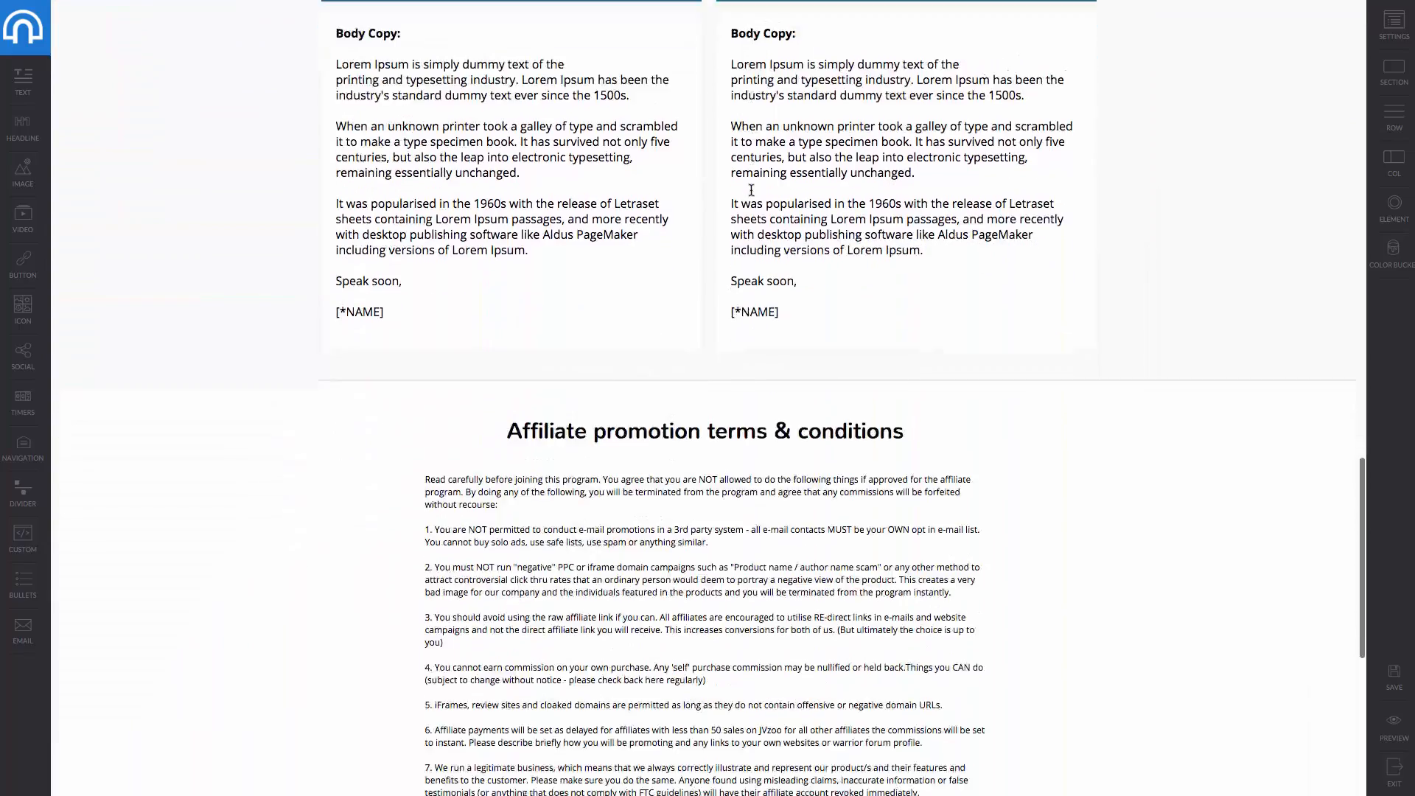
pyautogui.scroll(20, 751, 190)
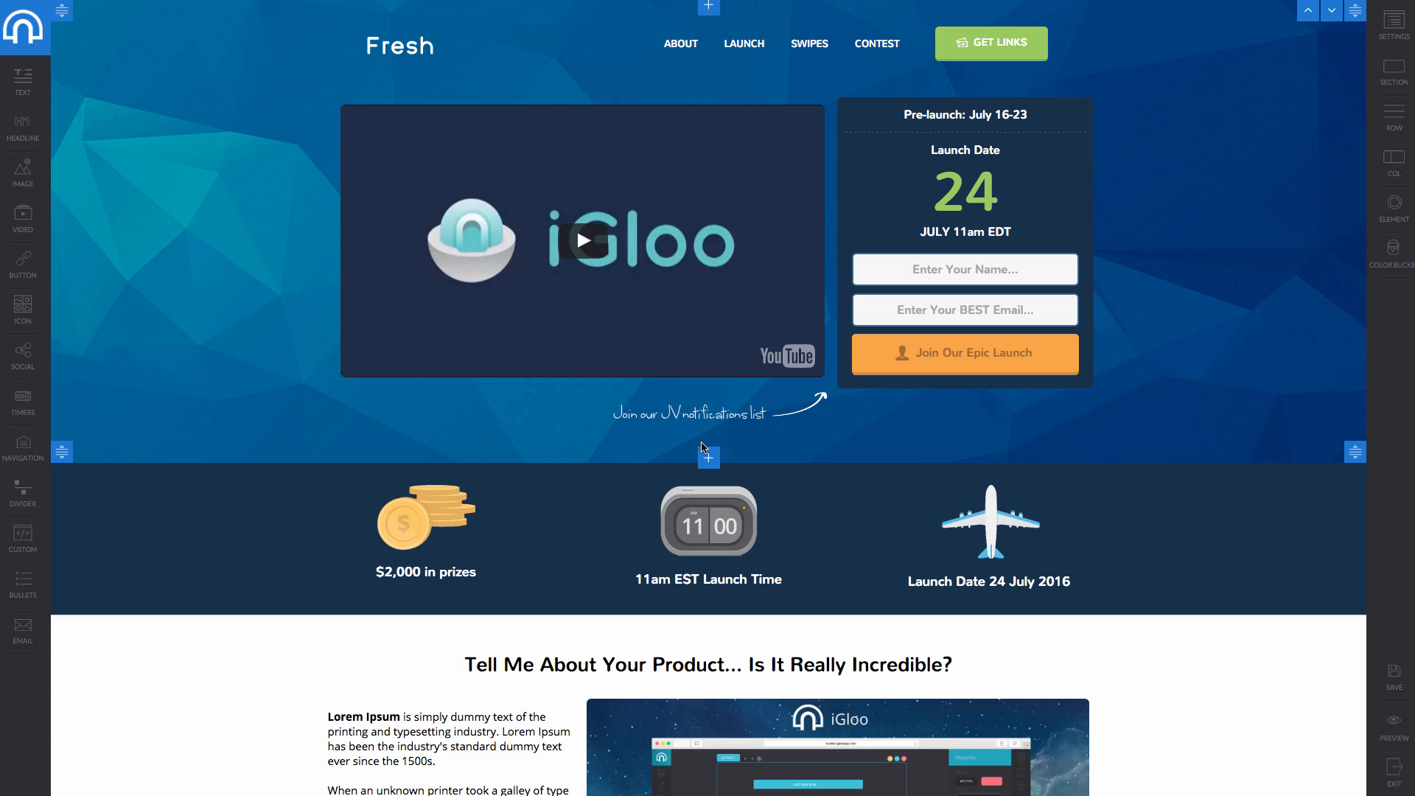
pyautogui.scroll(-1, 702, 447)
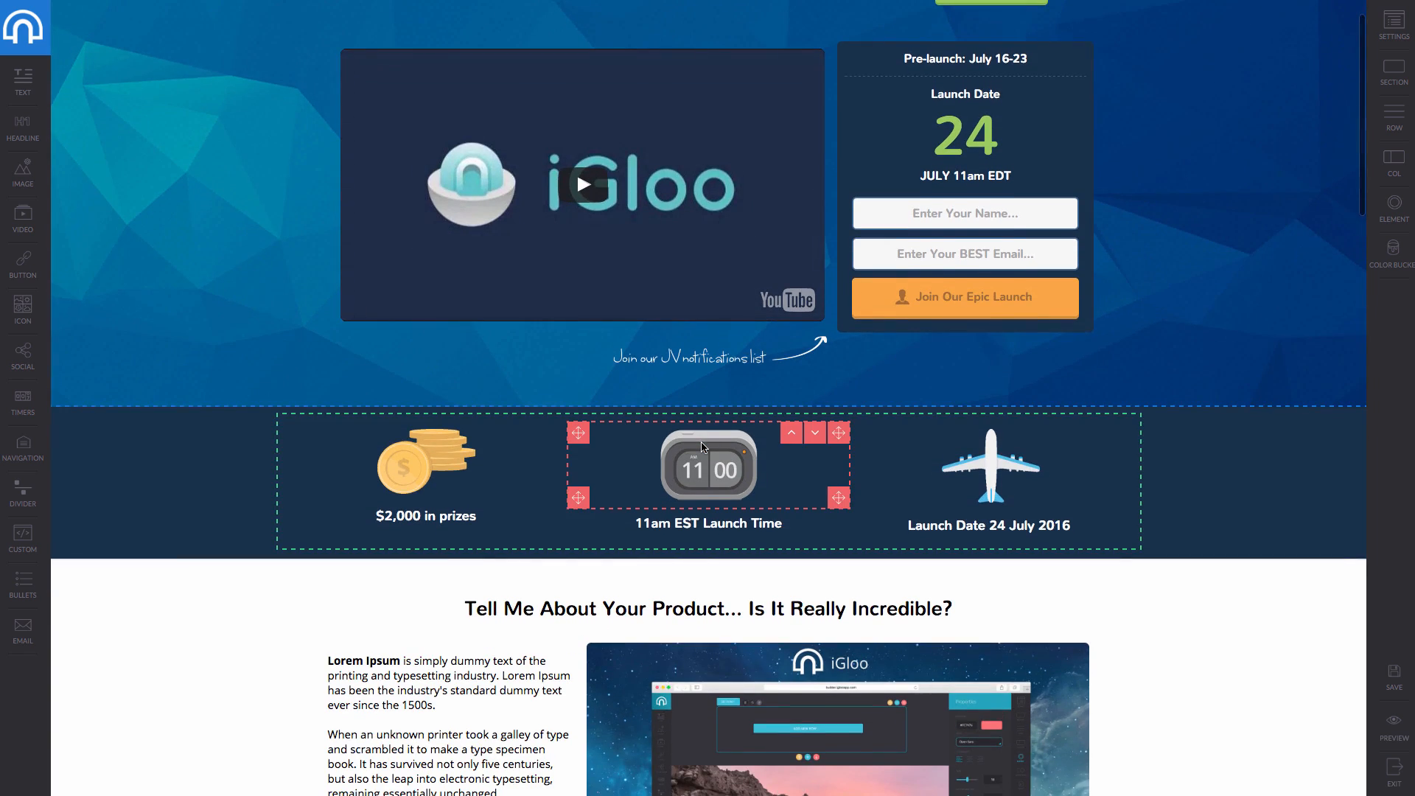
pyautogui.scroll(1, 702, 446)
pyautogui.scroll(-20, 701, 446)
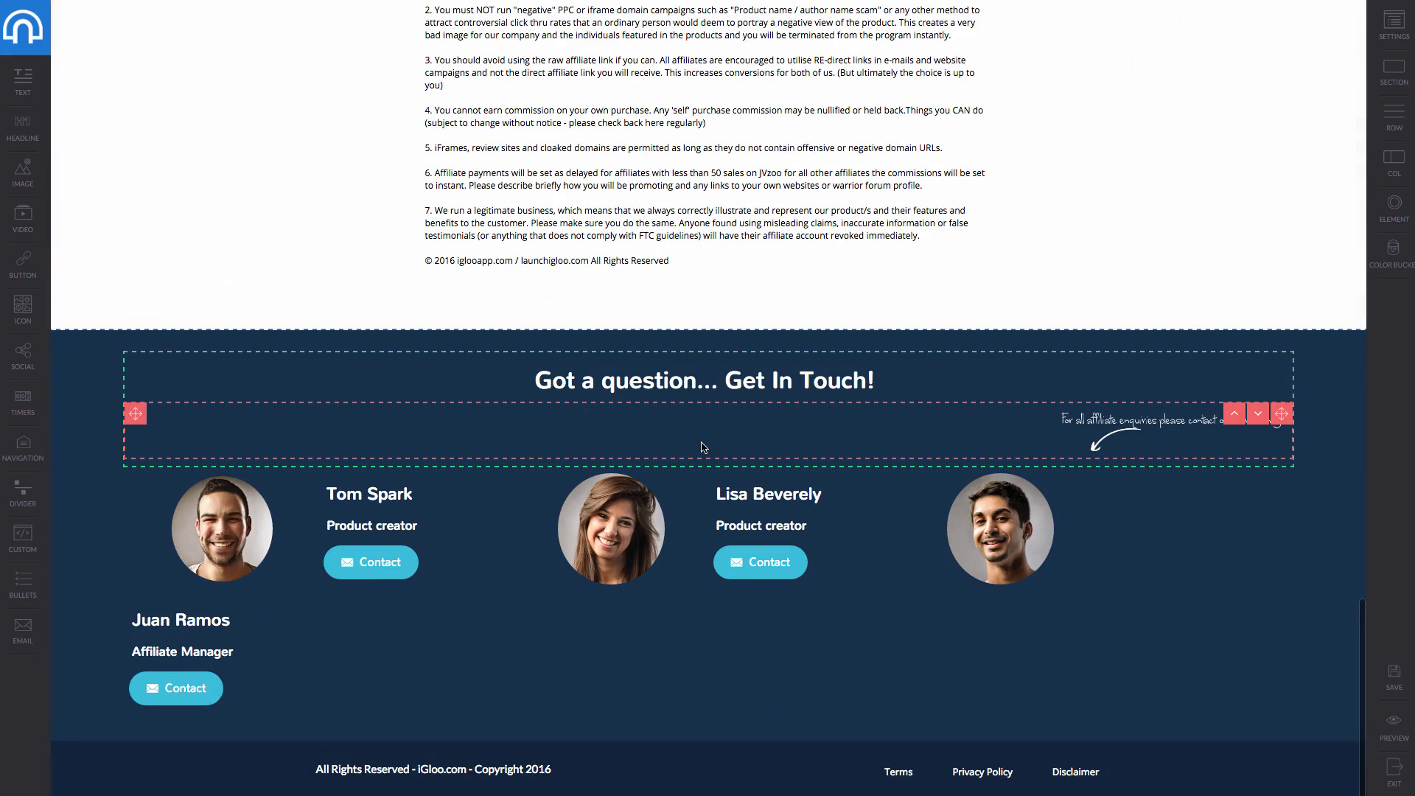
pyautogui.scroll(20, 711, 354)
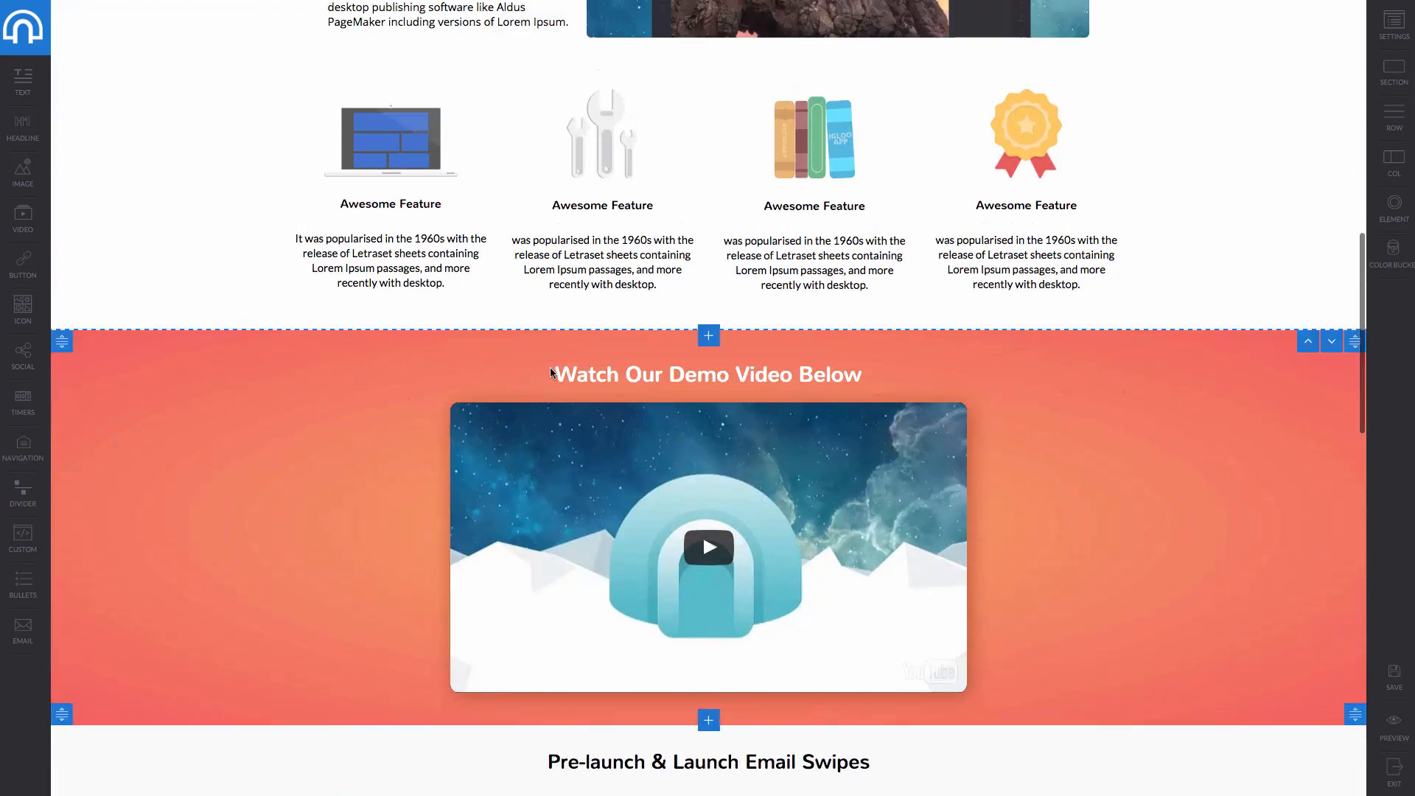
pyautogui.scroll(2, 786, 270)
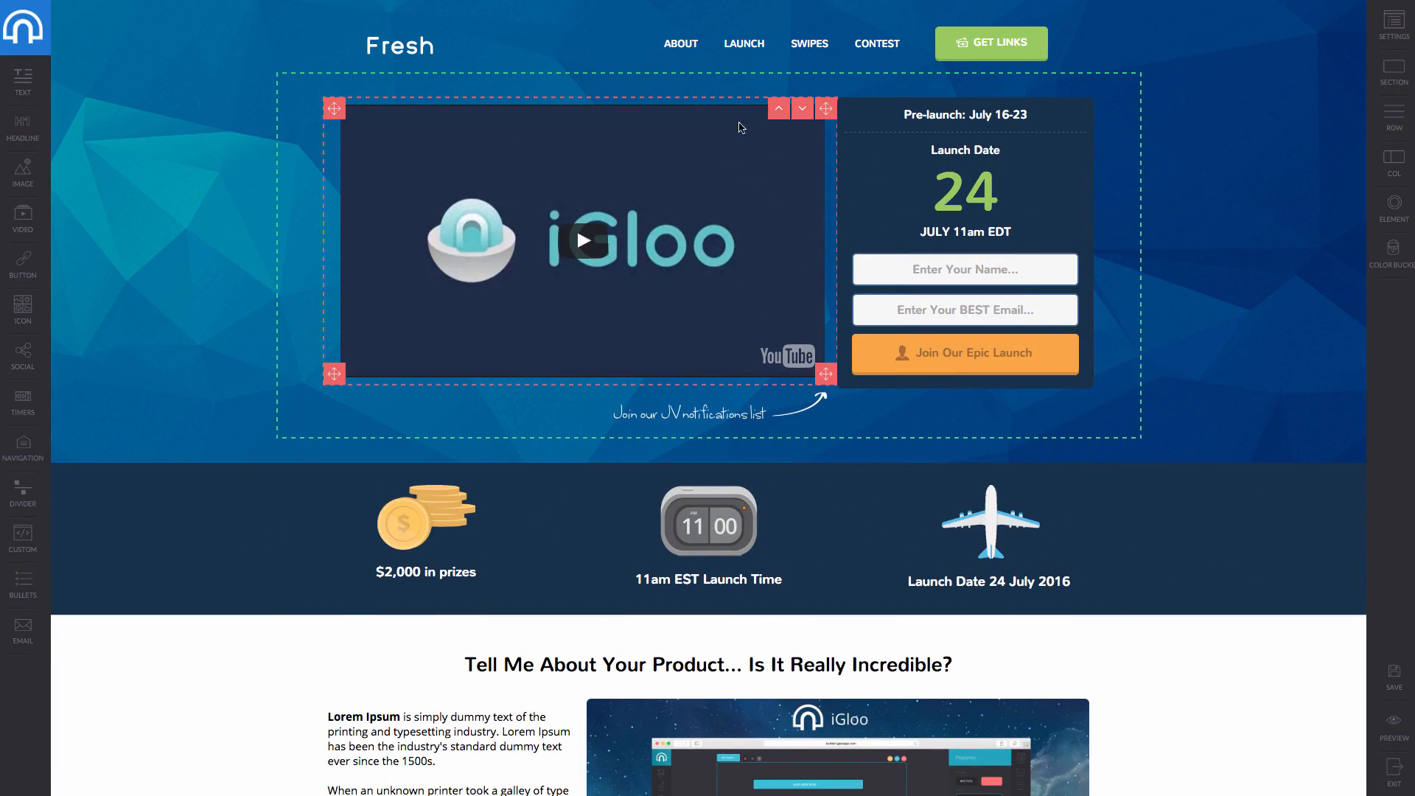
pyautogui.scroll(-8, 719, 237)
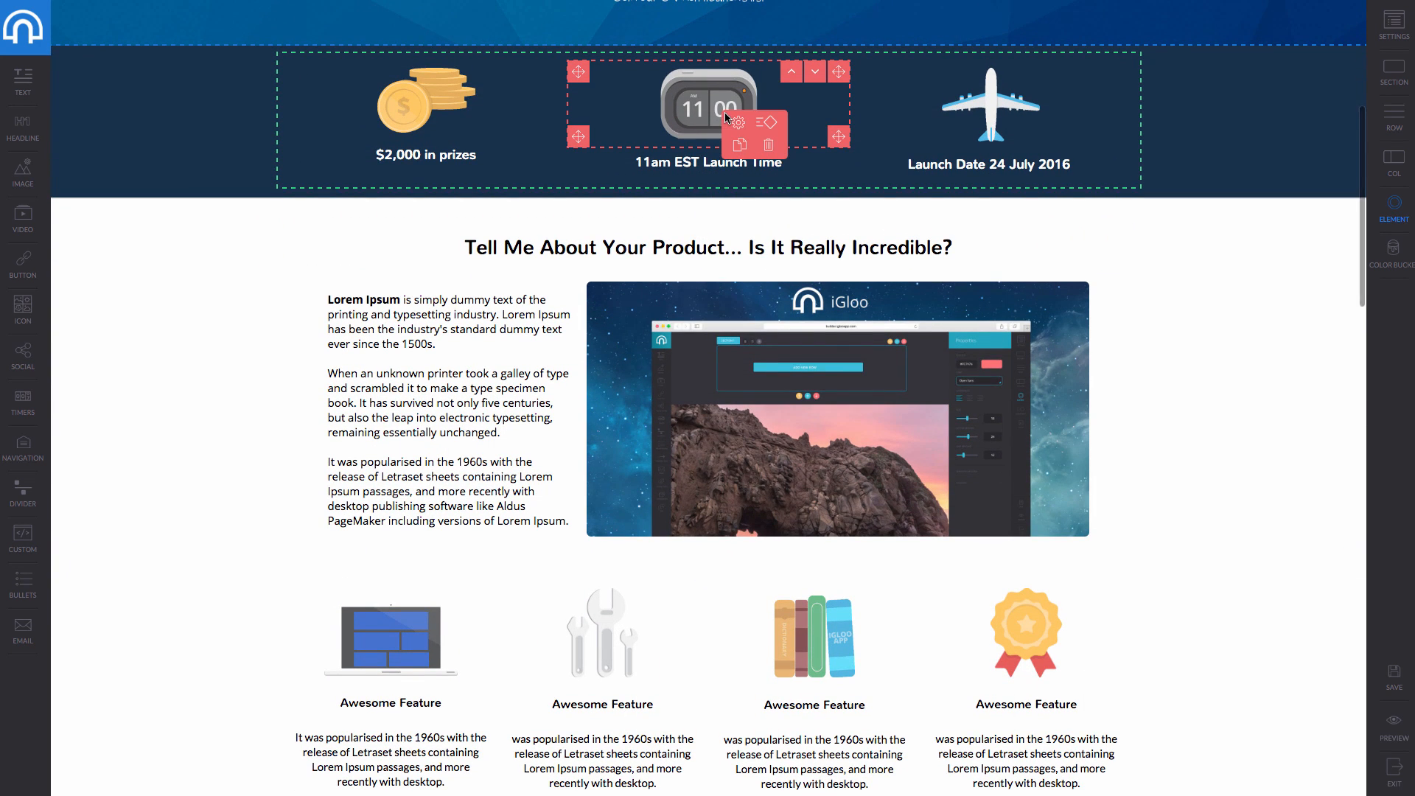
# Open the clock image's library without replacing the image, then exit the JV page editor.
pyautogui.click(738, 122)
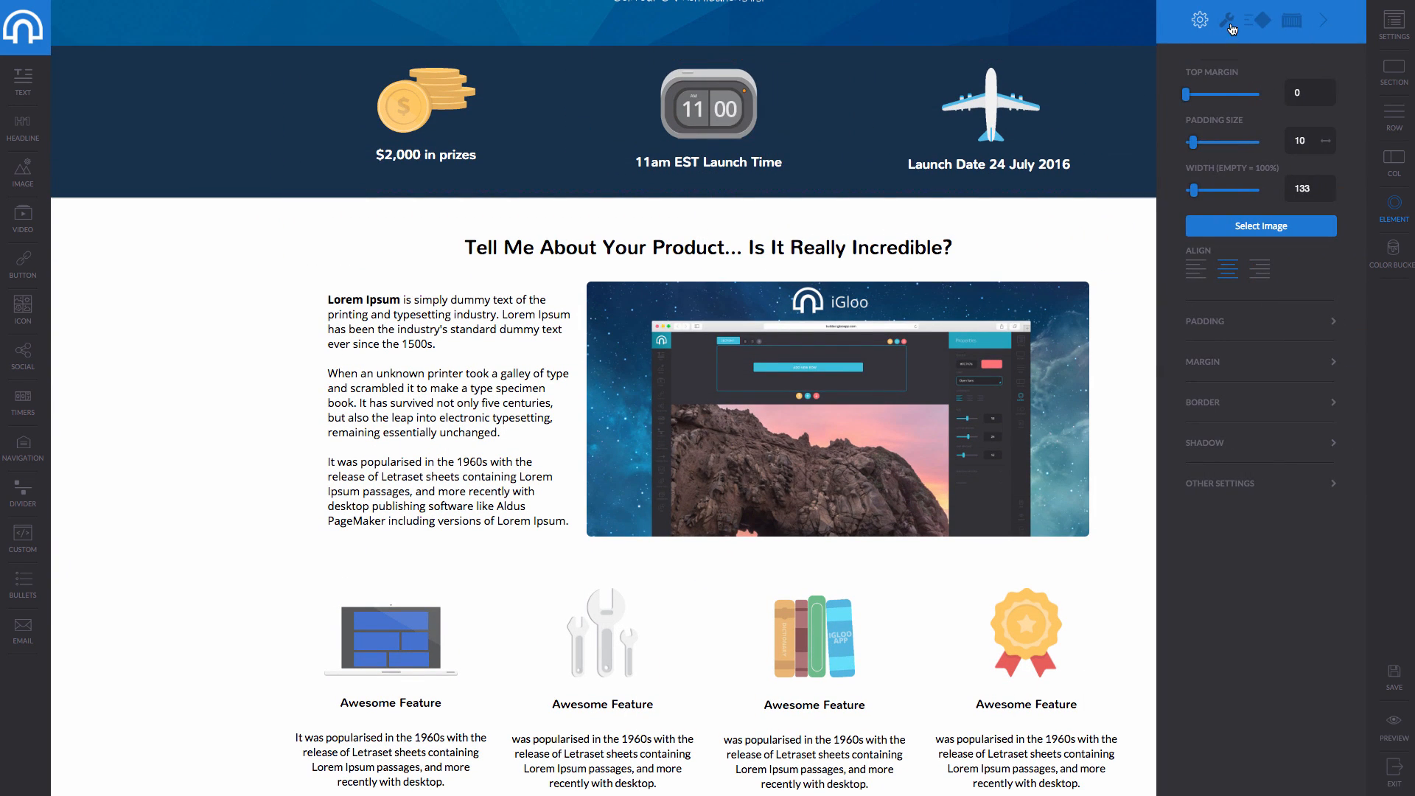
pyautogui.click(1270, 232)
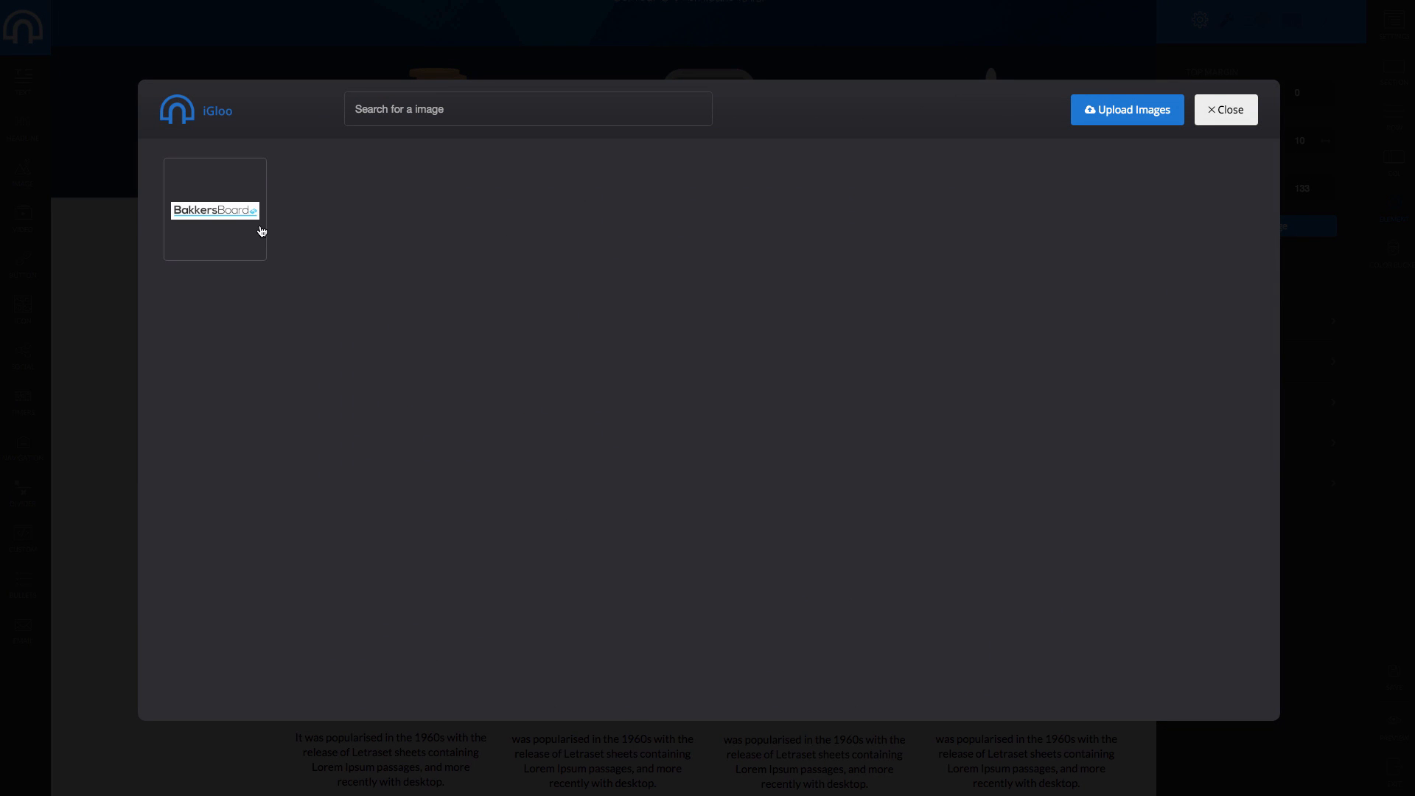
pyautogui.click(1226, 110)
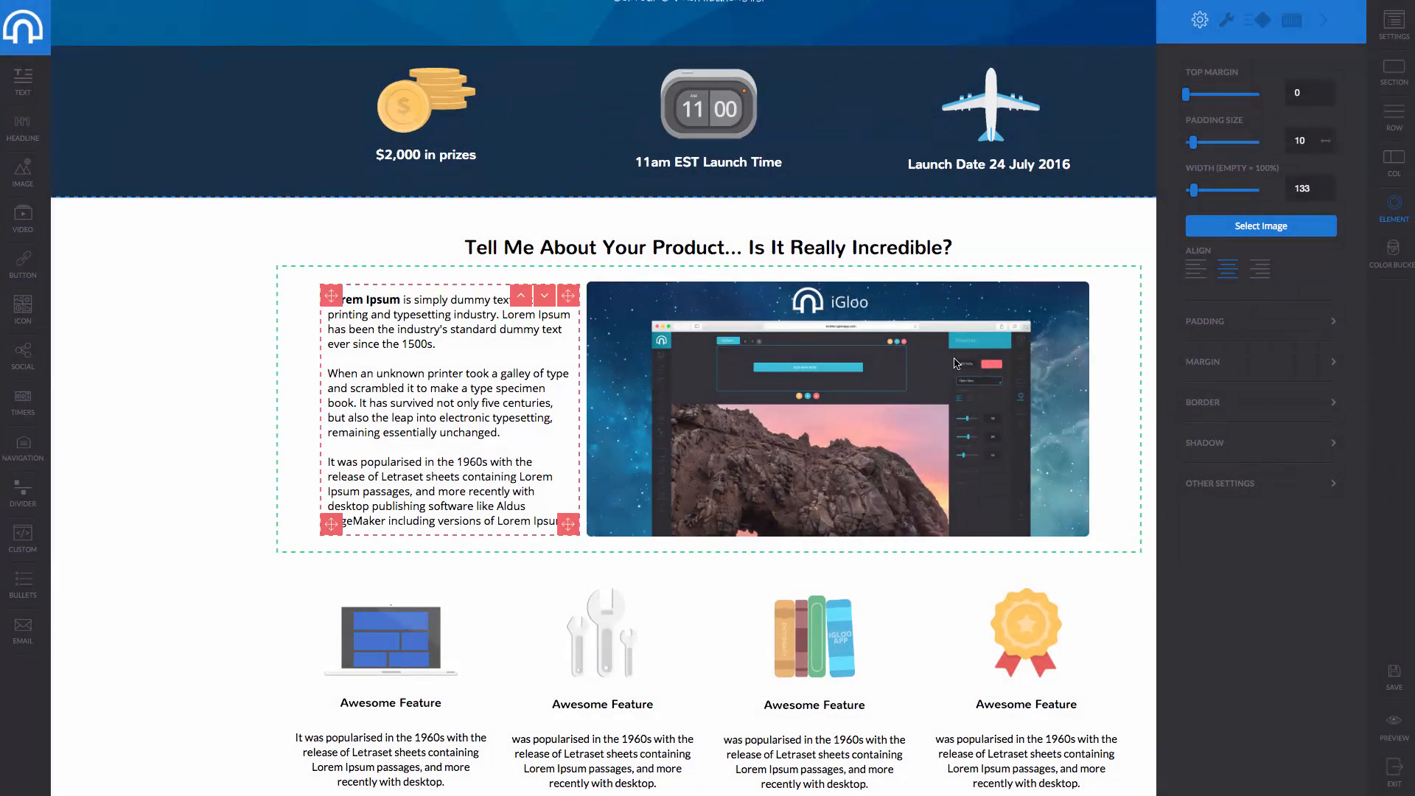
pyautogui.scroll(5, 493, 199)
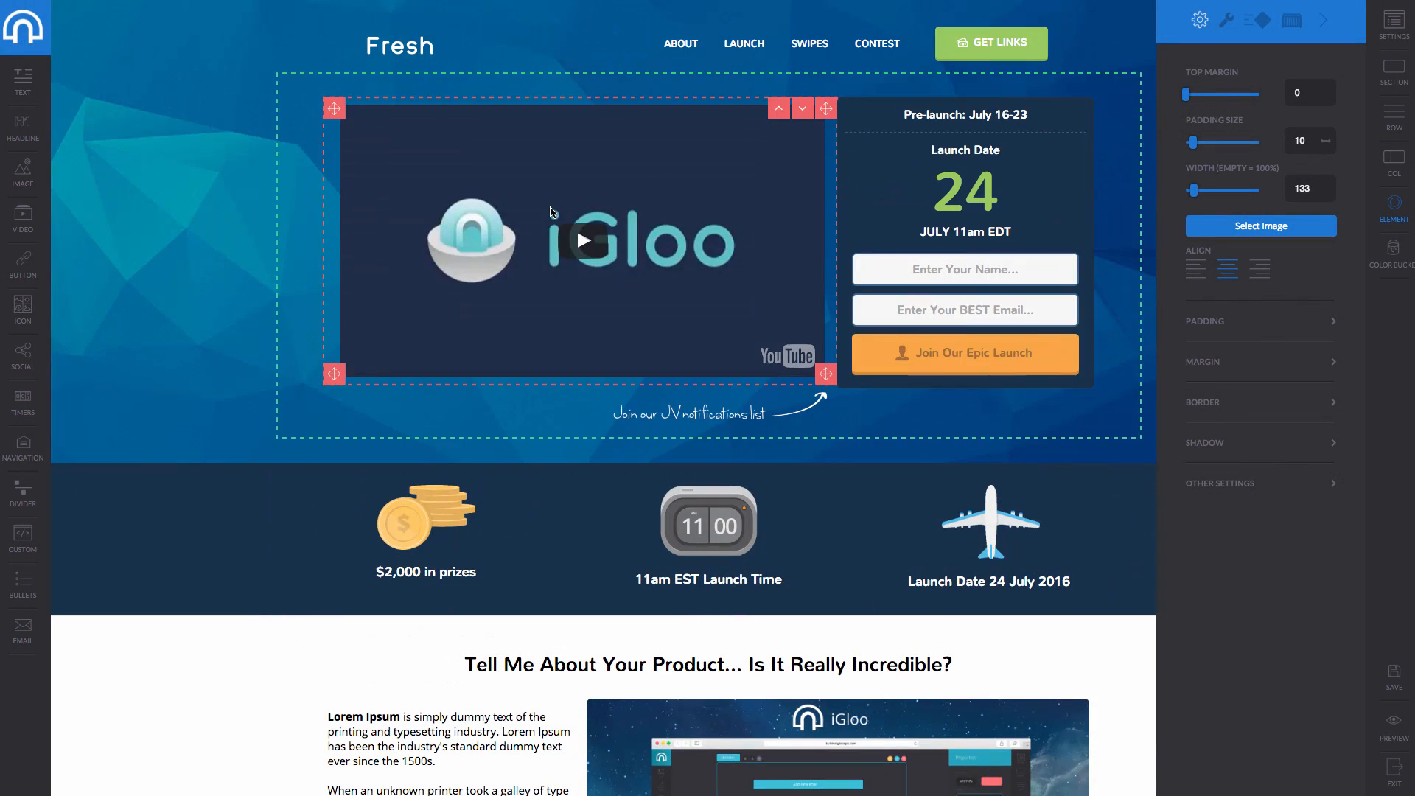
pyautogui.click(41, 31)
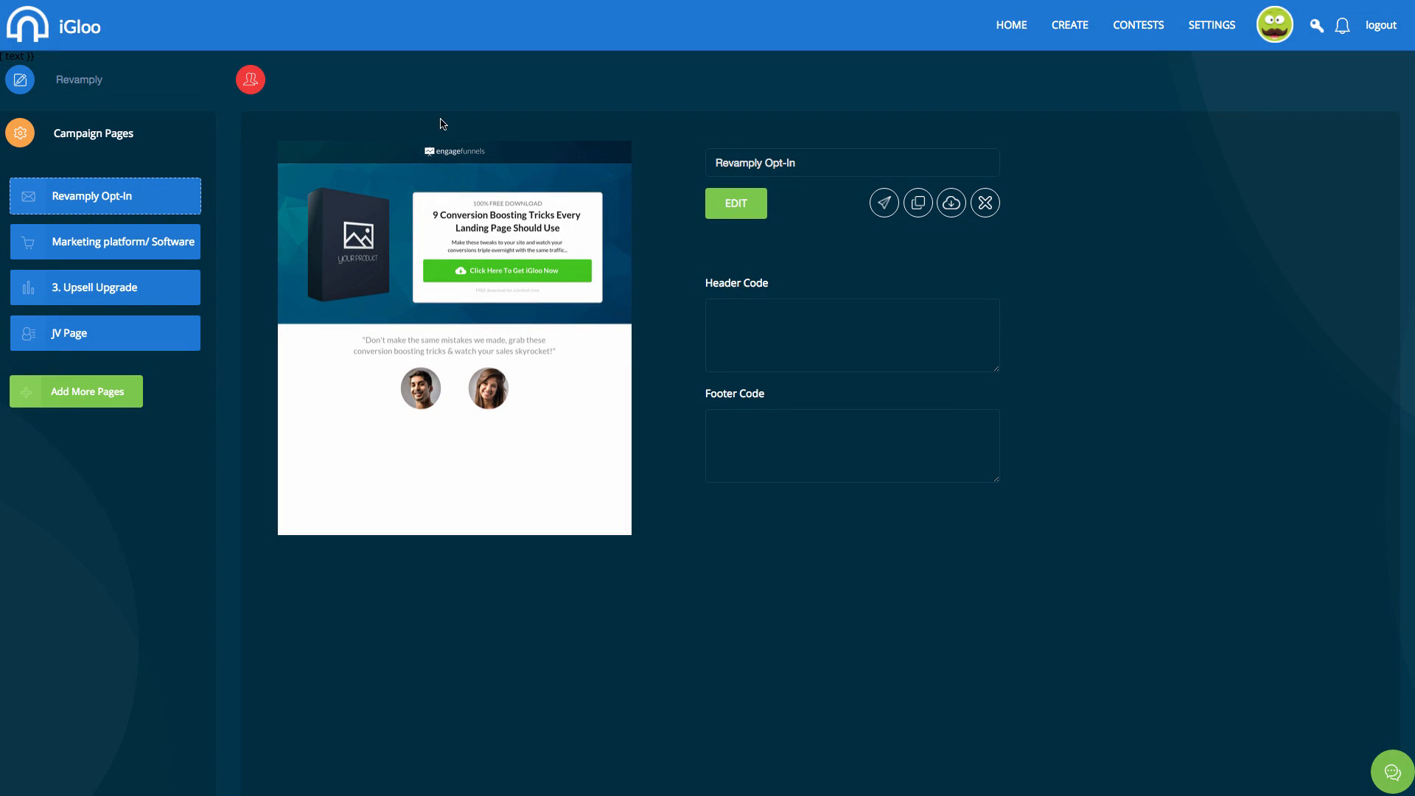
# Create a Download Page from the 'Thanks For Purchasing' template, view it, and return to the page list.
pyautogui.click(95, 390)
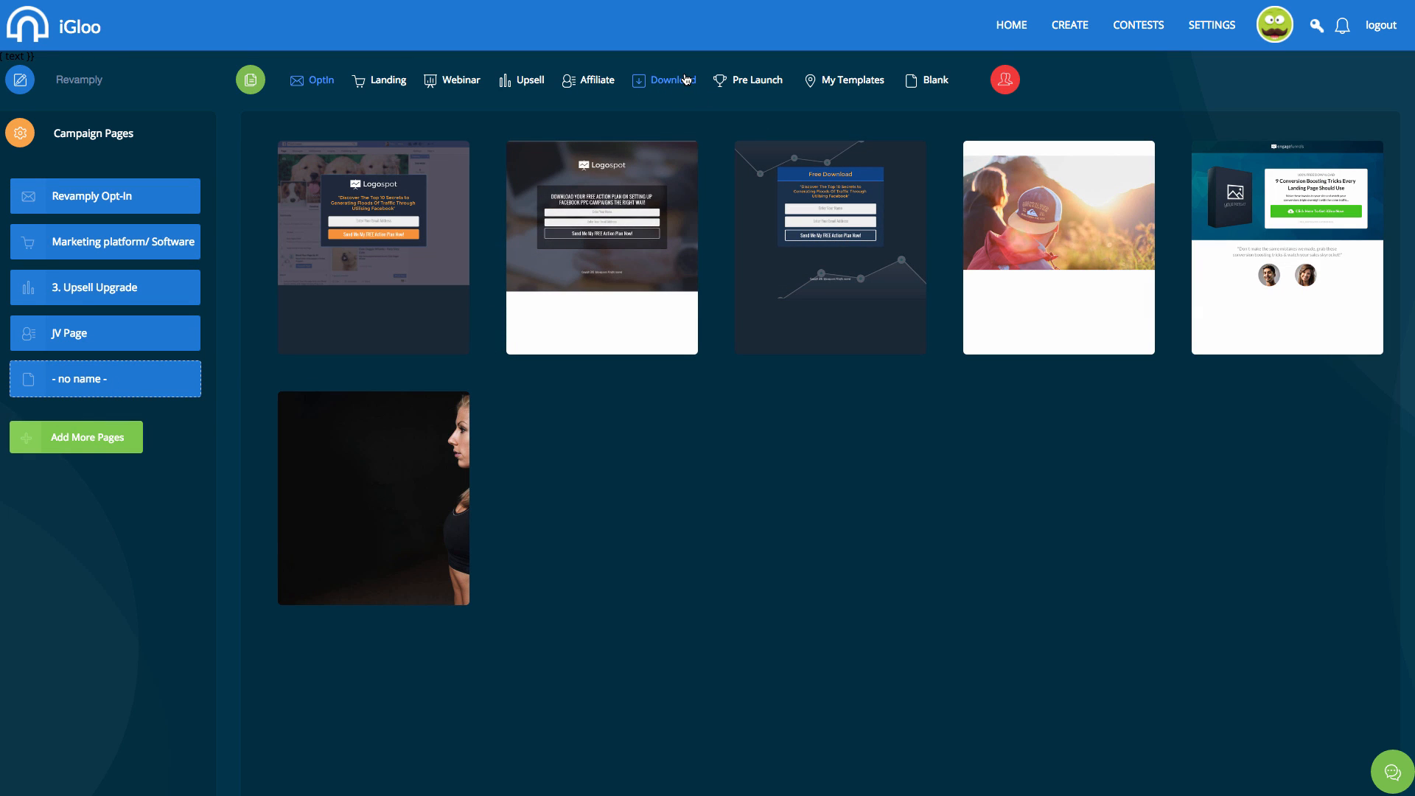
pyautogui.click(686, 80)
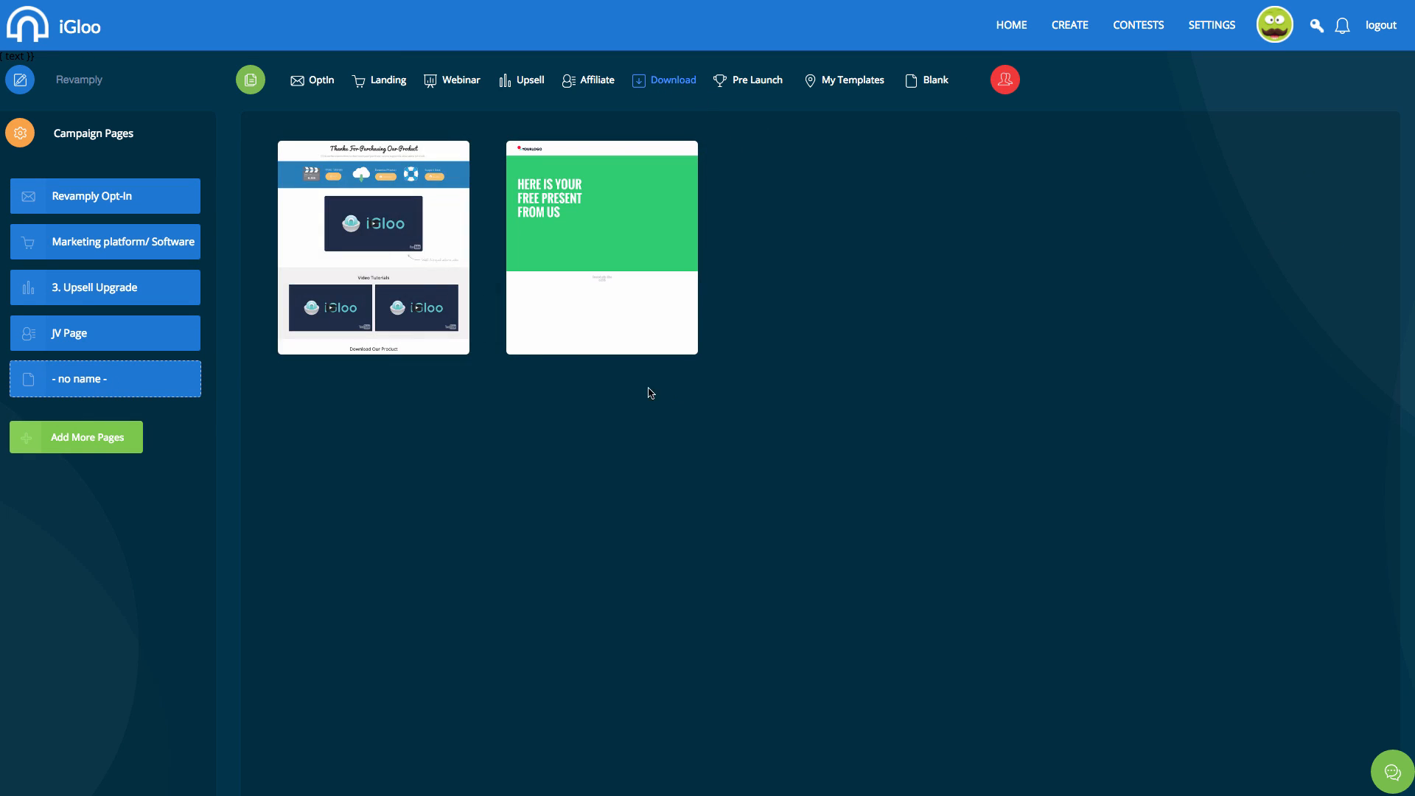
pyautogui.click(400, 252)
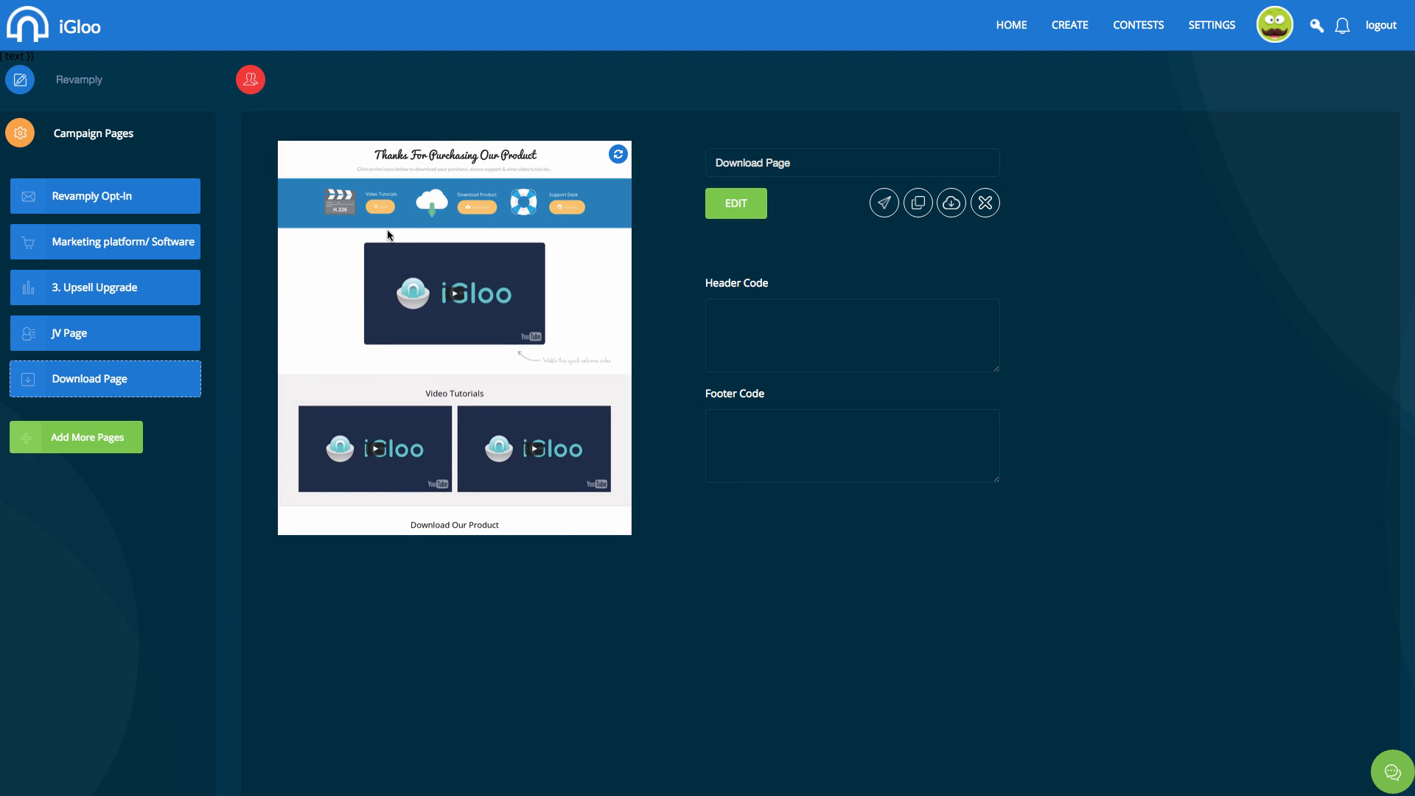
pyautogui.click(729, 196)
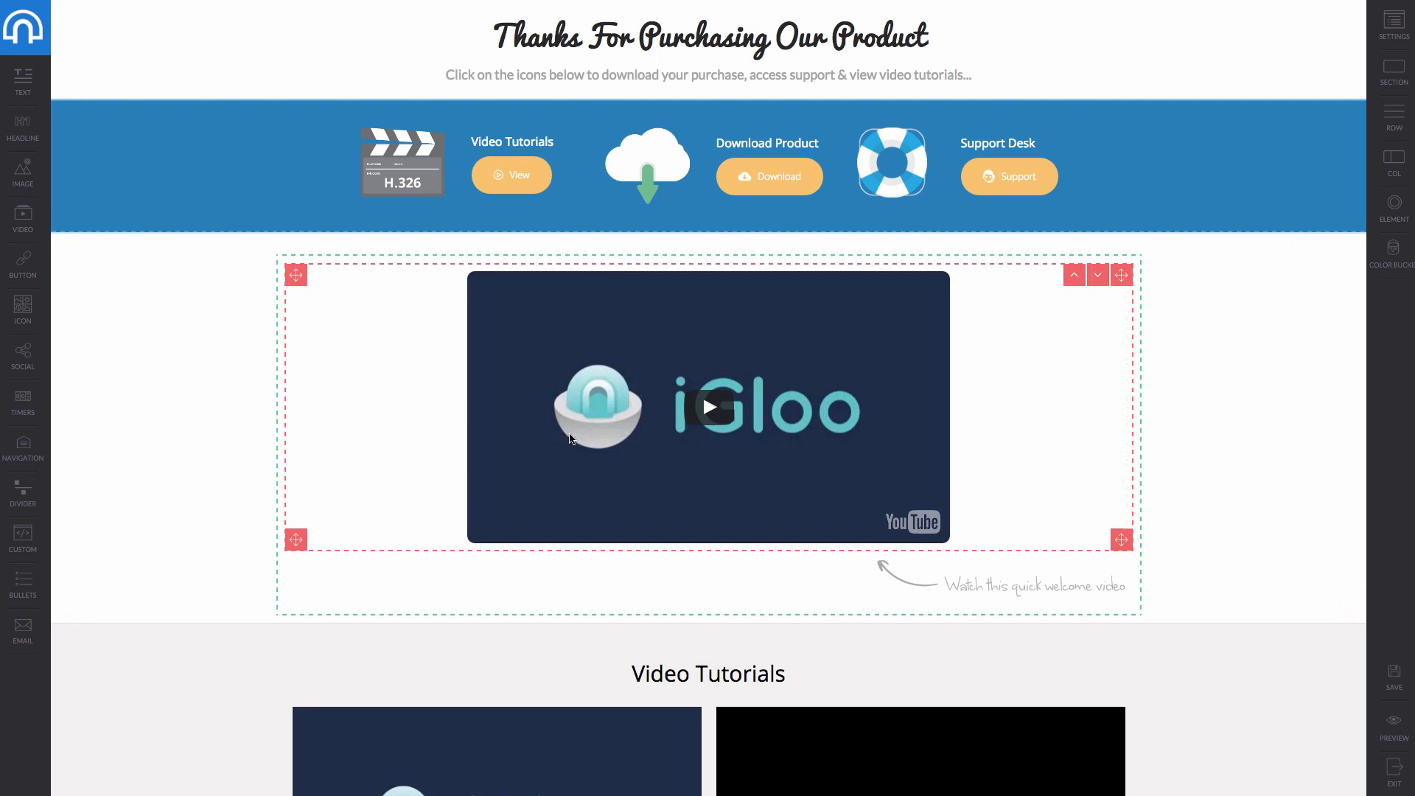
pyautogui.scroll(-9, 591, 446)
pyautogui.scroll(9, 591, 445)
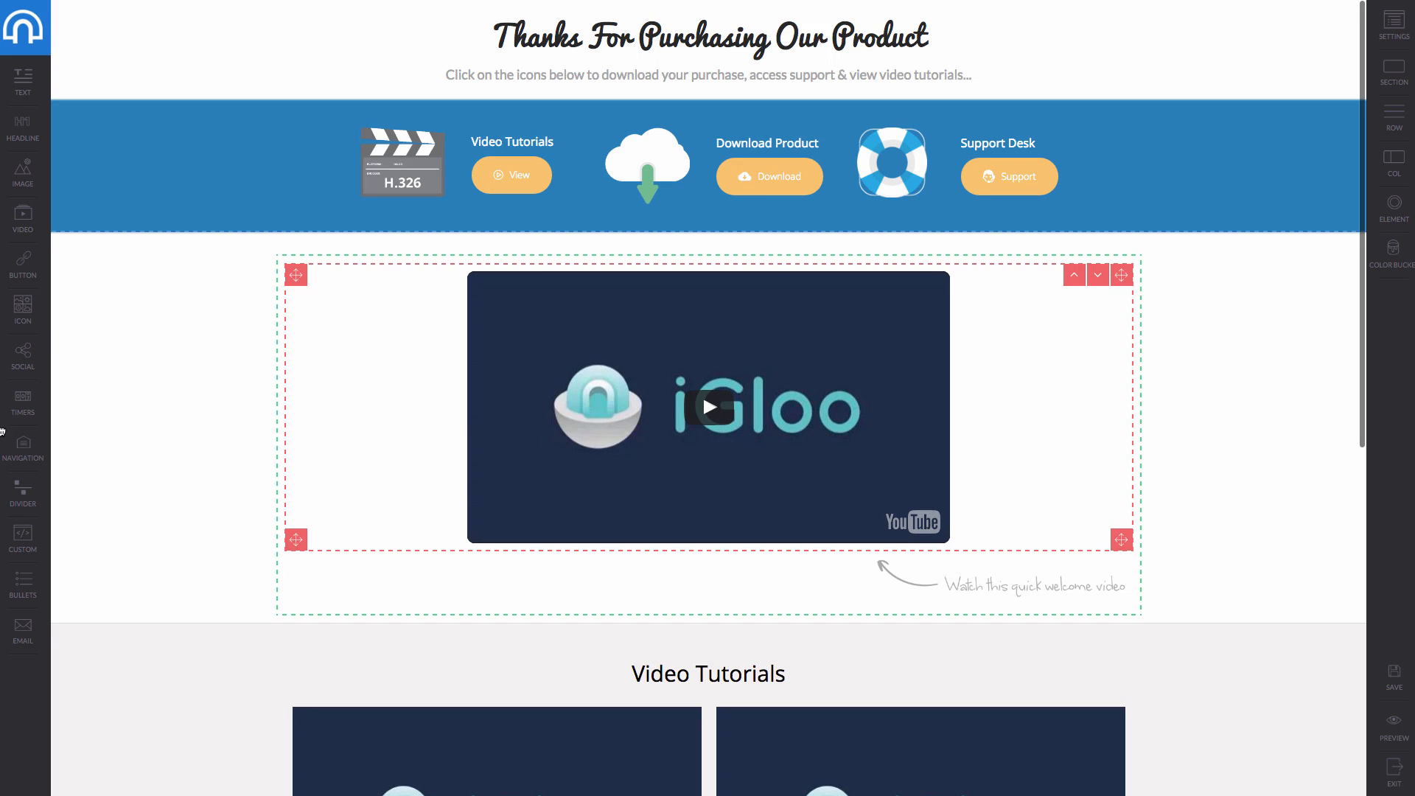
pyautogui.click(36, 44)
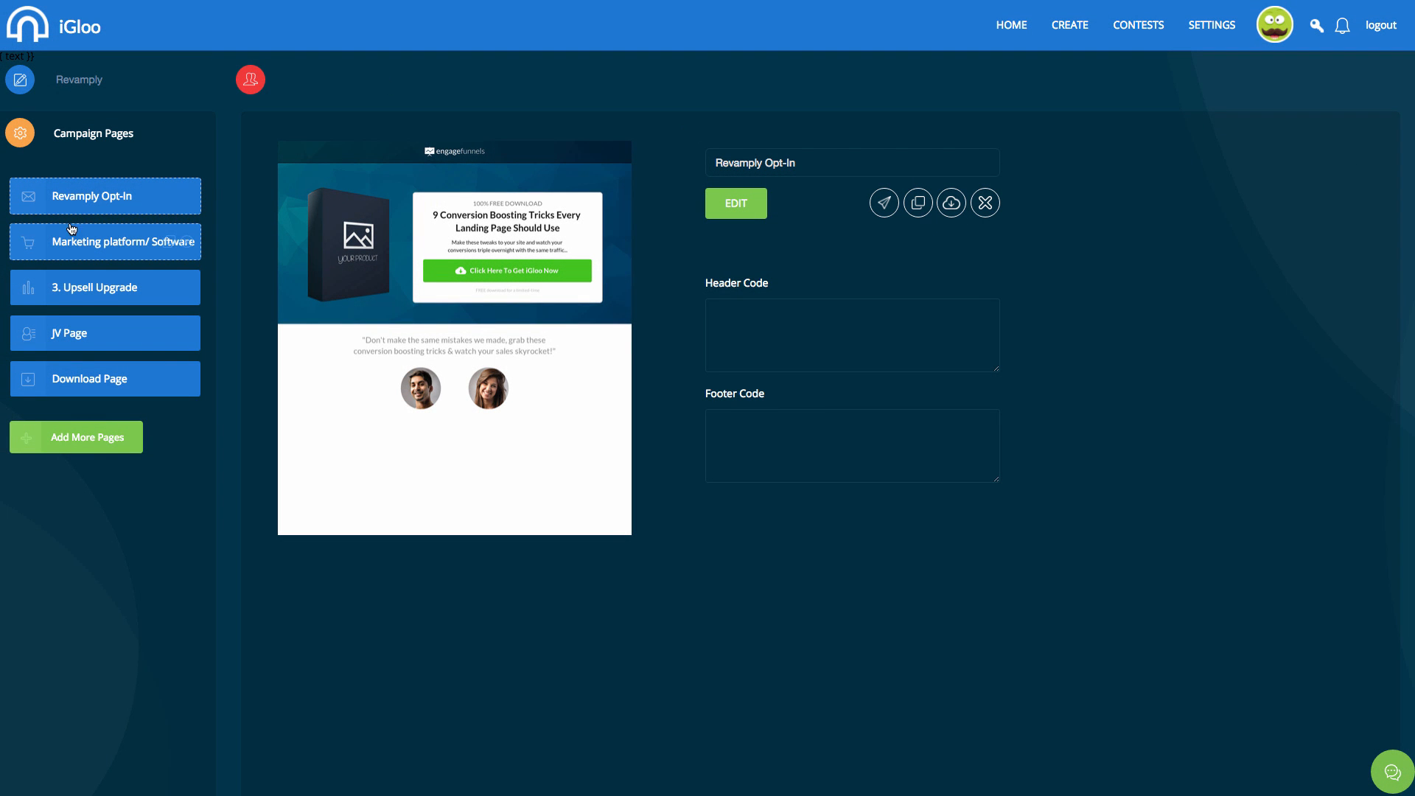
# Create the Pre-launch (Launch Space) page from the second pre-launch template and open it.
pyautogui.click(101, 442)
pyautogui.click(740, 86)
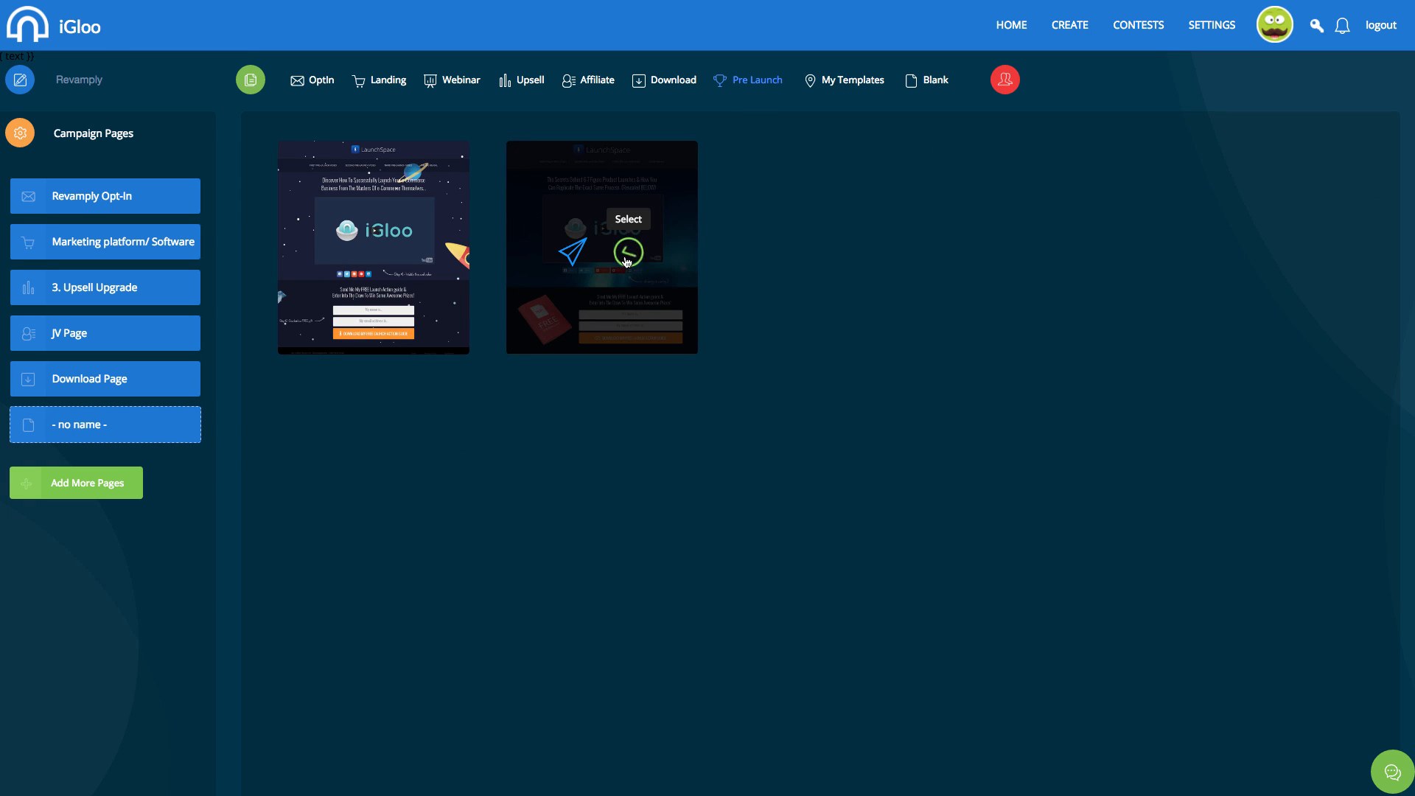
pyautogui.click(626, 256)
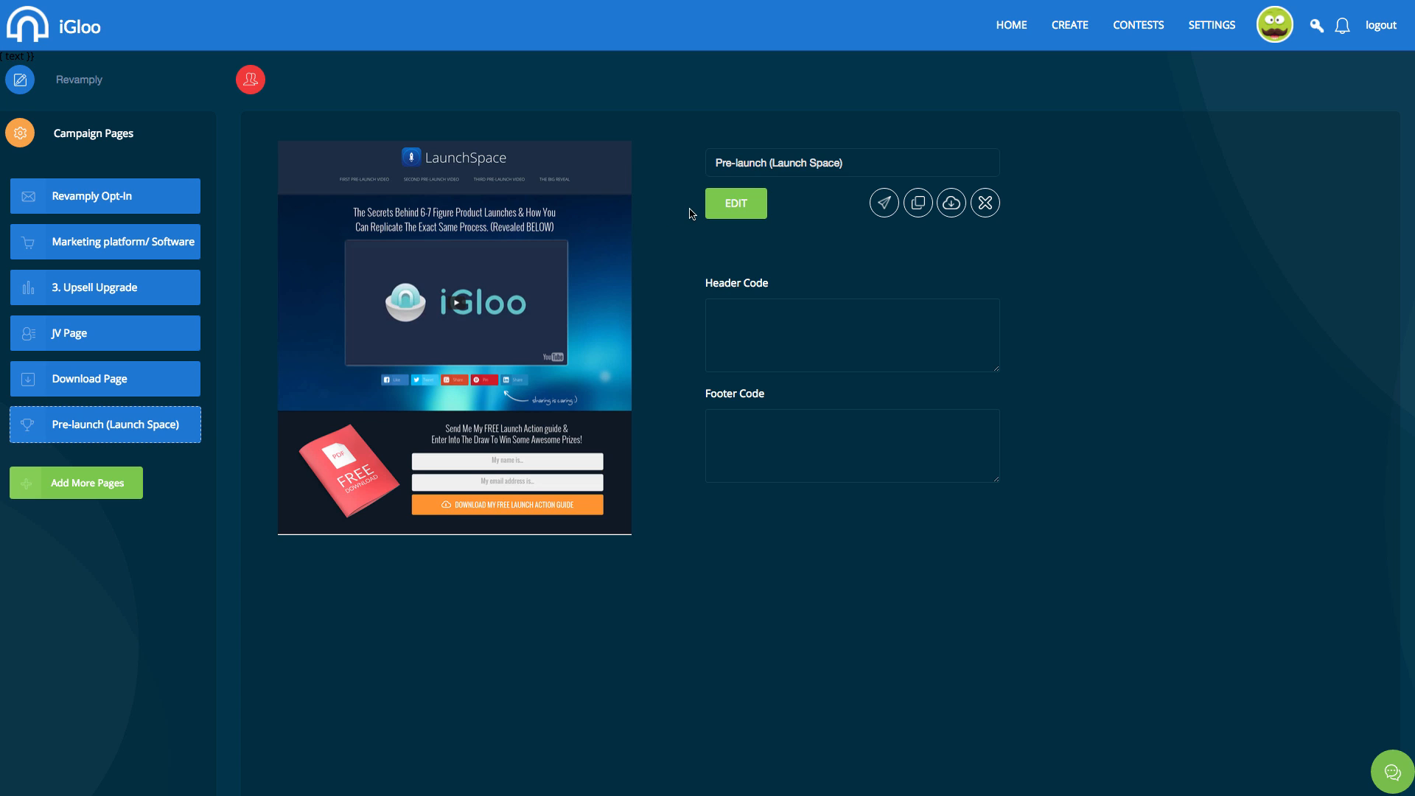
pyautogui.click(742, 207)
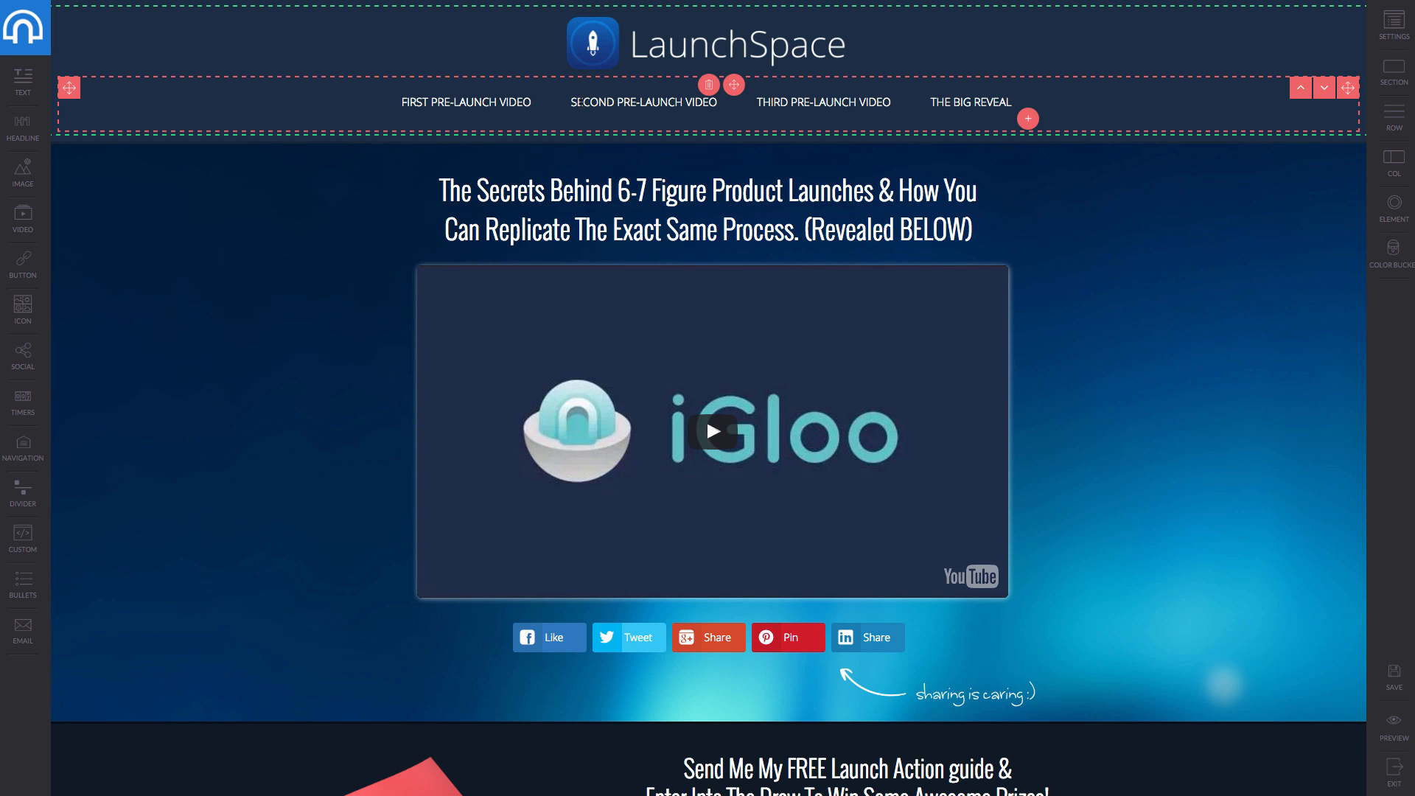
# Scroll from the hero video down to the prize section, then select the video's row.
pyautogui.scroll(-5, 580, 102)
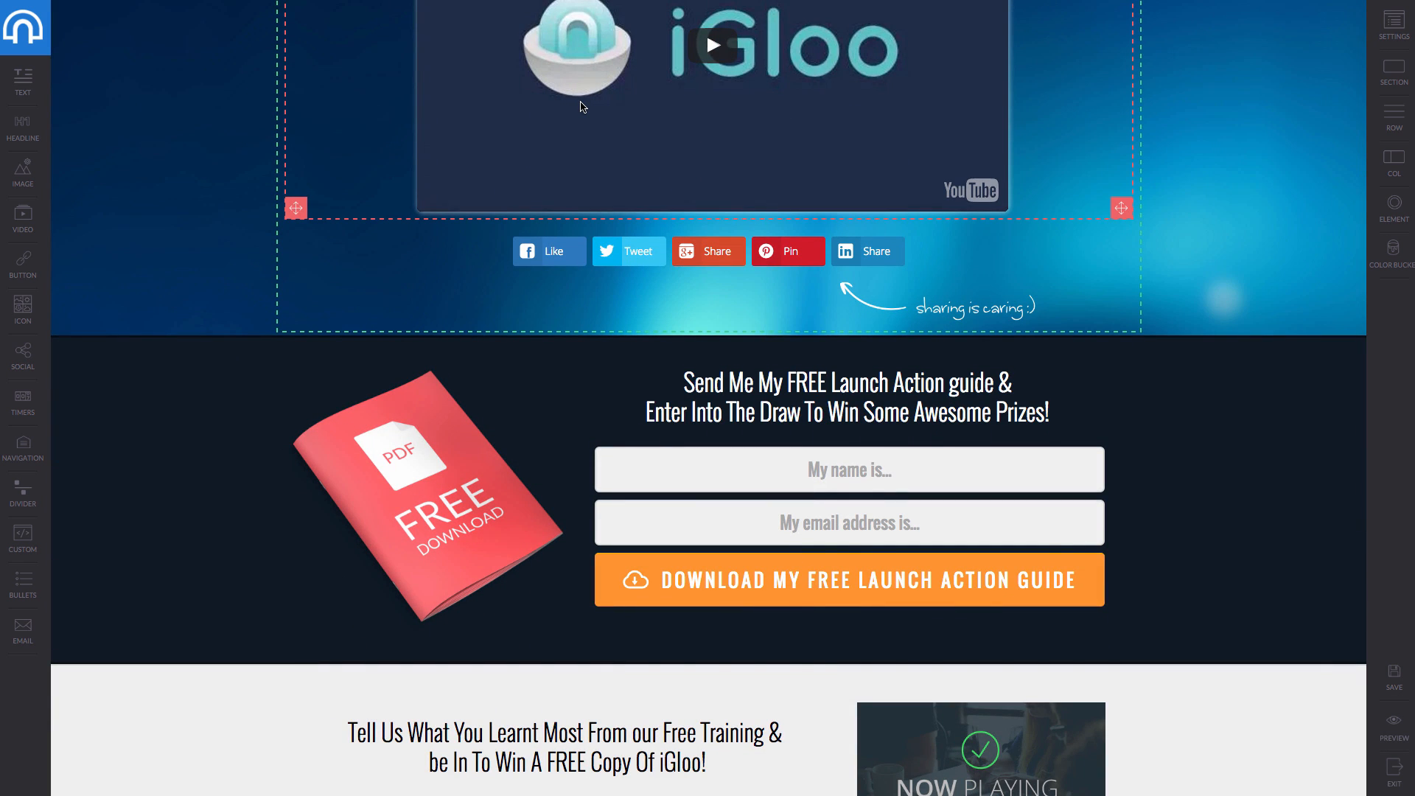
pyautogui.scroll(2, 720, 515)
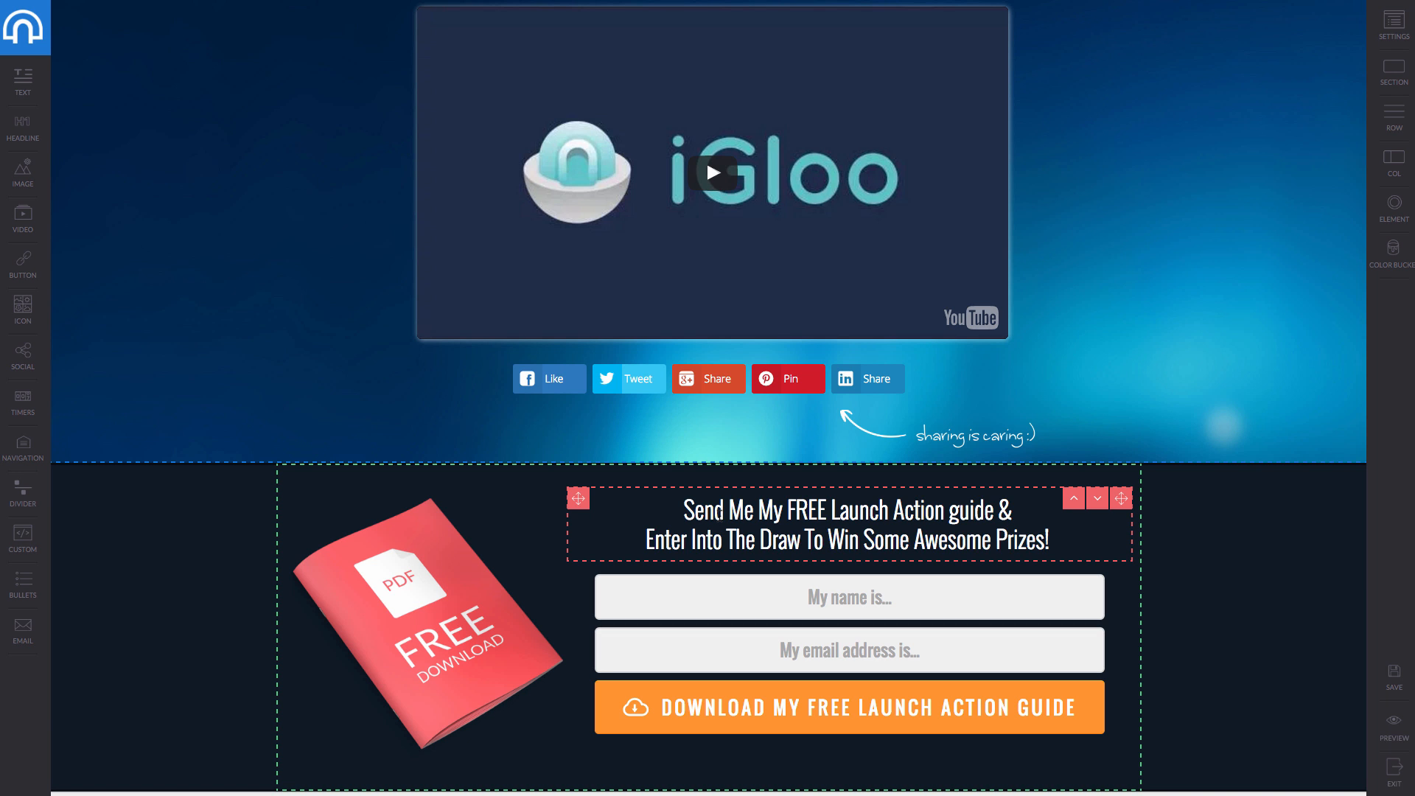
pyautogui.scroll(4, 719, 511)
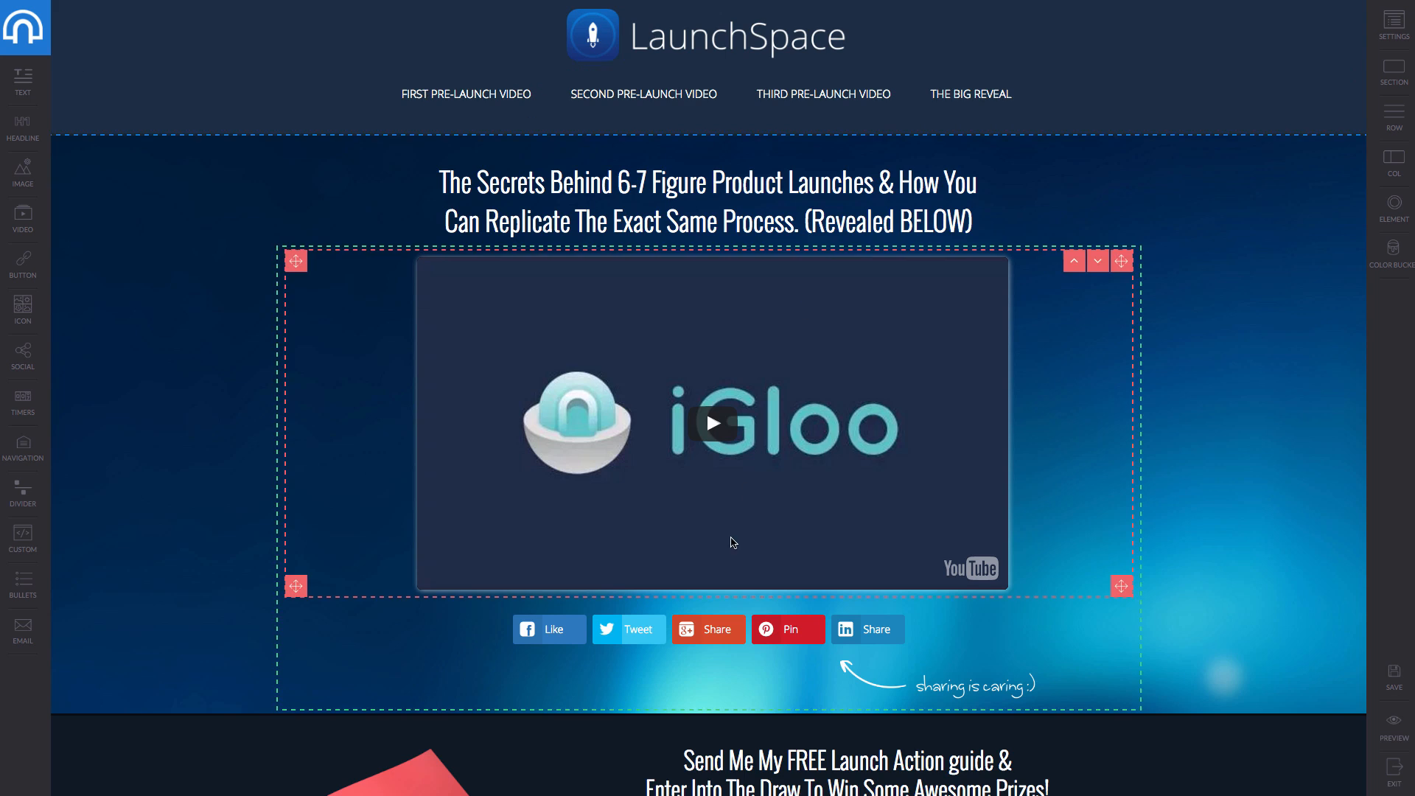
pyautogui.scroll(-12, 732, 543)
pyautogui.scroll(7, 731, 543)
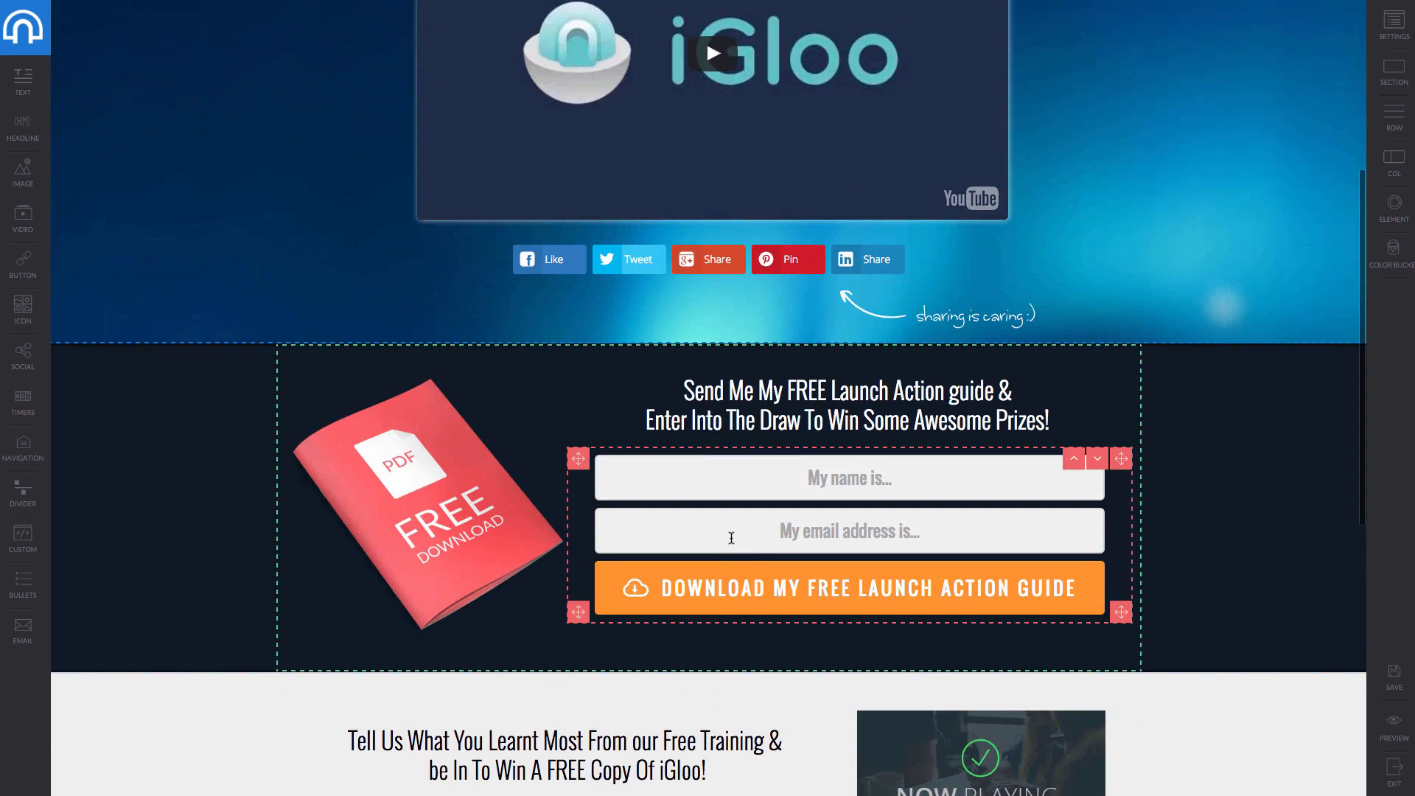
pyautogui.scroll(-8, 731, 538)
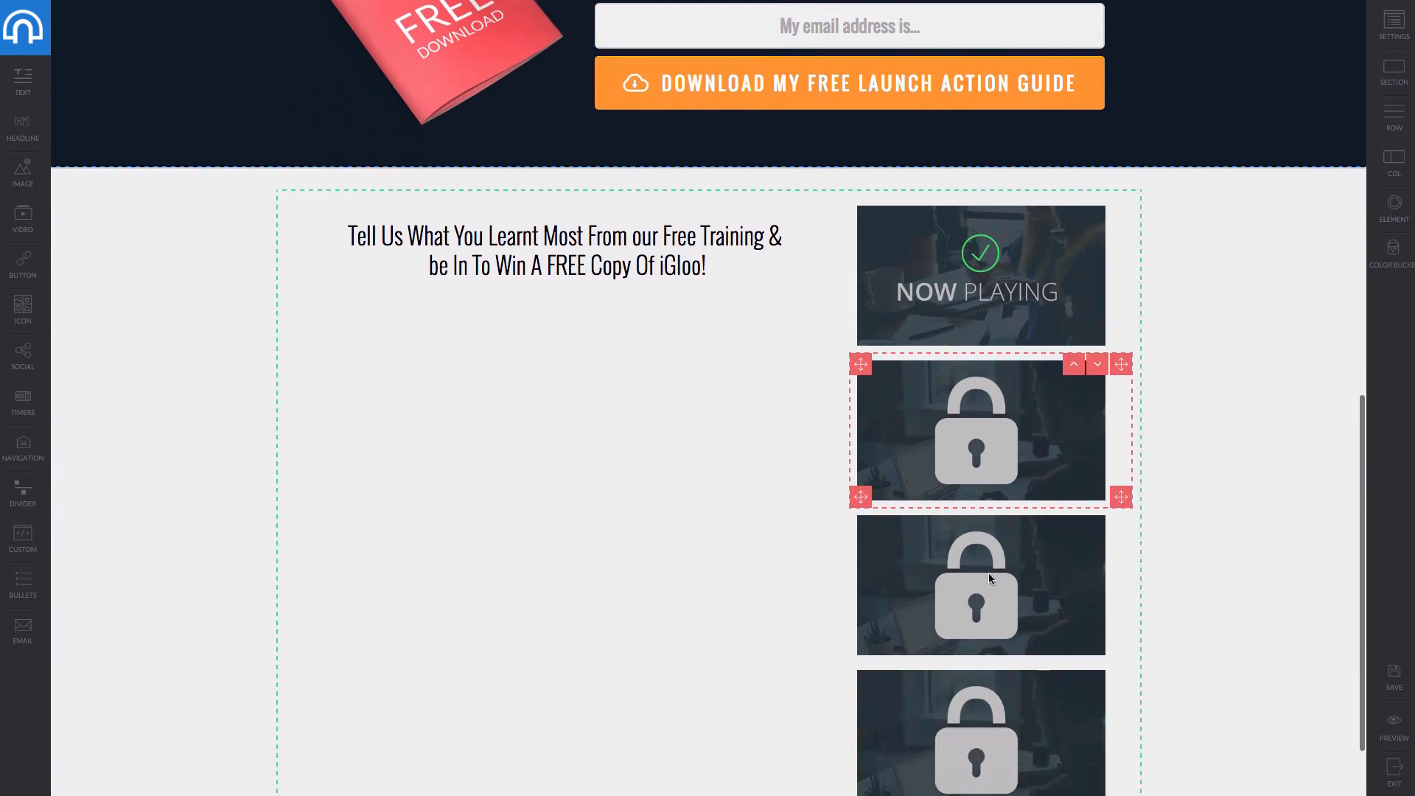
pyautogui.scroll(10, 961, 655)
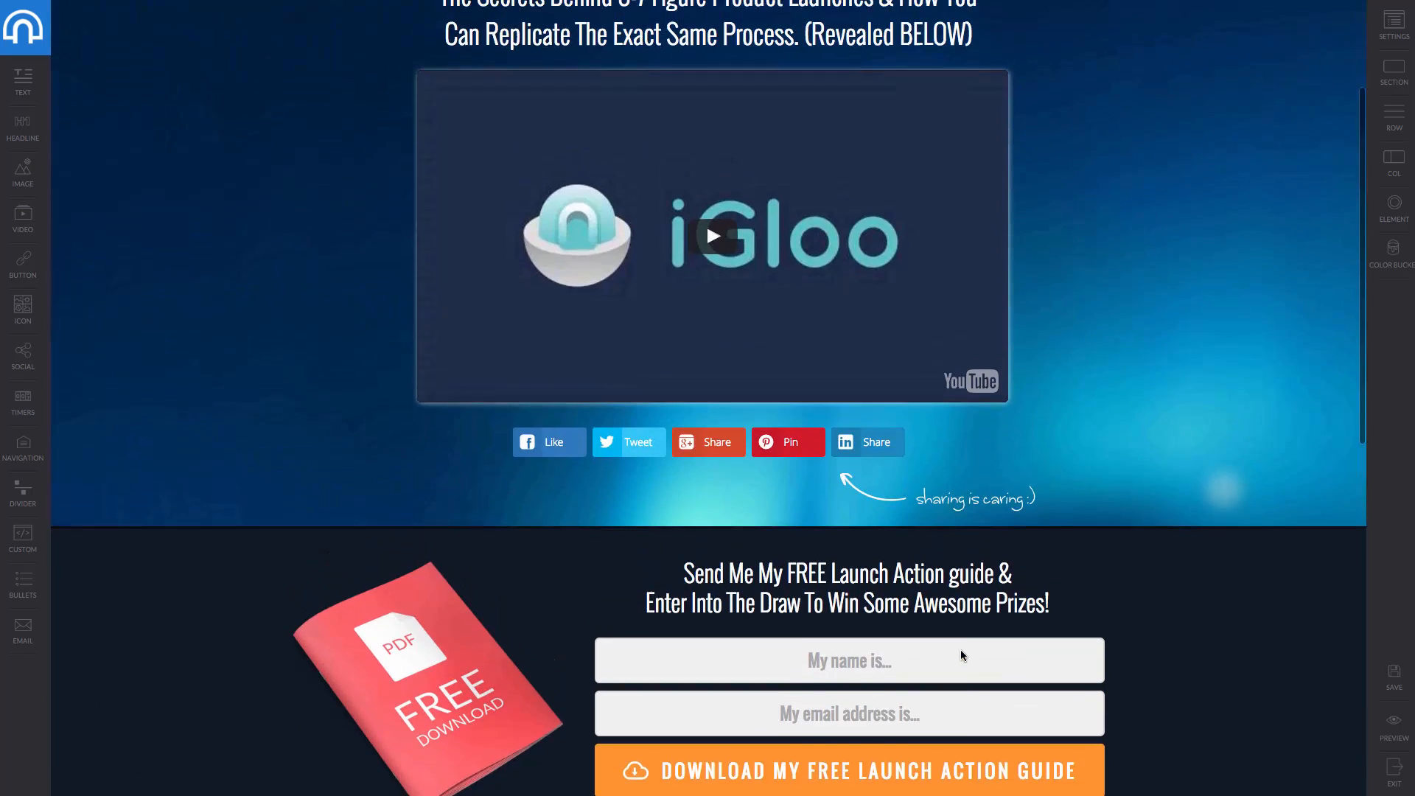
pyautogui.scroll(-7, 962, 655)
pyautogui.scroll(-1, 961, 655)
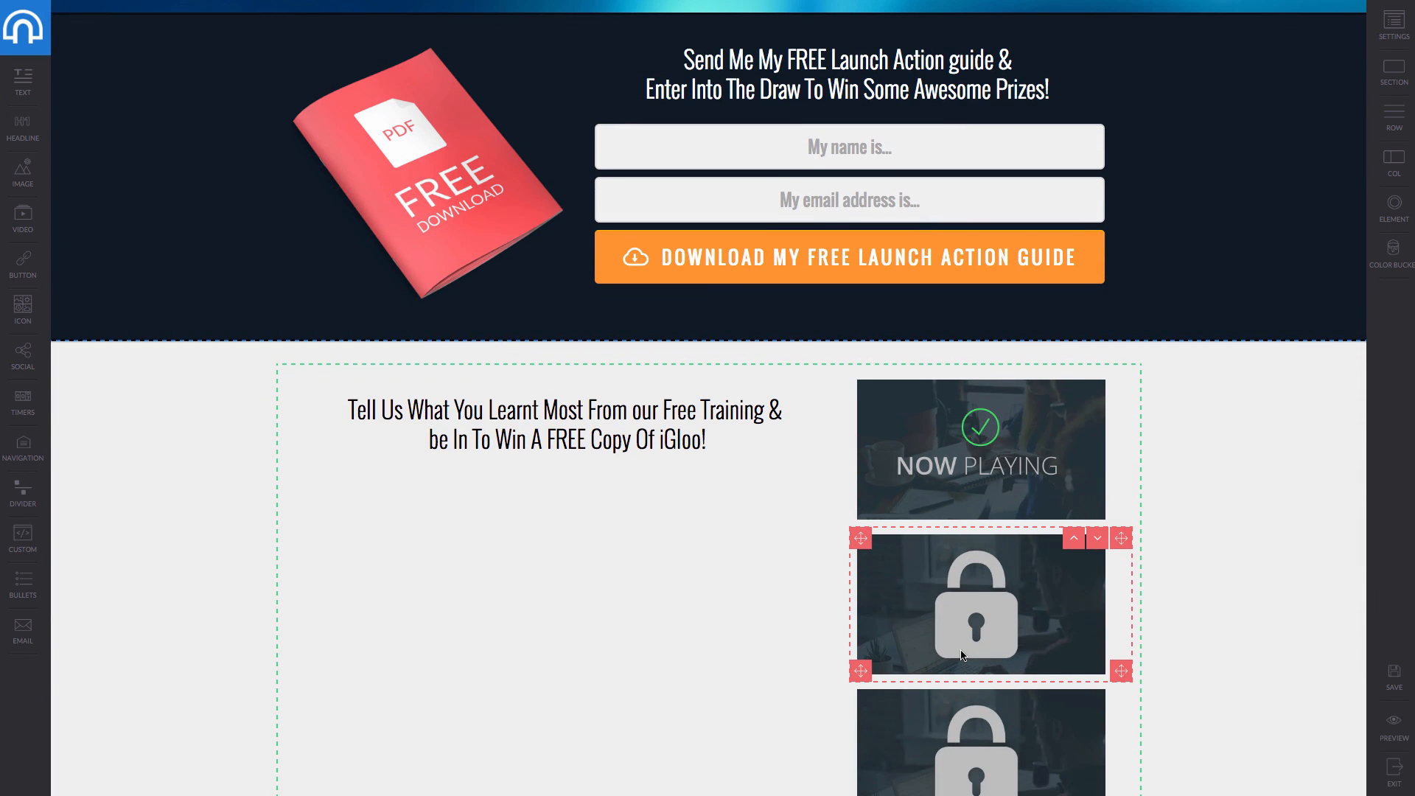
pyautogui.scroll(5, 961, 654)
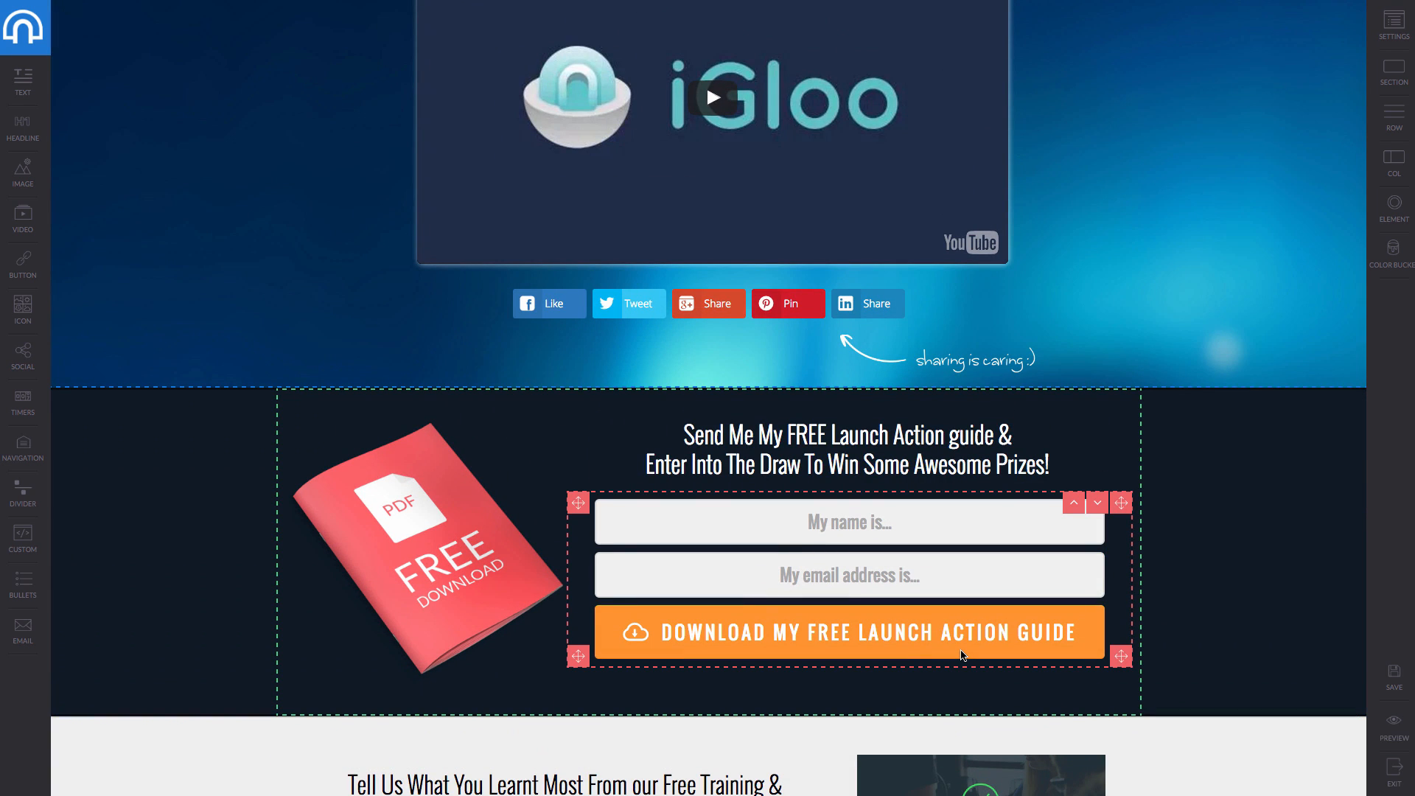
pyautogui.scroll(1, 961, 655)
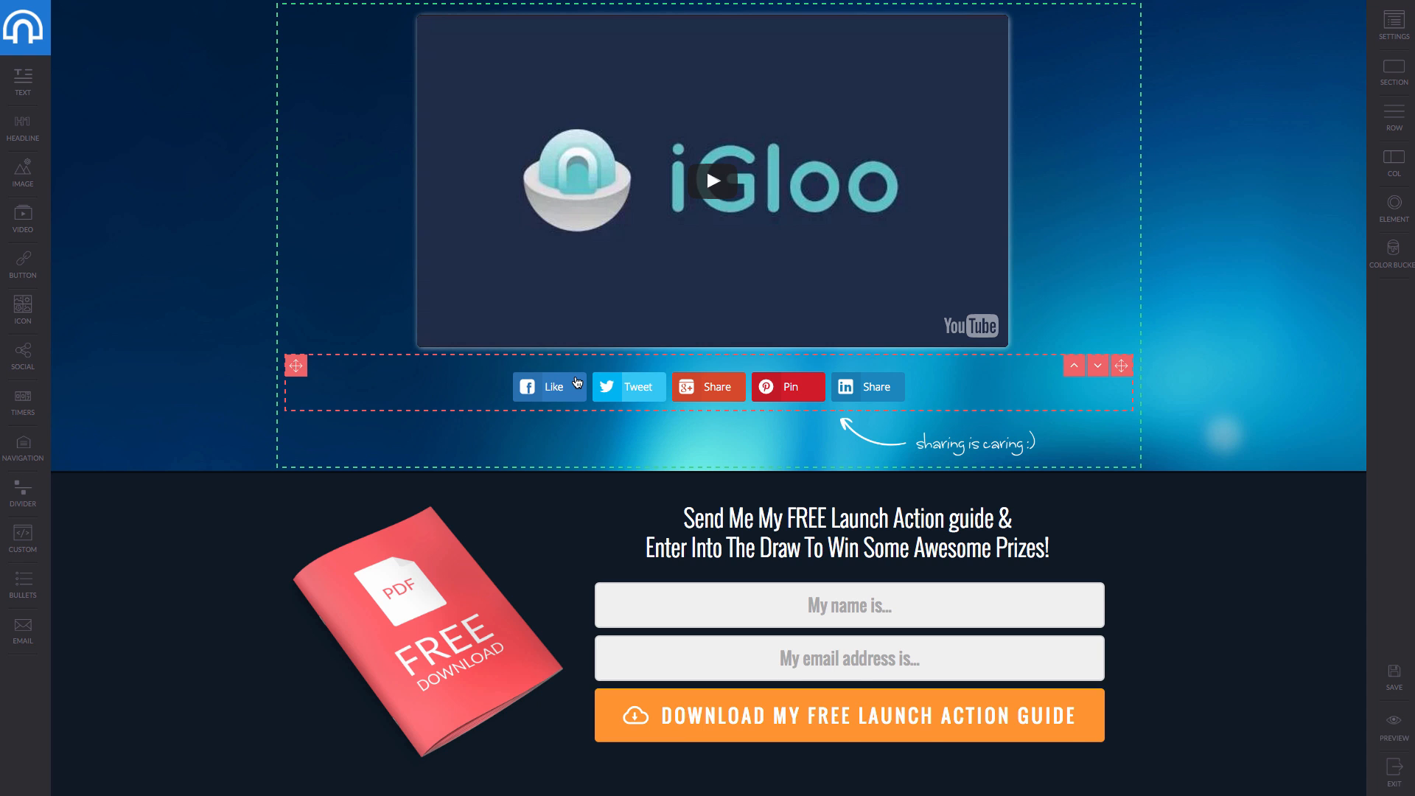
pyautogui.scroll(2, 577, 382)
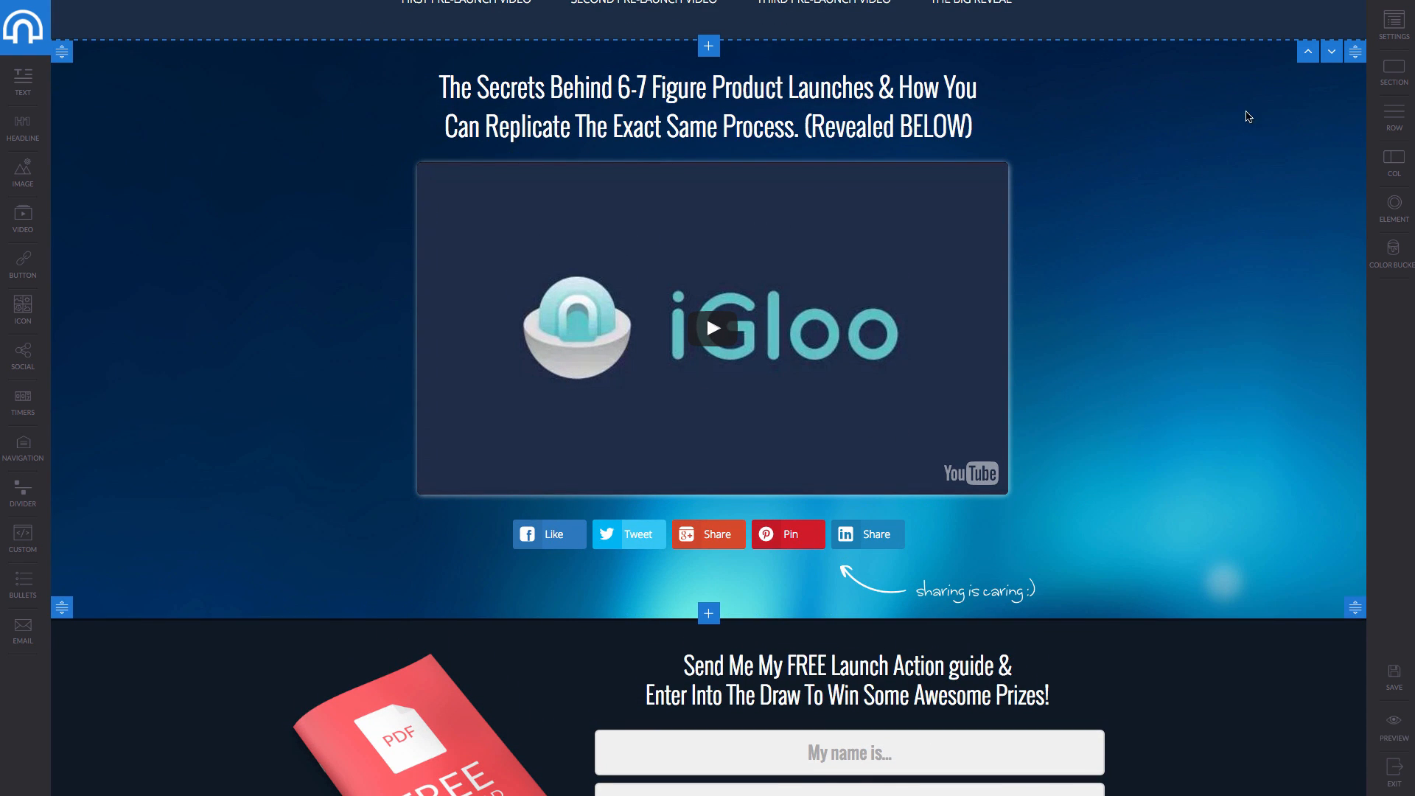
pyautogui.click(1126, 477)
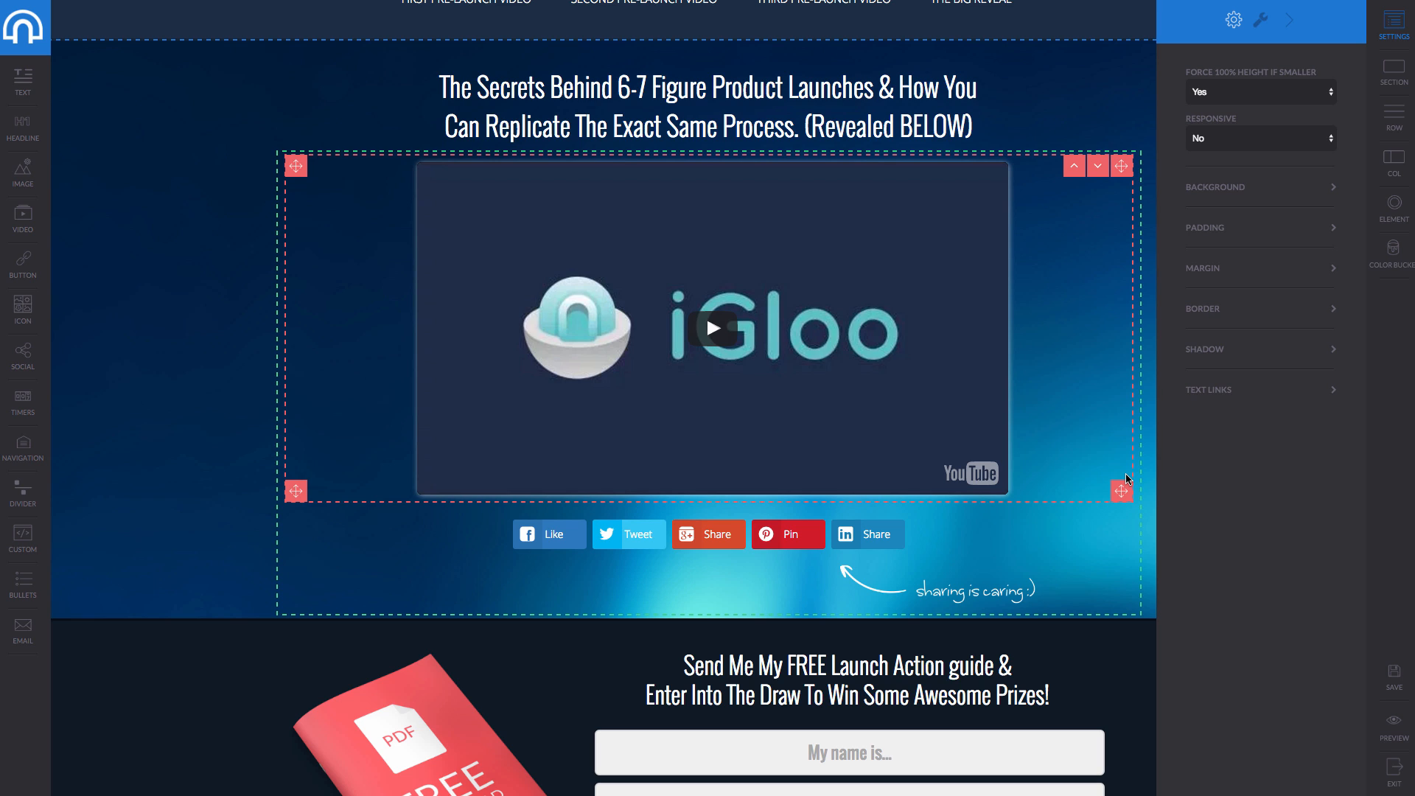
# Select the social share buttons row and display its layout settings.
pyautogui.click(1395, 85)
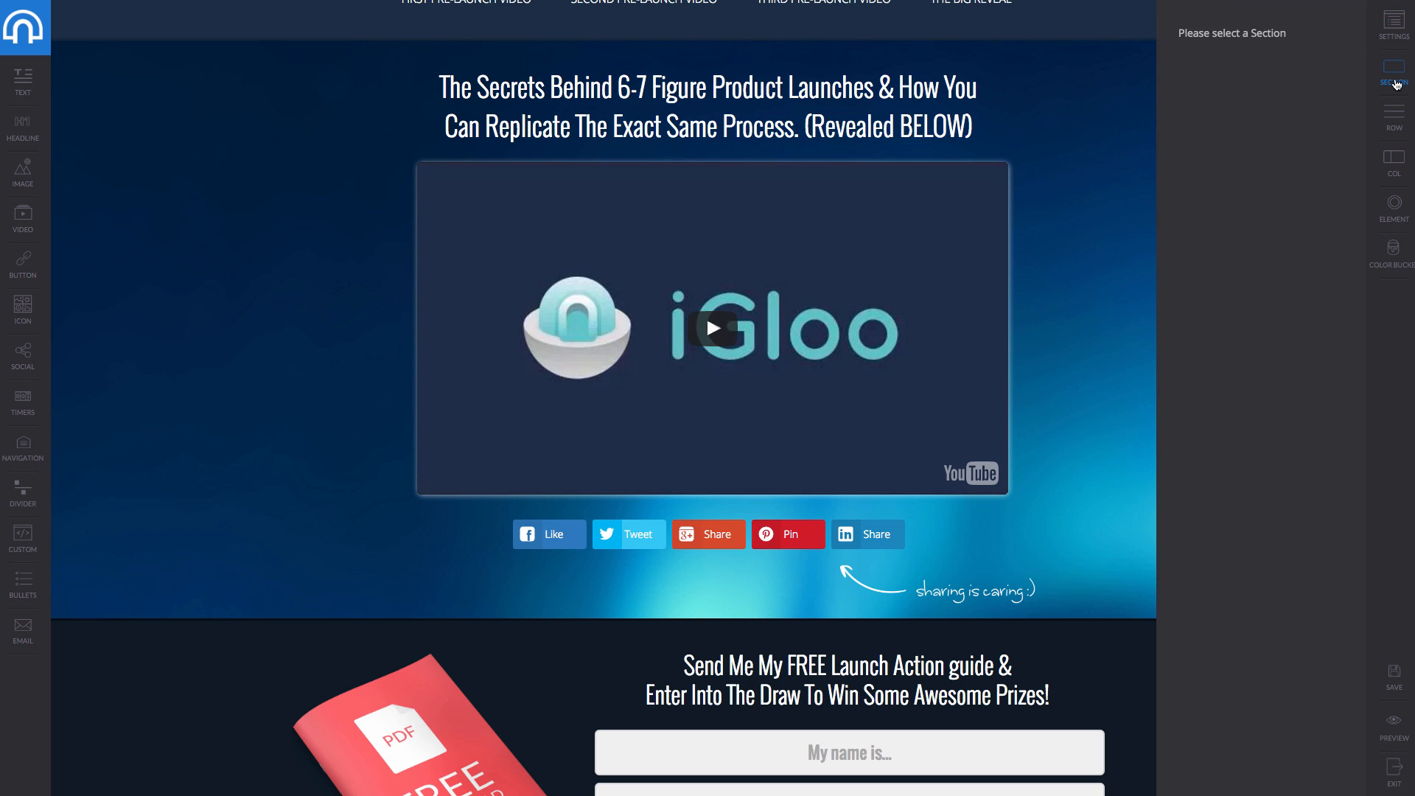
pyautogui.click(1393, 23)
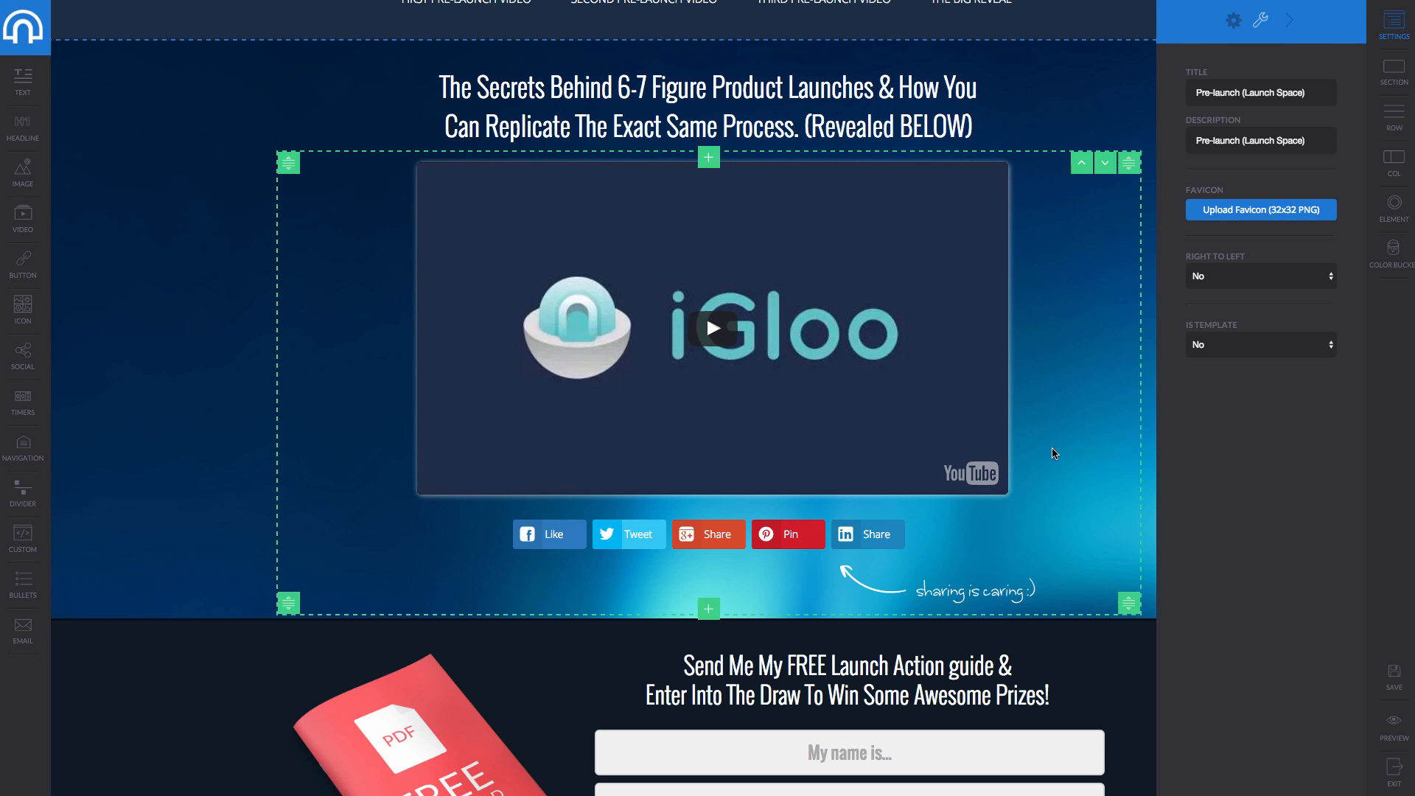
pyautogui.scroll(-2, 737, 442)
pyautogui.click(773, 389)
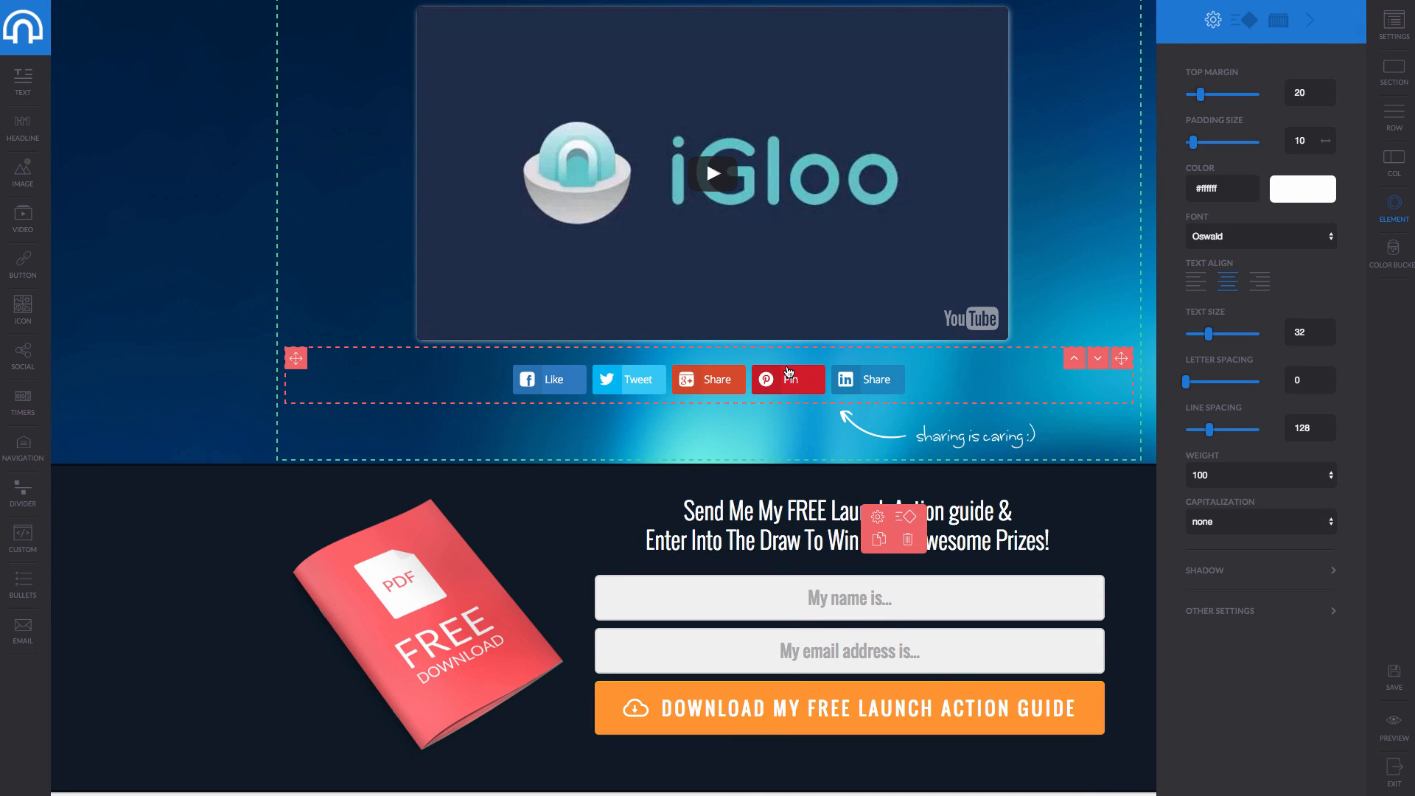
pyautogui.click(786, 366)
pyautogui.click(800, 374)
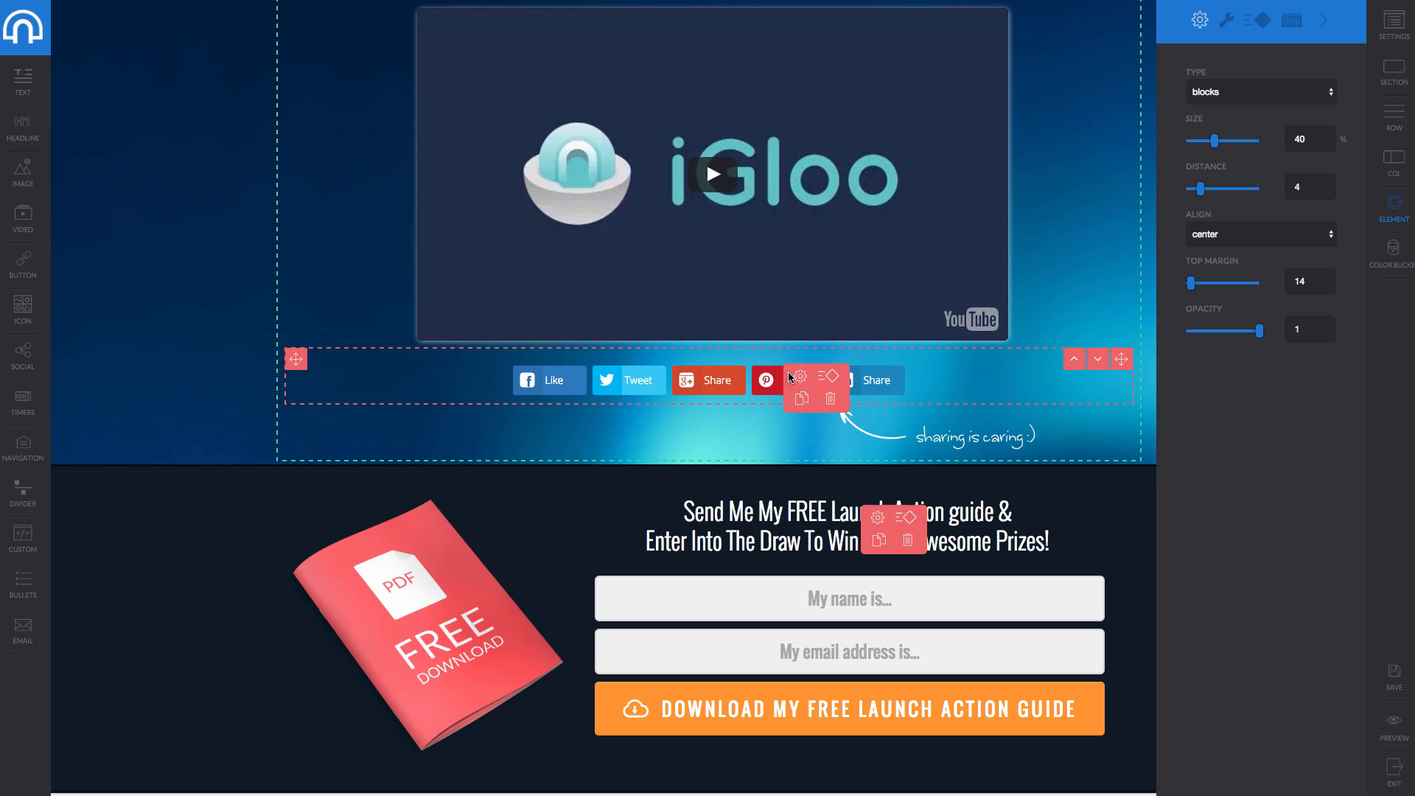
# Hide then restore the Facebook Like button, reviewing the Animations and Container options.
pyautogui.click(1227, 20)
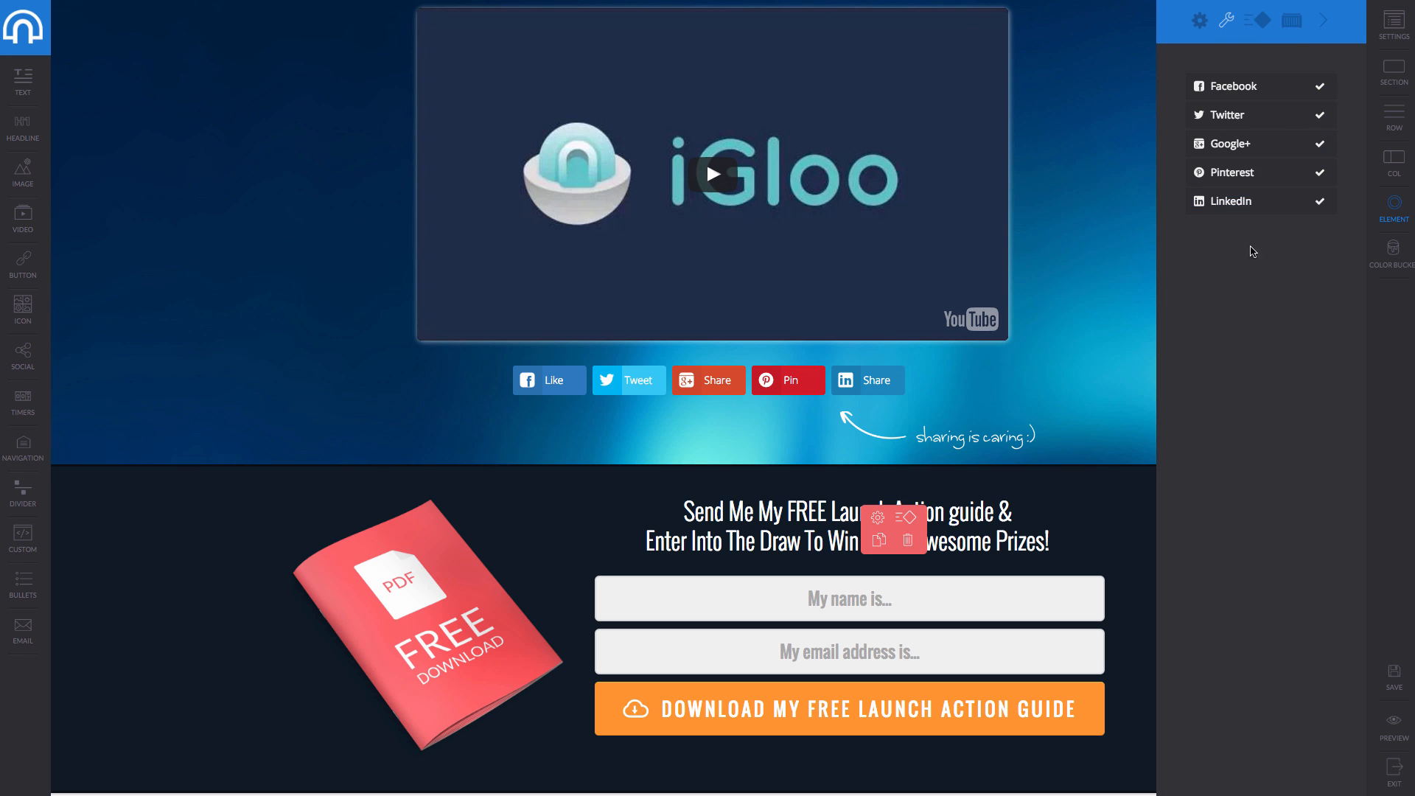
pyautogui.click(1256, 88)
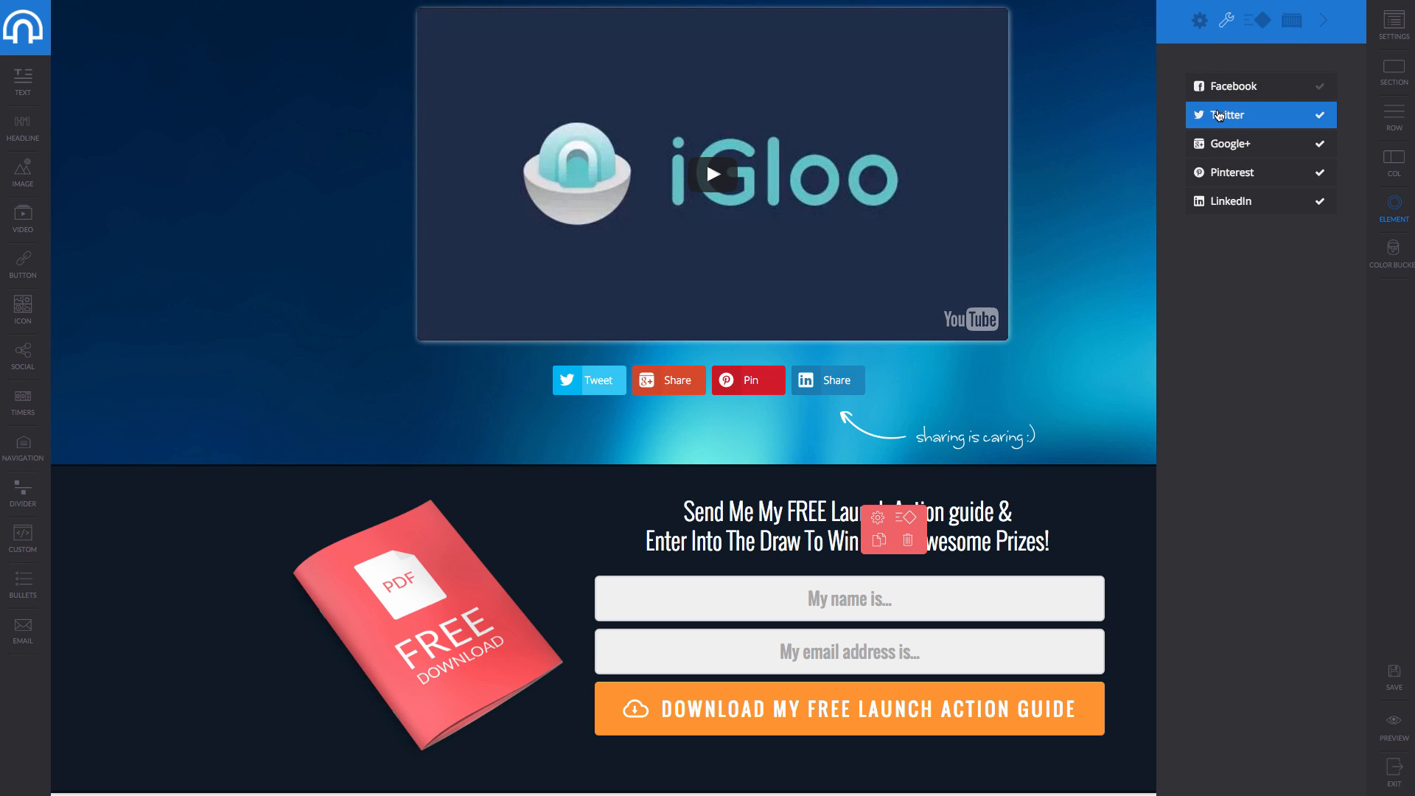
pyautogui.click(1257, 86)
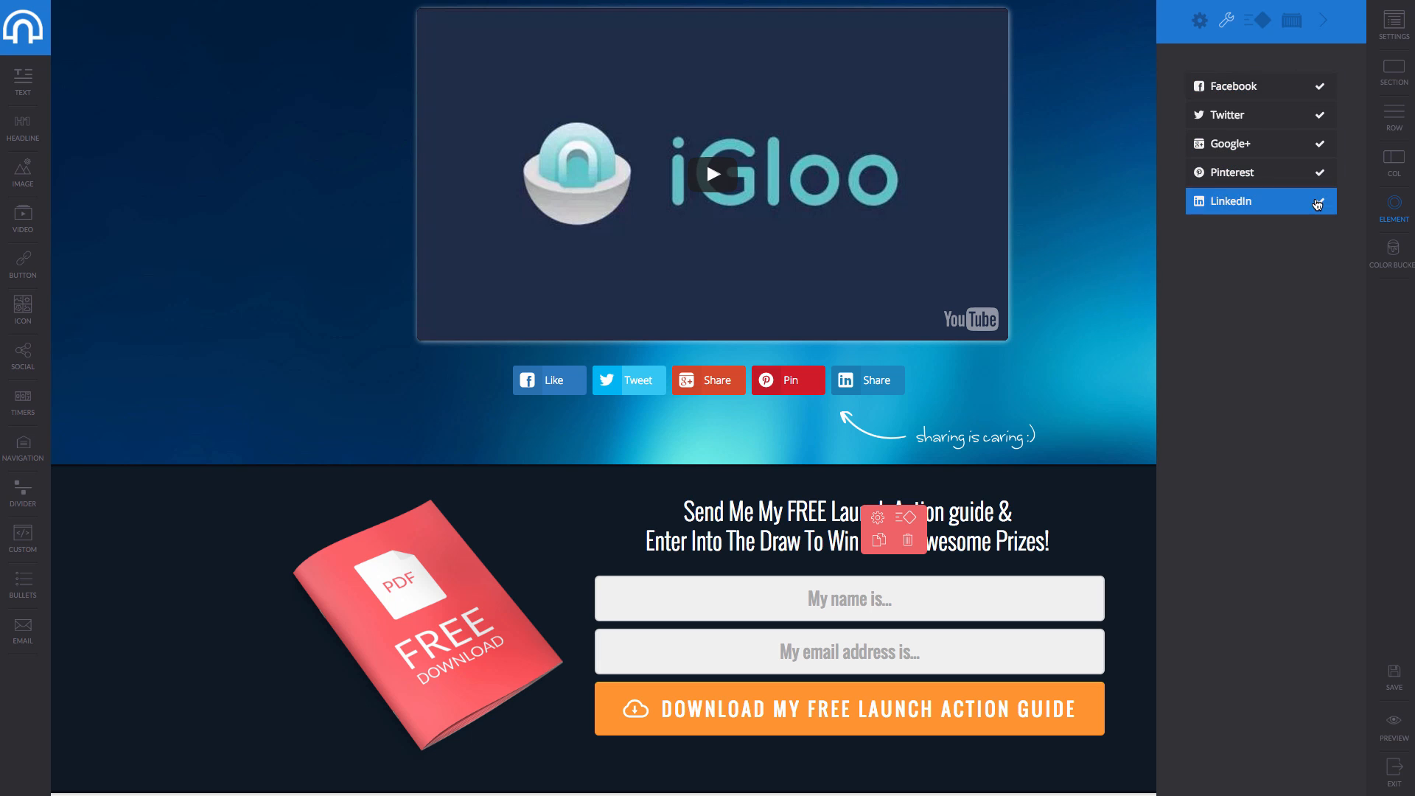
pyautogui.click(1257, 17)
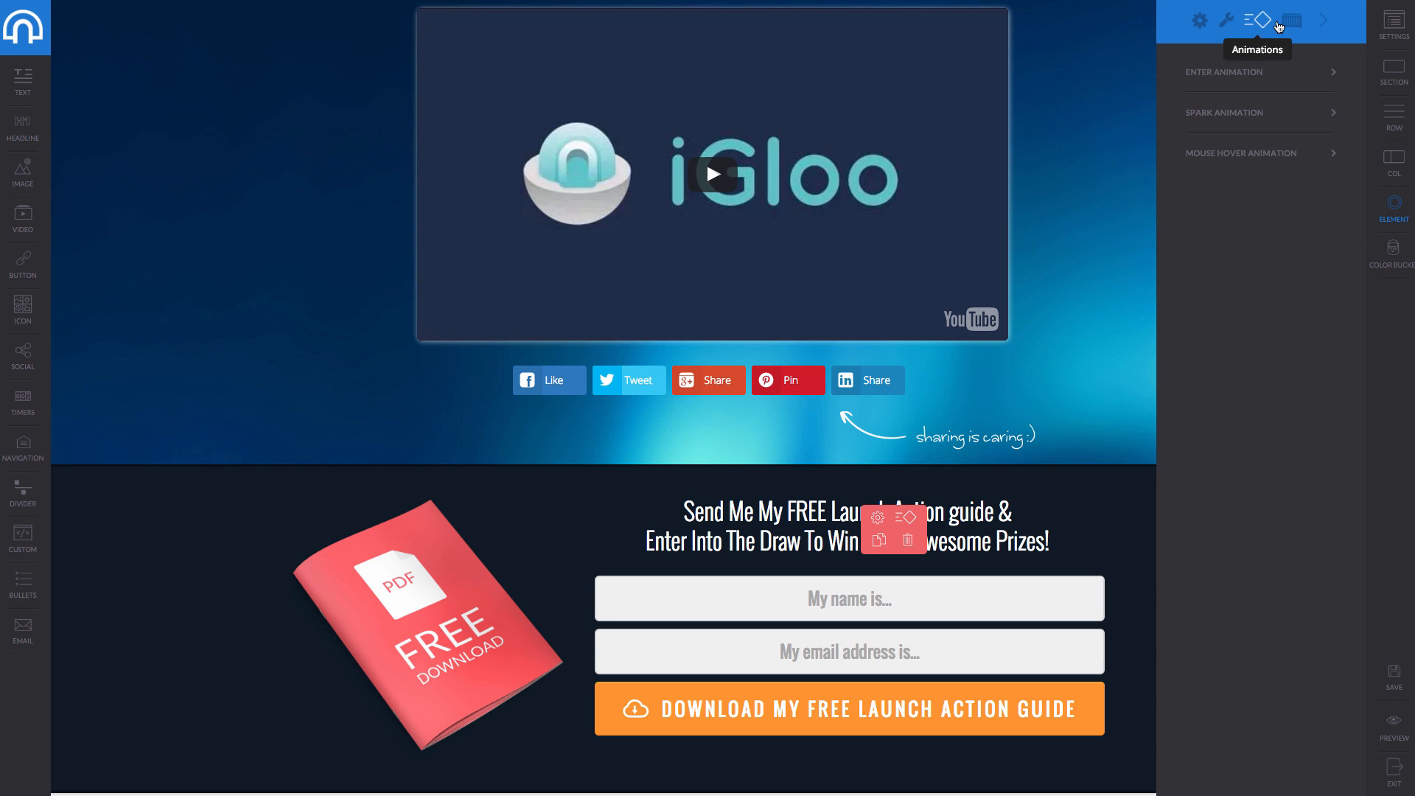
pyautogui.click(1291, 19)
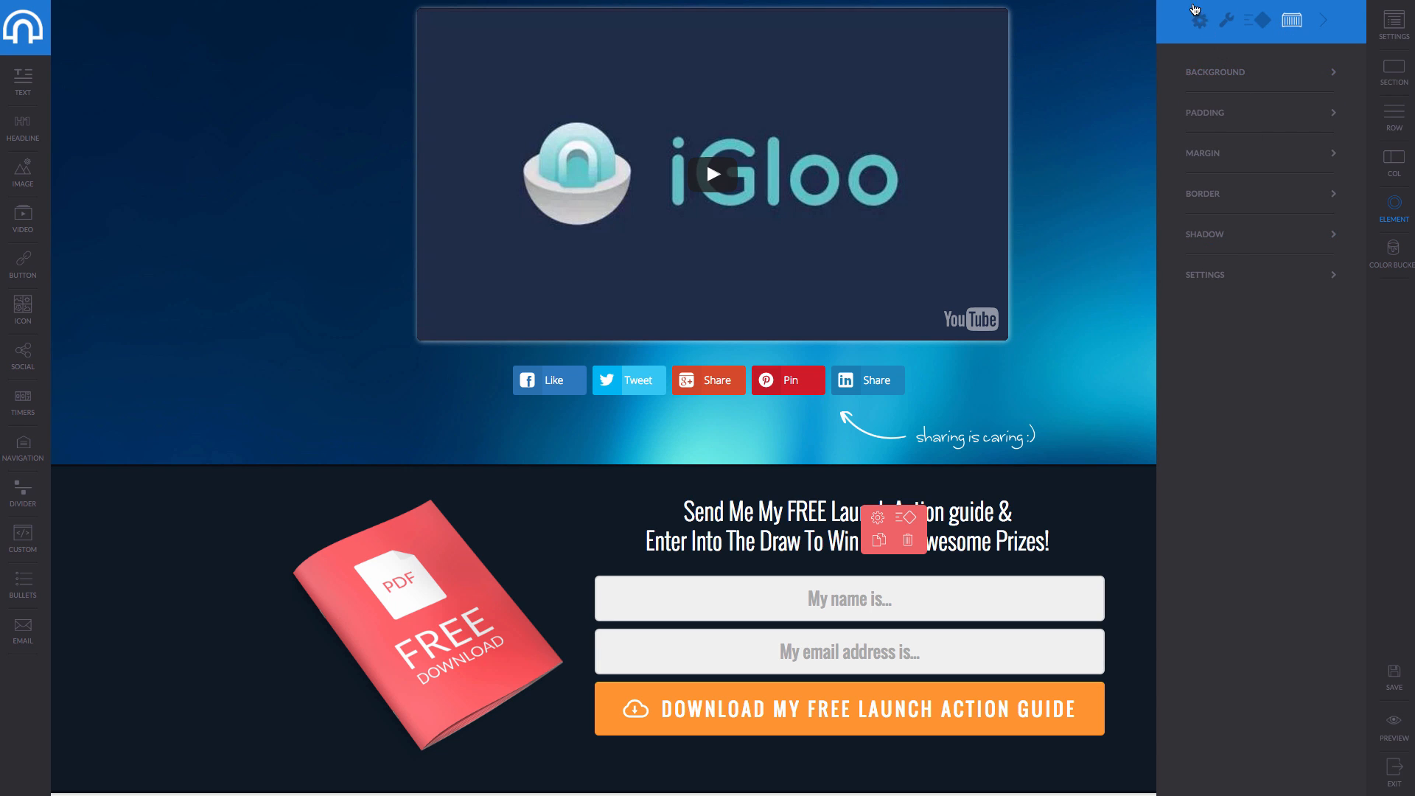
pyautogui.click(1200, 20)
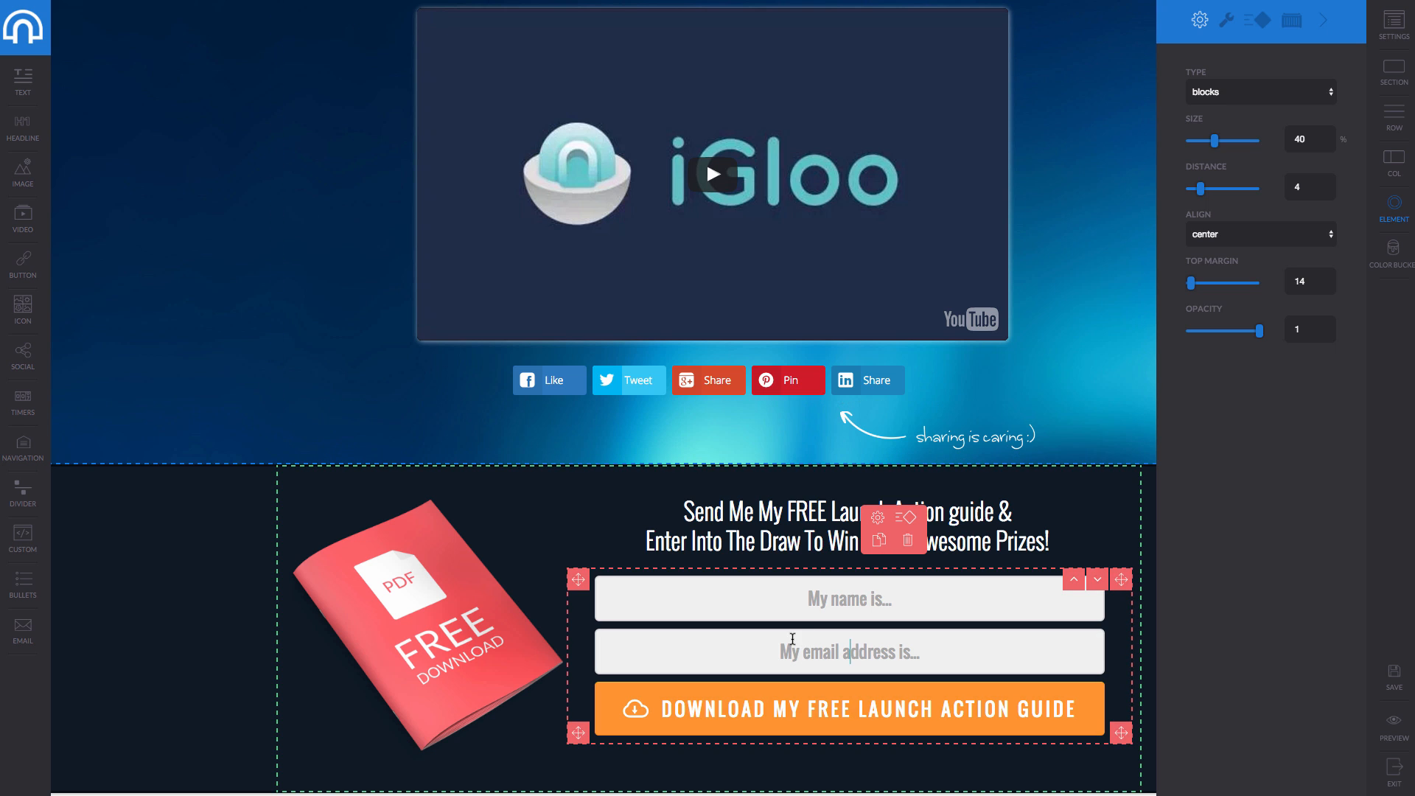
# Leave the sign-up form on '- no contest selected -' and exit to the campaign pages.
pyautogui.click(1041, 596)
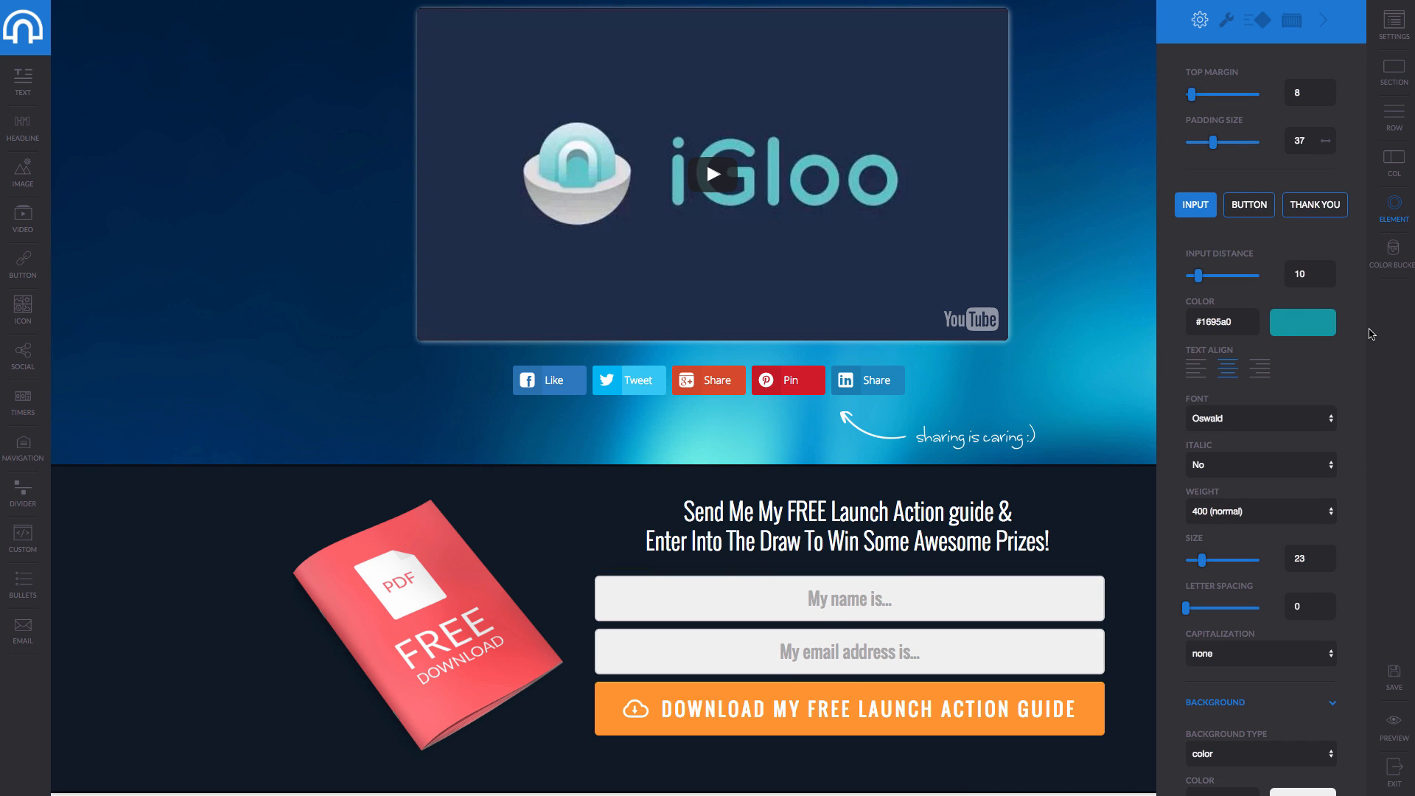
pyautogui.scroll(-8, 1364, 339)
pyautogui.scroll(8, 1351, 347)
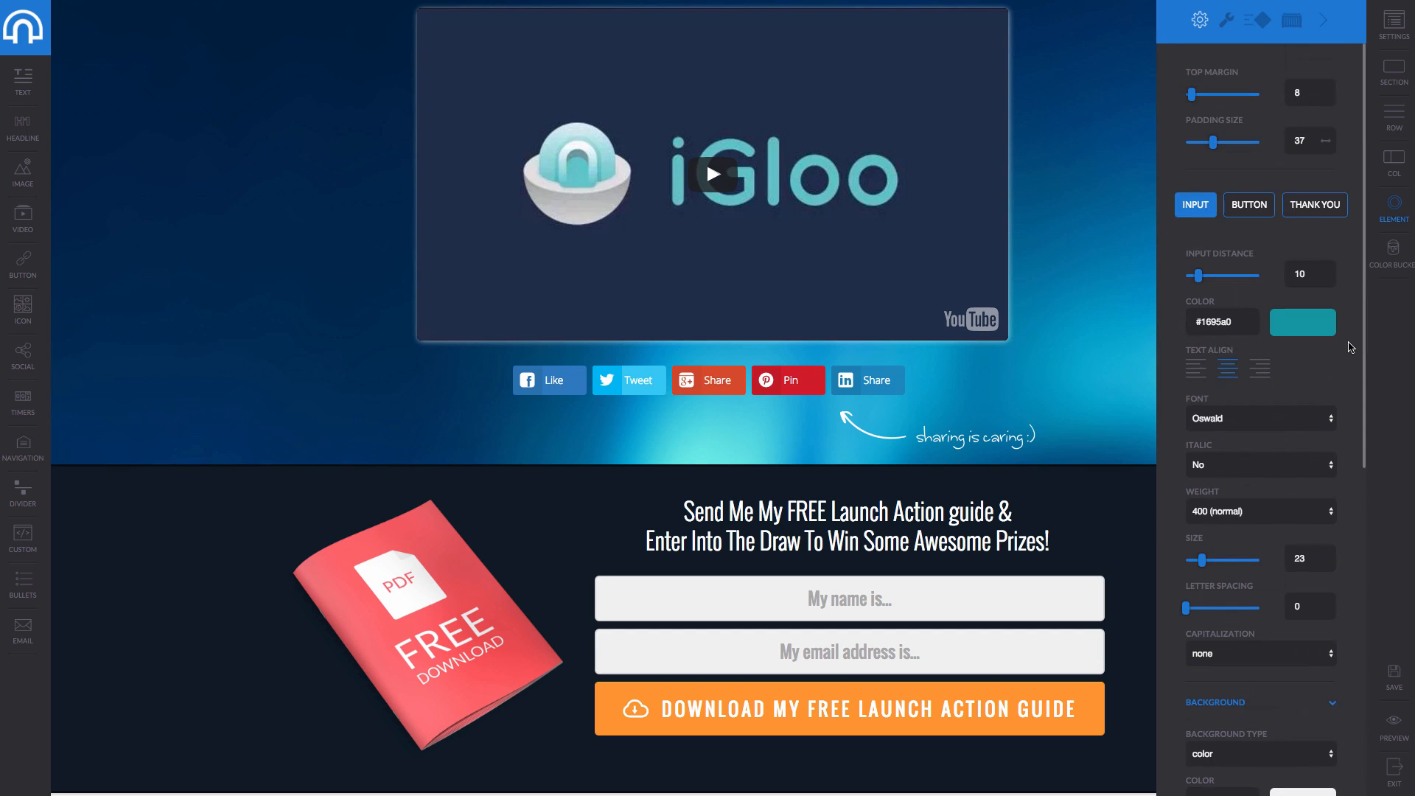
pyautogui.click(1226, 20)
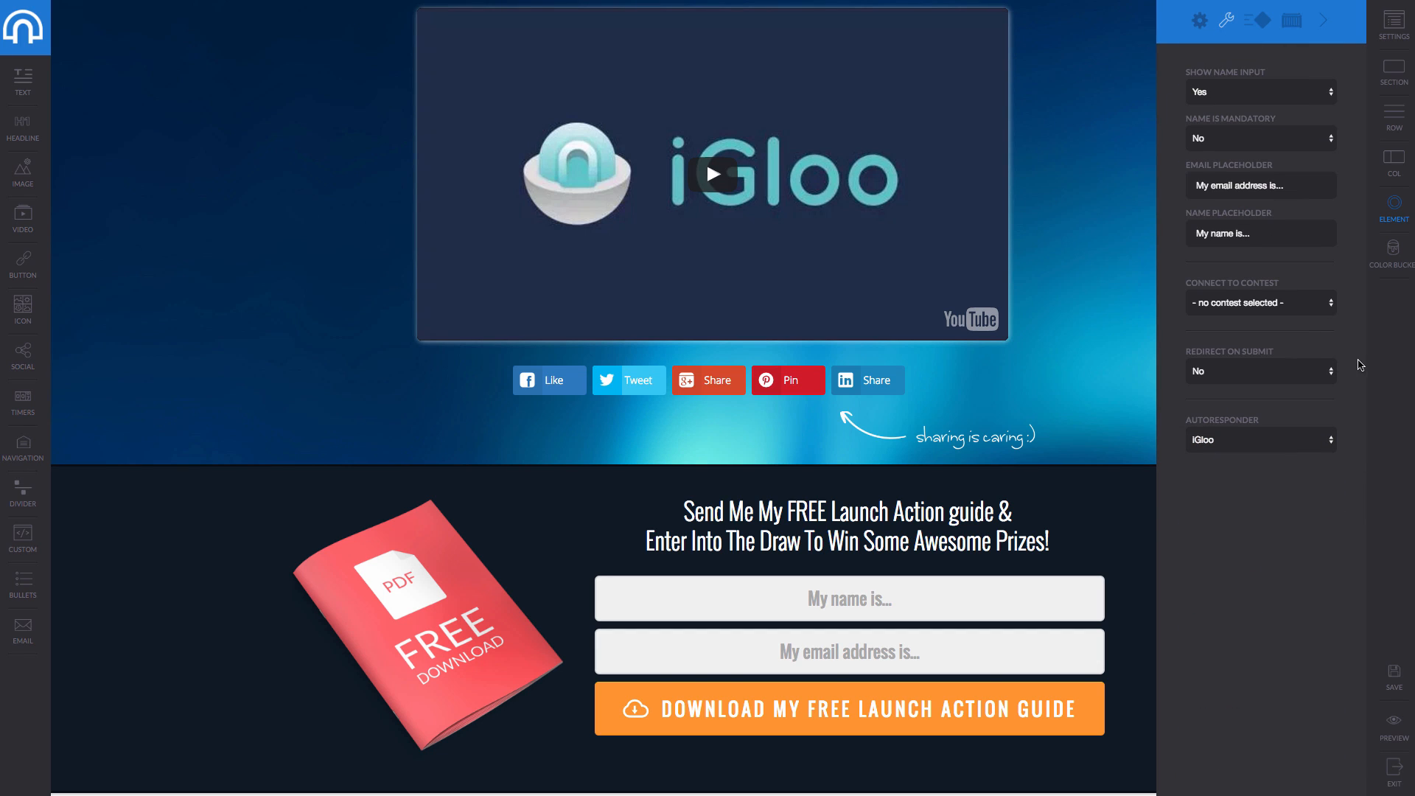
pyautogui.click(1306, 308)
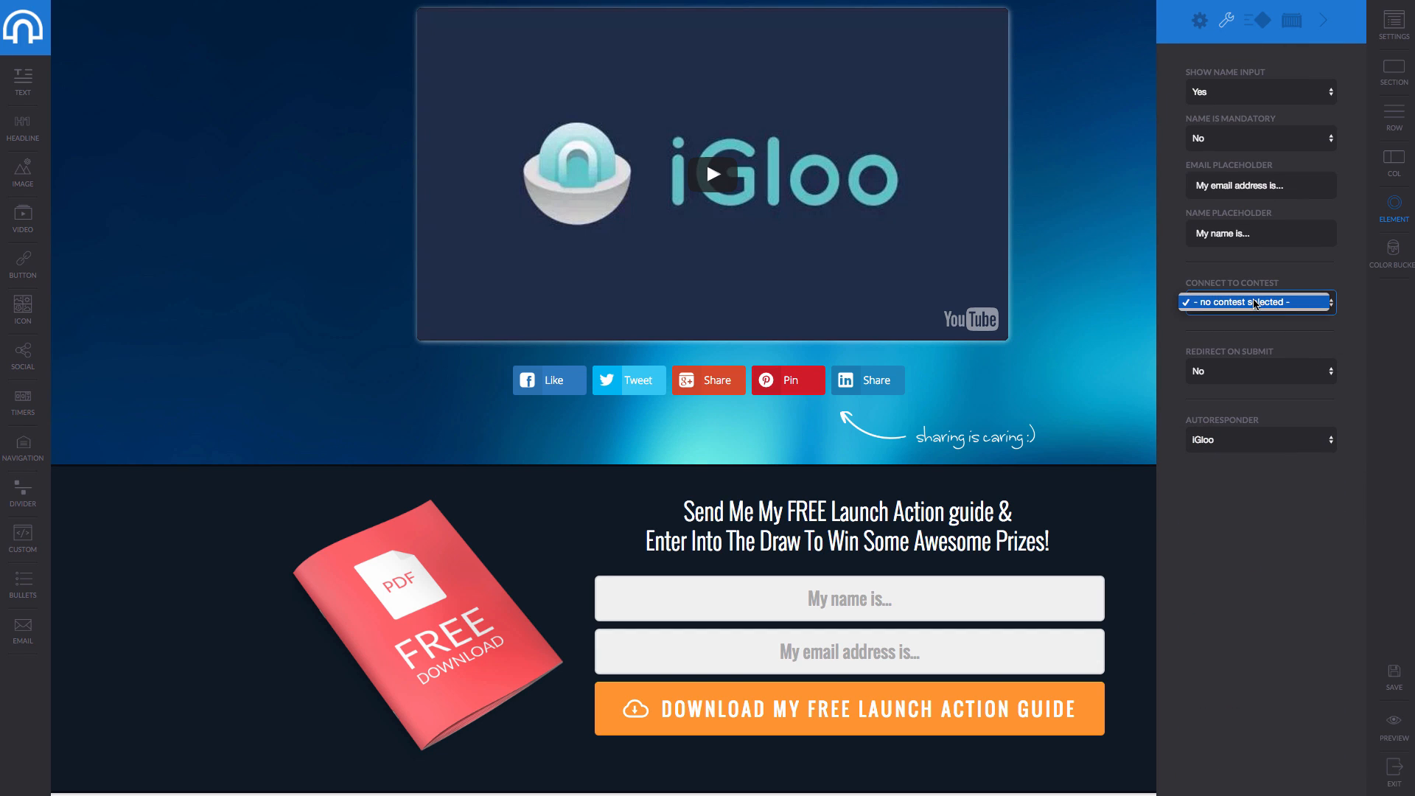
pyautogui.click(1255, 304)
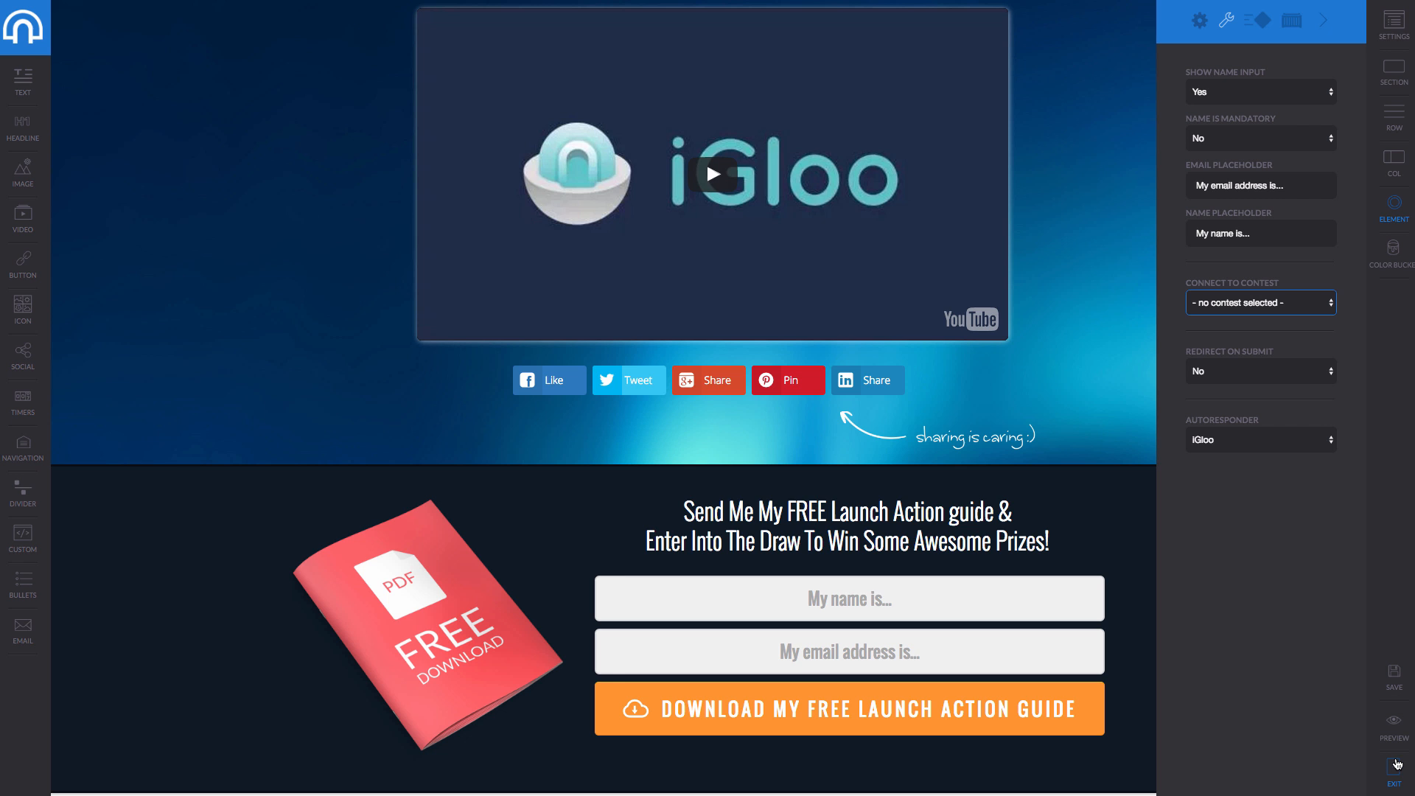
pyautogui.click(1399, 764)
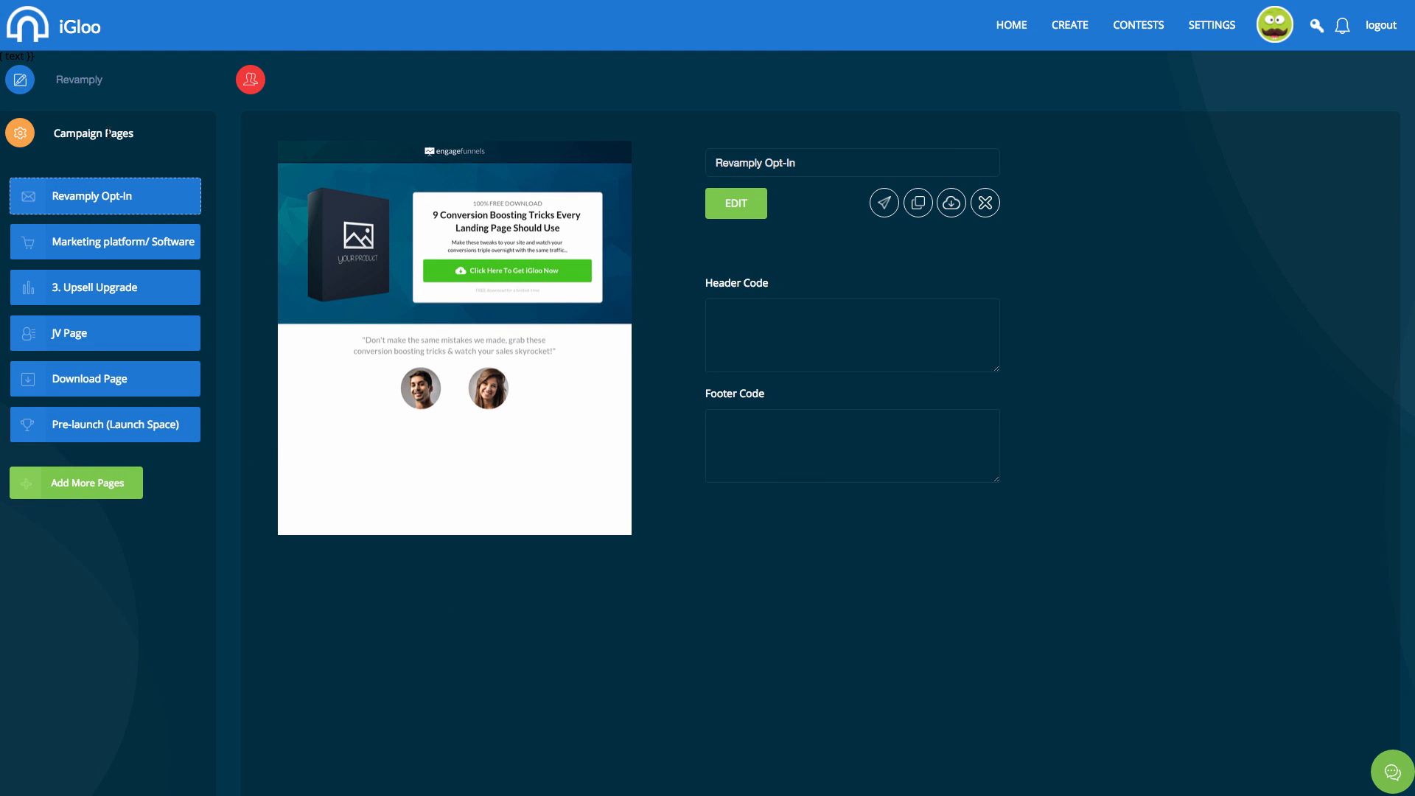
# Create a new contest named 'MY CONTEST' from the Contests area.
pyautogui.click(1160, 31)
pyautogui.click(70, 183)
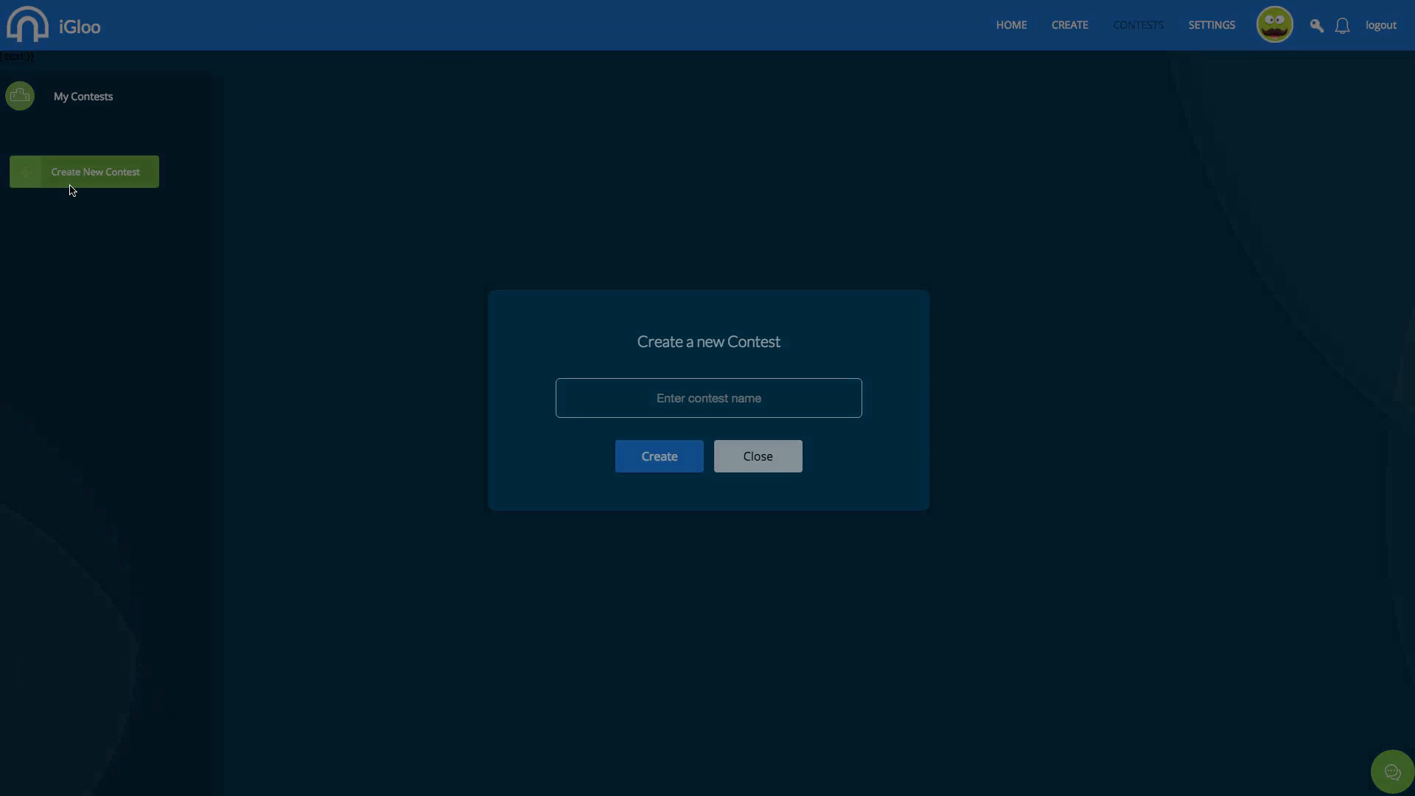
pyautogui.write('a')
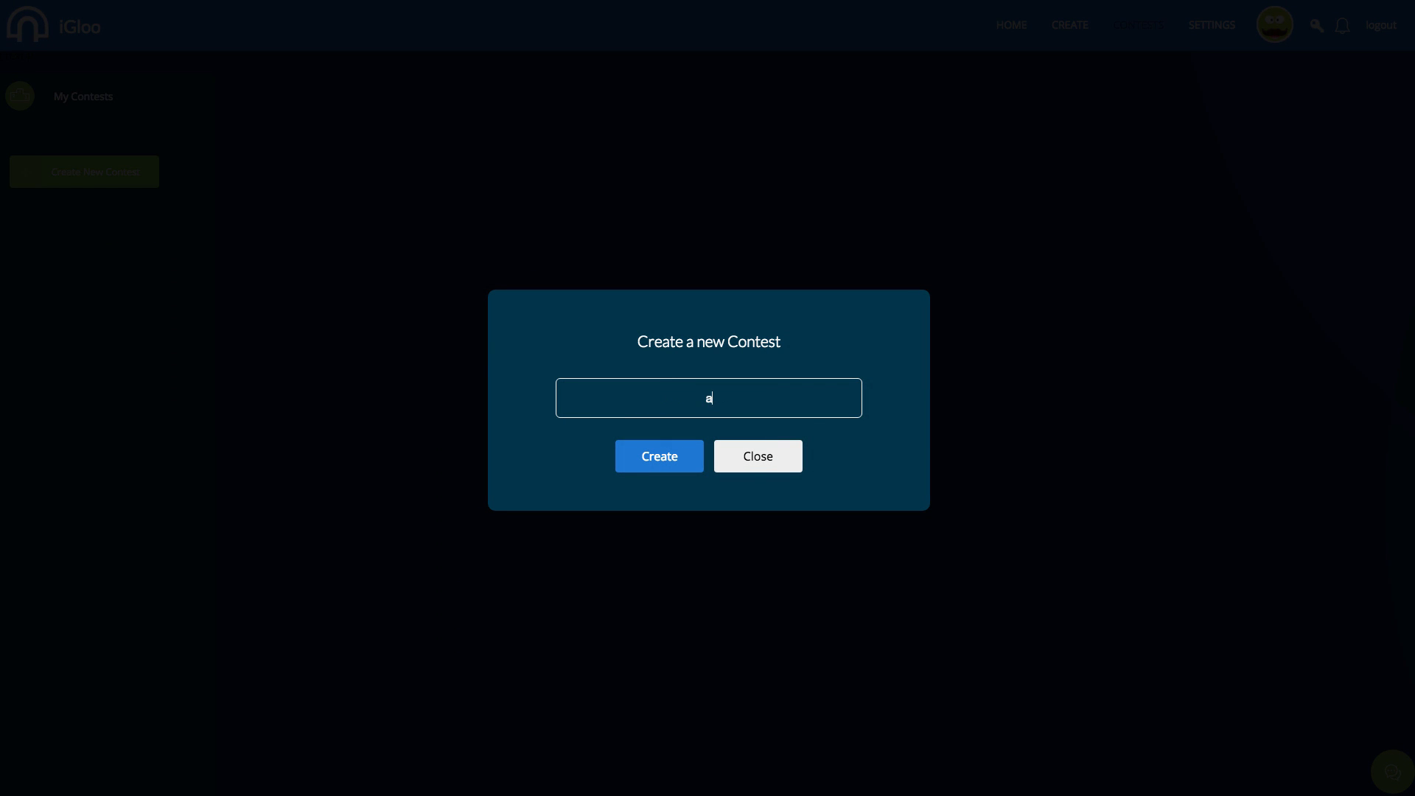
pyautogui.press('BackSpace')
pyautogui.write('MY CONTEST')
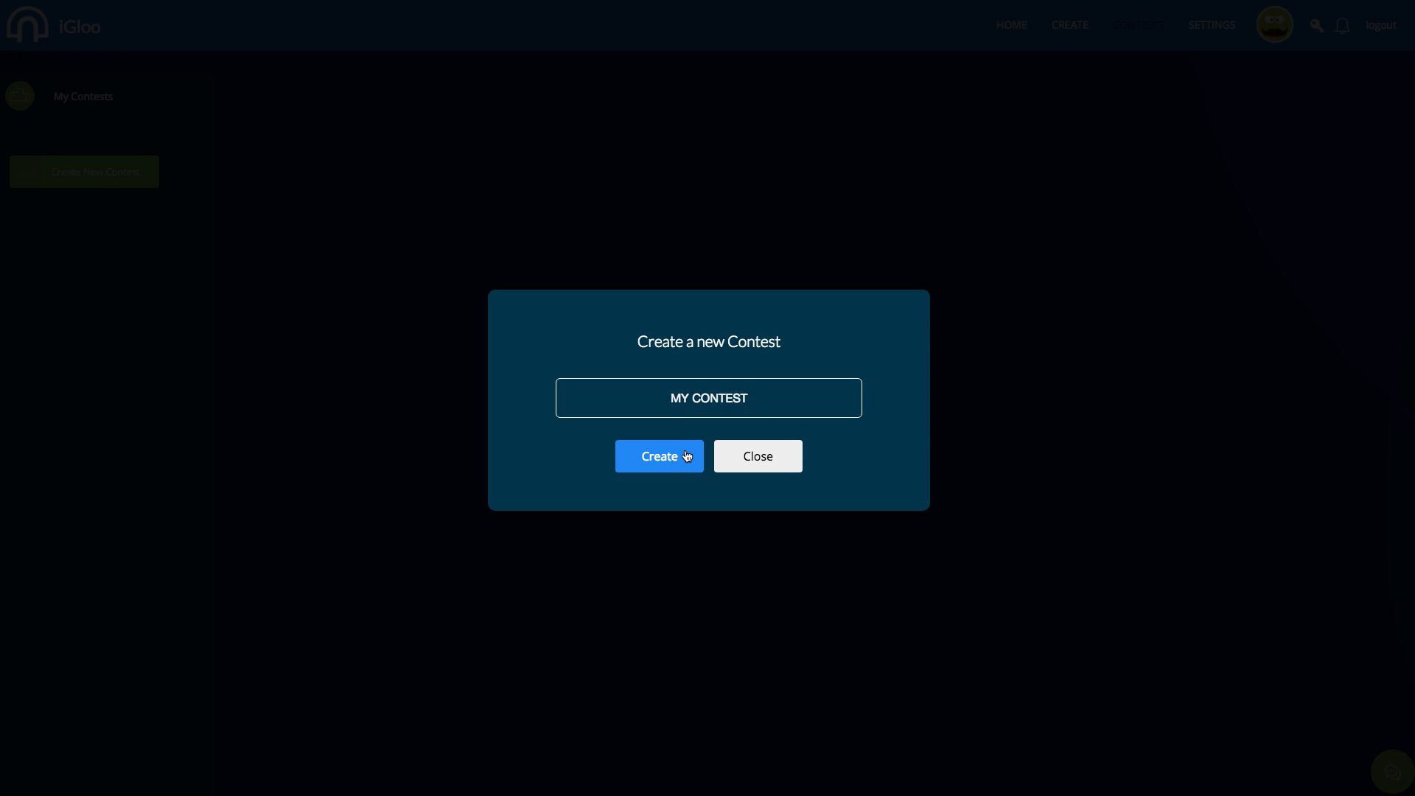
pyautogui.click(622, 446)
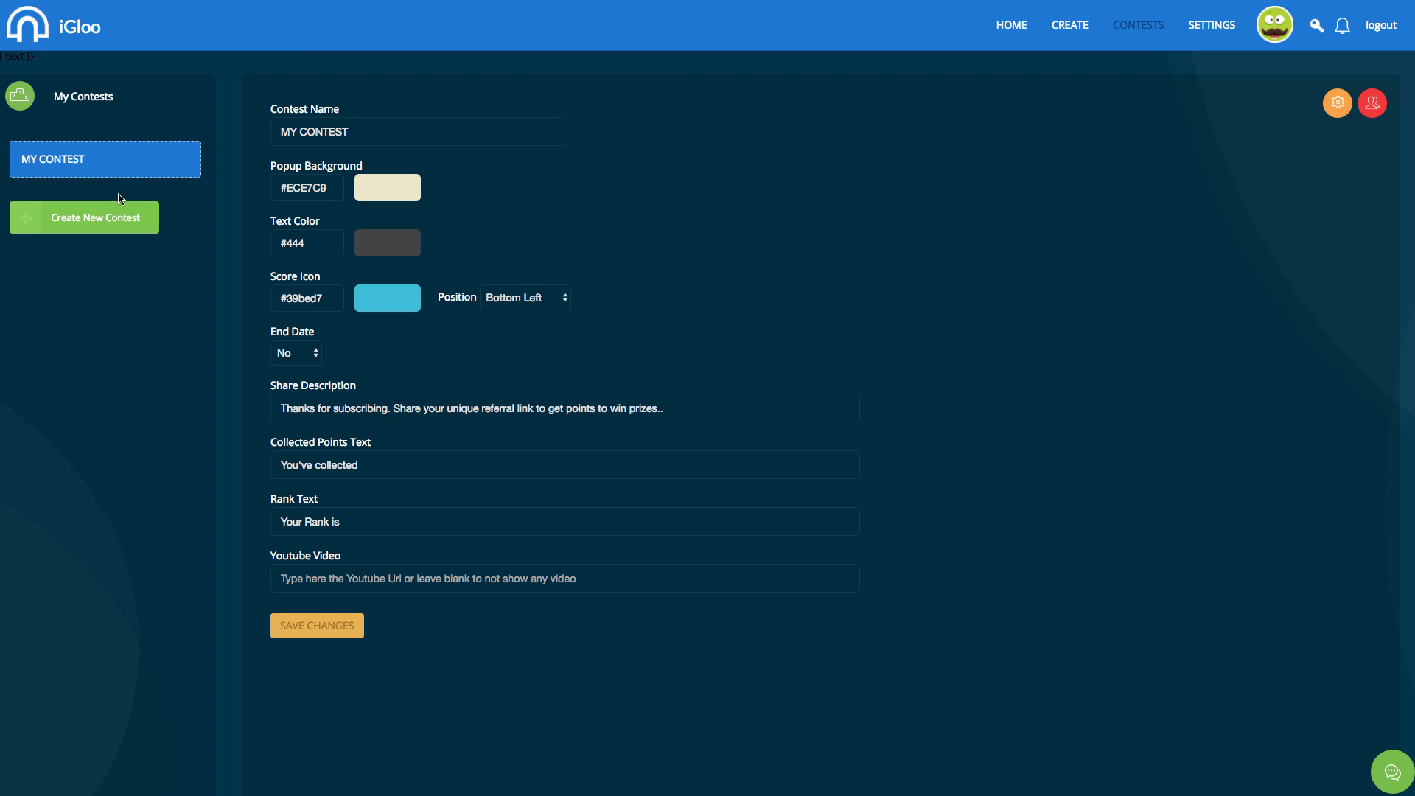
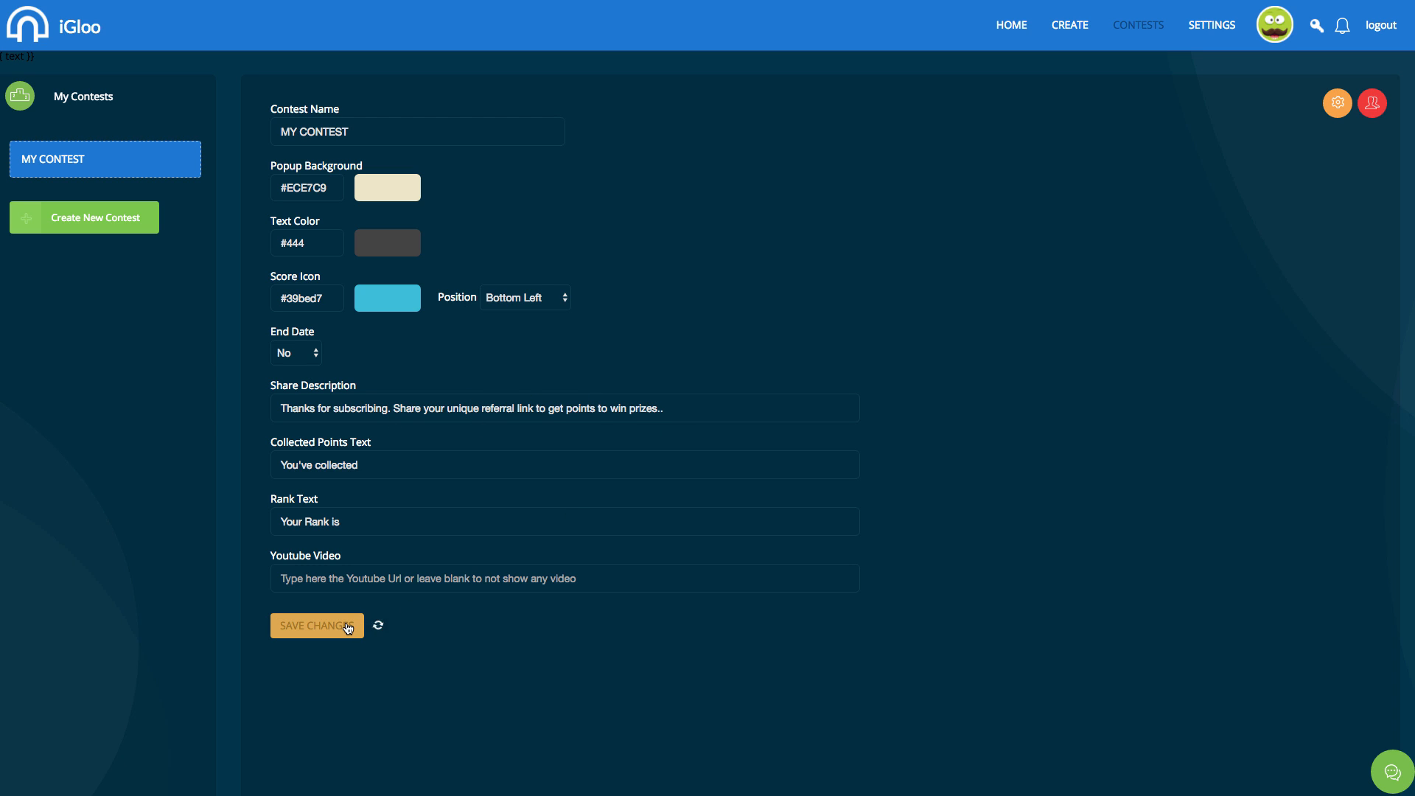
# Rename the new contest to 'Igloo contest' and save it.
pyautogui.click(87, 223)
pyautogui.click(722, 455)
pyautogui.moveTo(394, 127); pyautogui.dragTo(263, 137)
pyautogui.write('Igloo contest')
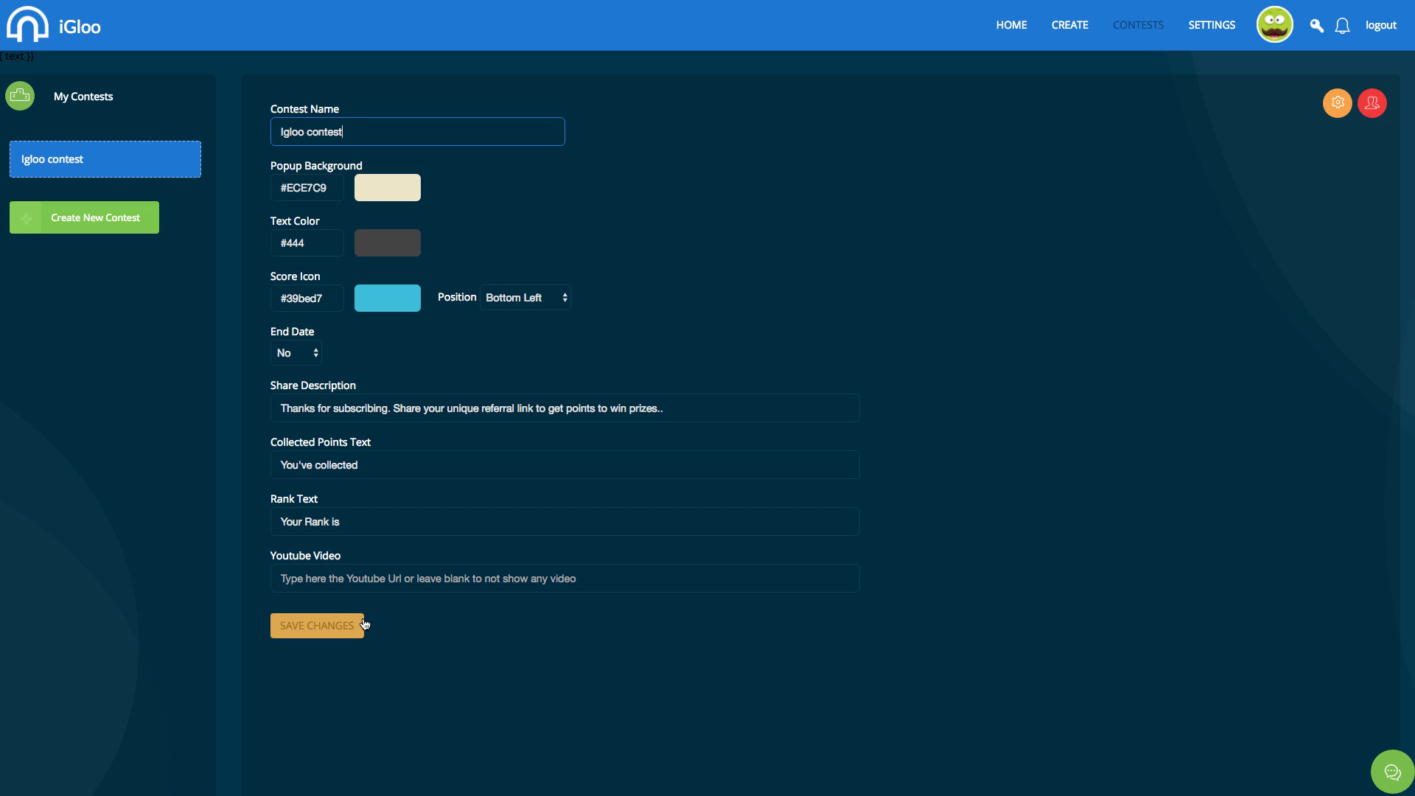
pyautogui.click(317, 625)
# Give the contest an end date of June 16, 2016.
pyautogui.click(295, 352)
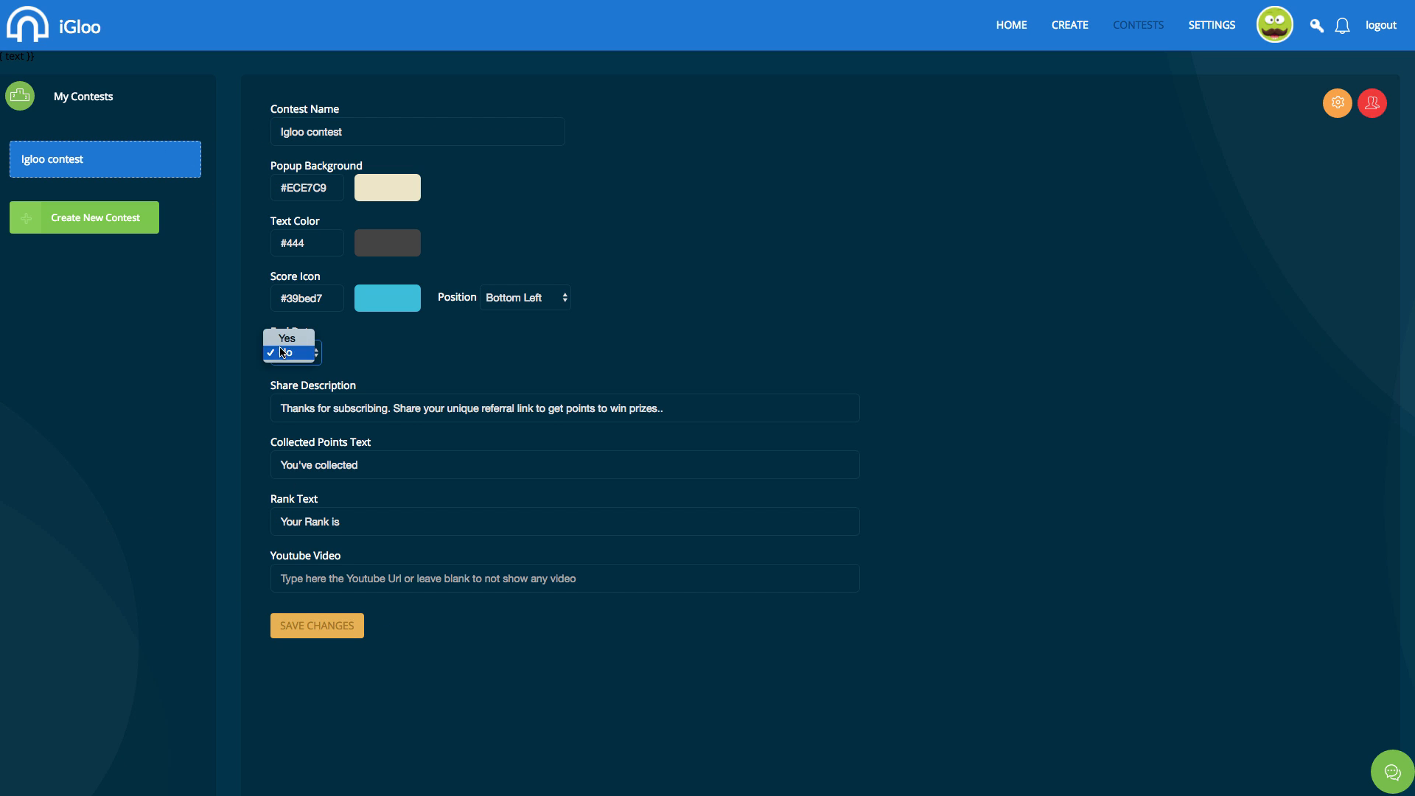
pyautogui.click(295, 336)
pyautogui.click(381, 361)
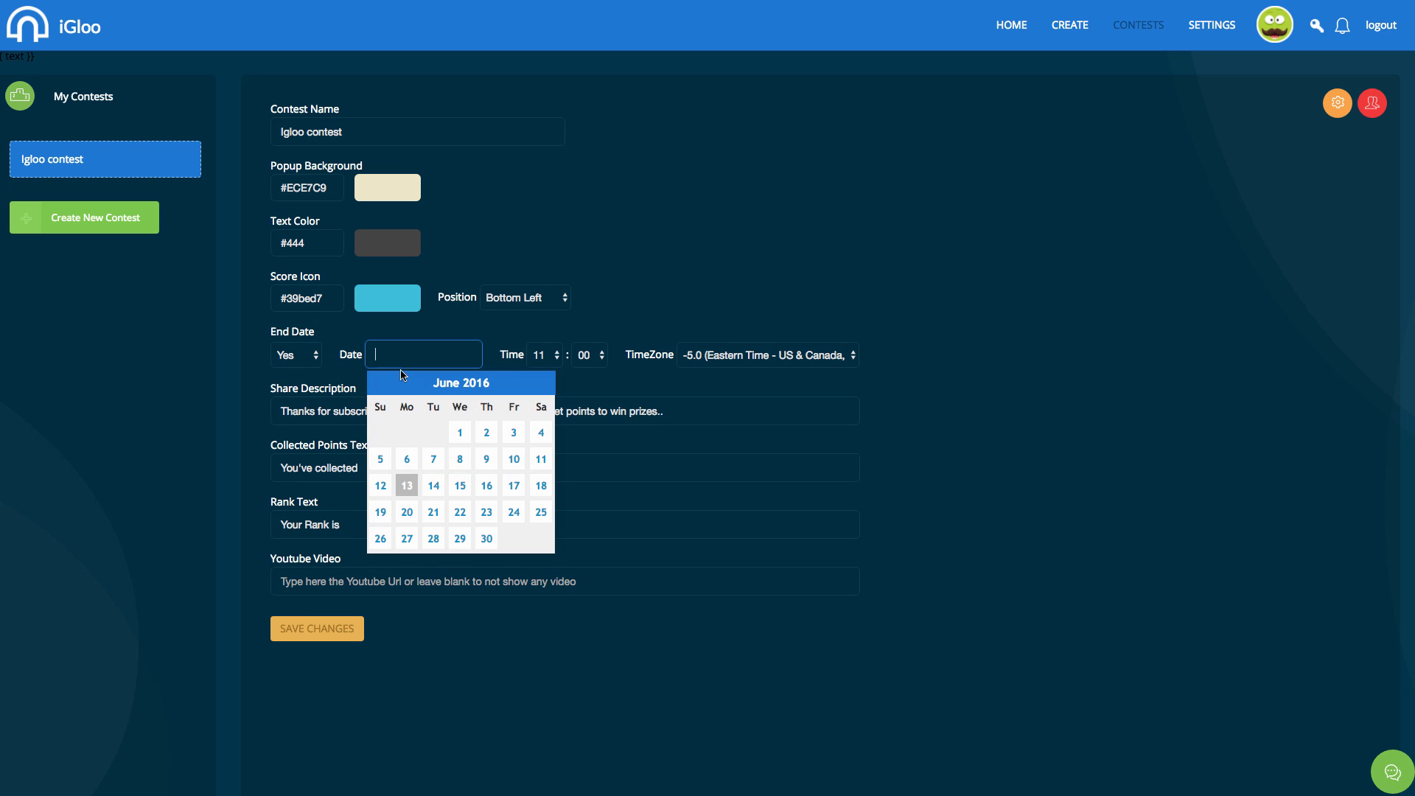
pyautogui.click(482, 486)
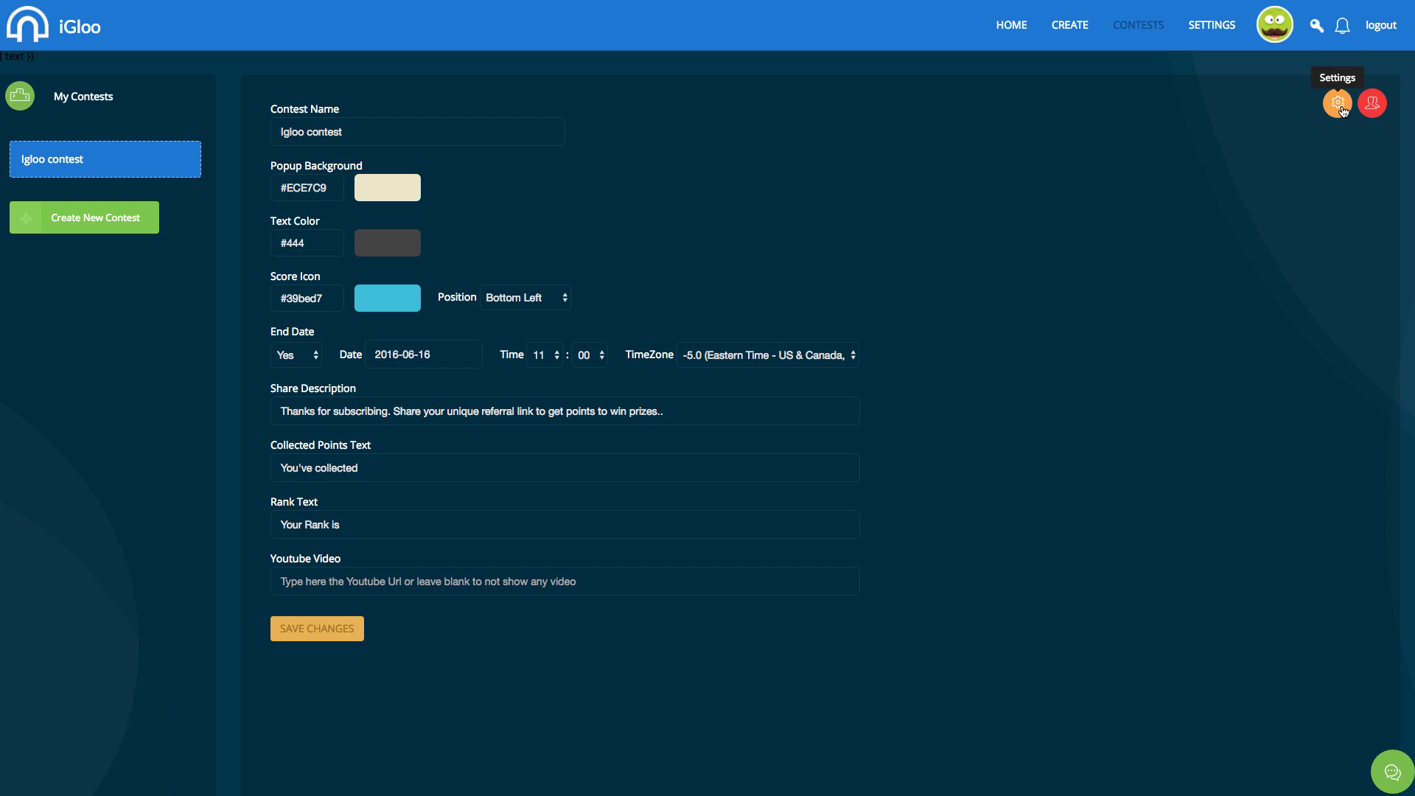
pyautogui.click(1065, 27)
# Browse Test1's Upsell PushTraffic and Sales Letter pages, then open the Revamply campaign.
pyautogui.click(758, 457)
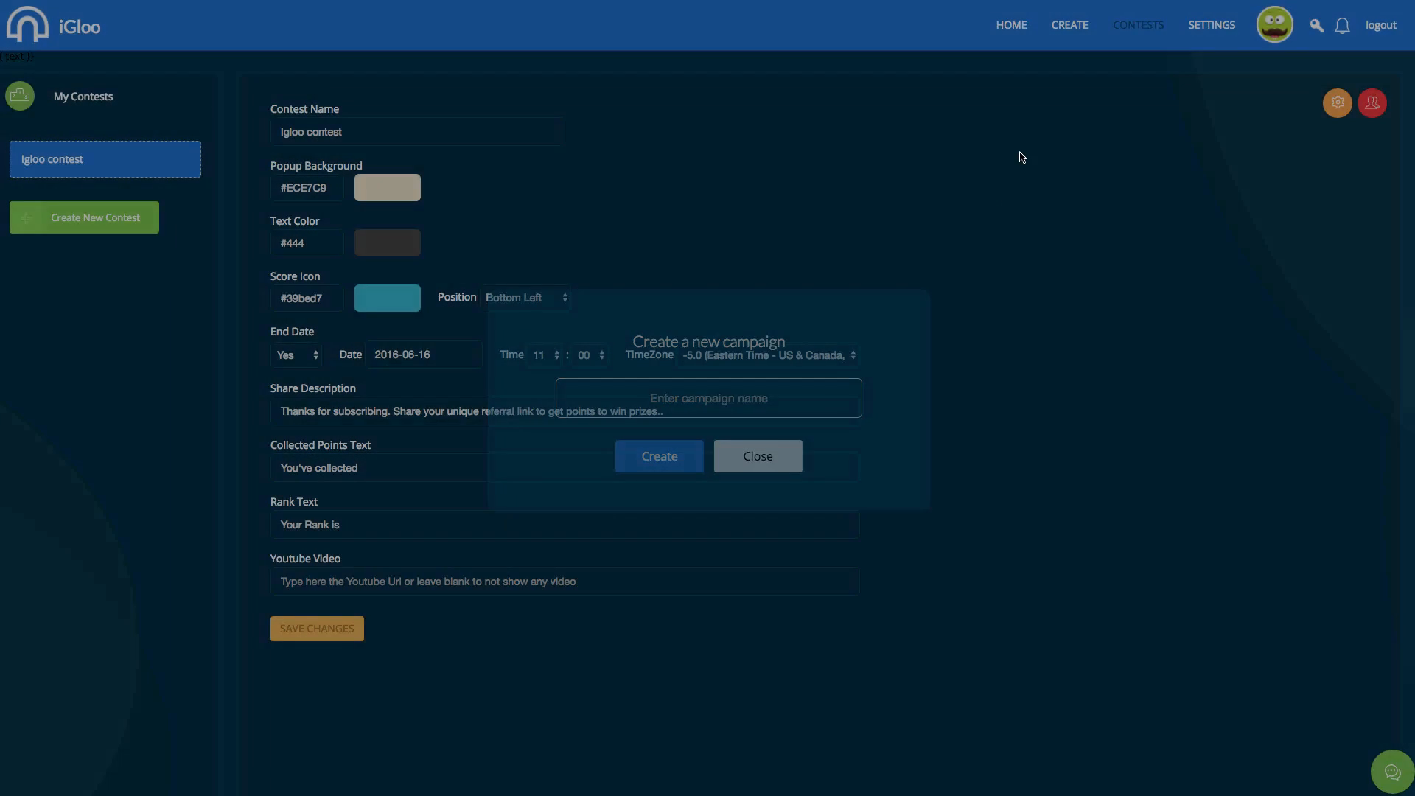
pyautogui.click(1023, 25)
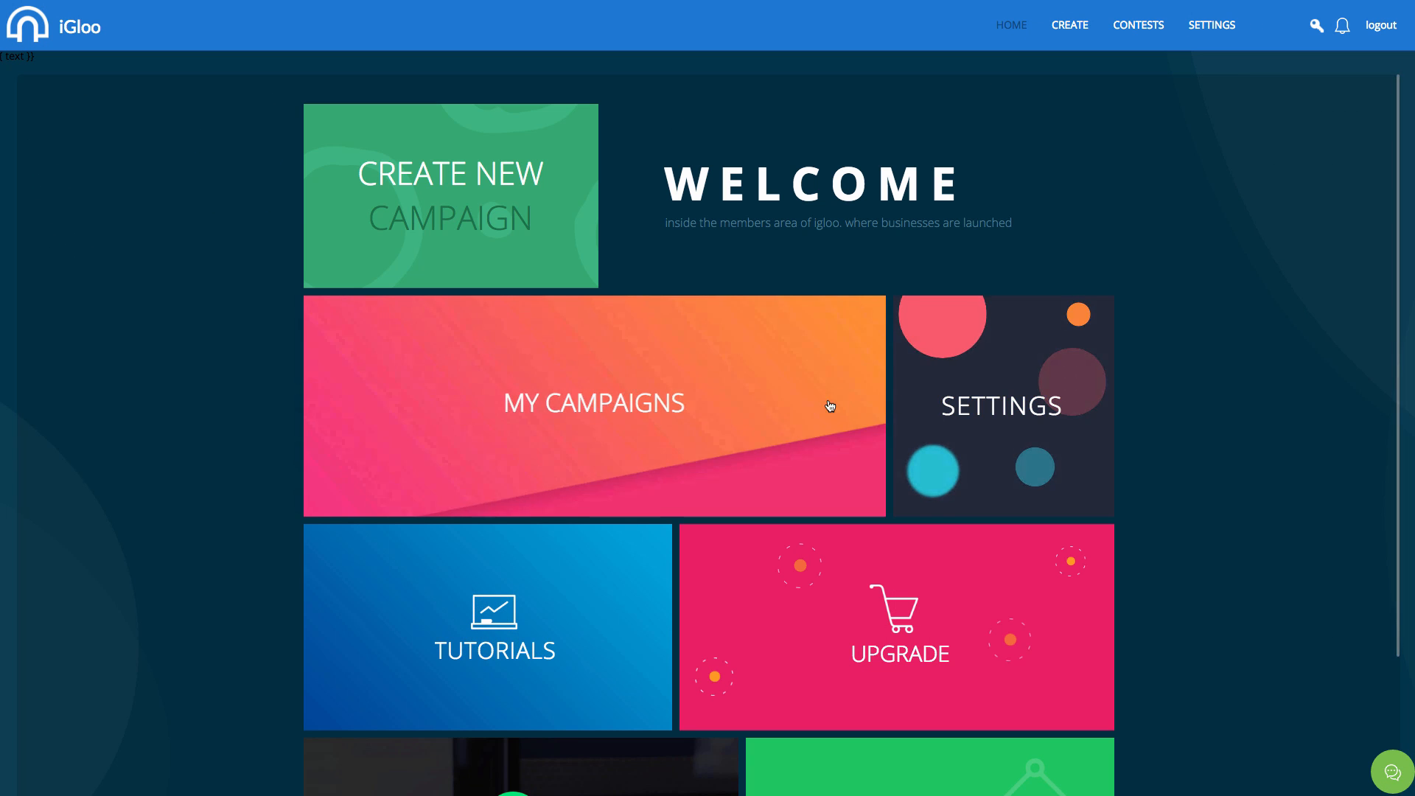
pyautogui.click(717, 427)
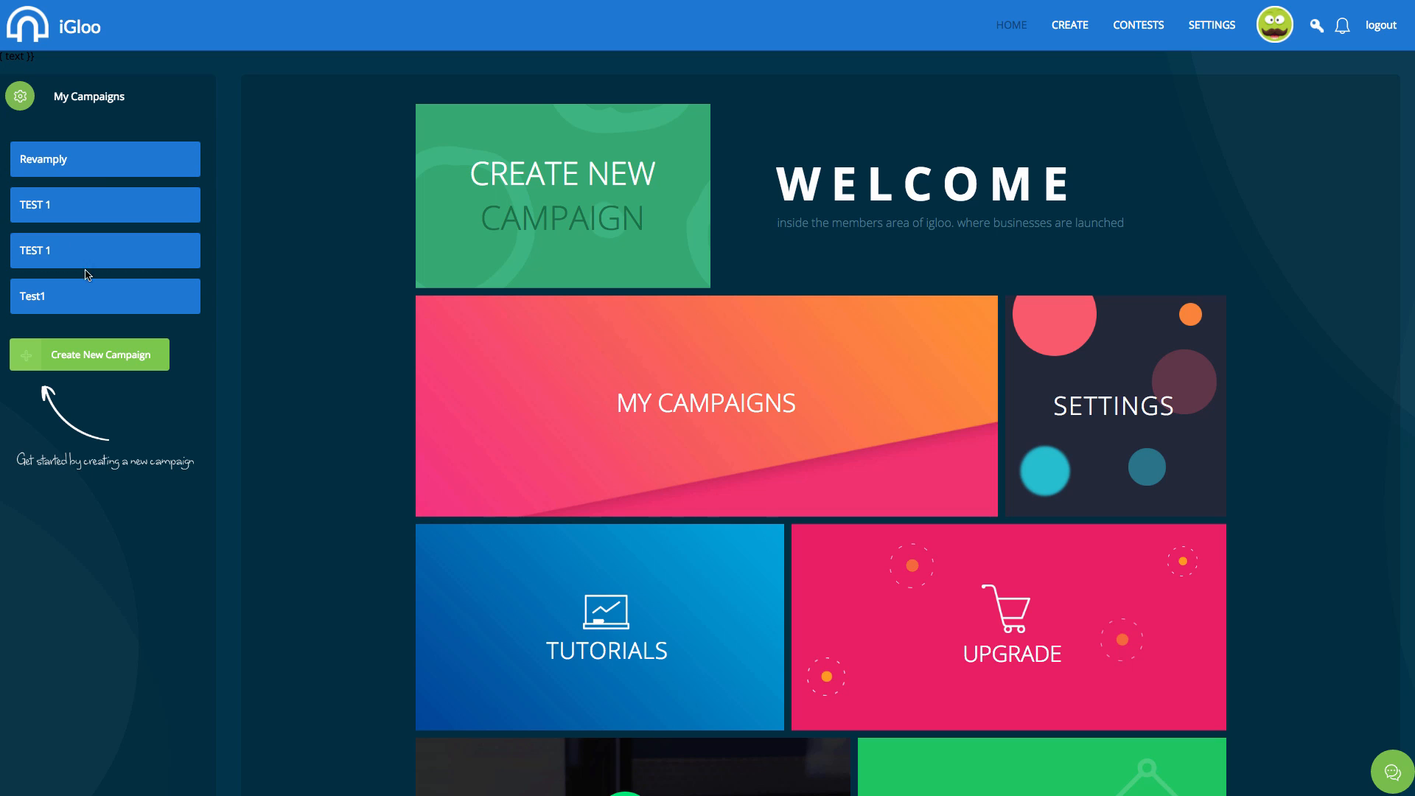
pyautogui.click(66, 293)
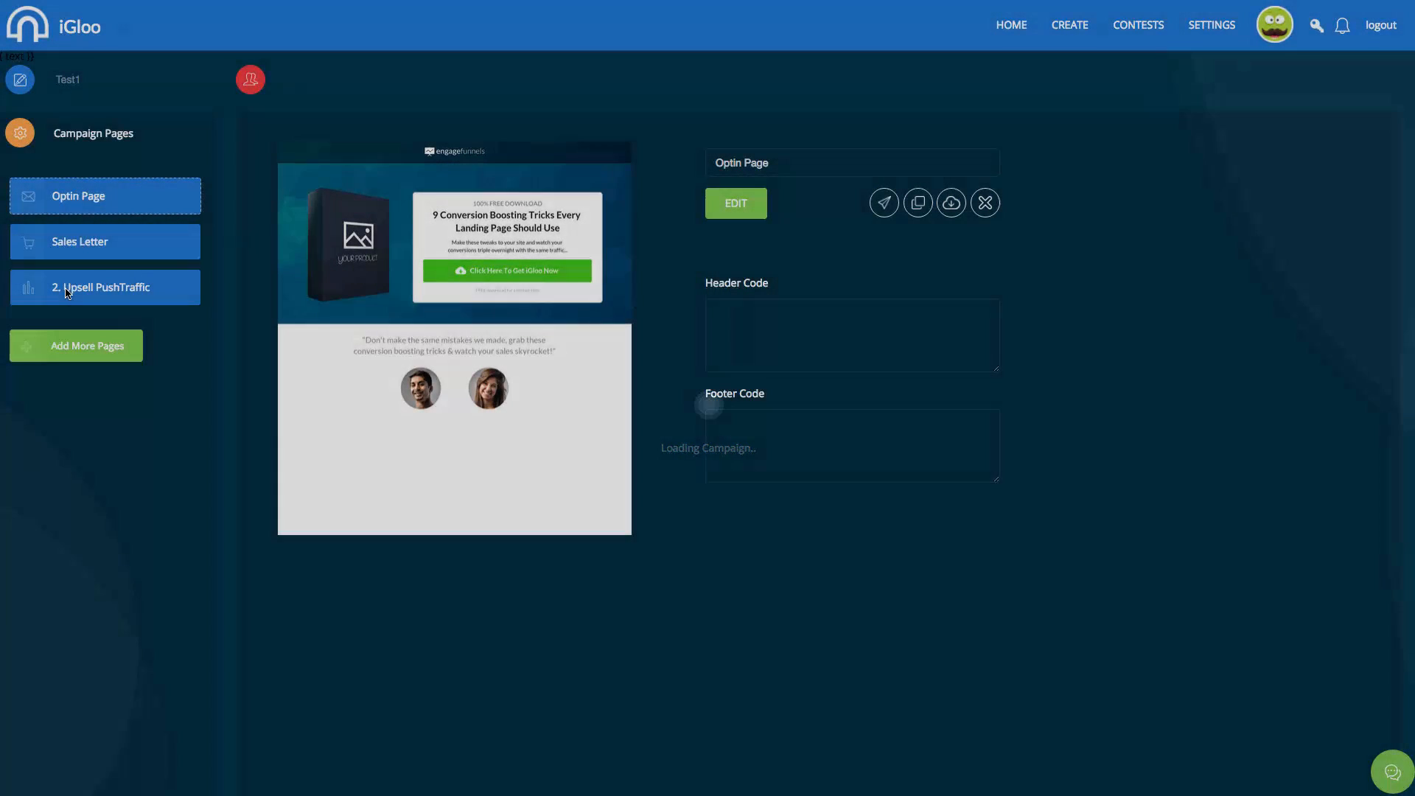
pyautogui.click(93, 287)
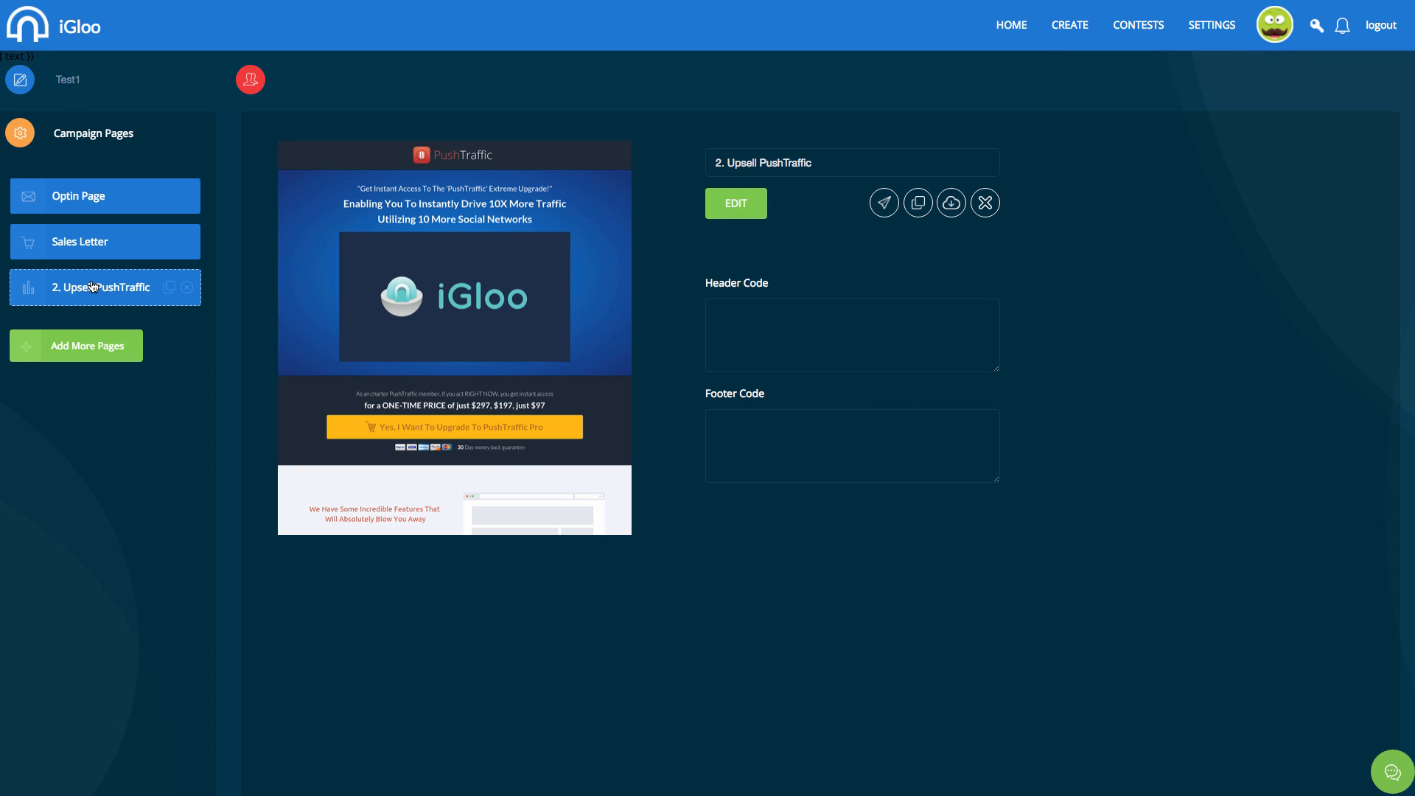
pyautogui.click(105, 227)
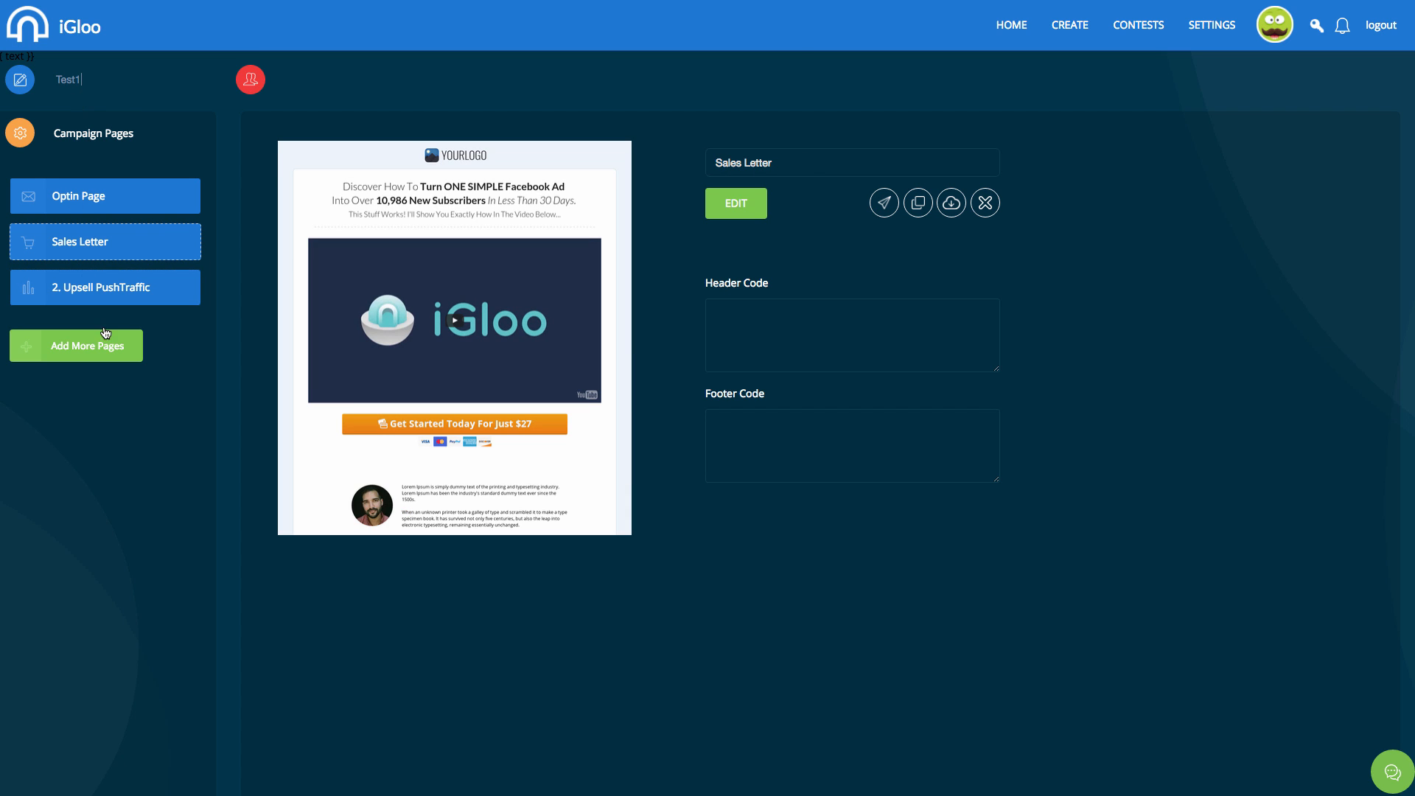
pyautogui.click(1012, 26)
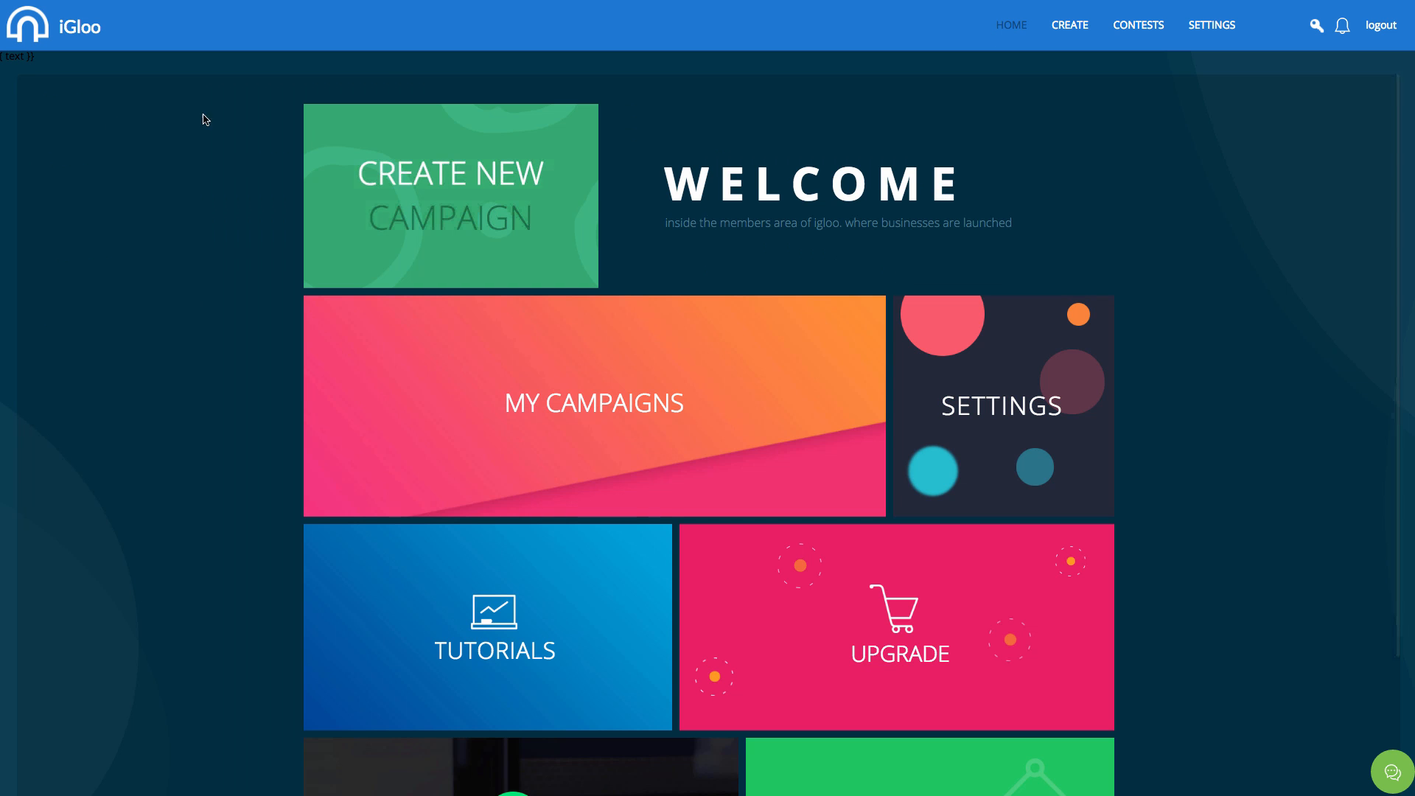
pyautogui.click(82, 165)
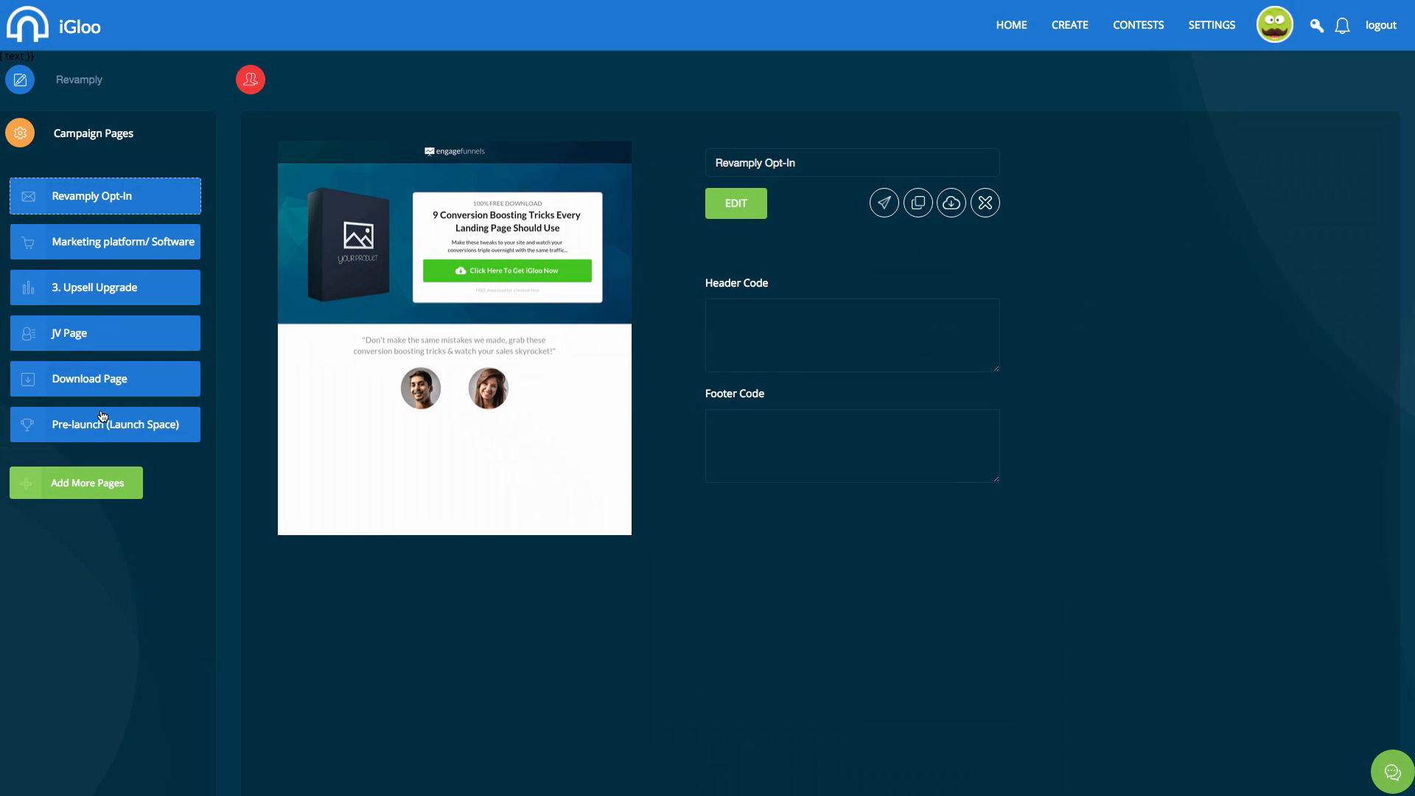
# Open the LaunchSpace pre-launch page in the editor and look over its content.
pyautogui.click(103, 416)
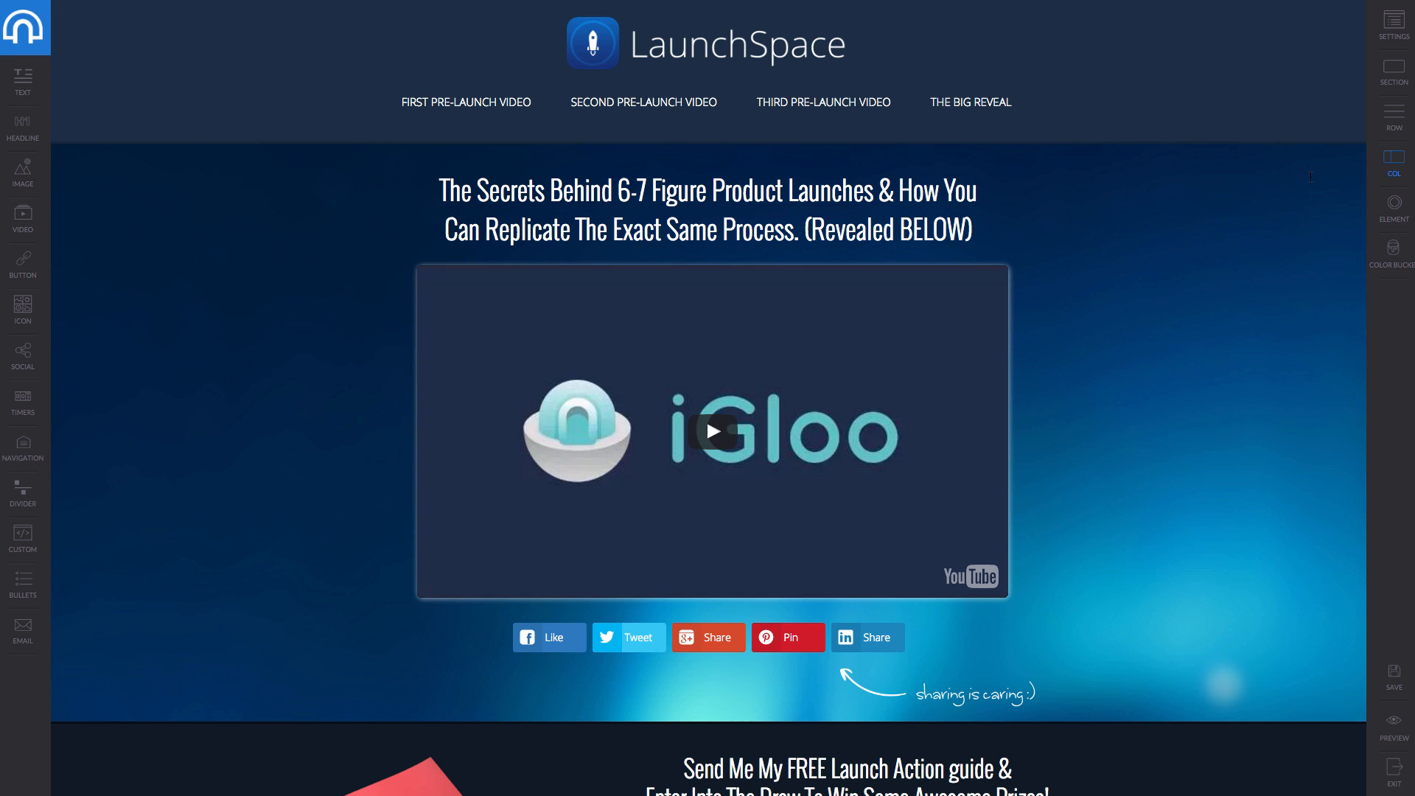
pyautogui.scroll(-10, 824, 593)
pyautogui.scroll(5, 824, 593)
pyautogui.scroll(2, 824, 593)
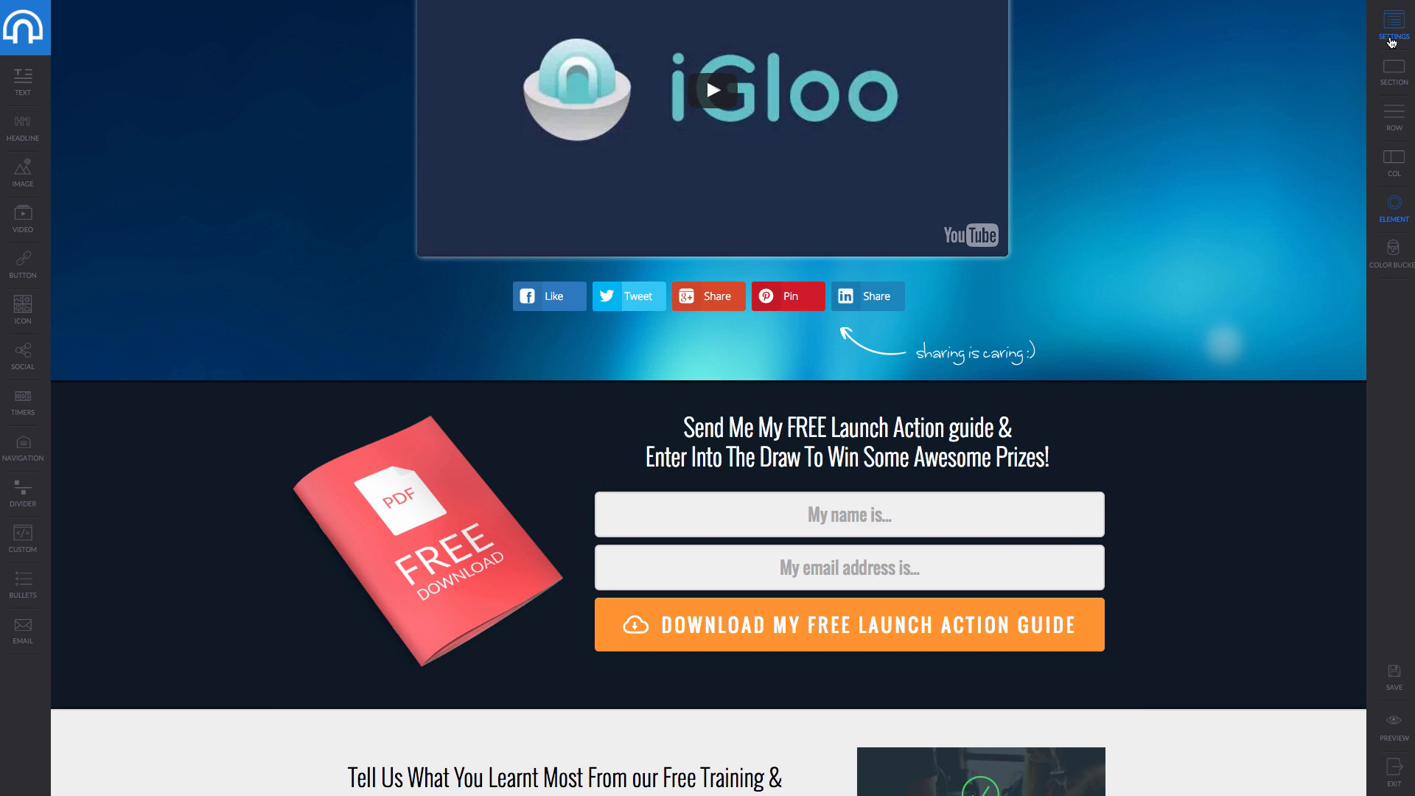
# Connect the opt-in form to 'Igloo contest' and preview the page.
pyautogui.click(1393, 27)
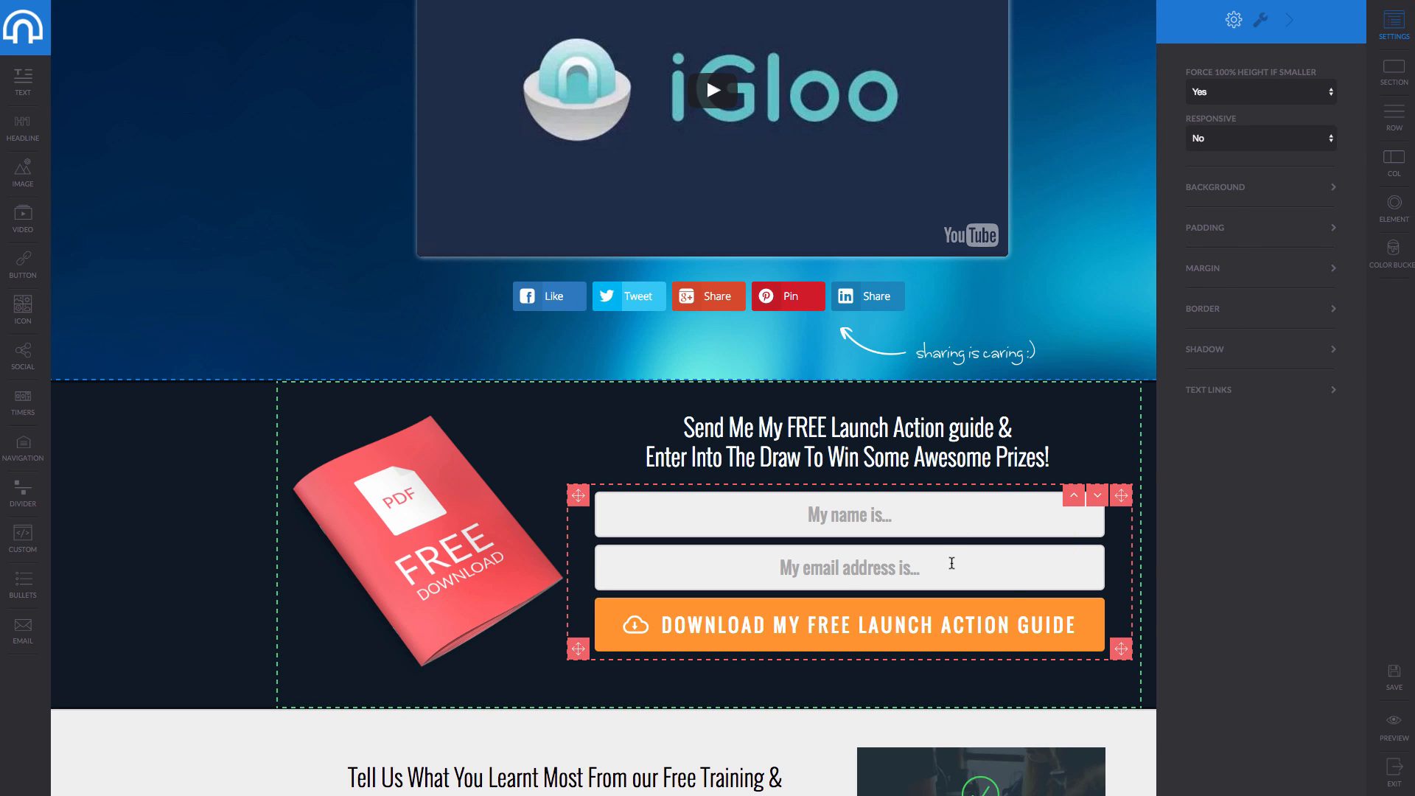
pyautogui.click(964, 573)
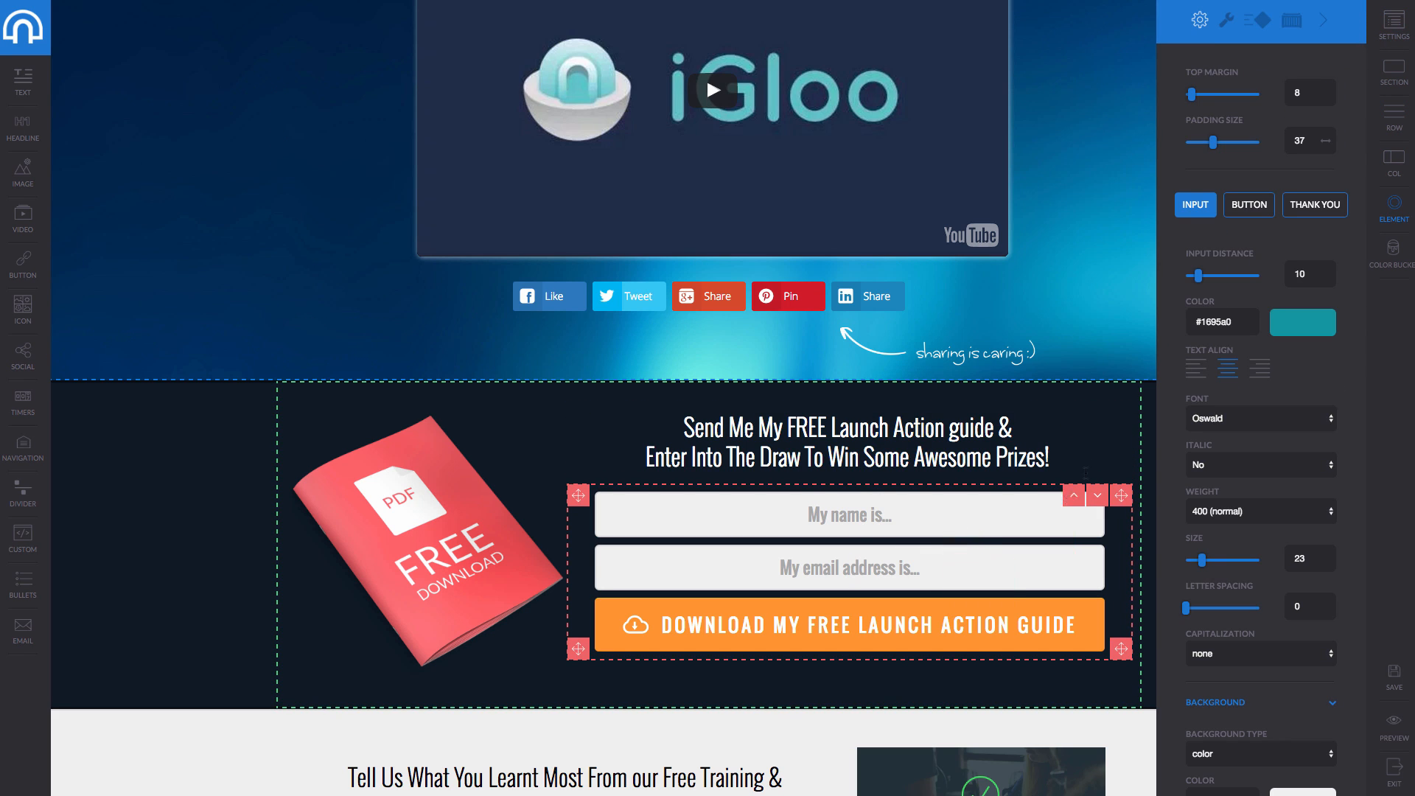
pyautogui.click(1229, 45)
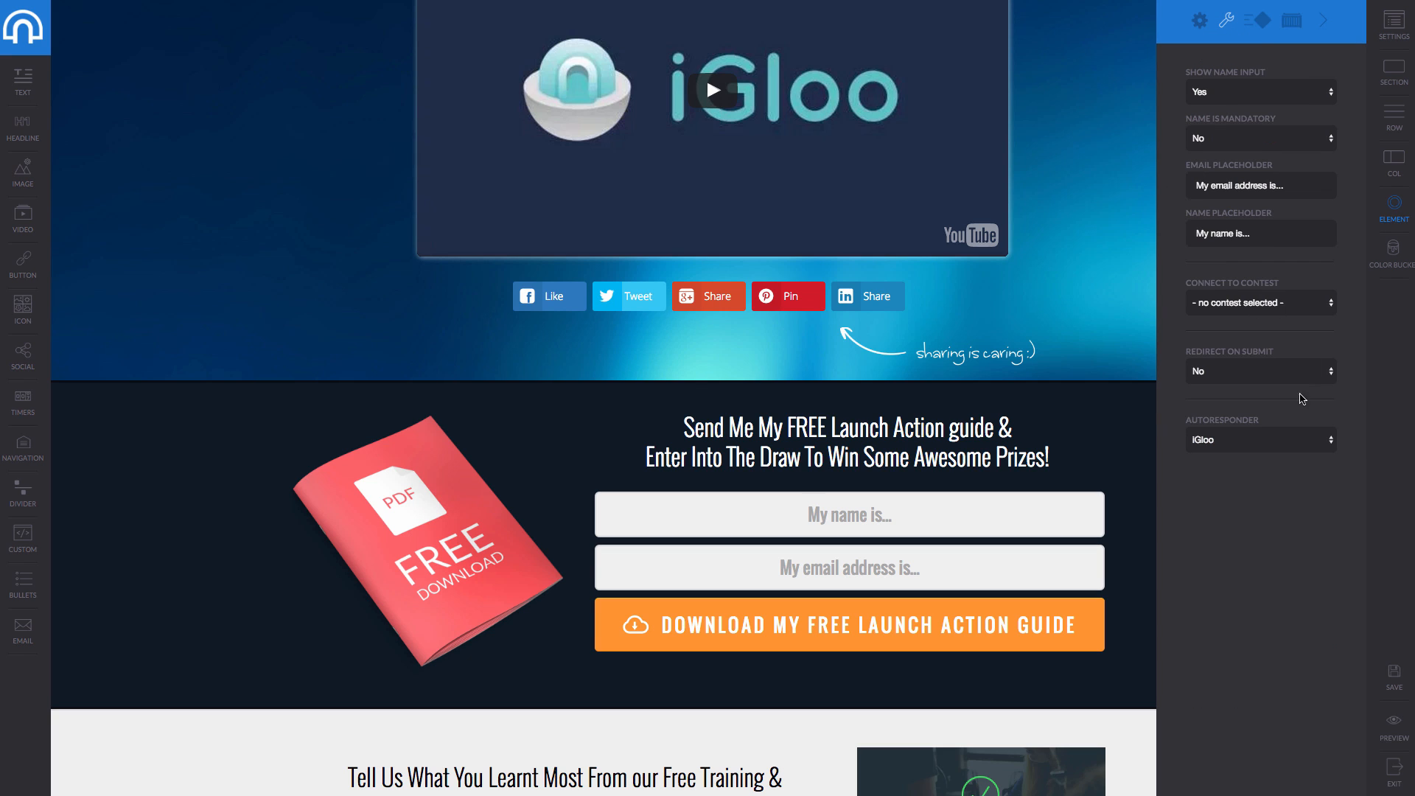
pyautogui.click(1264, 304)
pyautogui.click(1221, 314)
pyautogui.click(1408, 716)
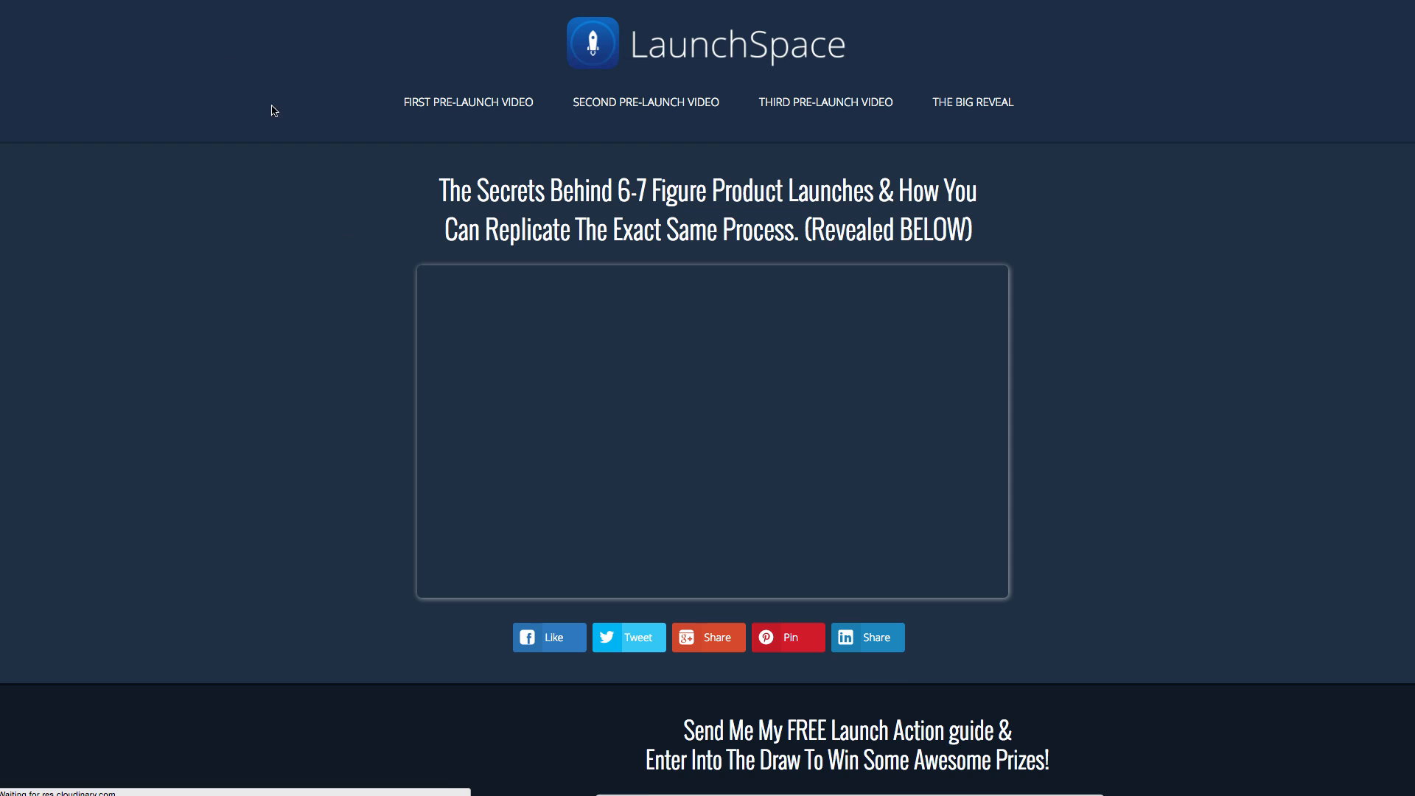
pyautogui.scroll(-9, 714, 483)
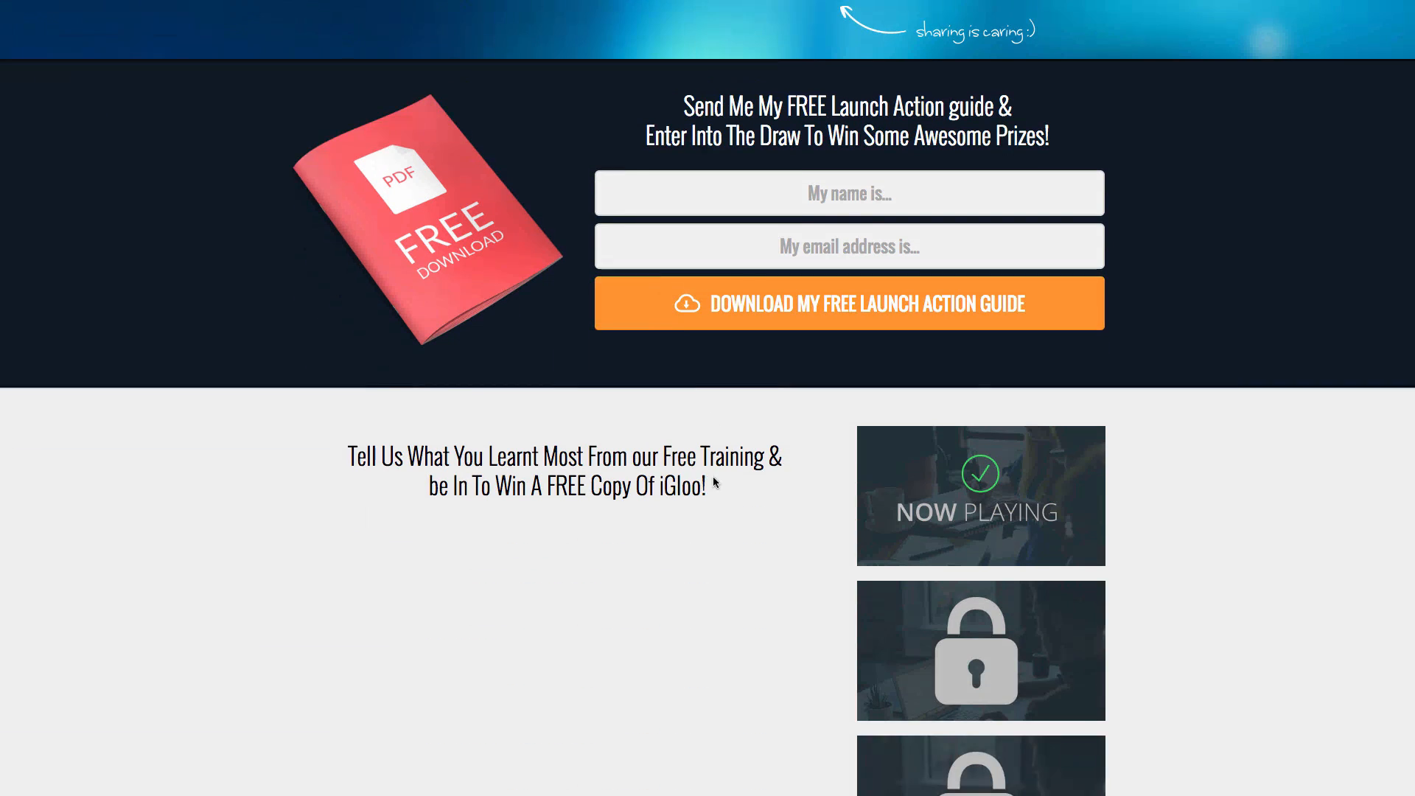
pyautogui.click(783, 205)
pyautogui.write('sam')
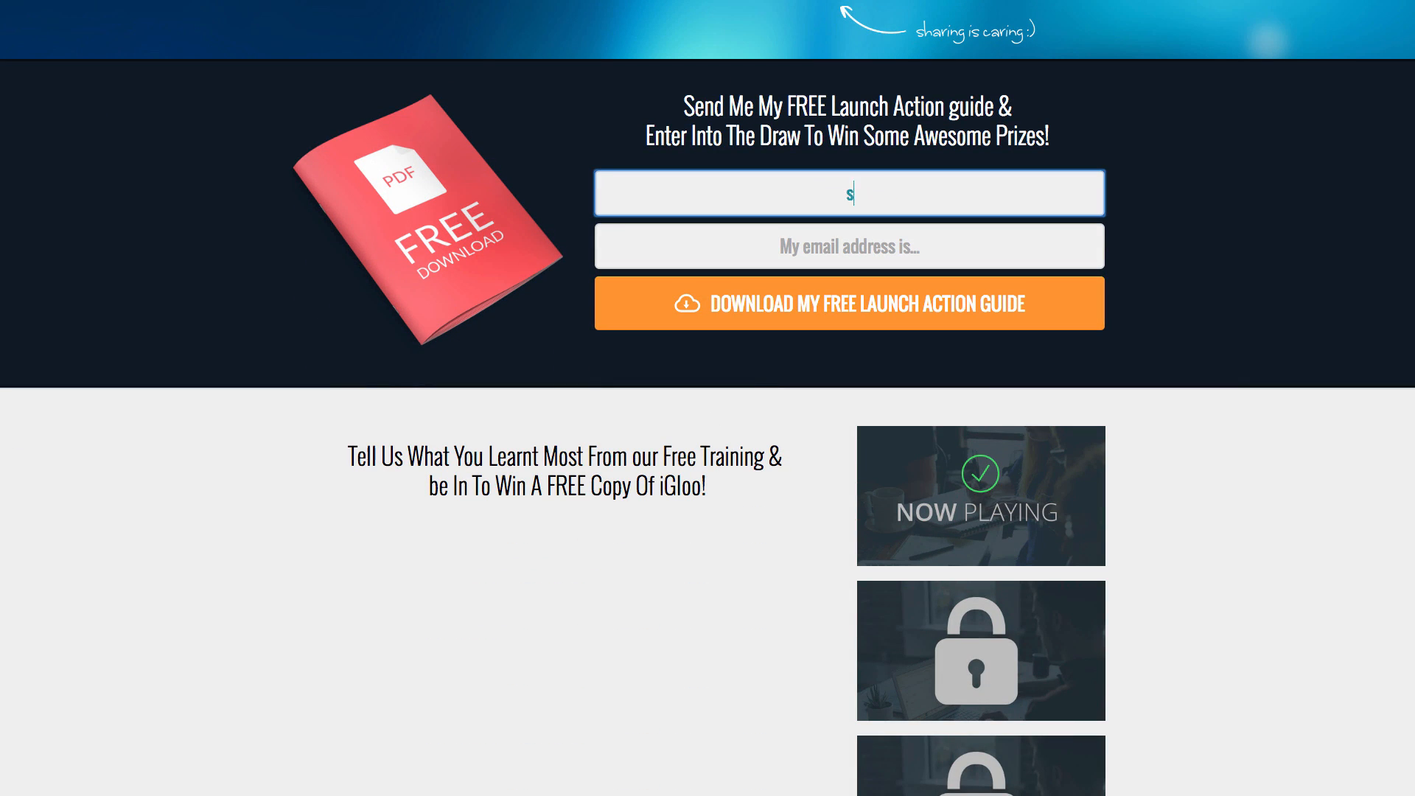
pyautogui.press('Tab')
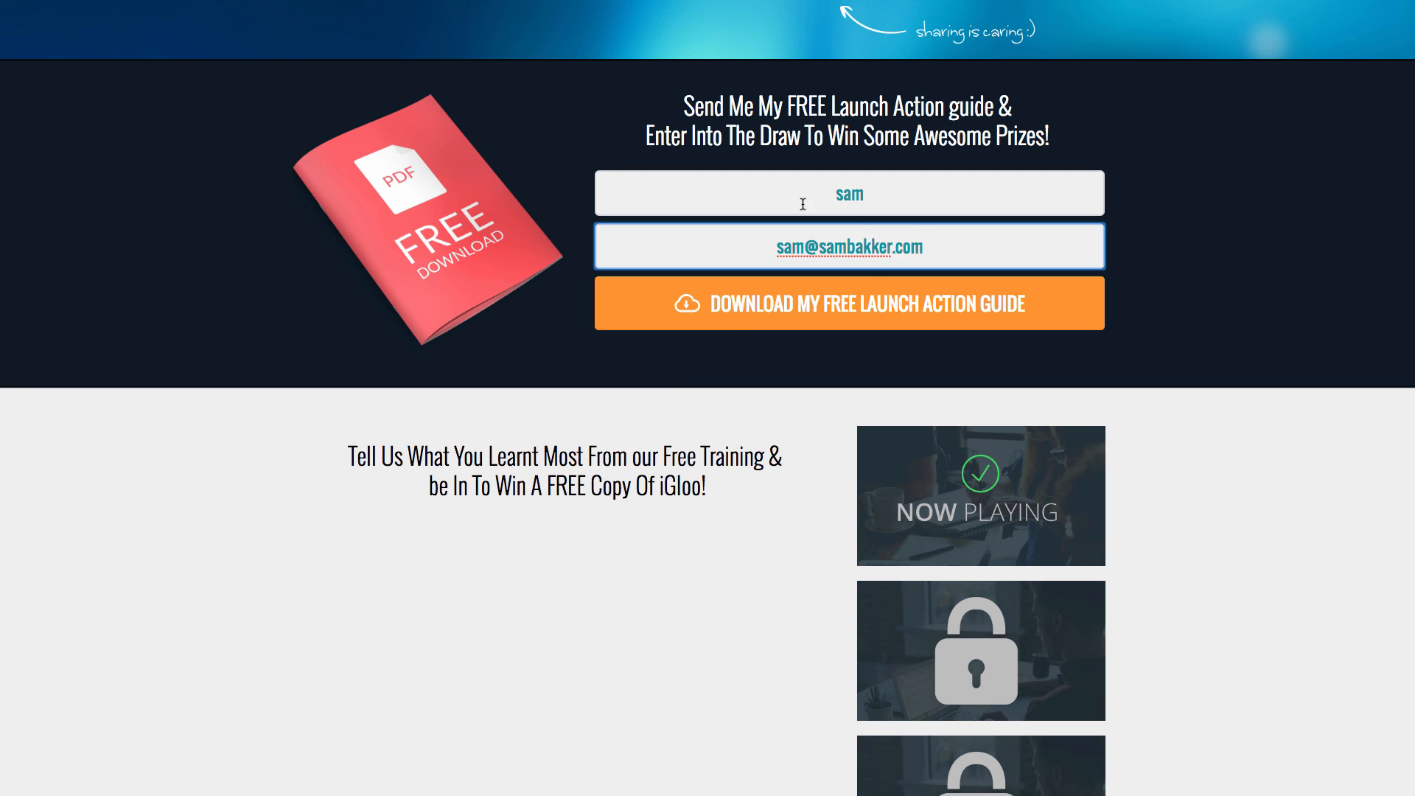
pyautogui.click(873, 295)
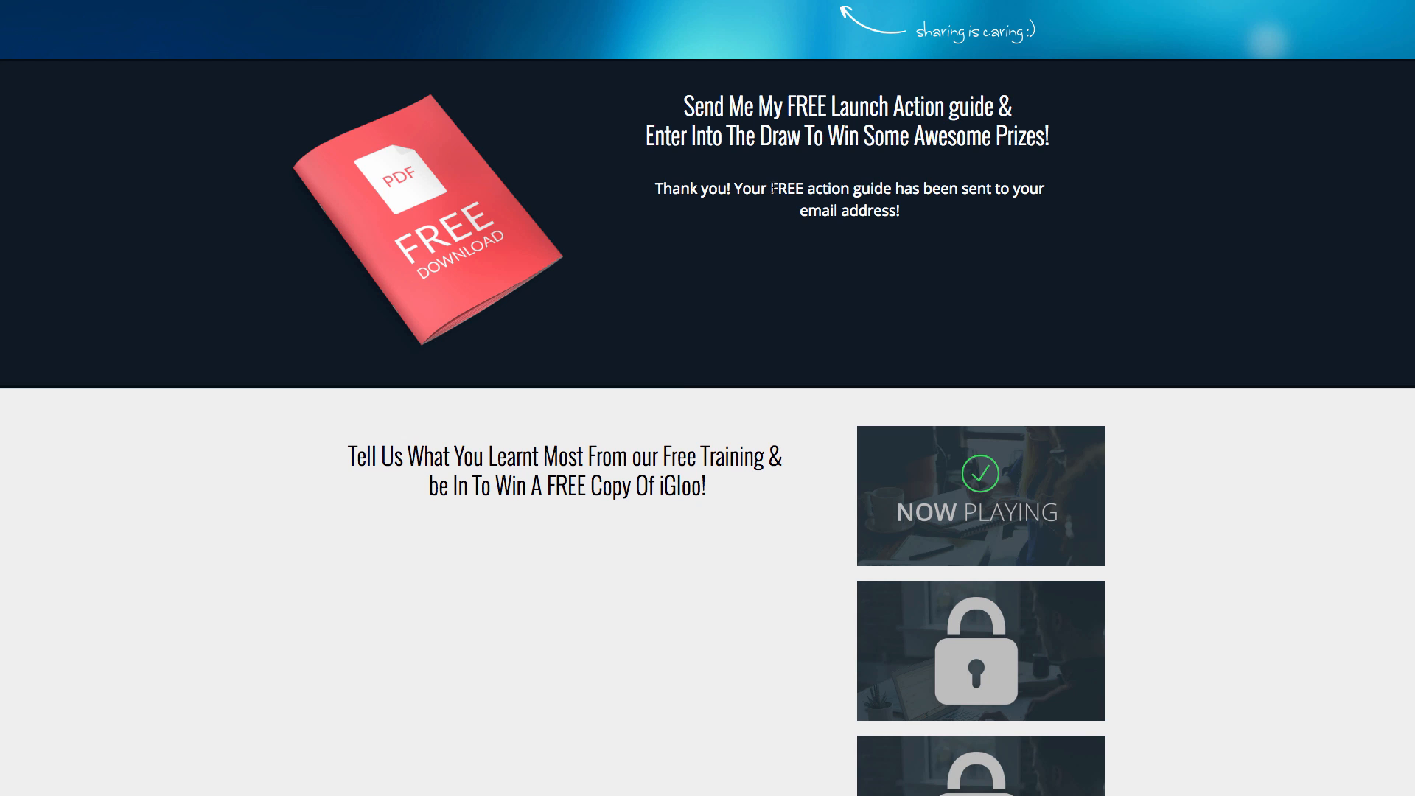
pyautogui.scroll(4, 942, 180)
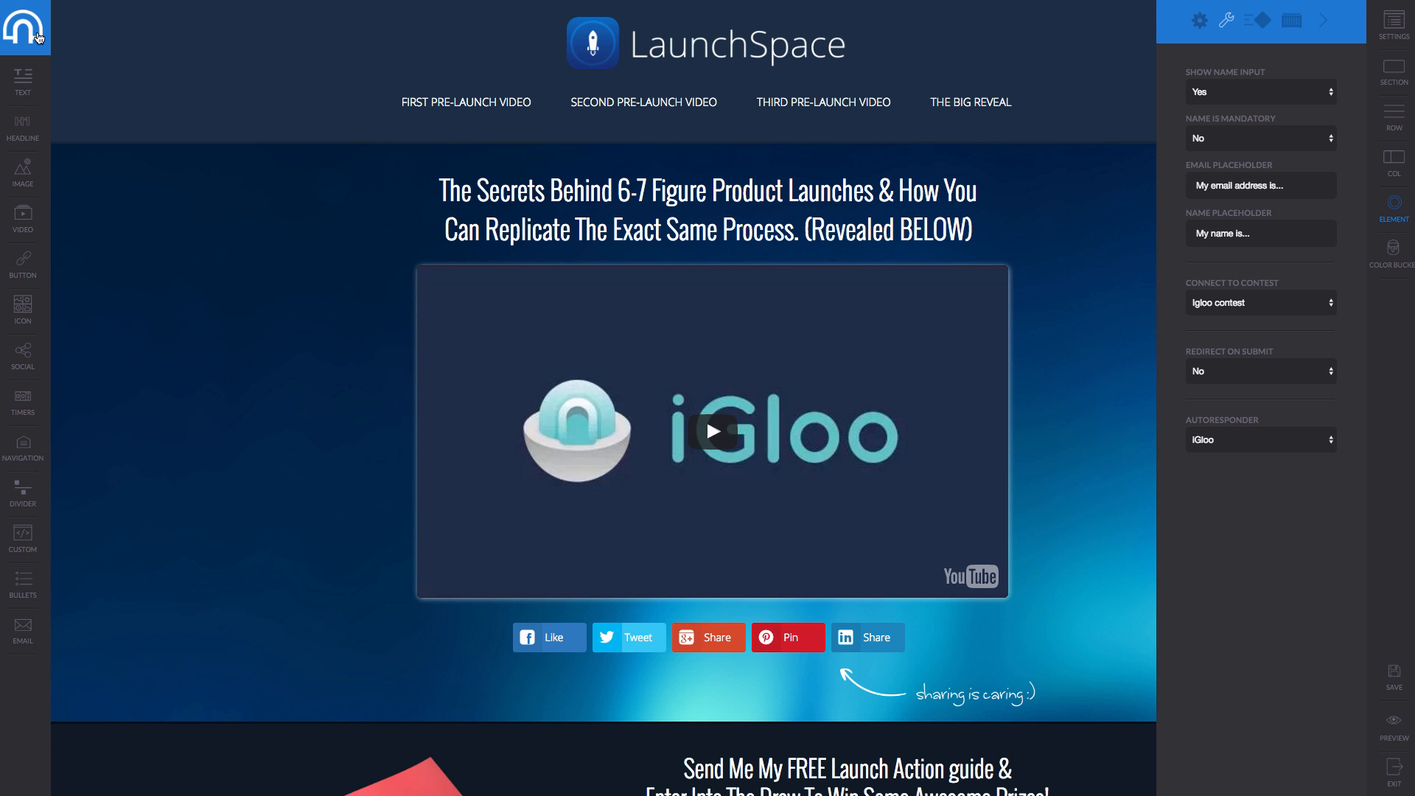
# Set the opt-in form's Redirect On Submit to Yes, then exit the page editor.
pyautogui.click(1261, 371)
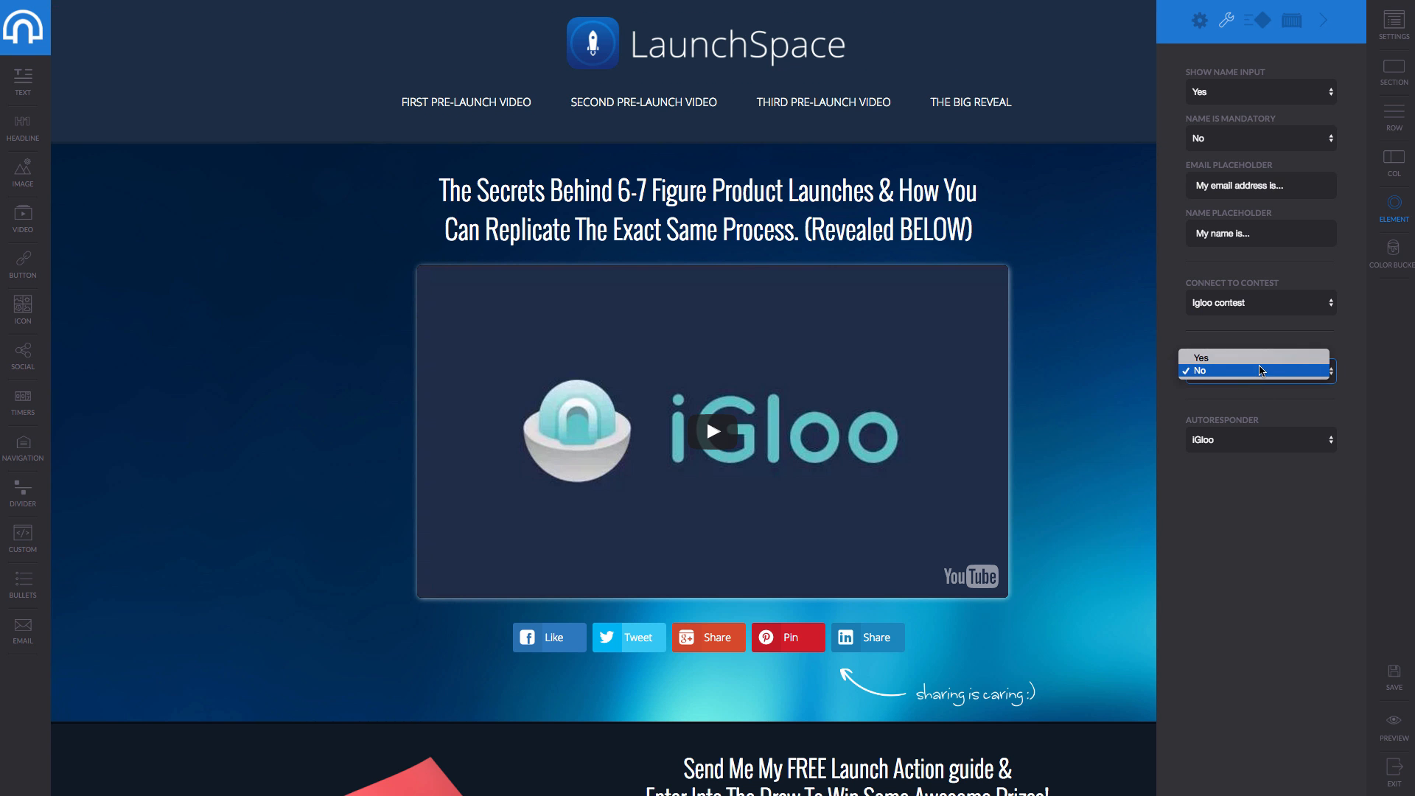
pyautogui.click(1257, 359)
pyautogui.click(1313, 430)
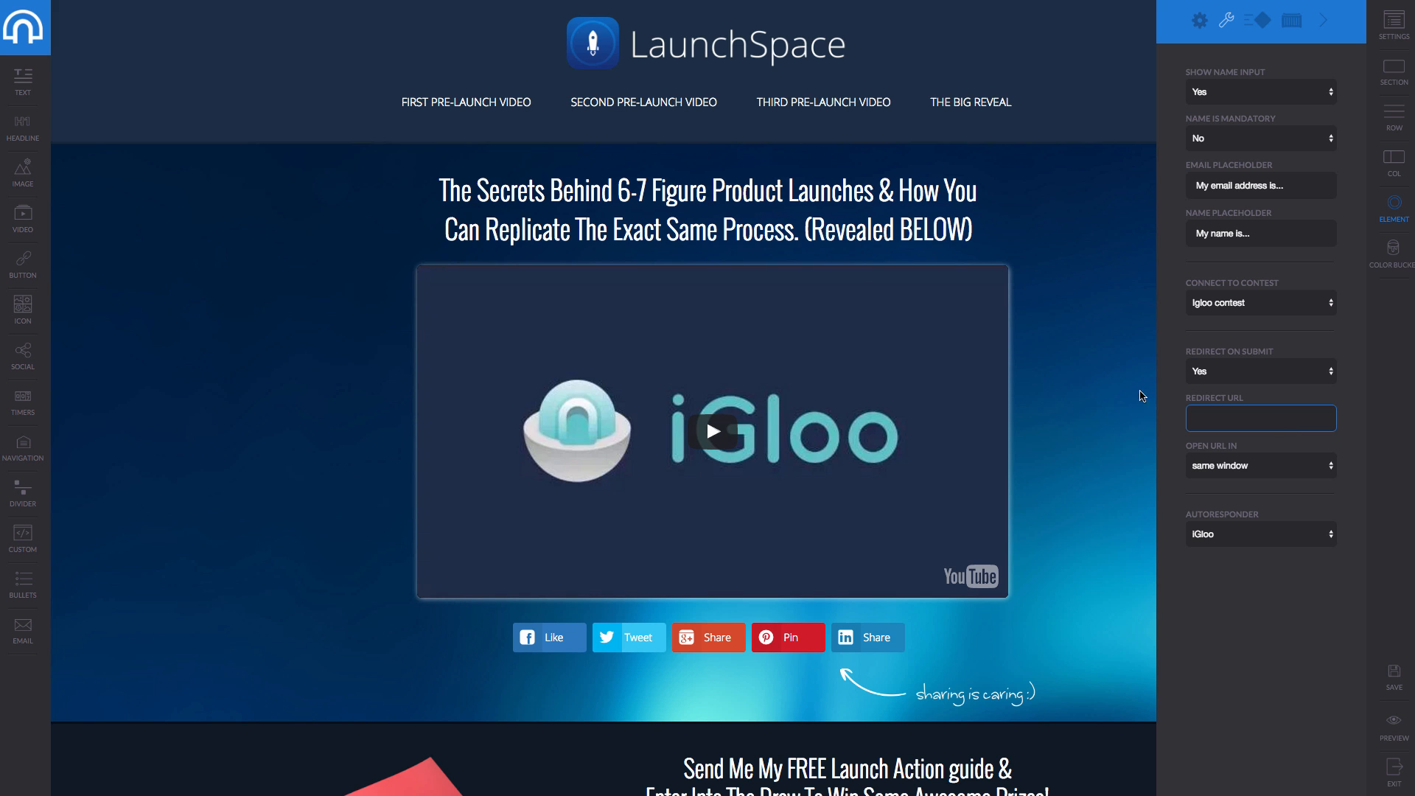
pyautogui.click(23, 40)
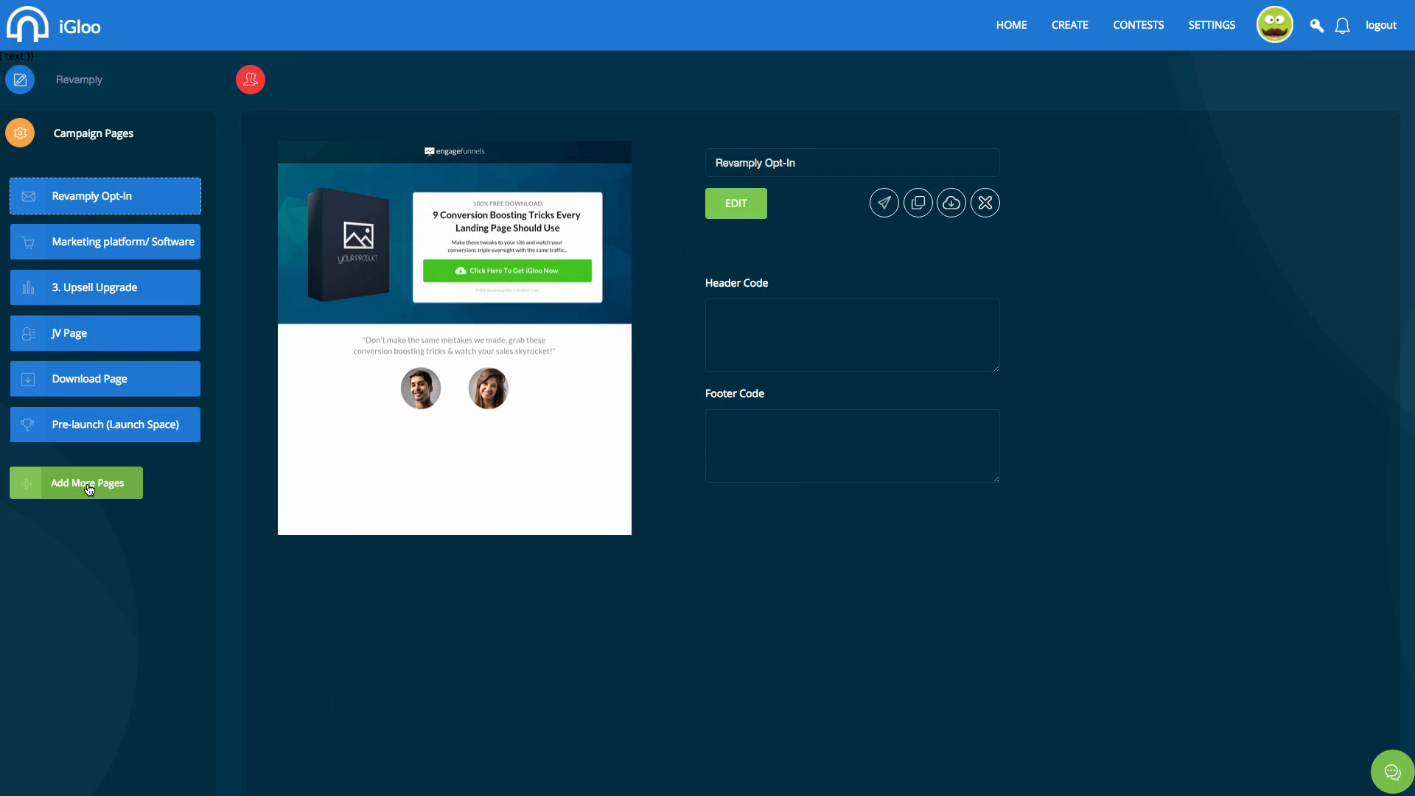
# Add a Revamply page from the Webinar workshop template and open it for editing.
pyautogui.click(89, 489)
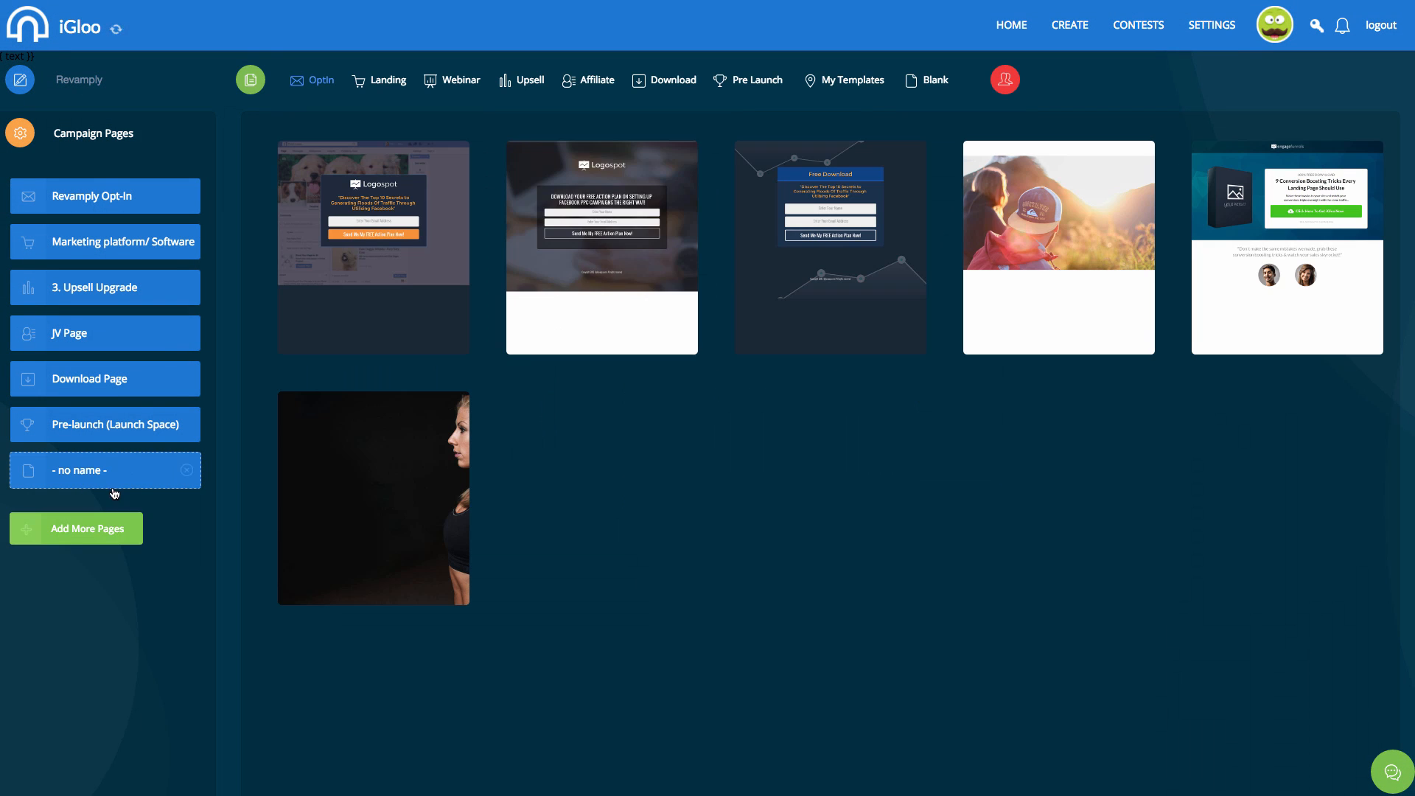
pyautogui.click(872, 87)
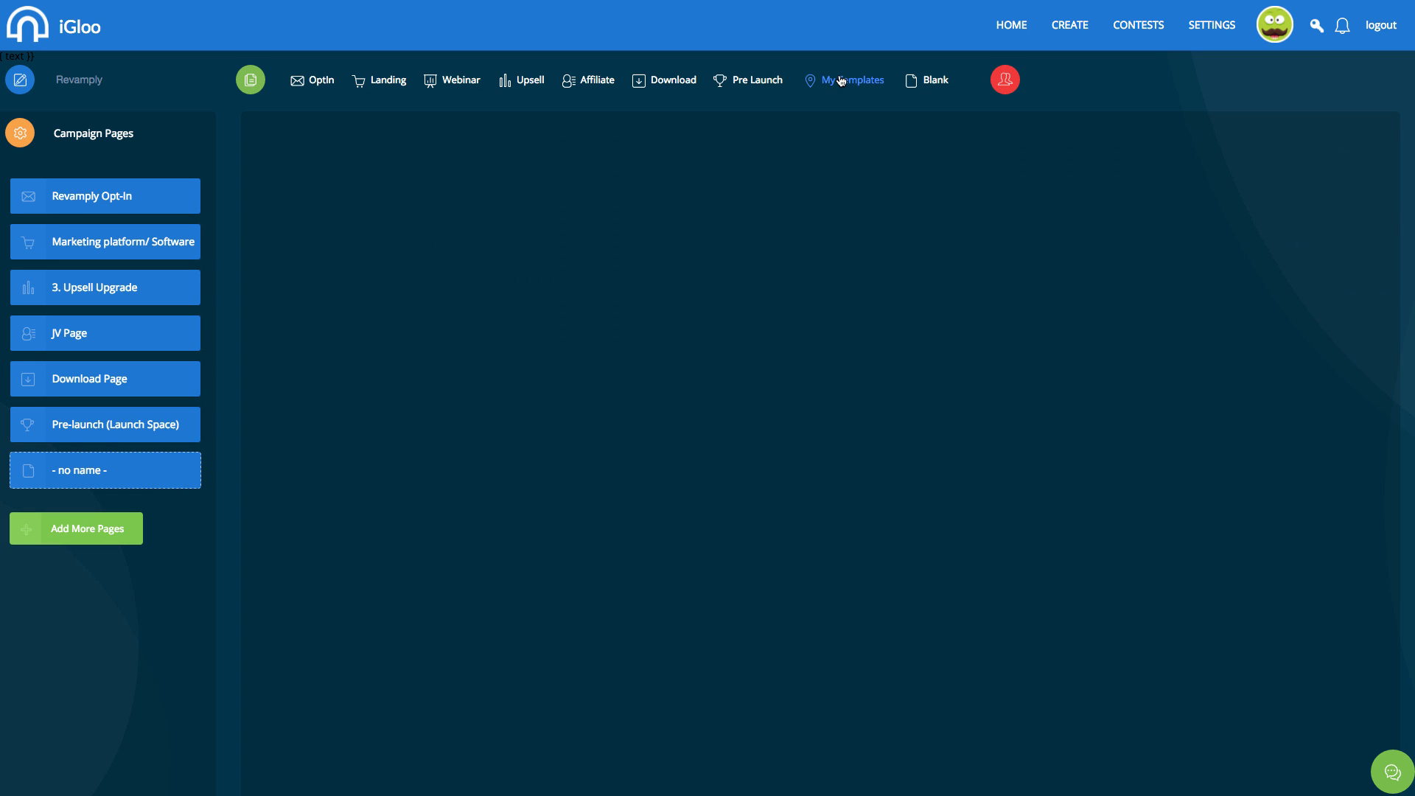
pyautogui.click(452, 80)
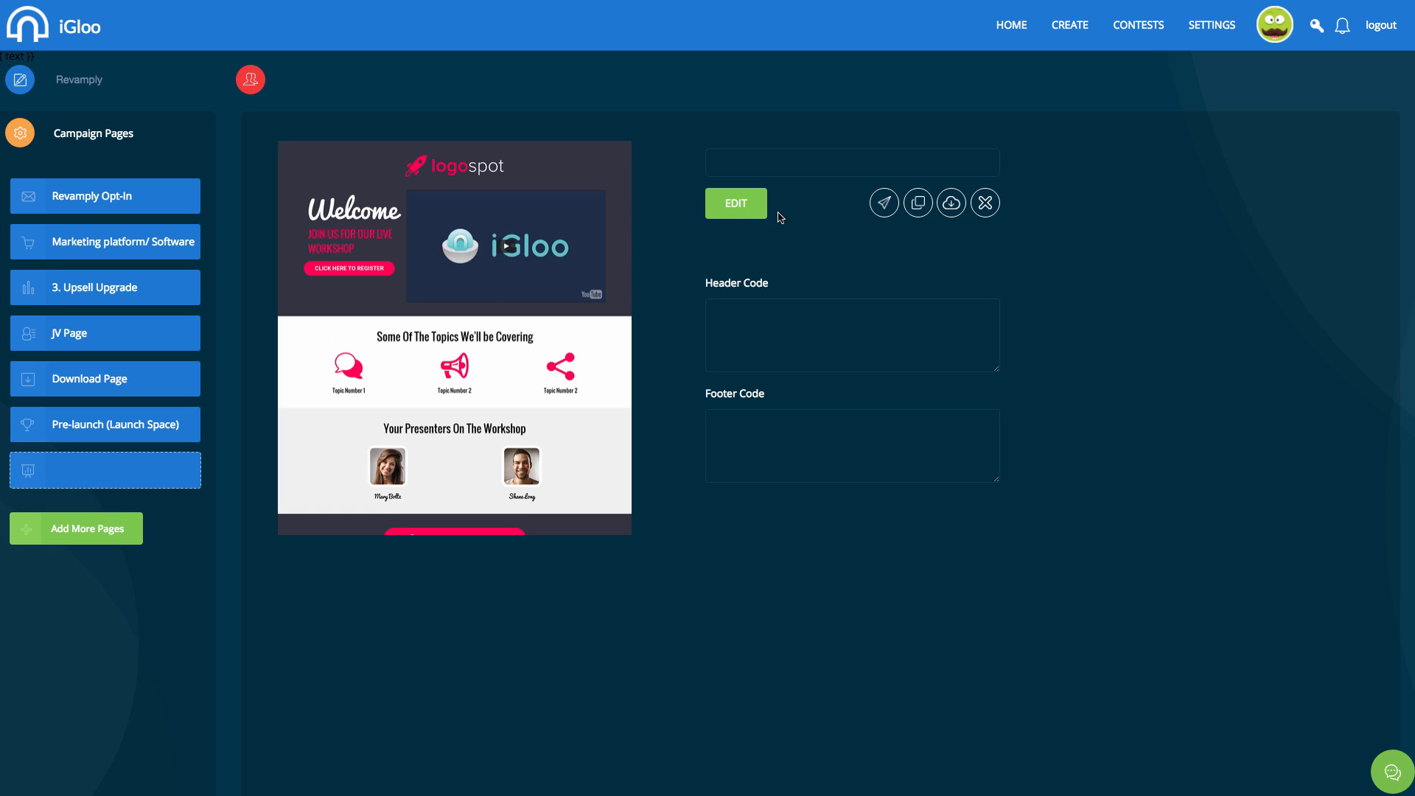
pyautogui.click(745, 212)
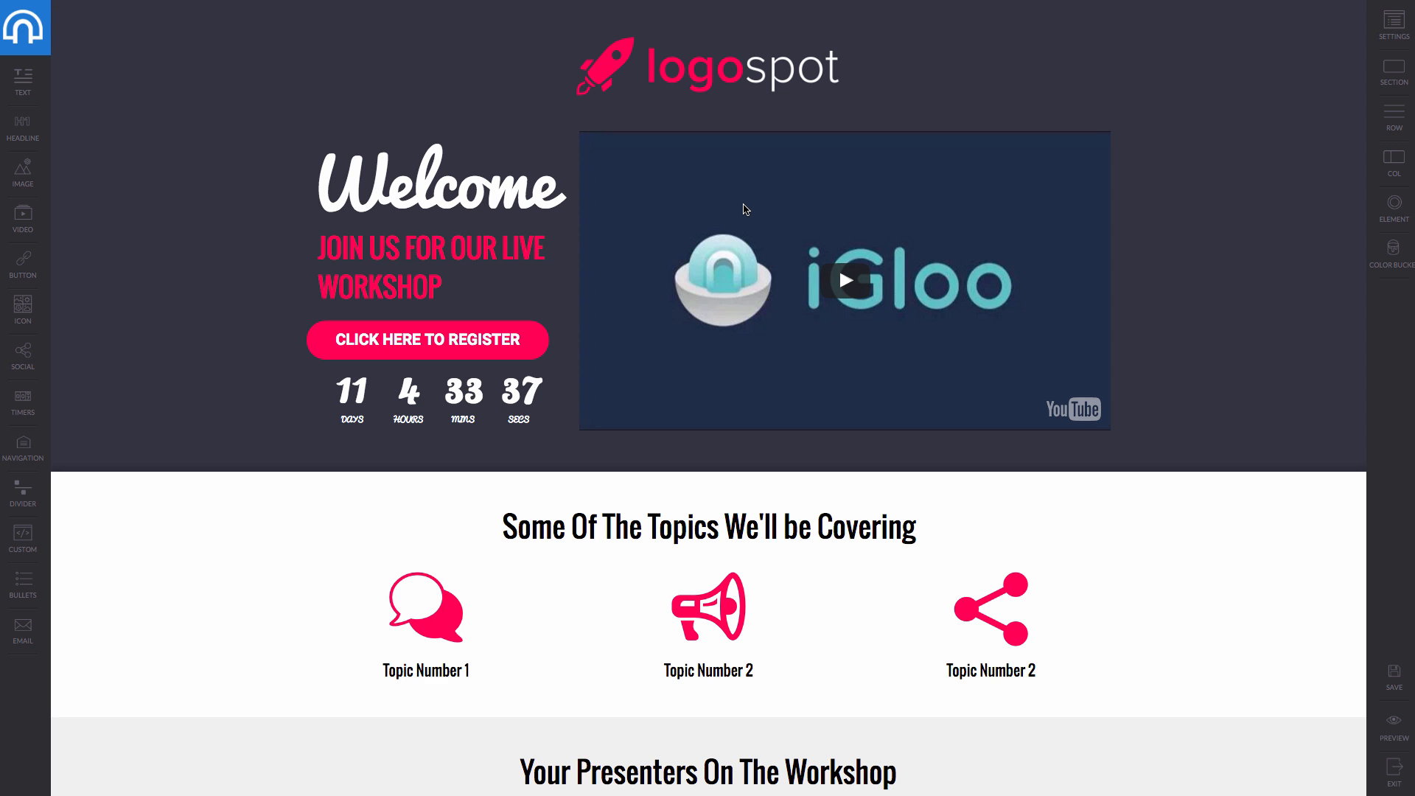
# Place a CUSTOM content block in the hero row above the YouTube video.
pyautogui.moveTo(755, 208)
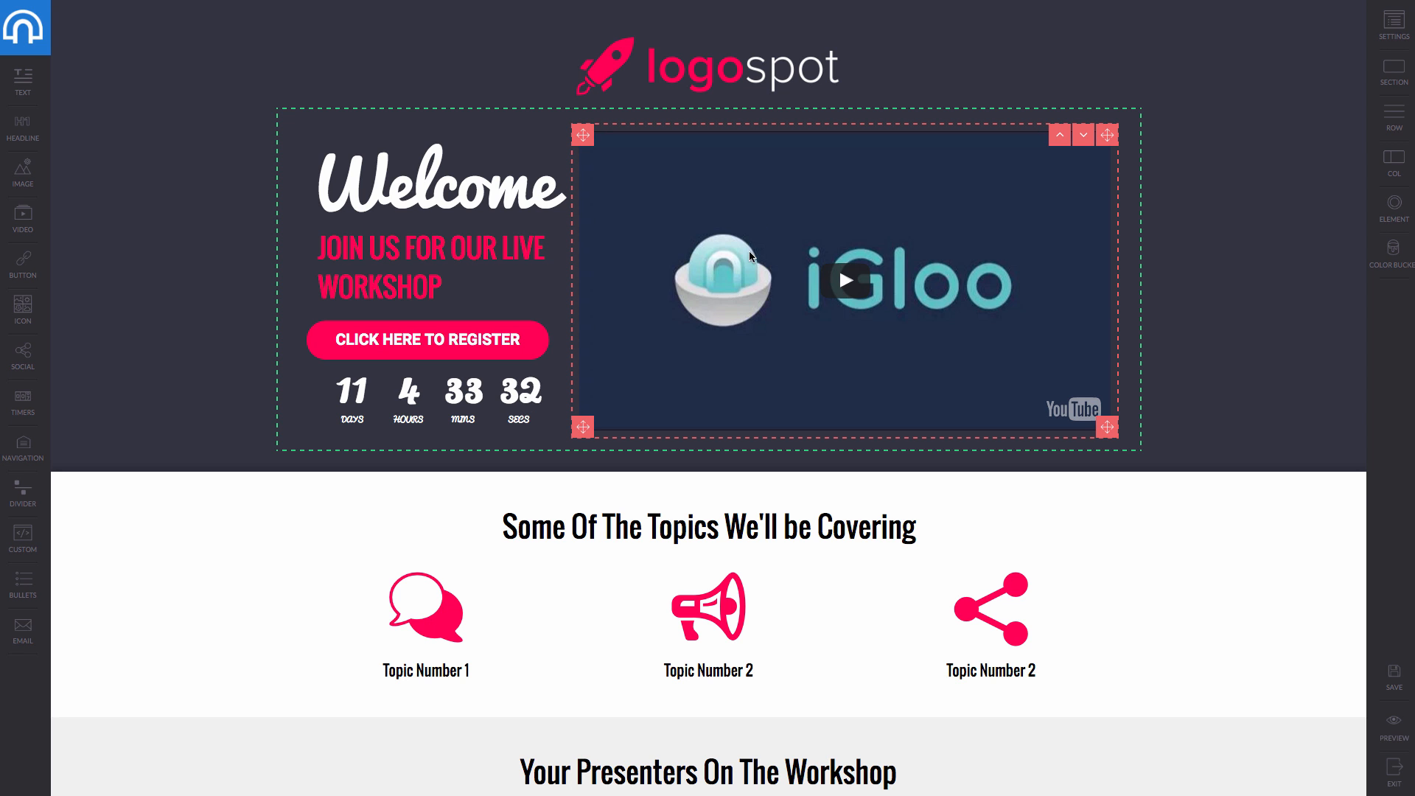
pyautogui.scroll(-4, 935, 494)
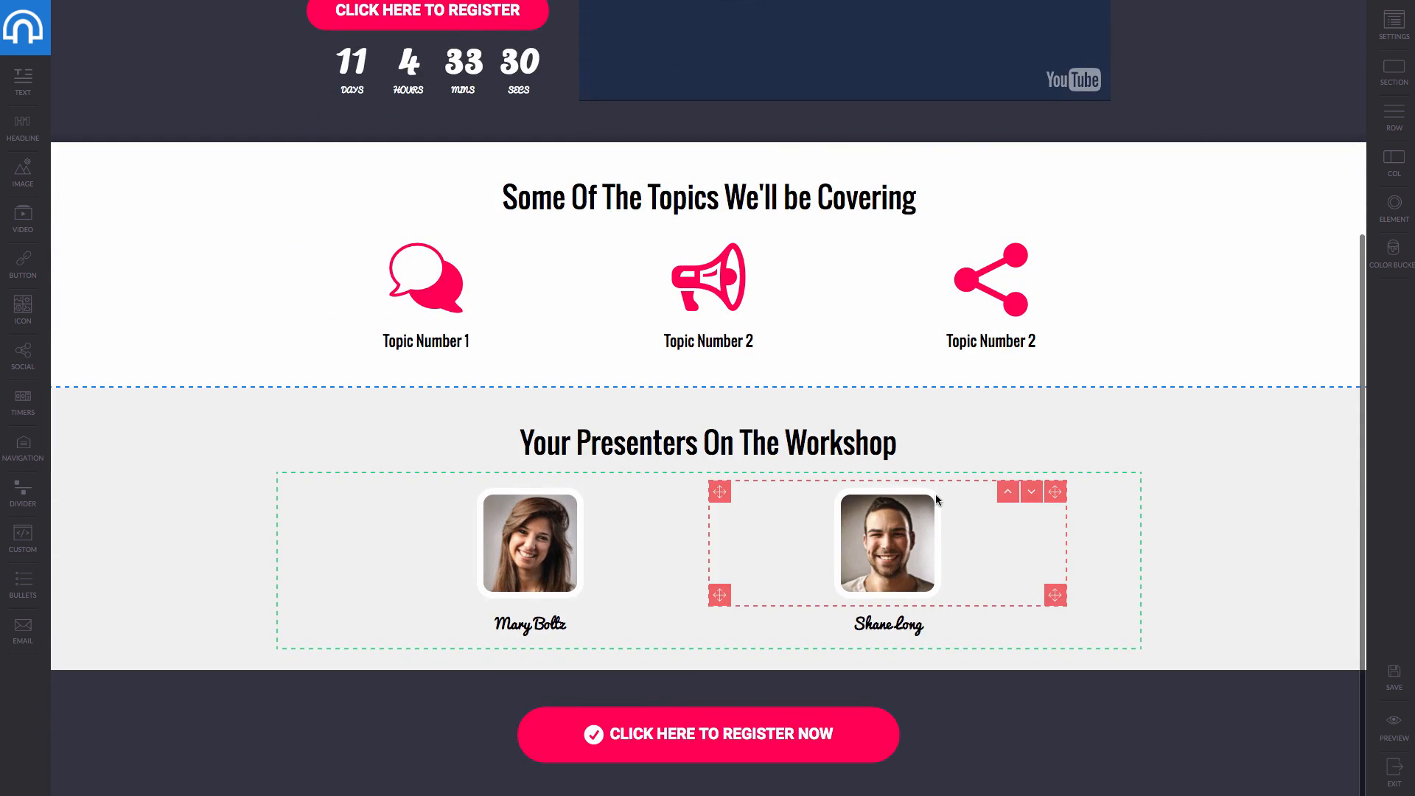
pyautogui.scroll(4, 936, 499)
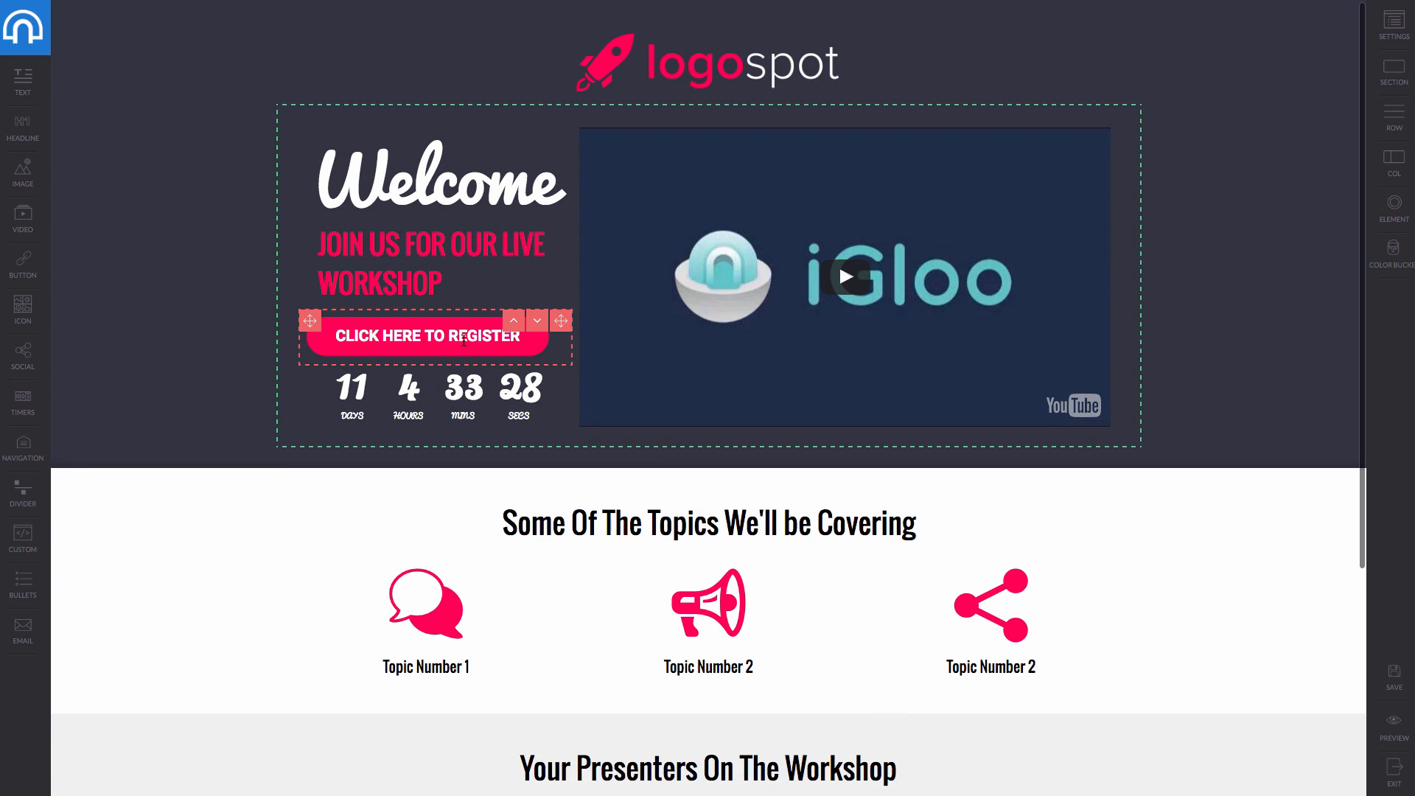
pyautogui.click(1404, 62)
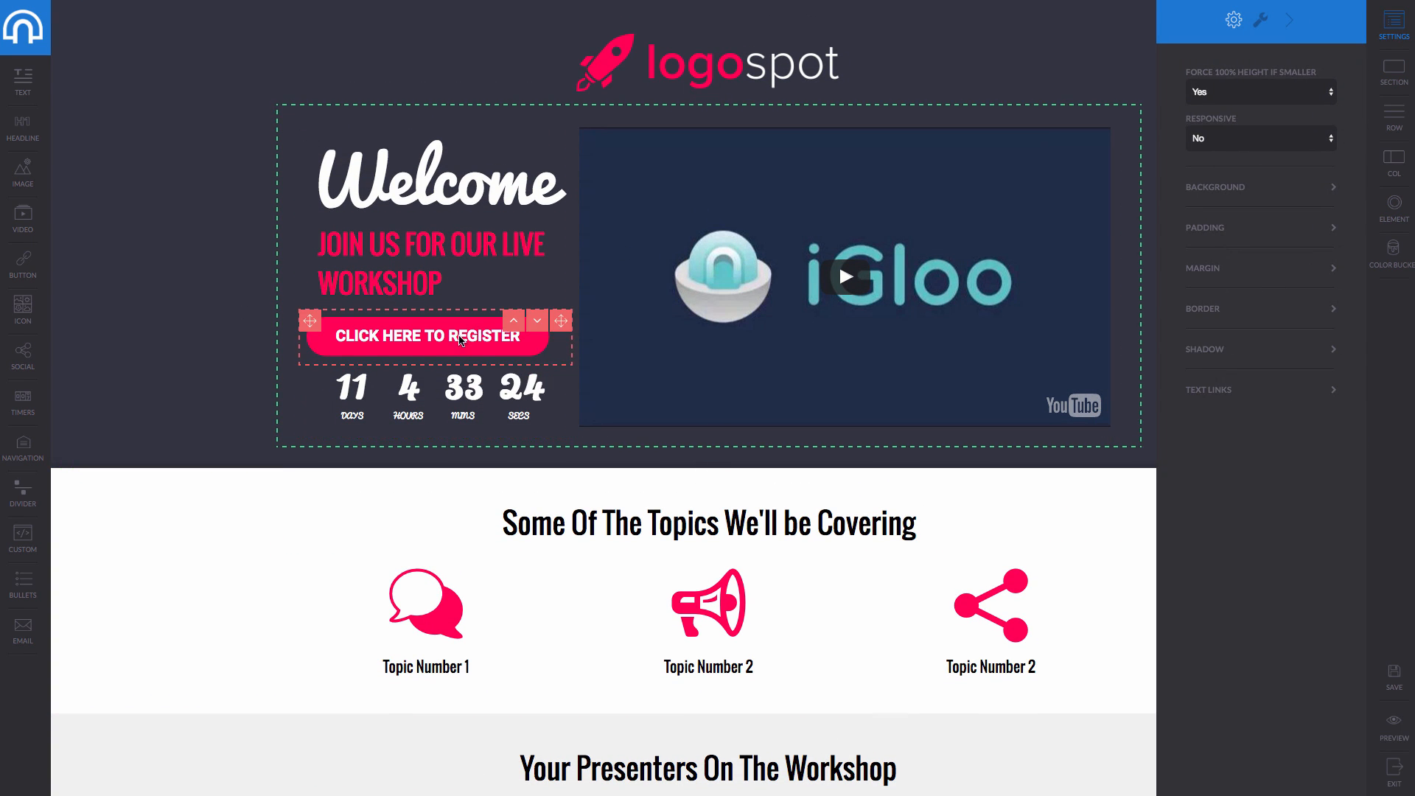
pyautogui.click(180, 328)
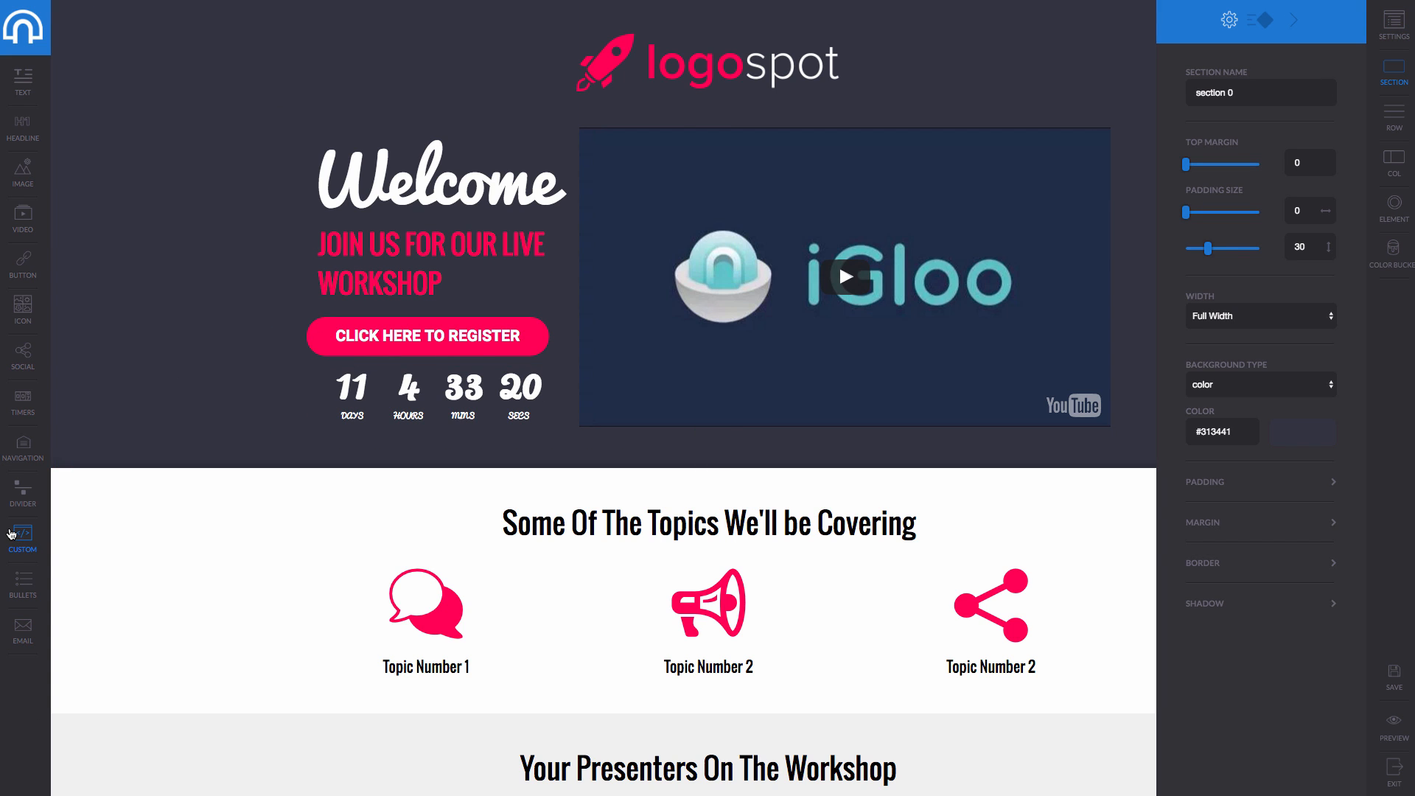
pyautogui.moveTo(10, 533); pyautogui.dragTo(885, 317)
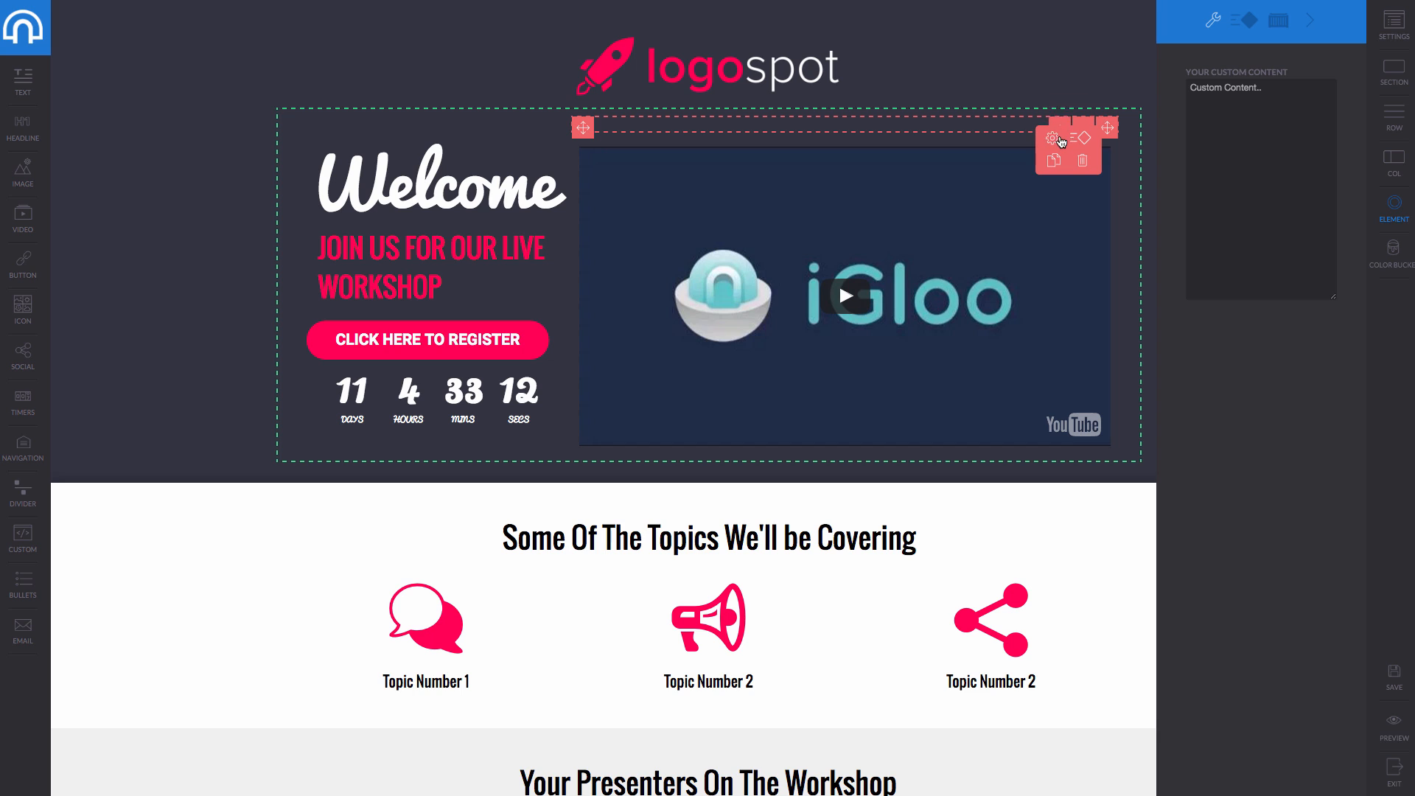
pyautogui.click(1058, 140)
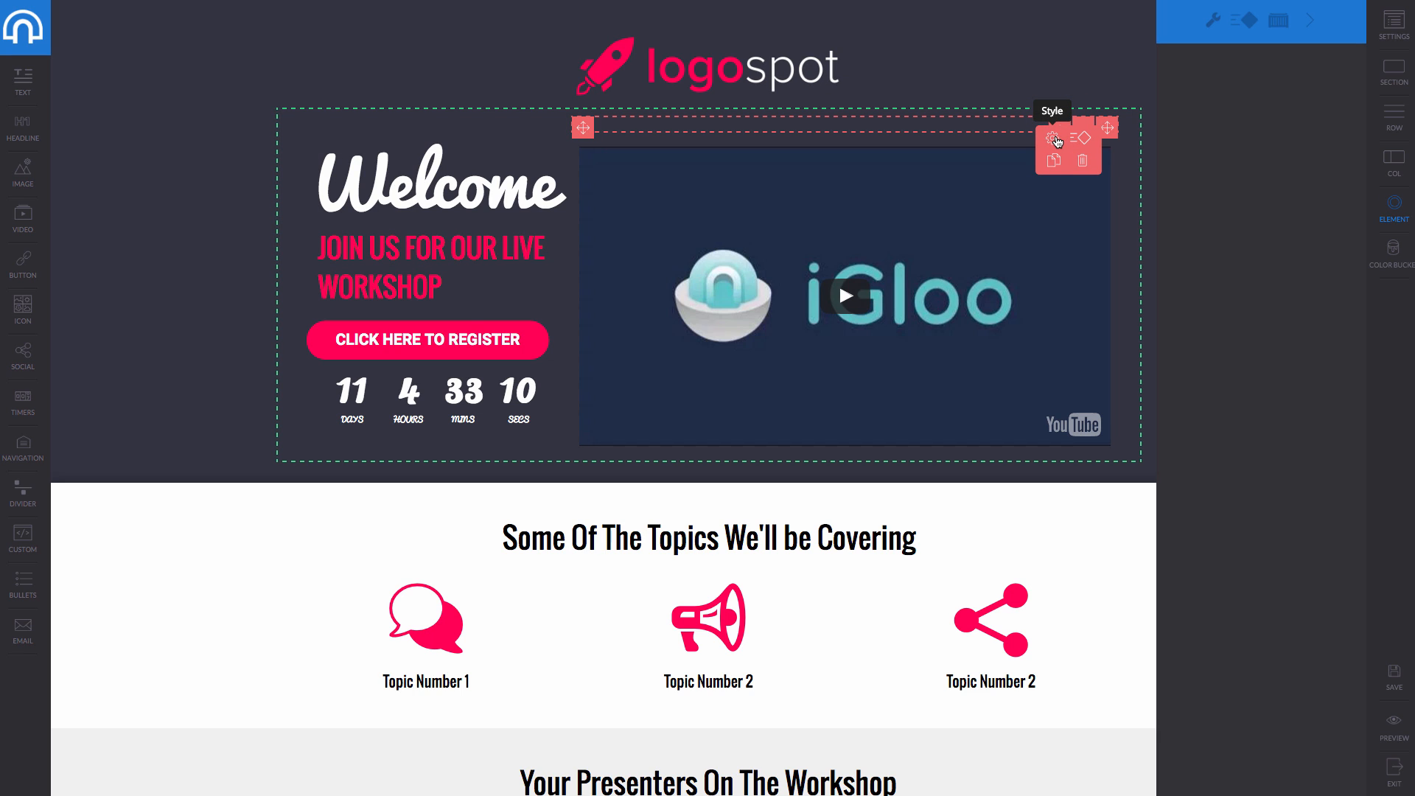
# Inspect the topics headline, a presenter photo and the hero section settings.
pyautogui.click(725, 538)
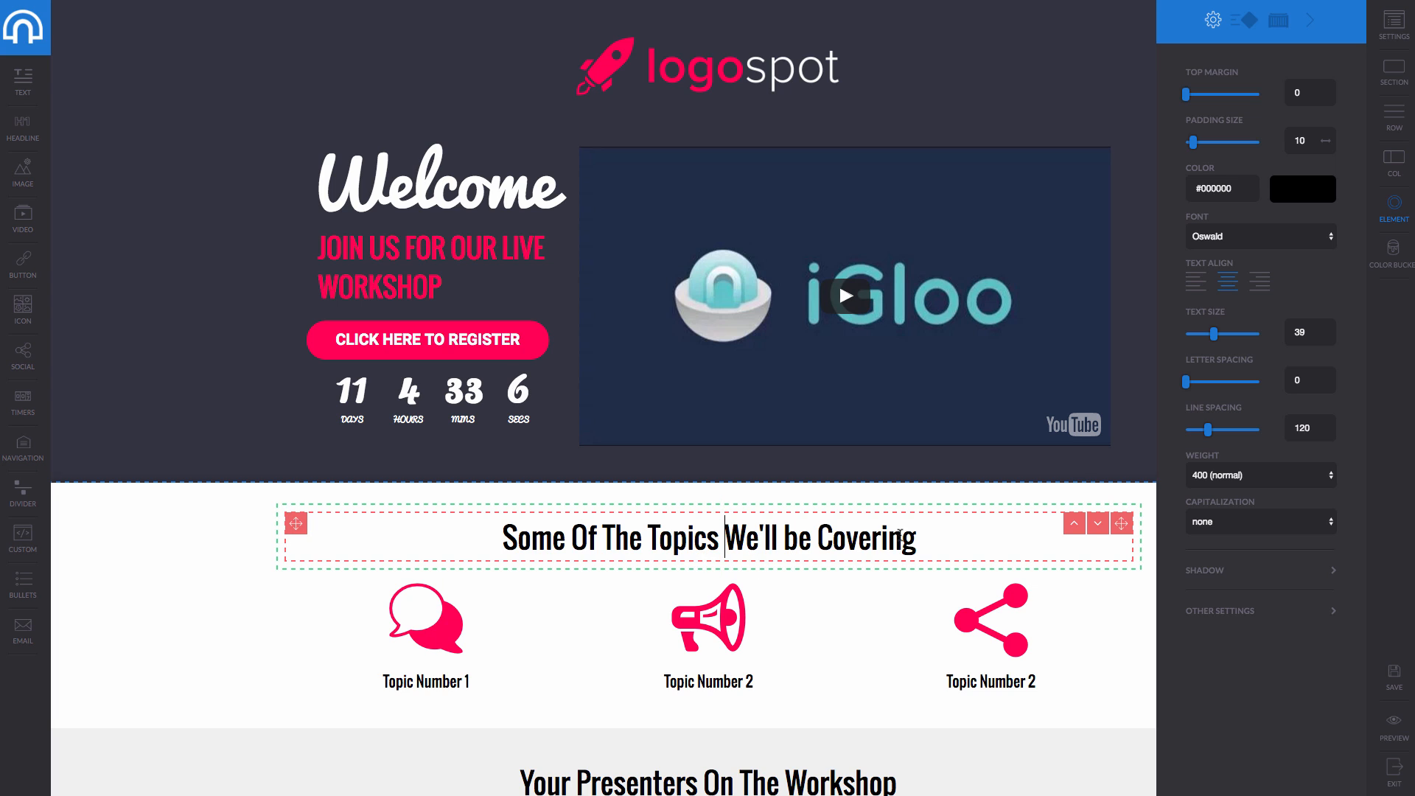
pyautogui.moveTo(917, 538)
pyautogui.mouseDown()
pyautogui.moveTo(503, 538)
pyautogui.moveTo(919, 533)
pyautogui.mouseUp()
pyautogui.scroll(-5, 841, 664)
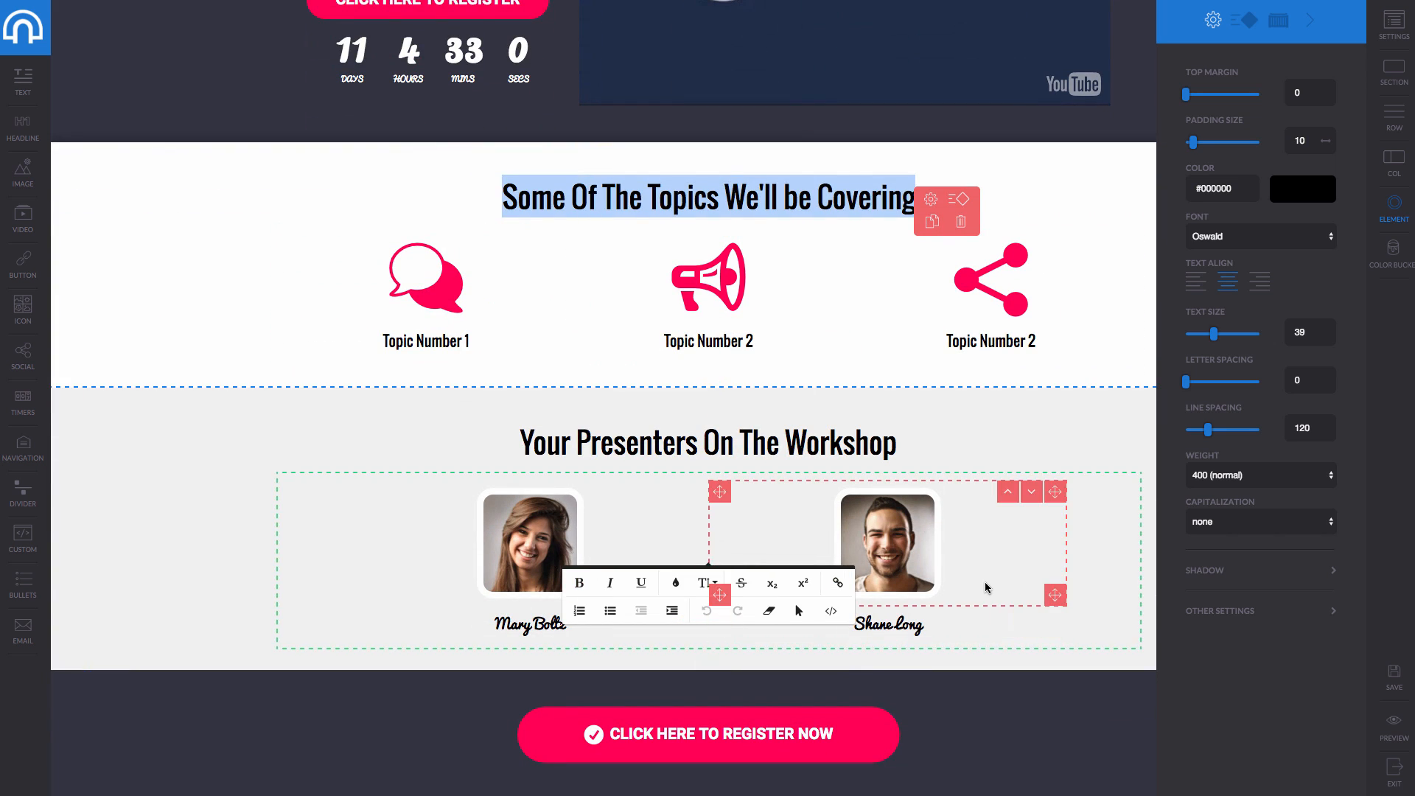
pyautogui.click(677, 560)
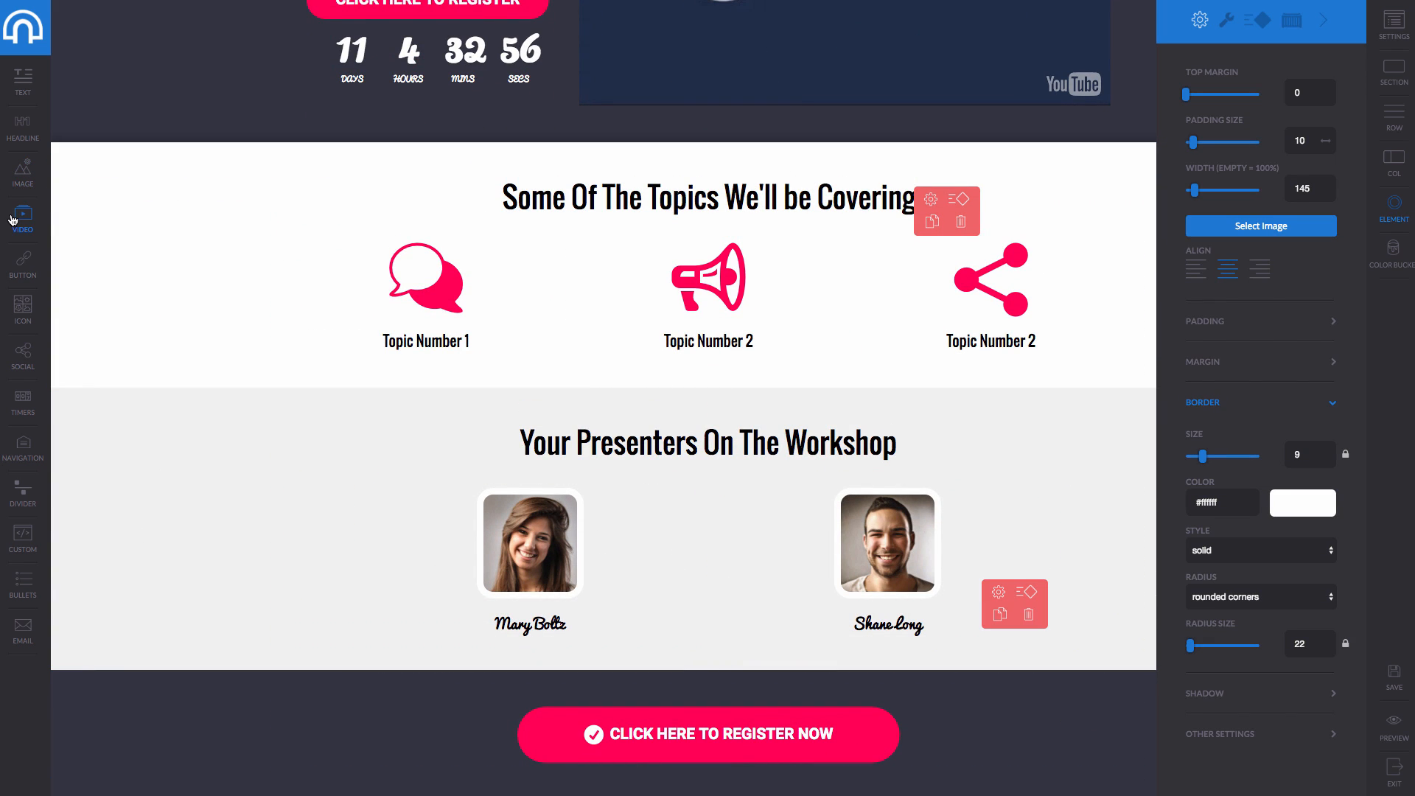
pyautogui.scroll(5, 82, 226)
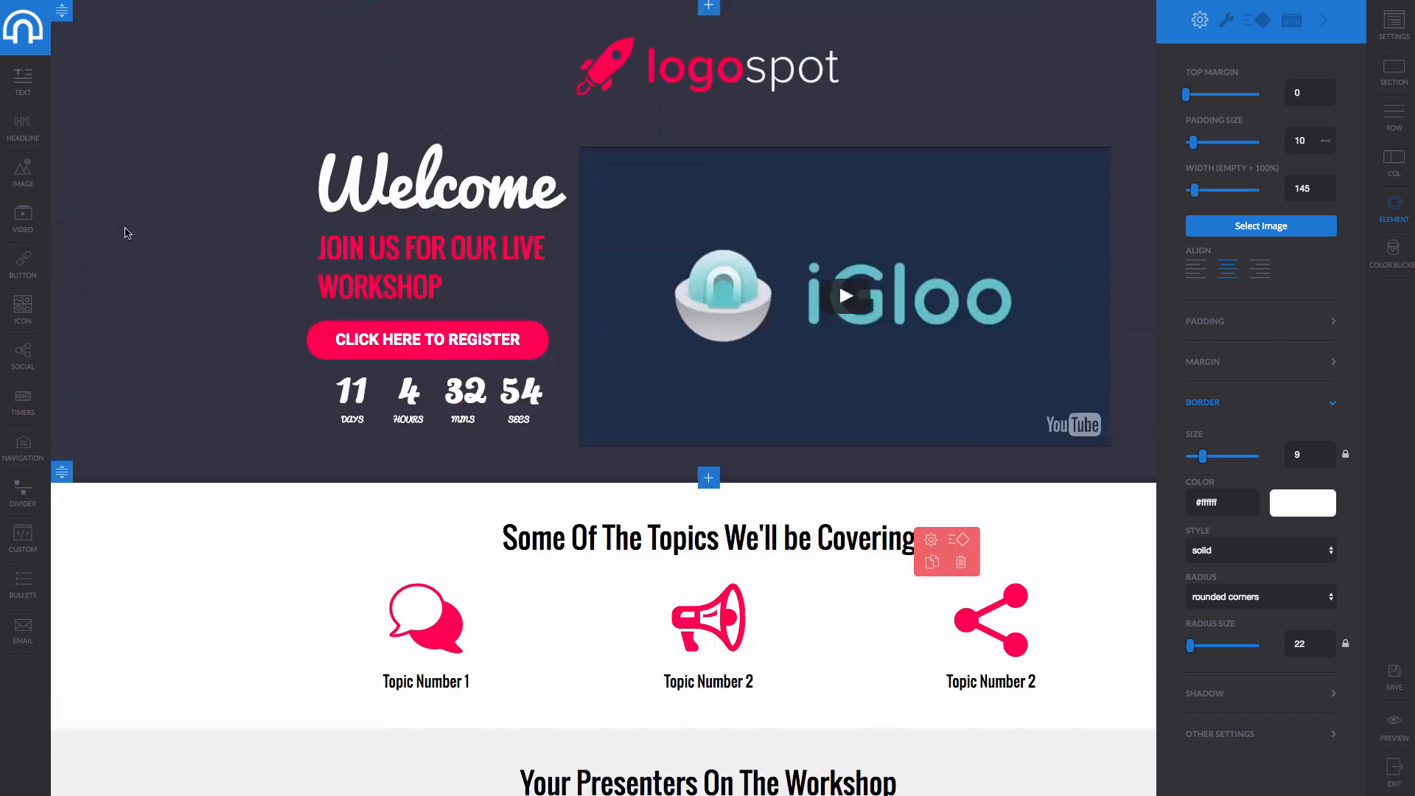
pyautogui.click(196, 50)
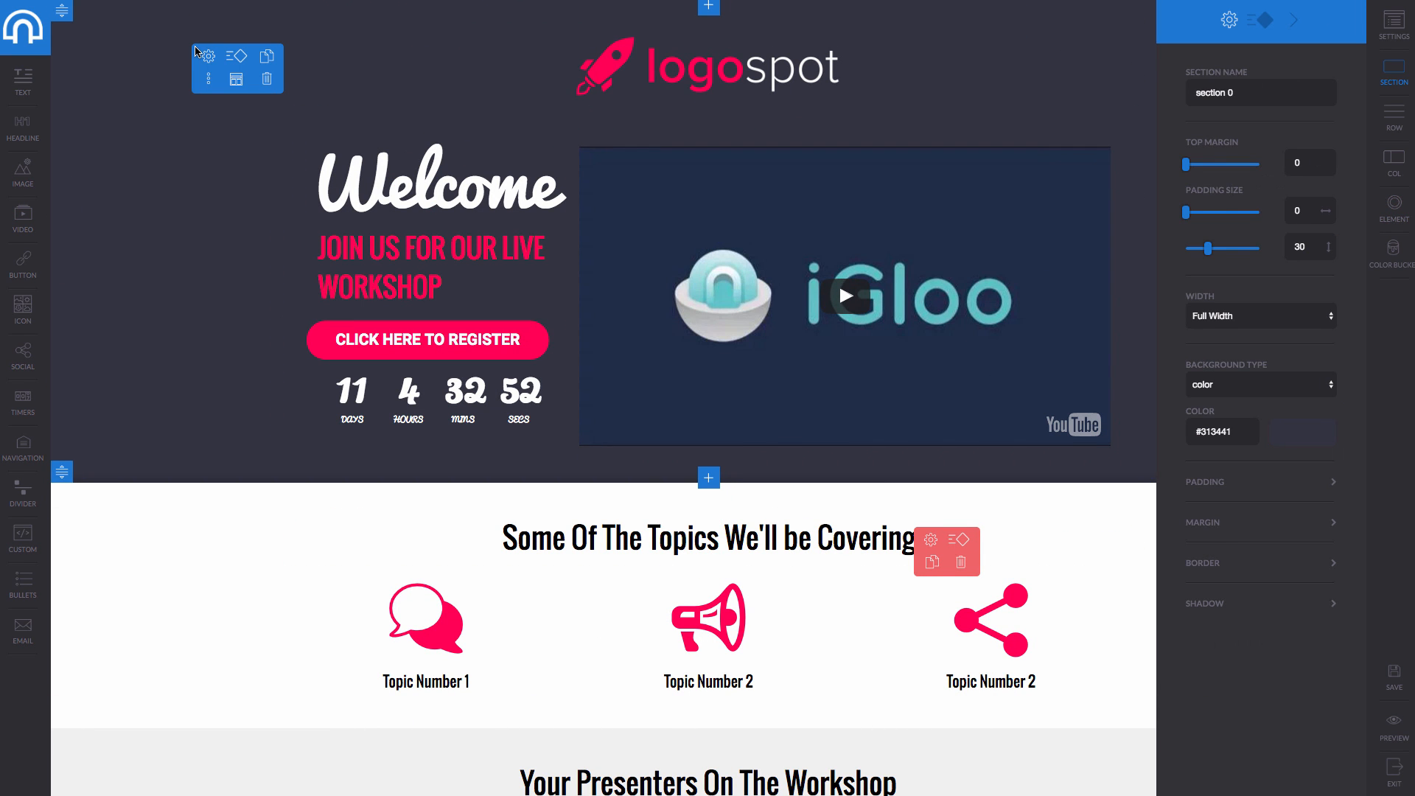